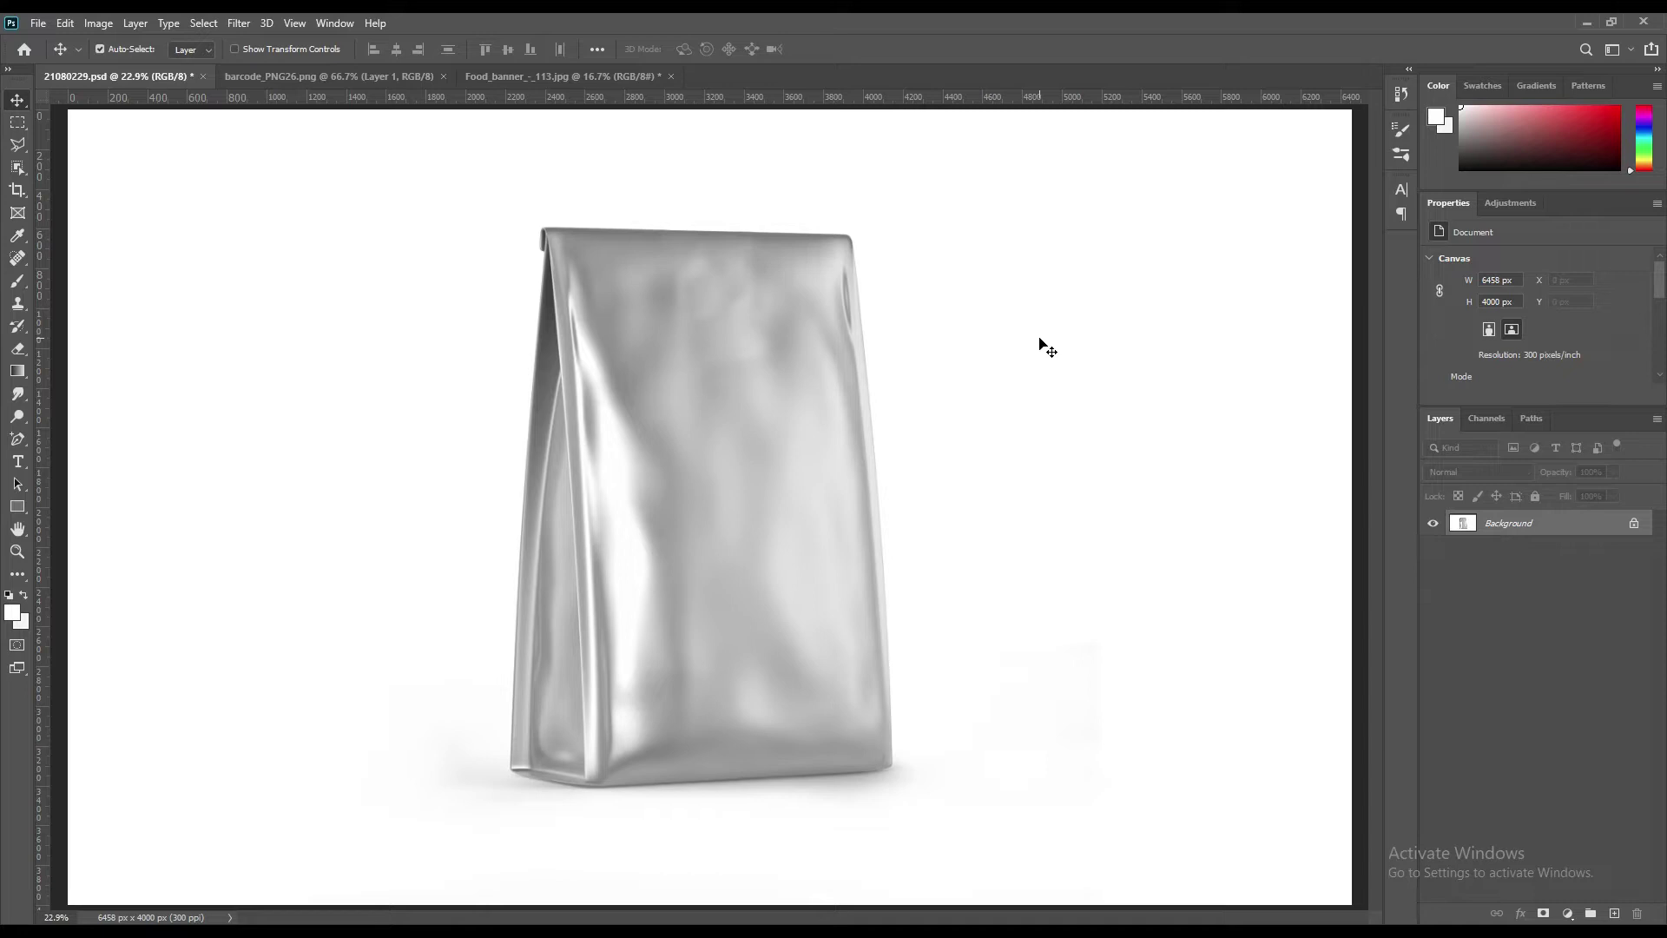
Step: Set the Pen Tool to Shape mode, zoom in, and trace the bag's top-left edge and corner
right_click(19, 440)
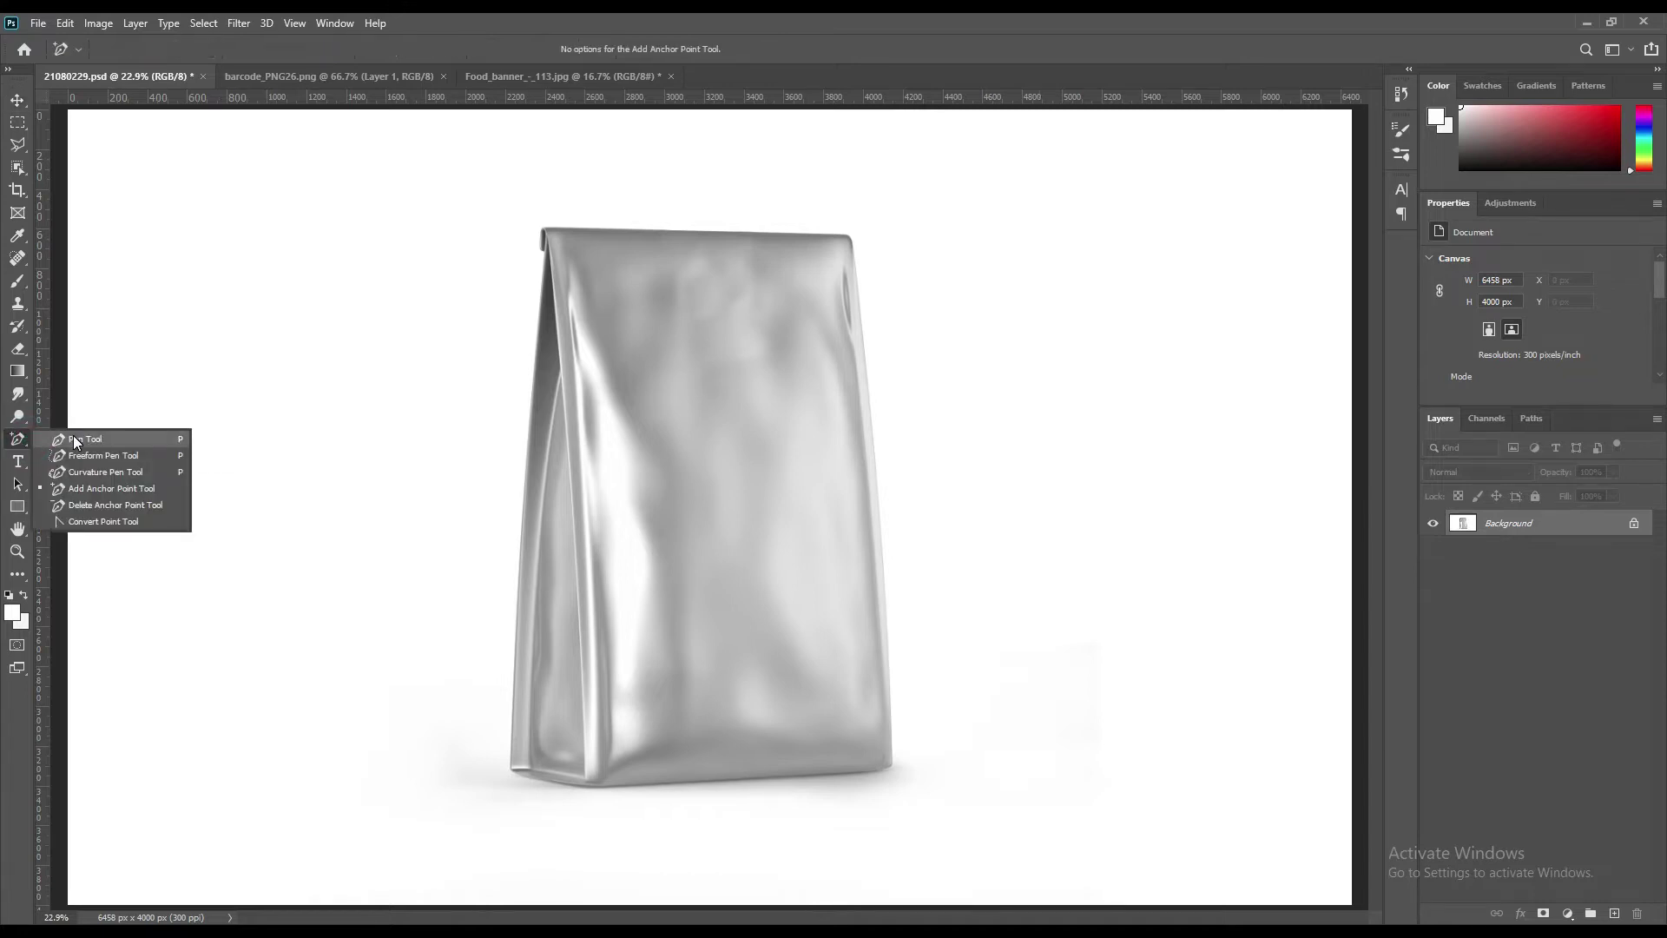
left_click(75, 435)
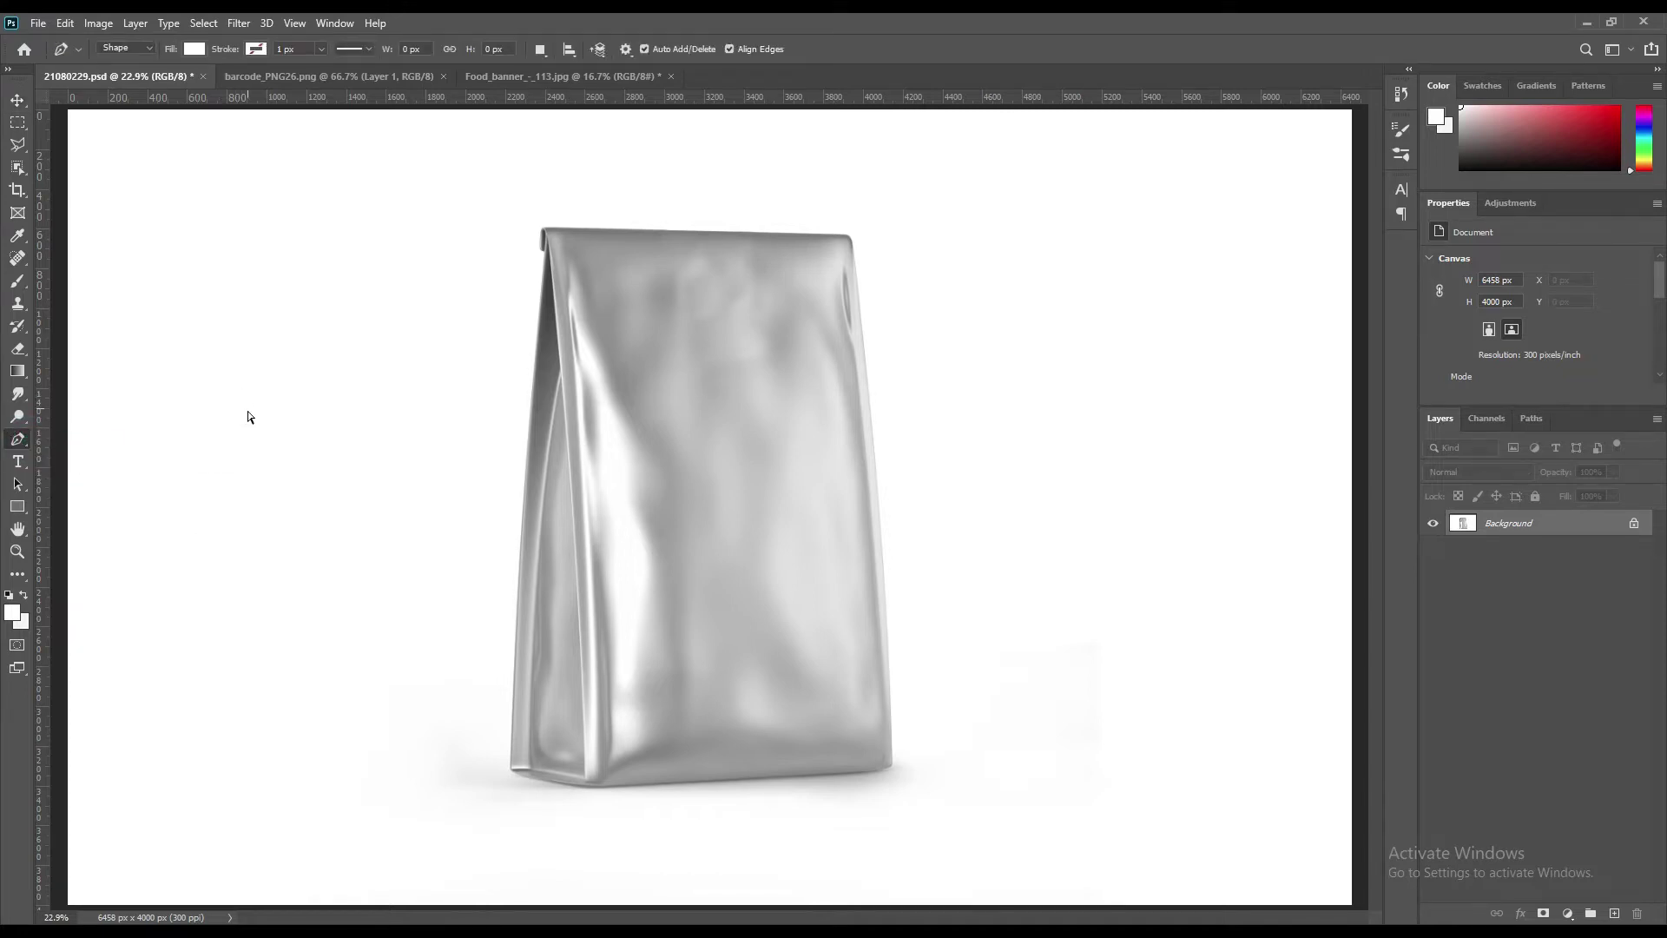
key("ctrl+plus")
key("ctrl+plus")
key("ctrl+plus")
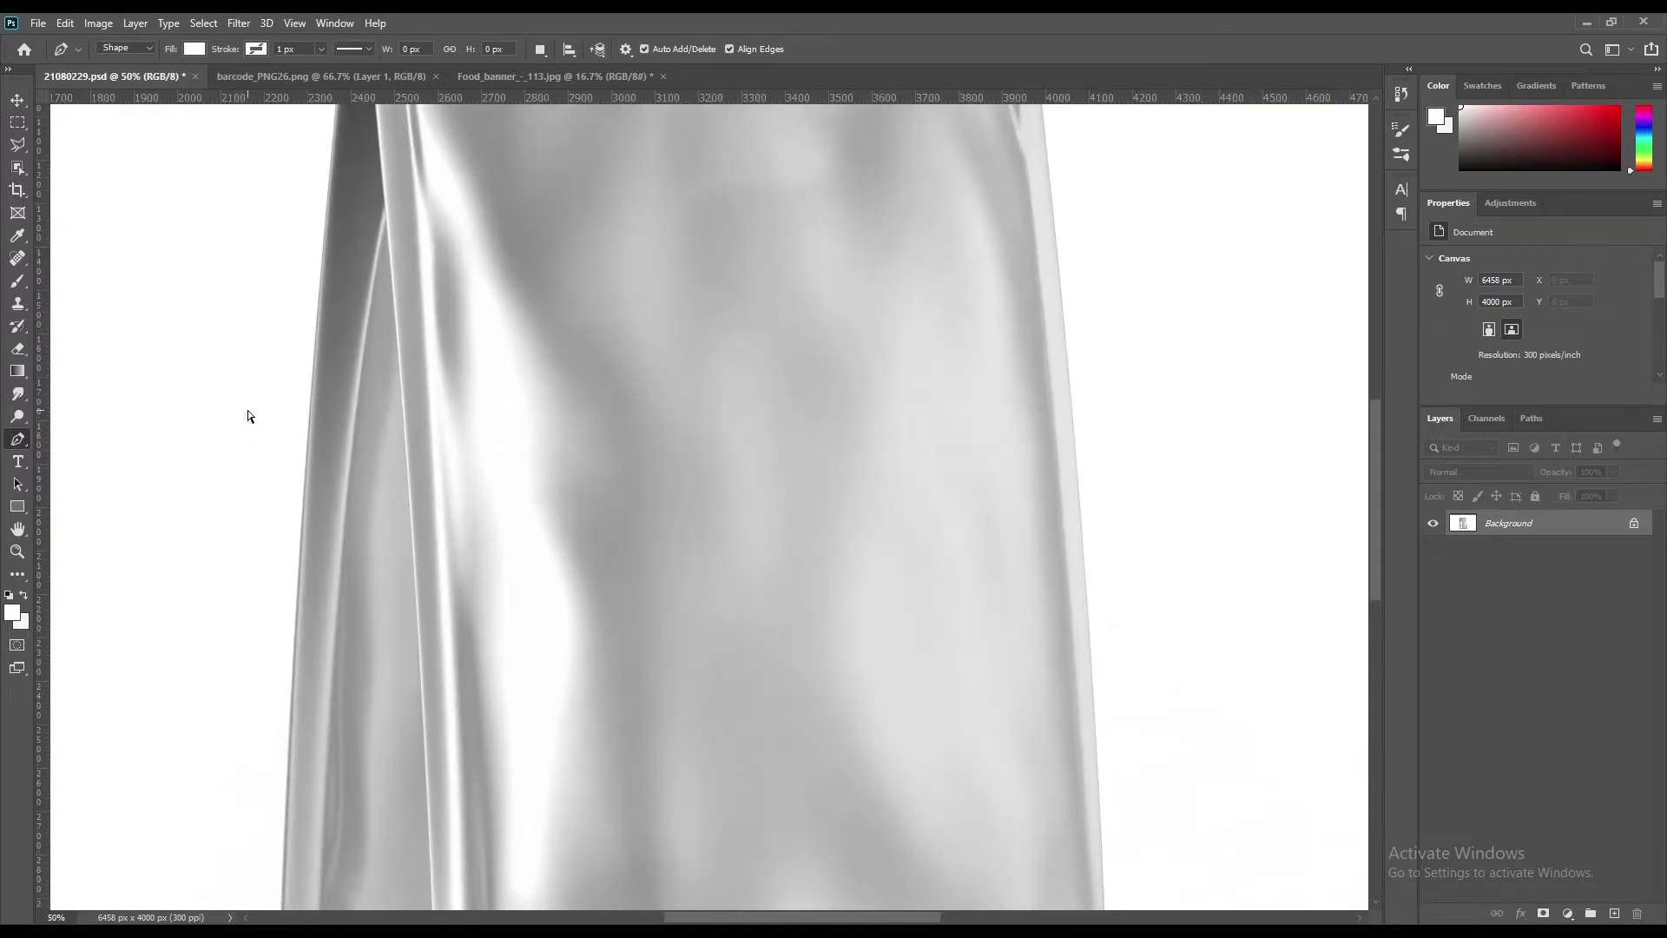
key("ctrl+plus")
left_click_drag(376, 224, 577, 584)
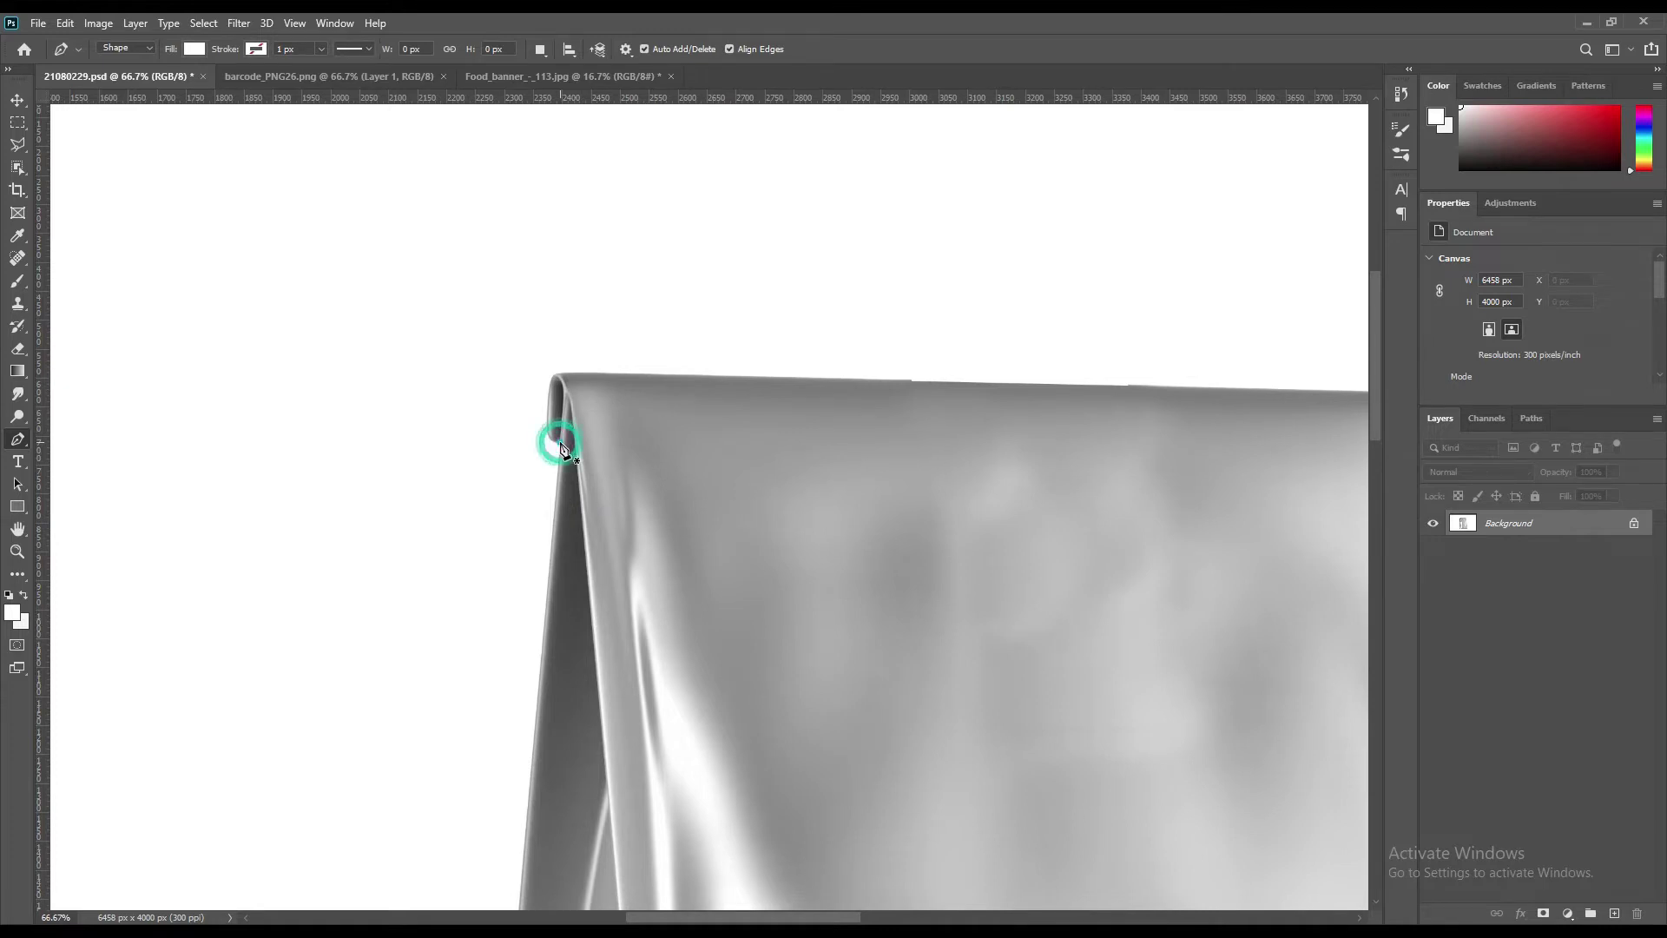
left_click(557, 441)
left_click(546, 427)
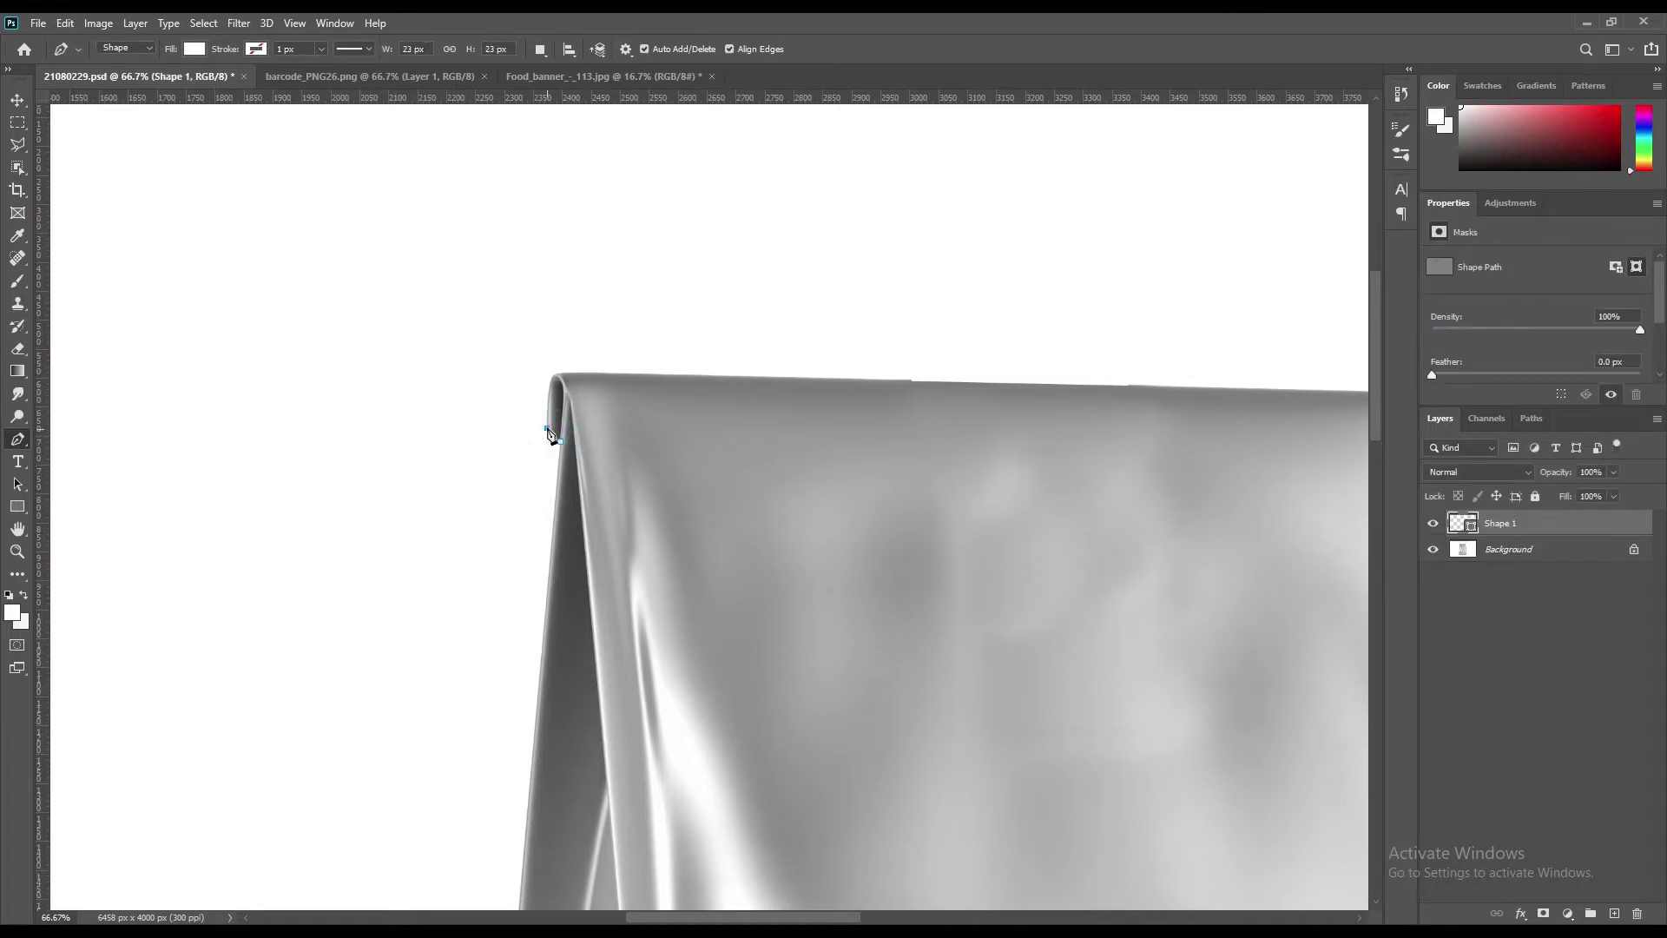
left_click(548, 384)
left_click(564, 373)
Step: Extend the outline to the bag's top-right and bottom-right corners
scroll(1131, 537, "right", 7)
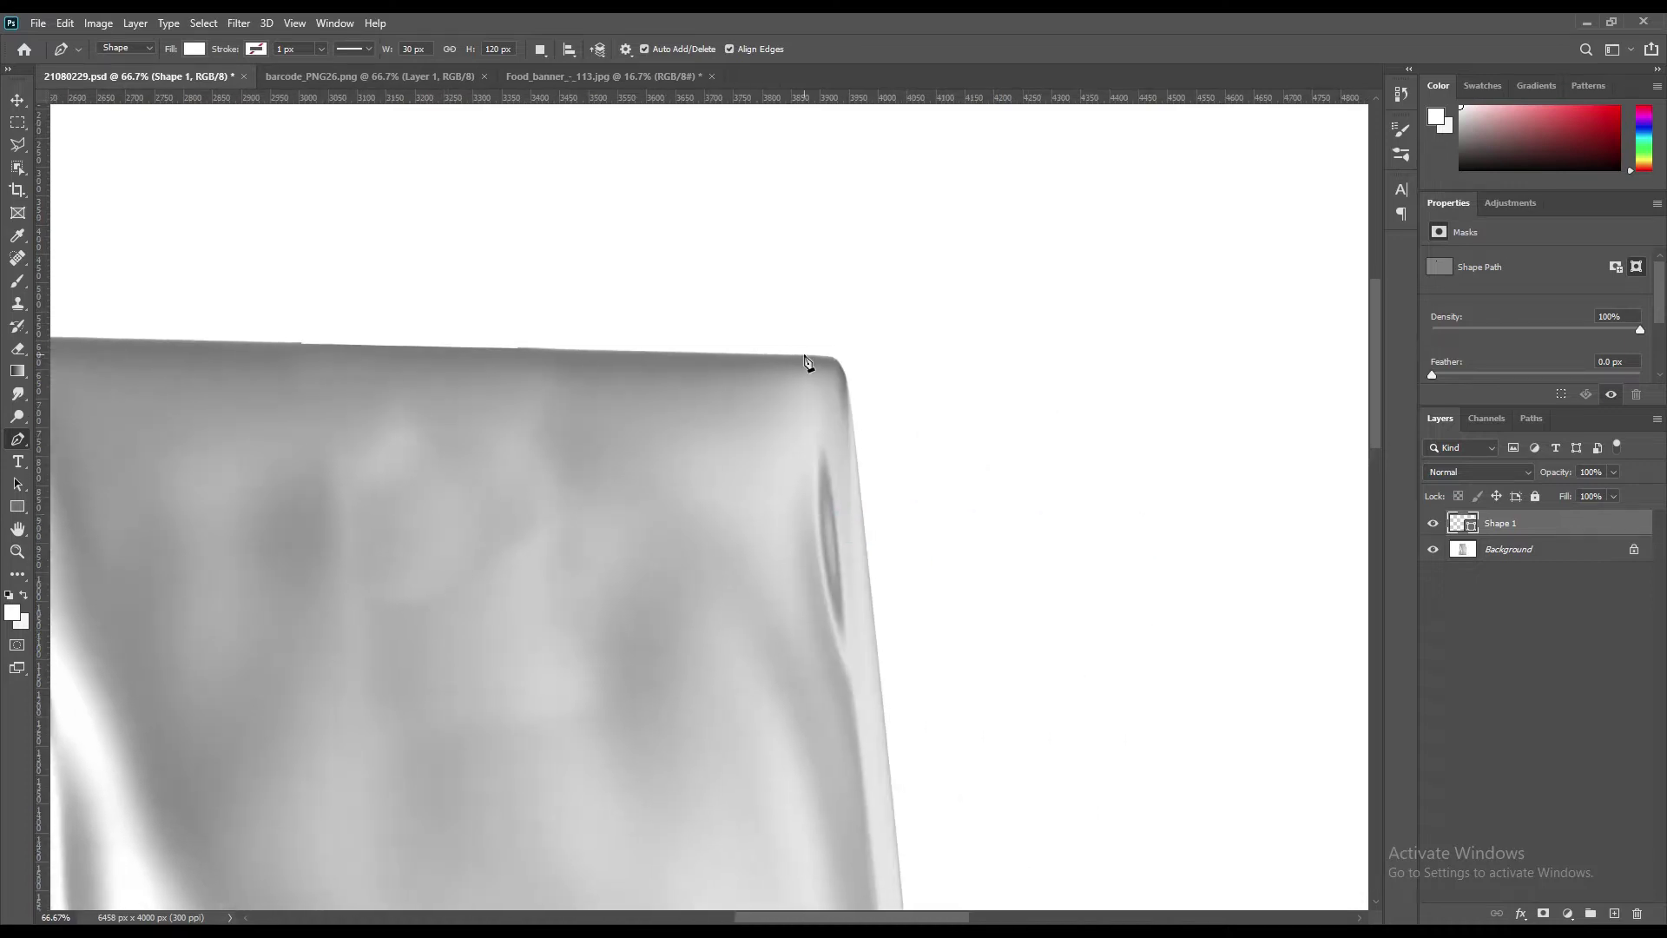
left_click(813, 357)
left_click(852, 401)
scroll(964, 642, "down", 10)
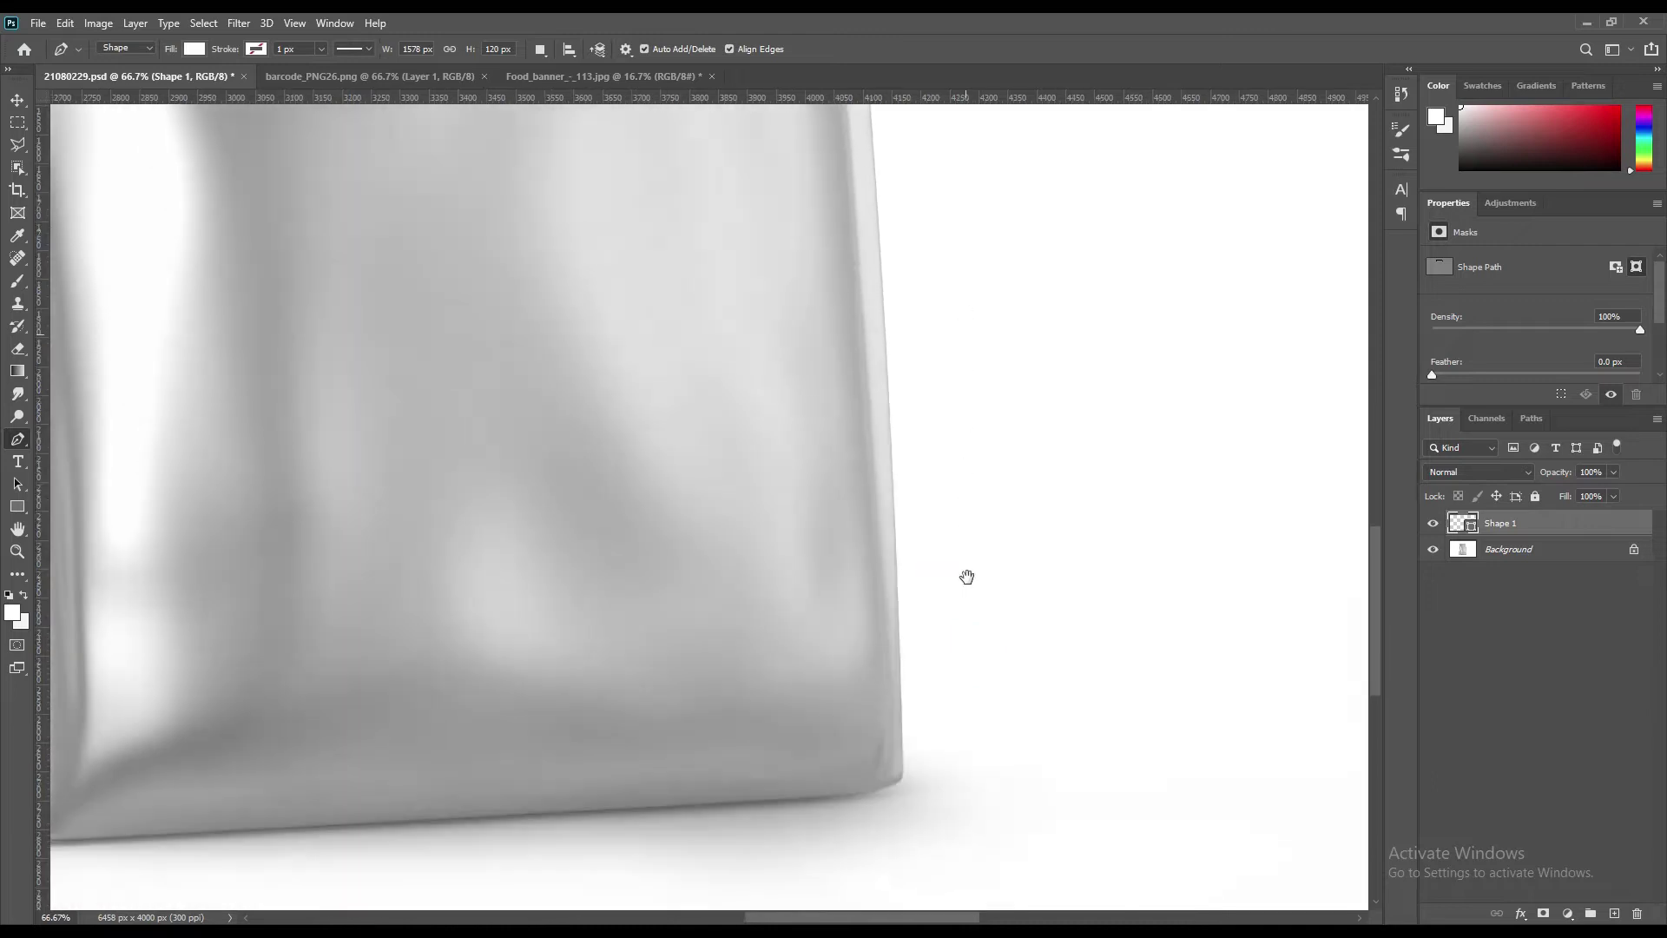
left_click_drag(966, 577, 981, 465)
left_click(922, 588)
left_click(895, 633)
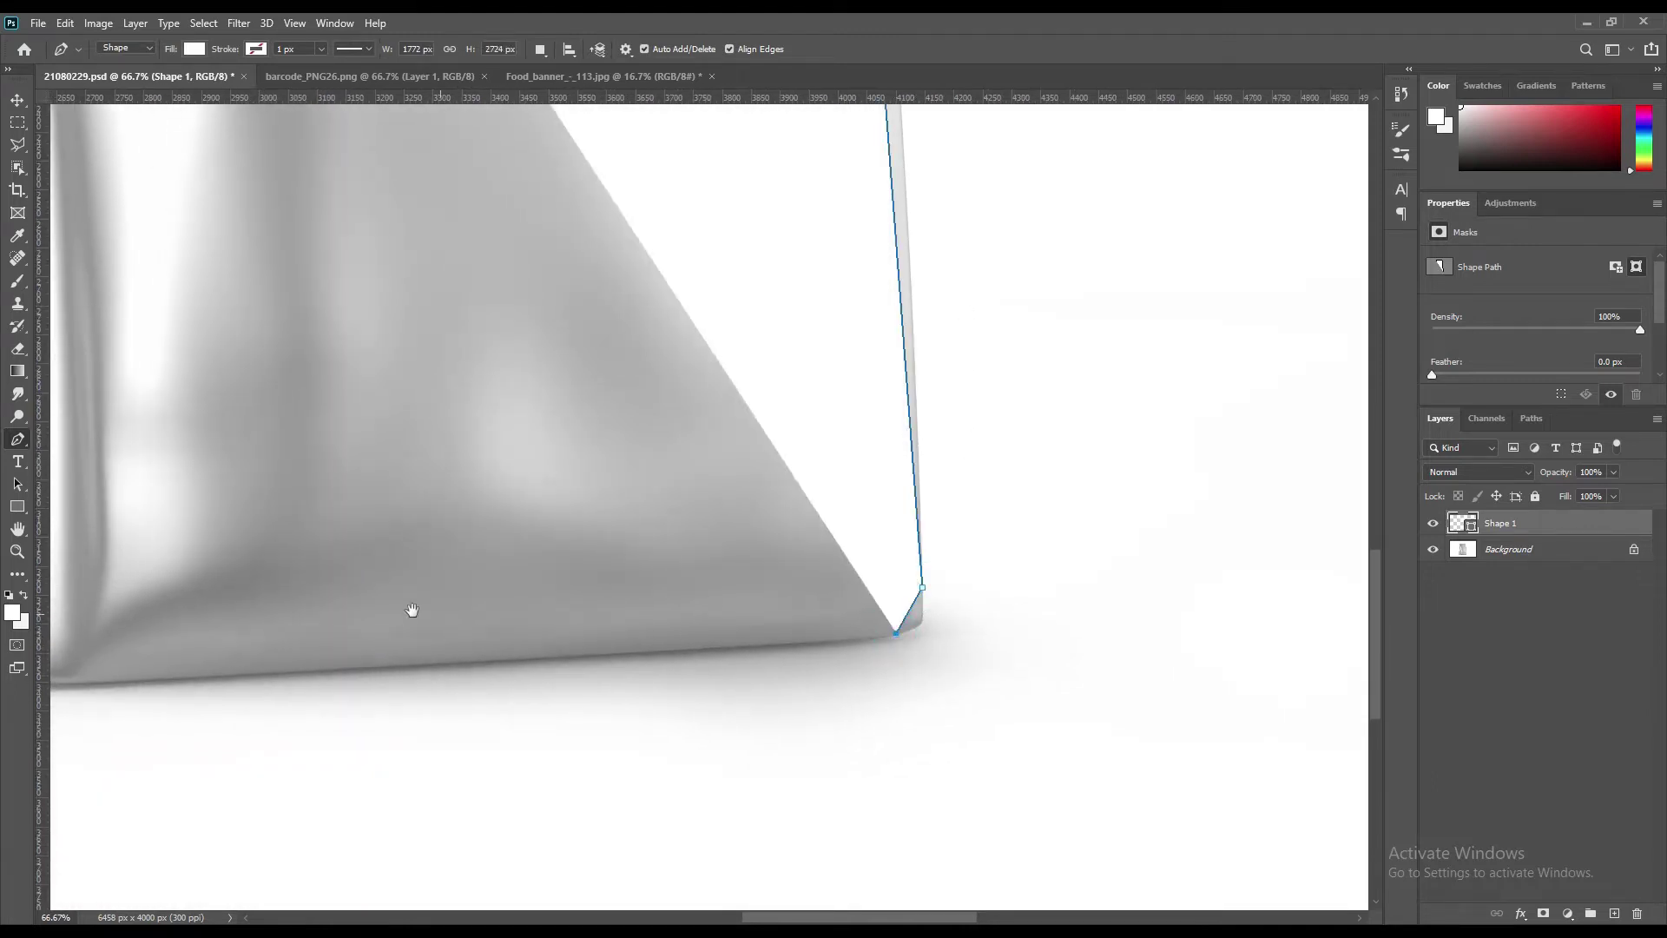
Step: Place the bottom-left corner point and set Shape 1's opacity to 0%
left_click_drag(440, 614, 827, 588)
left_click_drag(260, 590, 532, 577)
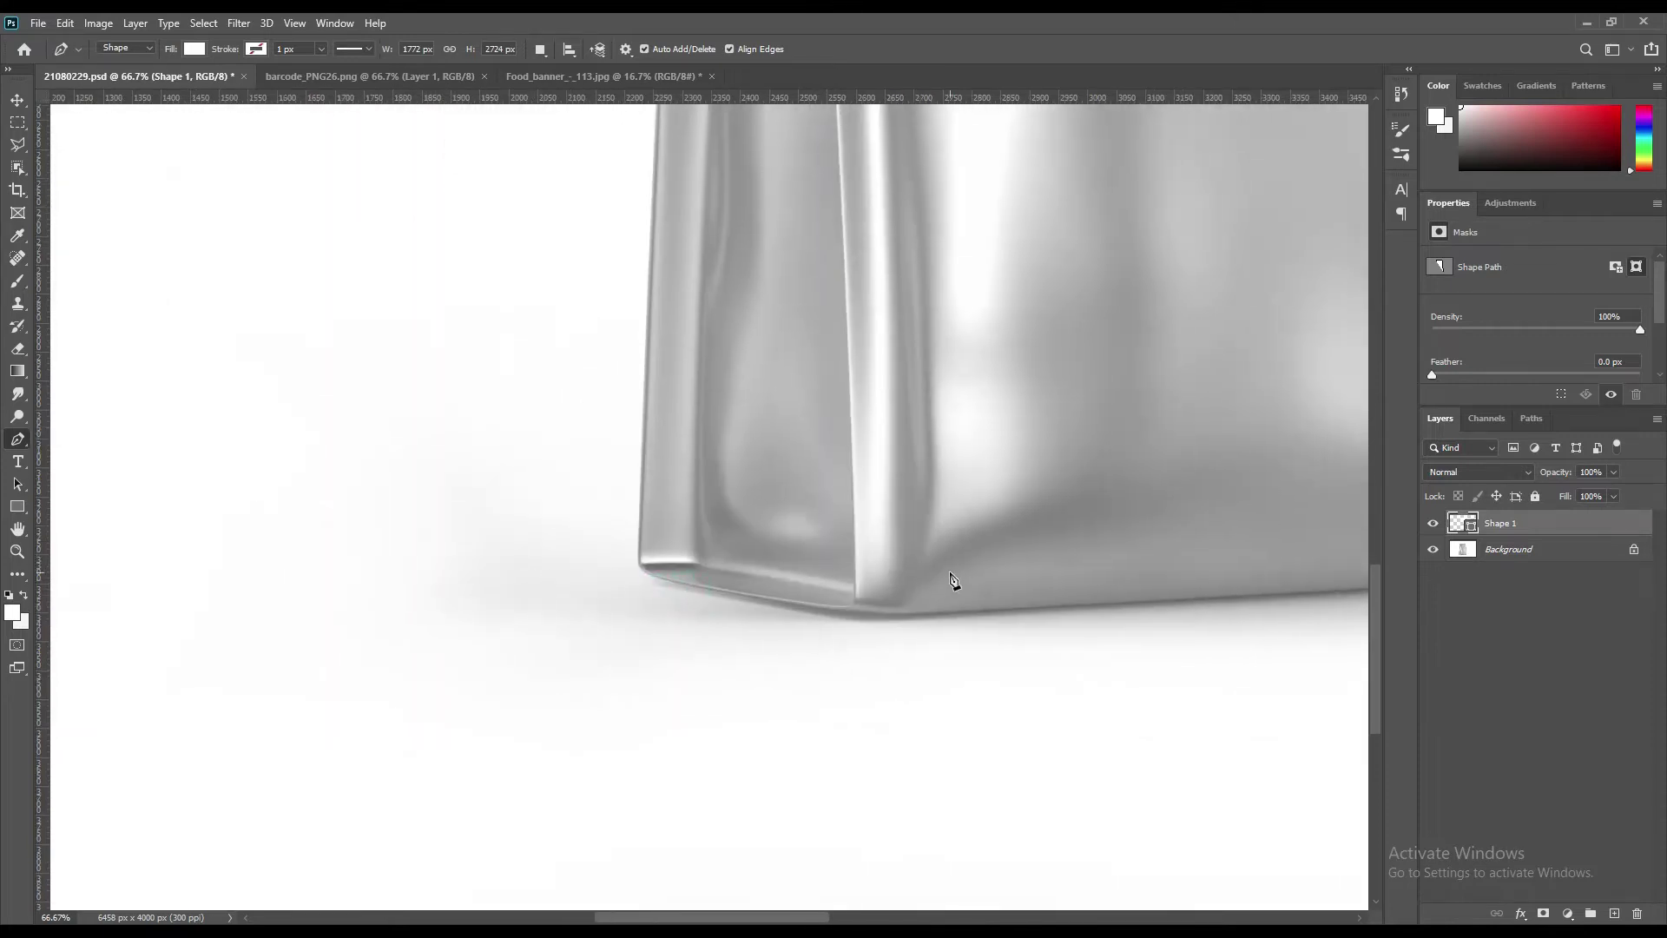
left_click(847, 609)
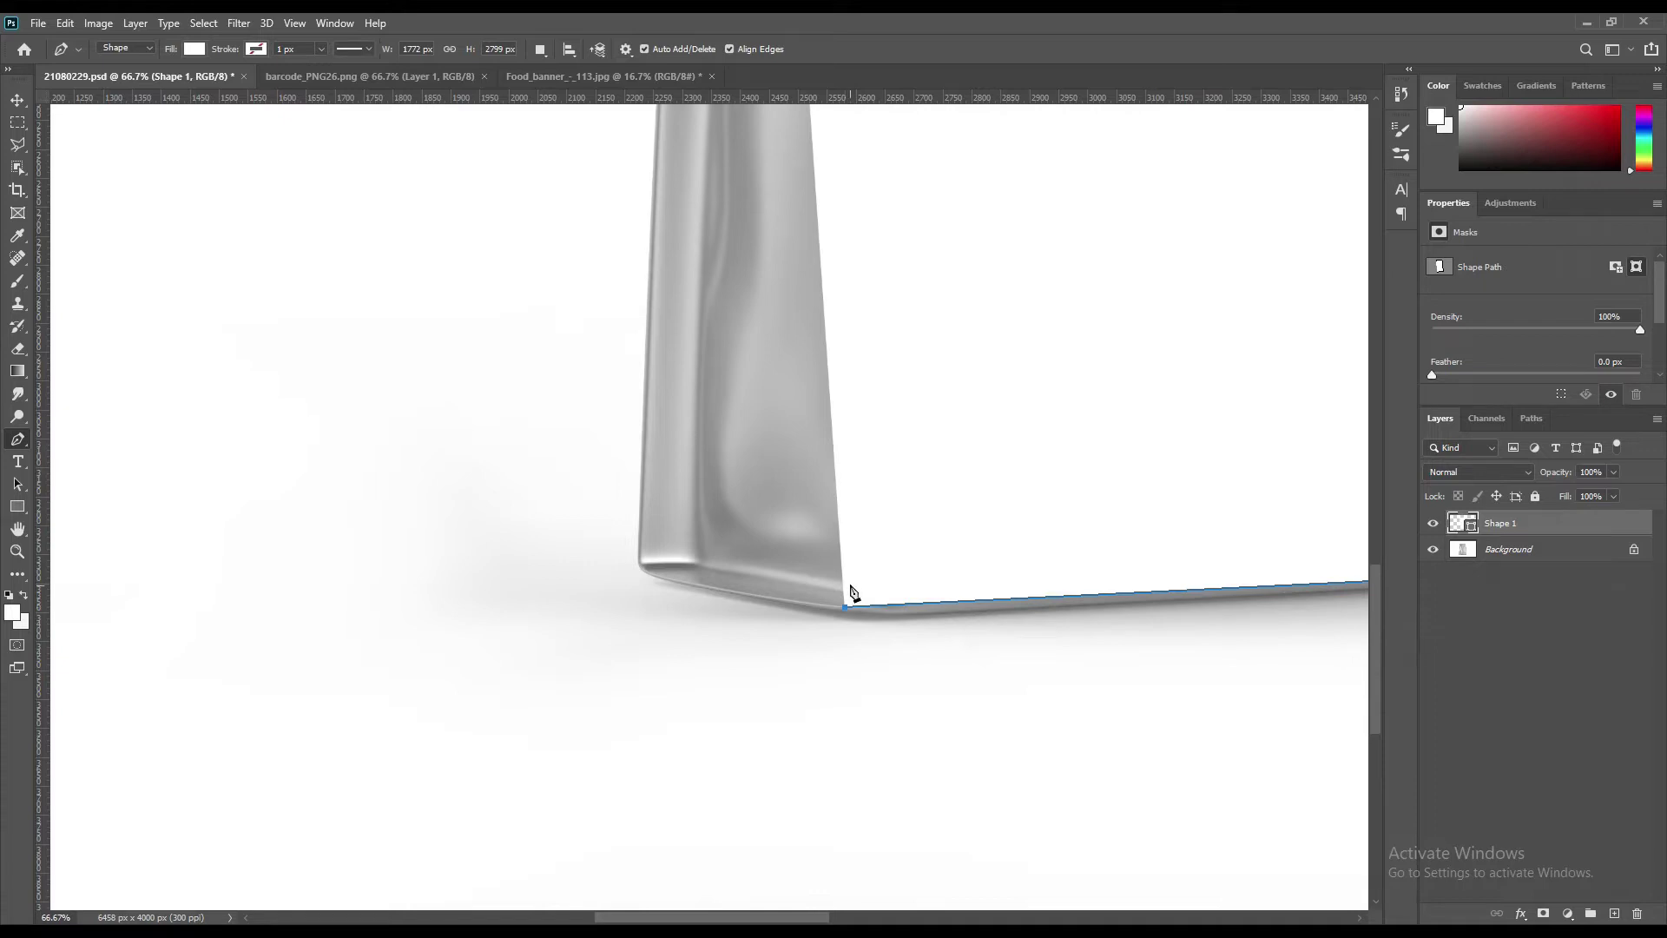
left_click_drag(1554, 473, 927, 585)
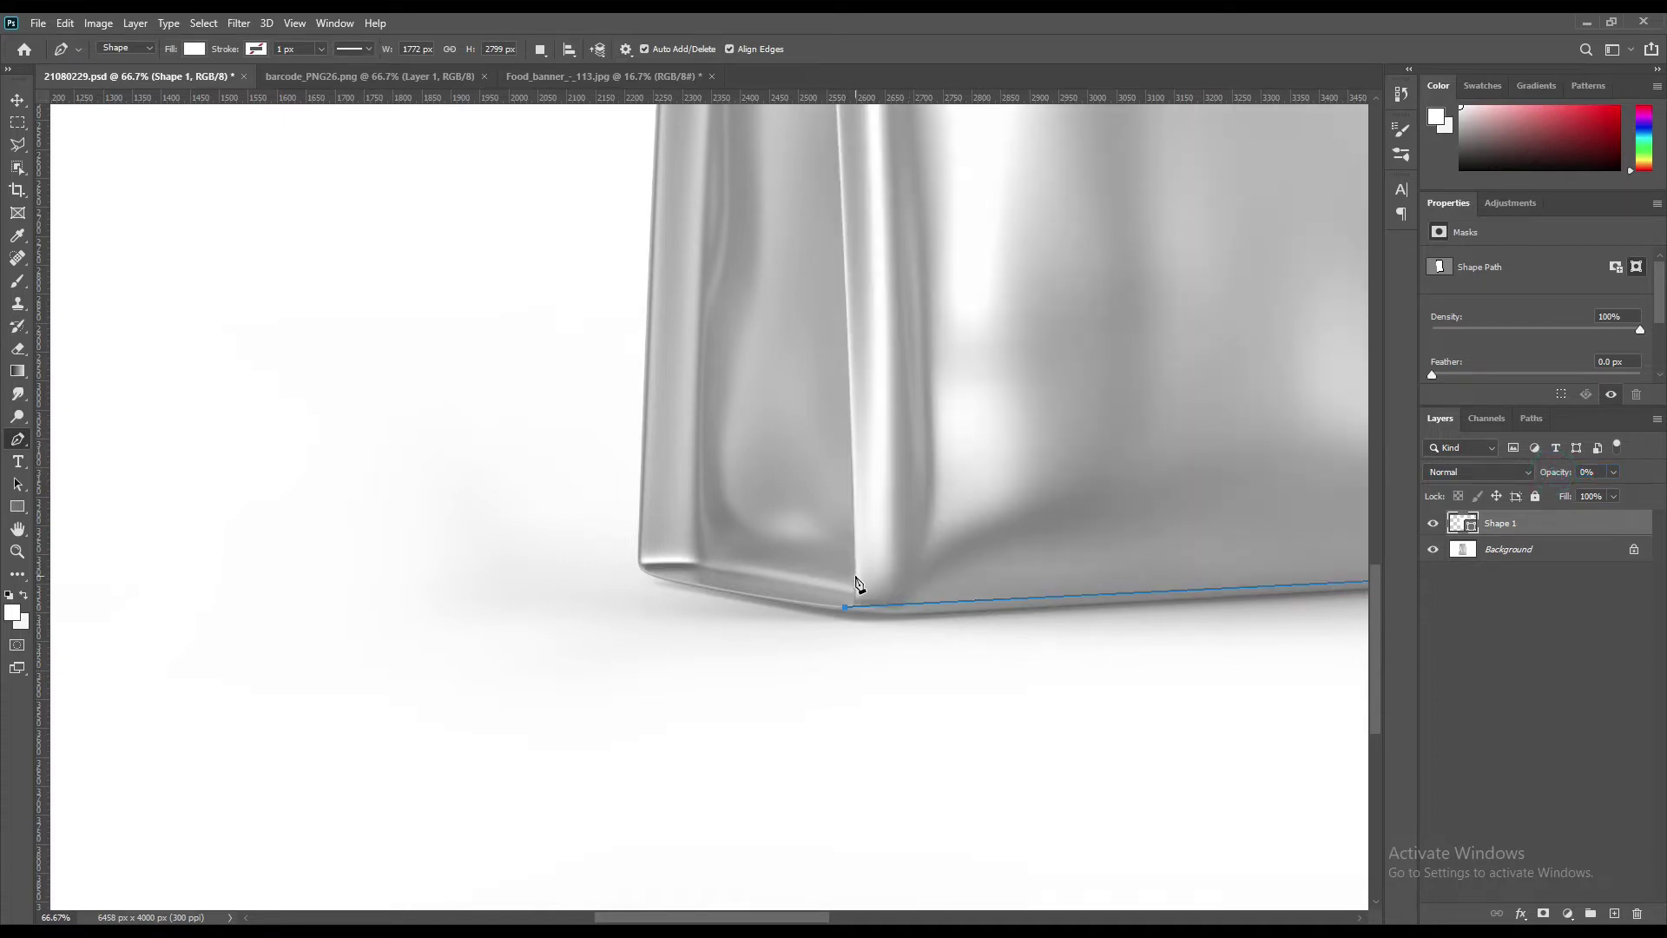
left_click_drag(942, 212, 993, 691)
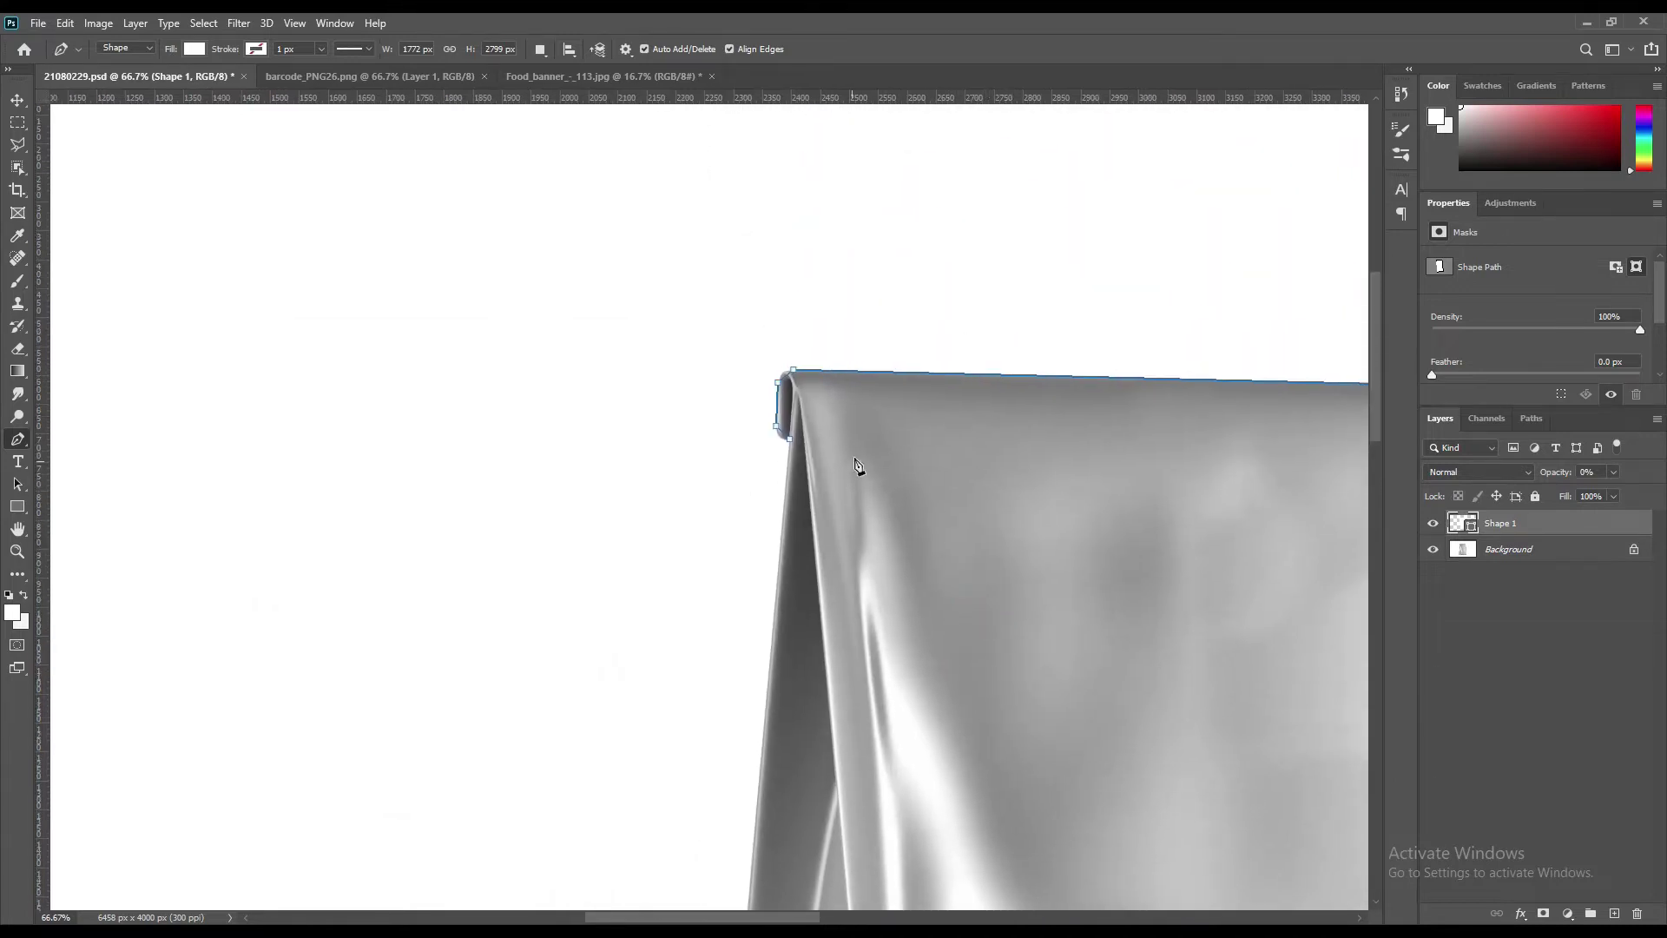
Step: Close the Shape 1 outline and add anchors near its top-left corner, nudging them right
left_click(796, 393)
right_click(21, 443)
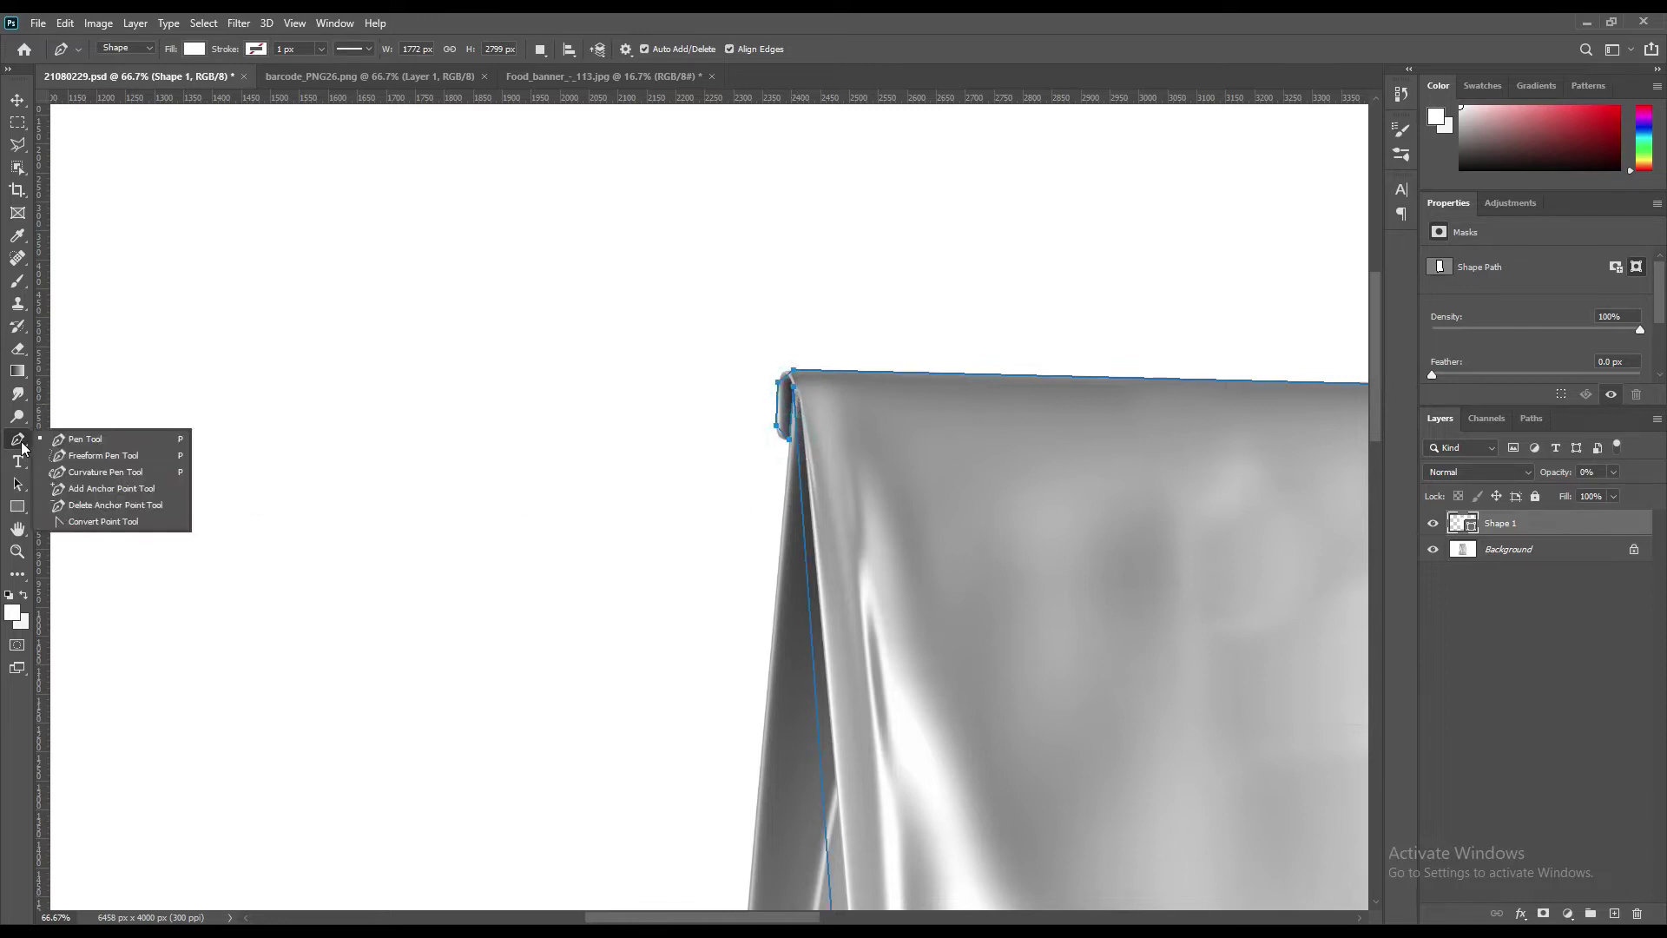
left_click(65, 488)
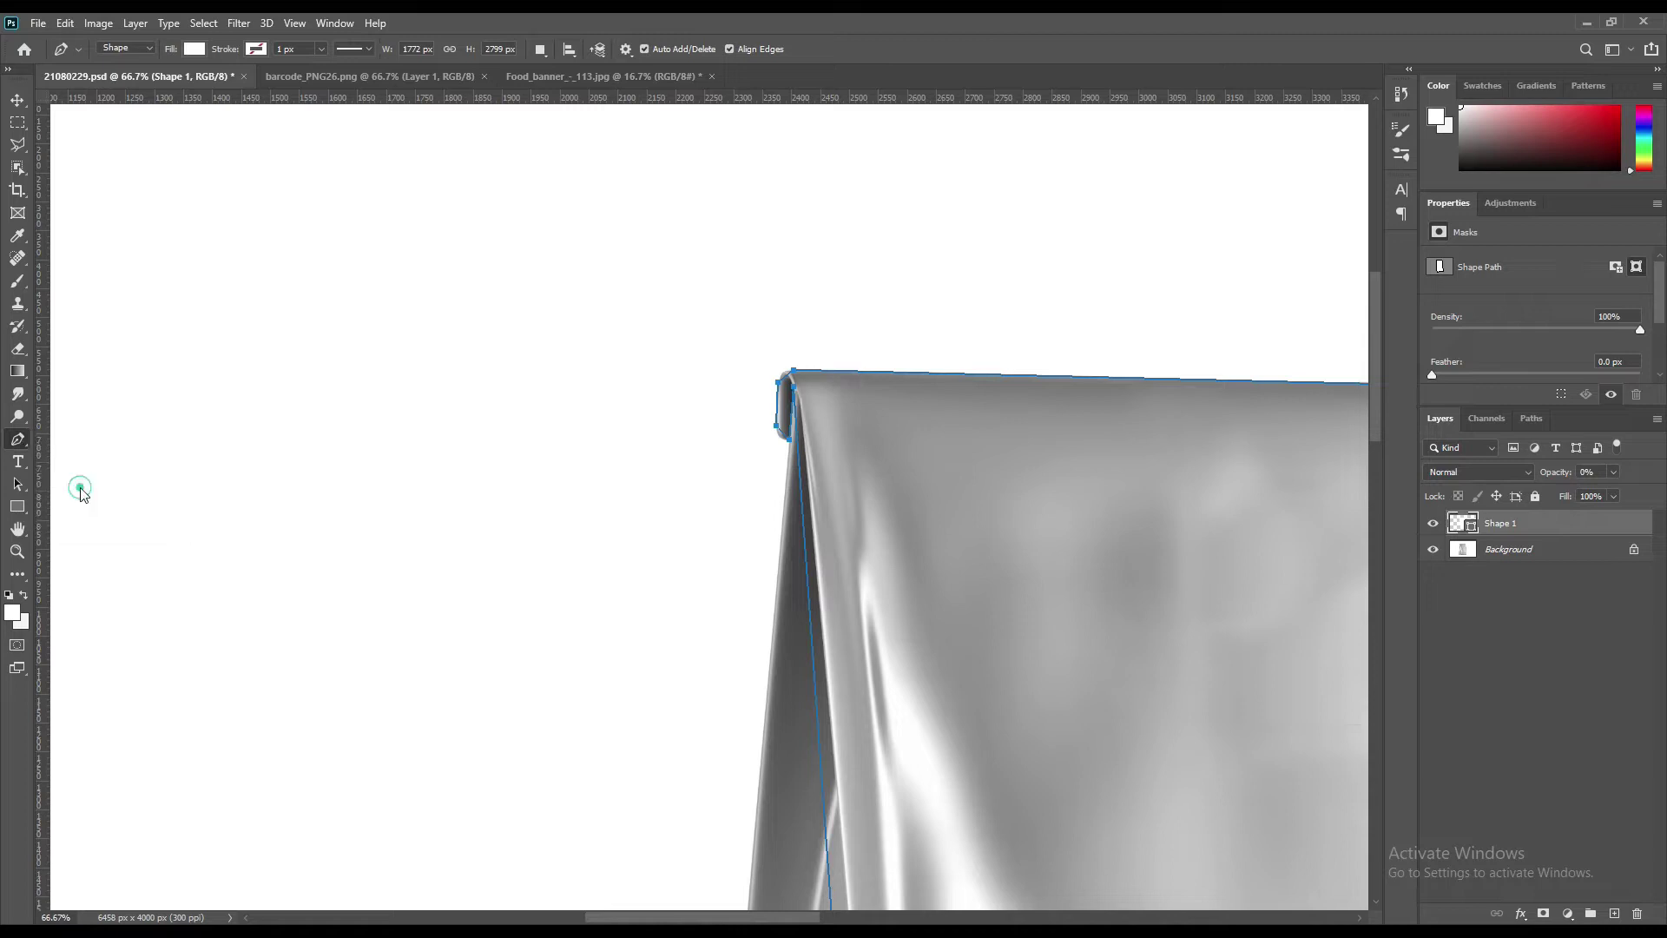
left_click(787, 381)
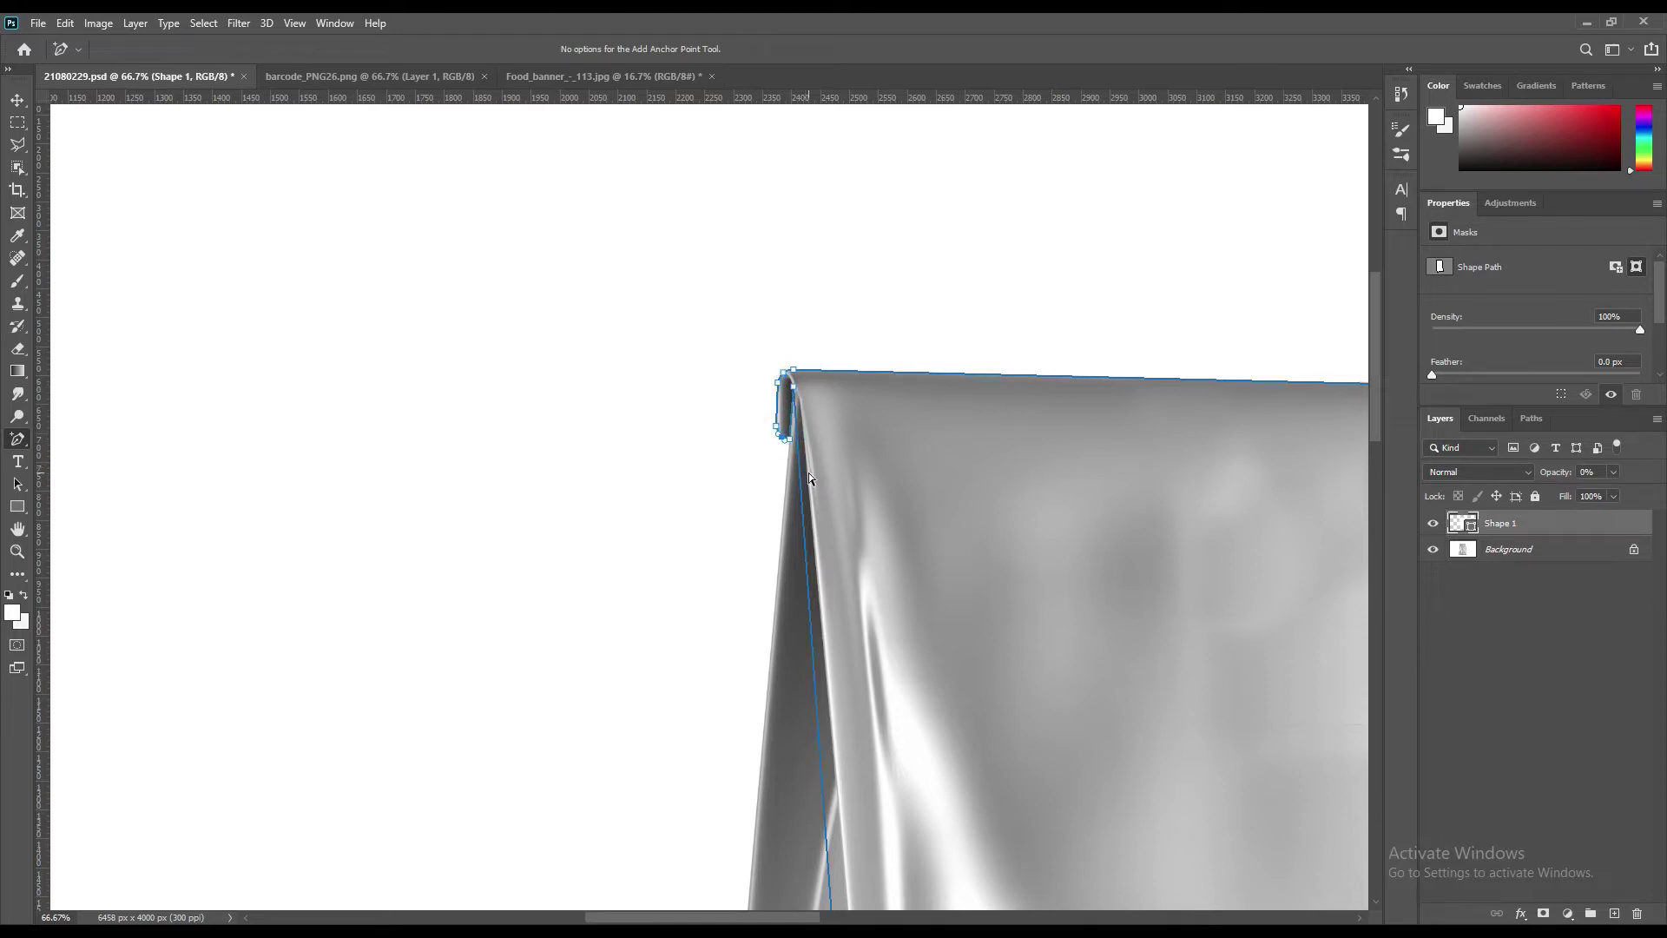
left_click(793, 404)
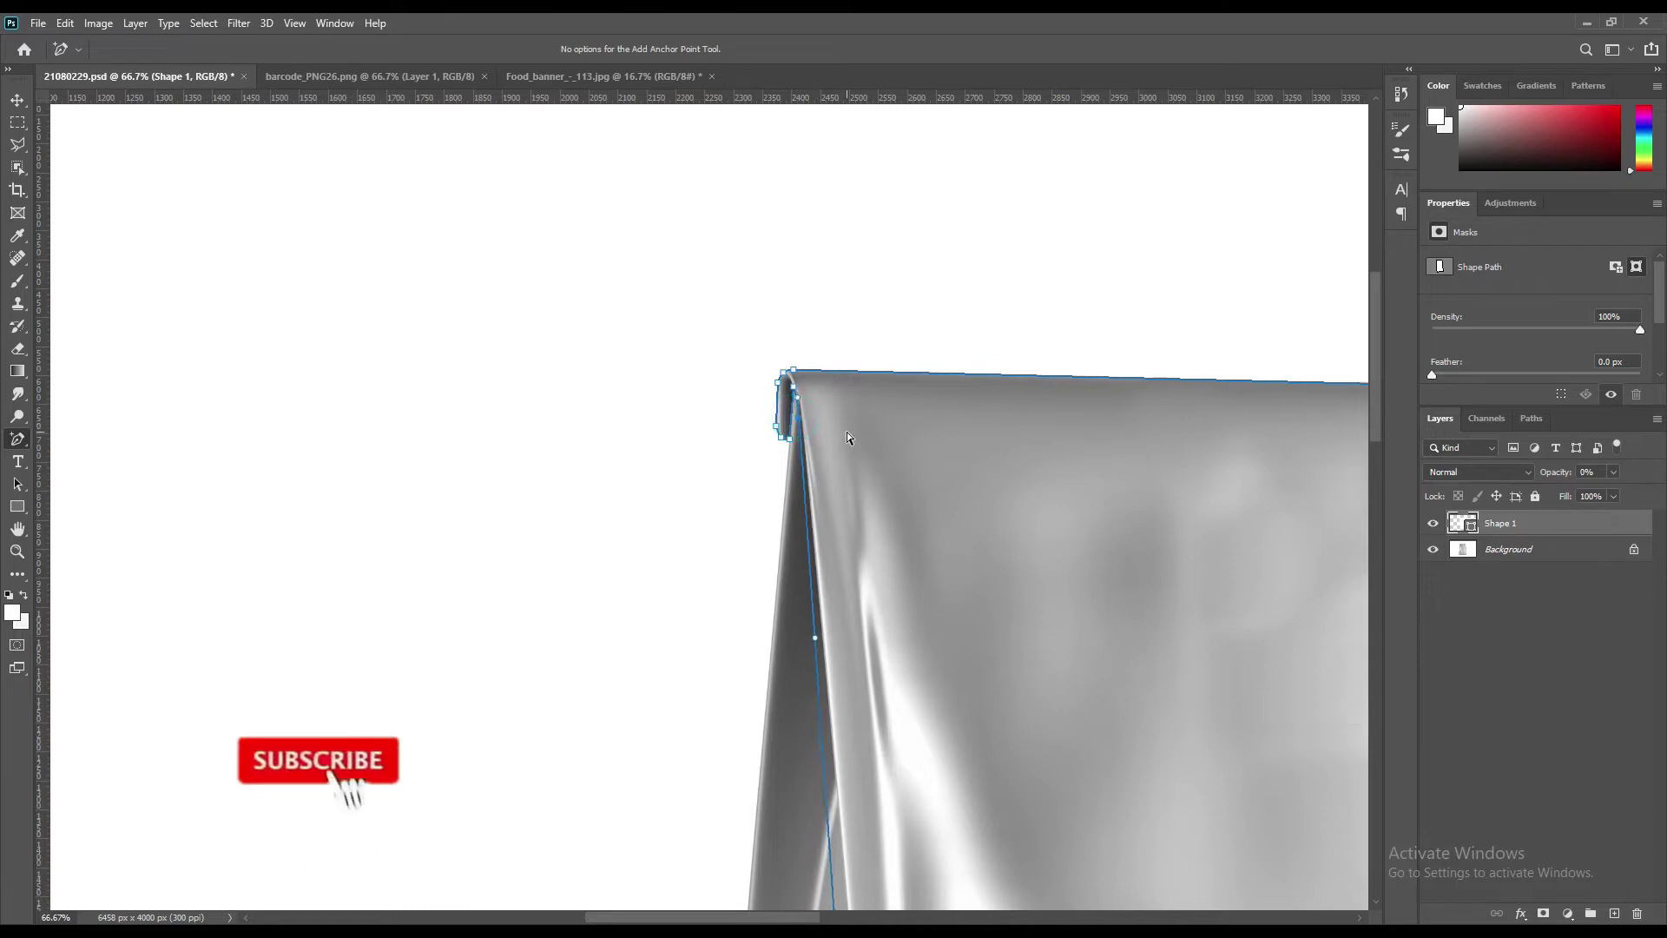
left_click_drag(958, 705, 820, 445)
key("Right")
key("Right")
key("Right")
key("Right")
key("Right")
key("Right")
key("Right")
key("Right")
key("Right")
key("Right")
key("Right")
key("Right")
key("Right")
key("Right")
key("Right")
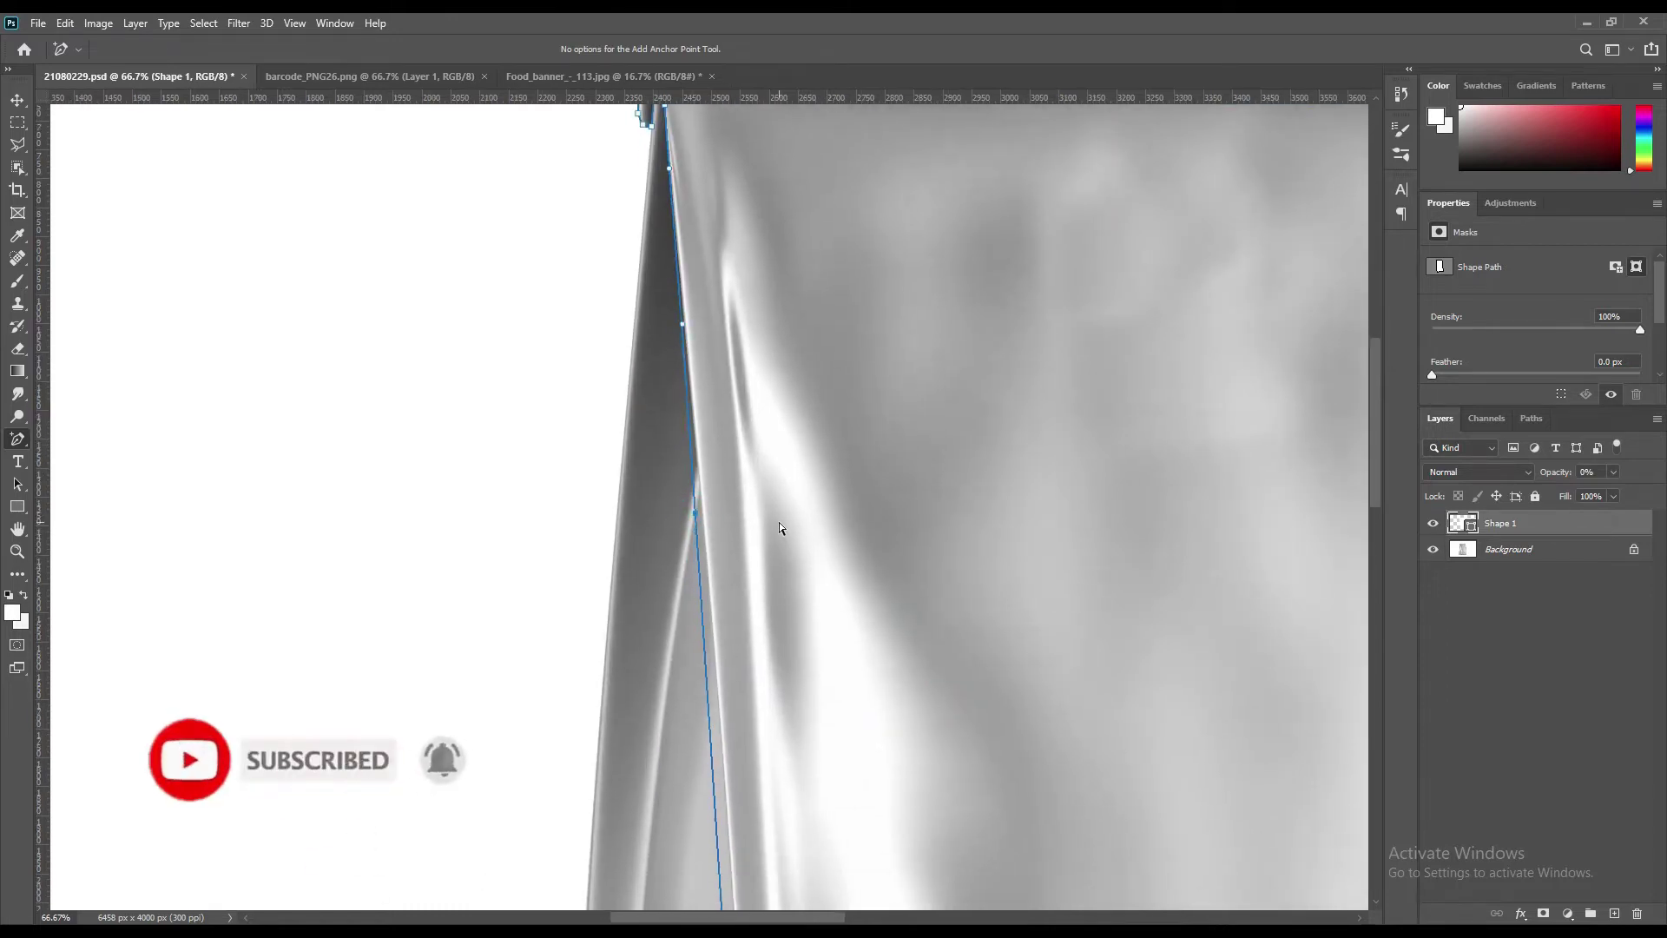
Step: Add anchor points down the left edge and bend the bottom edge to fit the bag
left_click(688, 353)
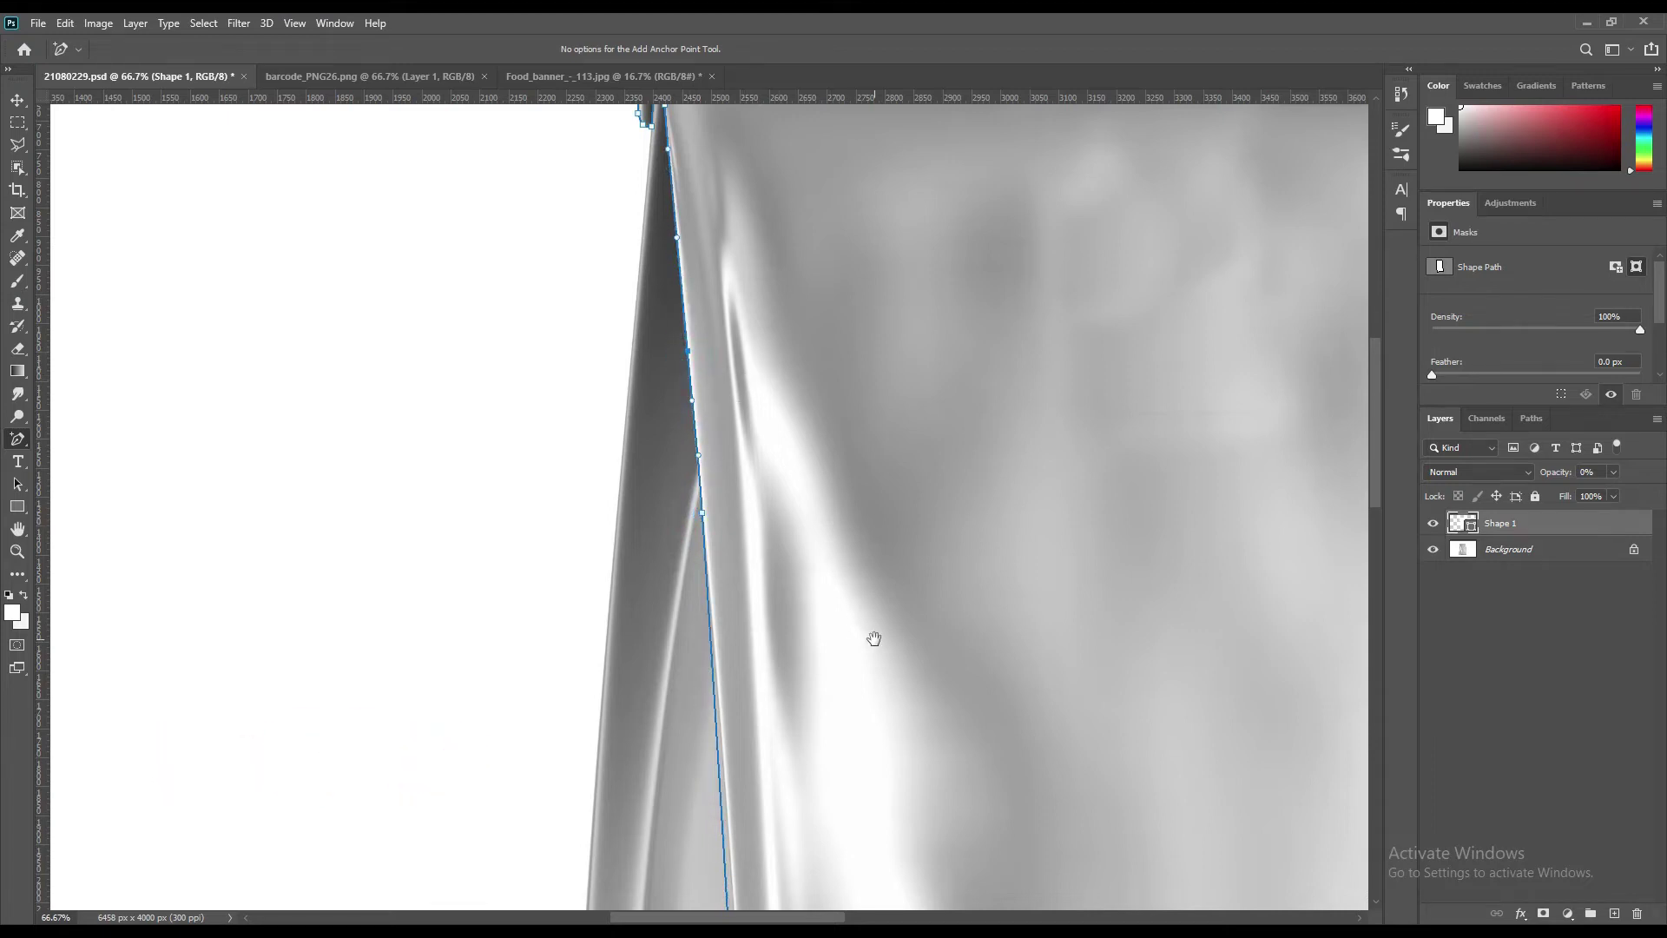
left_click_drag(874, 640, 807, 436)
left_click(611, 442)
key("Right")
key("Right")
key("Right")
key("Right")
key("Right")
key("Right")
left_click_drag(759, 633, 744, 495)
left_click(598, 491)
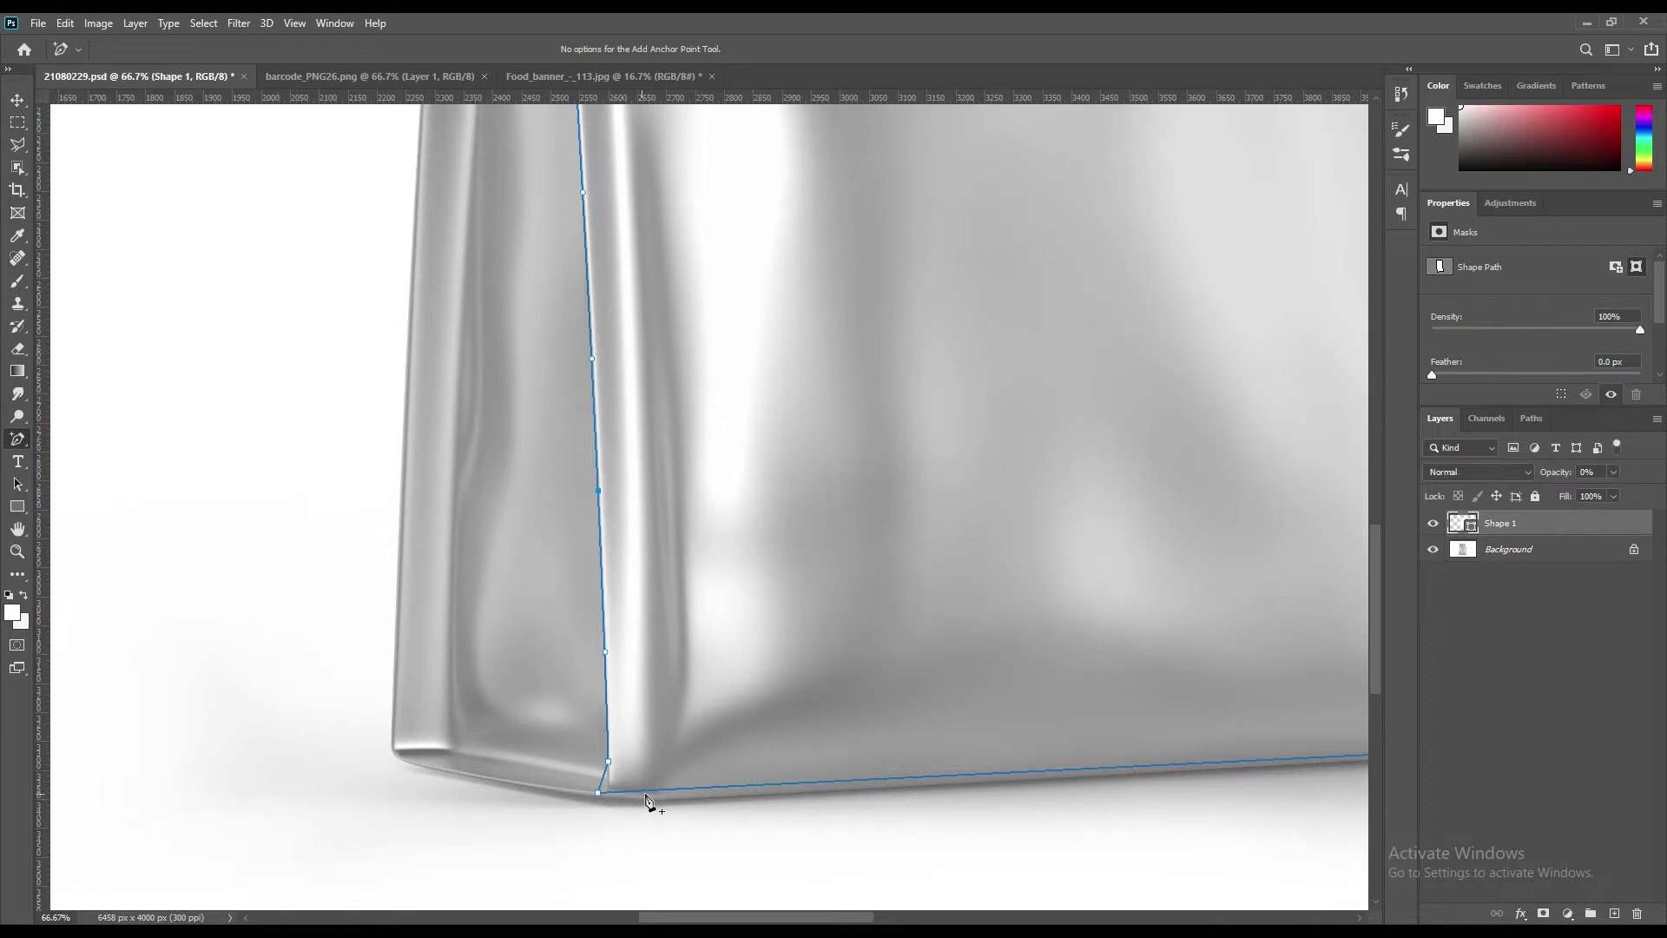
left_click_drag(647, 791, 647, 799)
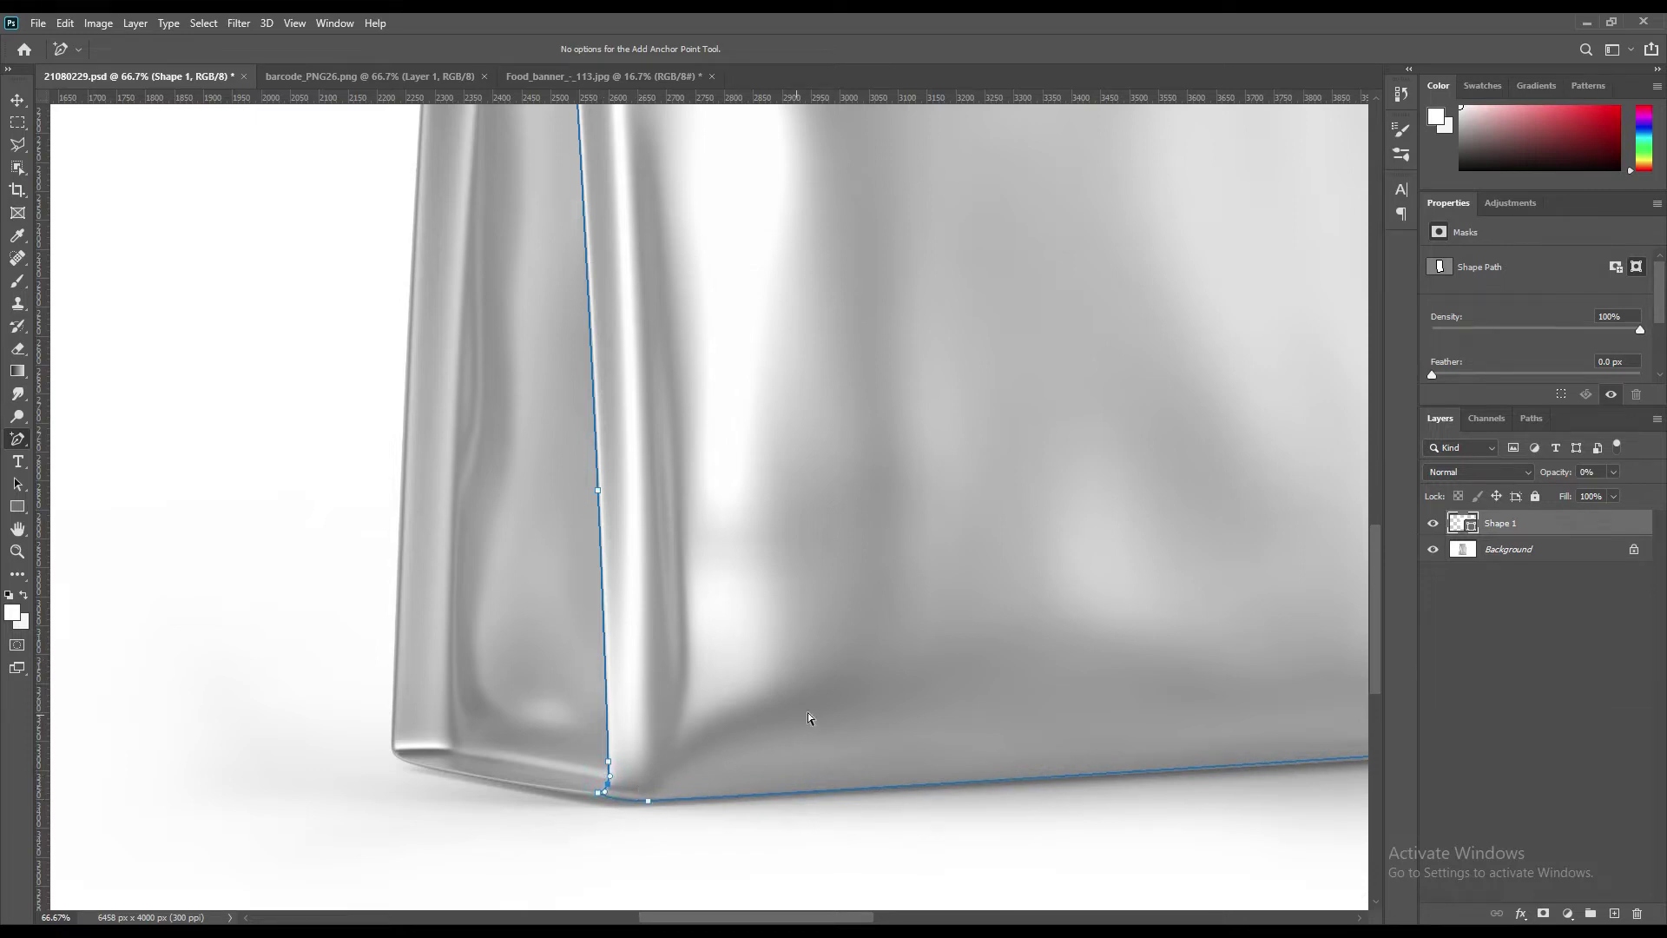
Step: Round off the bottom-right corner and push the right edge out with new anchors
left_click_drag(1001, 686, 521, 643)
left_click_drag(1129, 643, 799, 643)
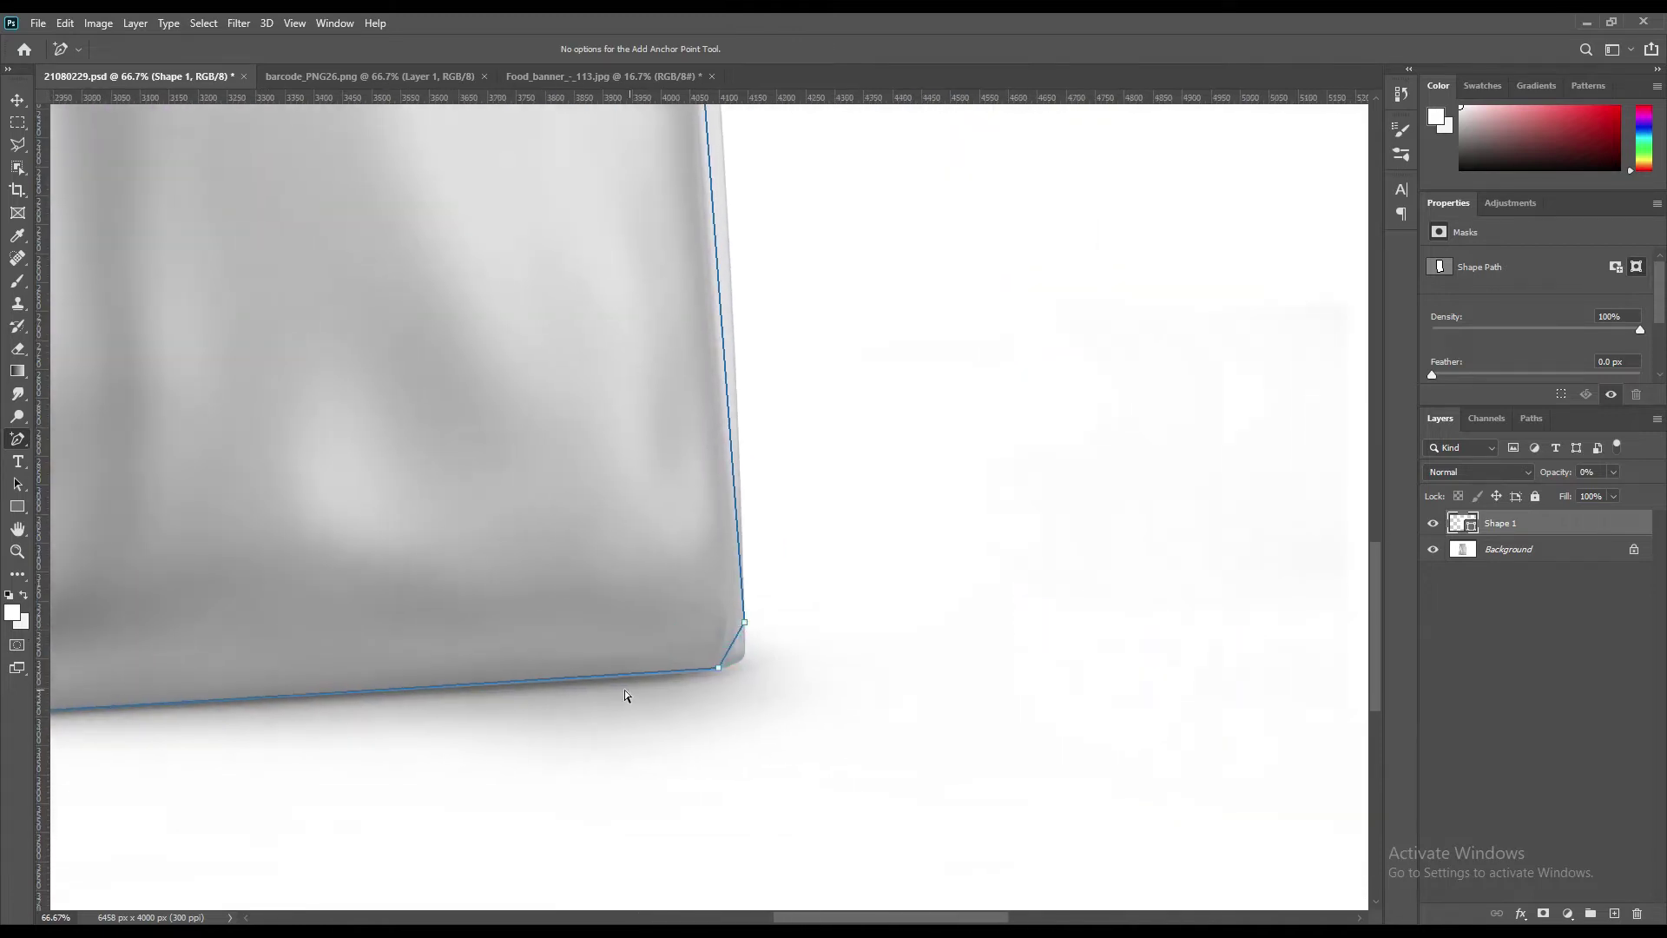
left_click(605, 675)
left_click_drag(731, 645, 743, 662)
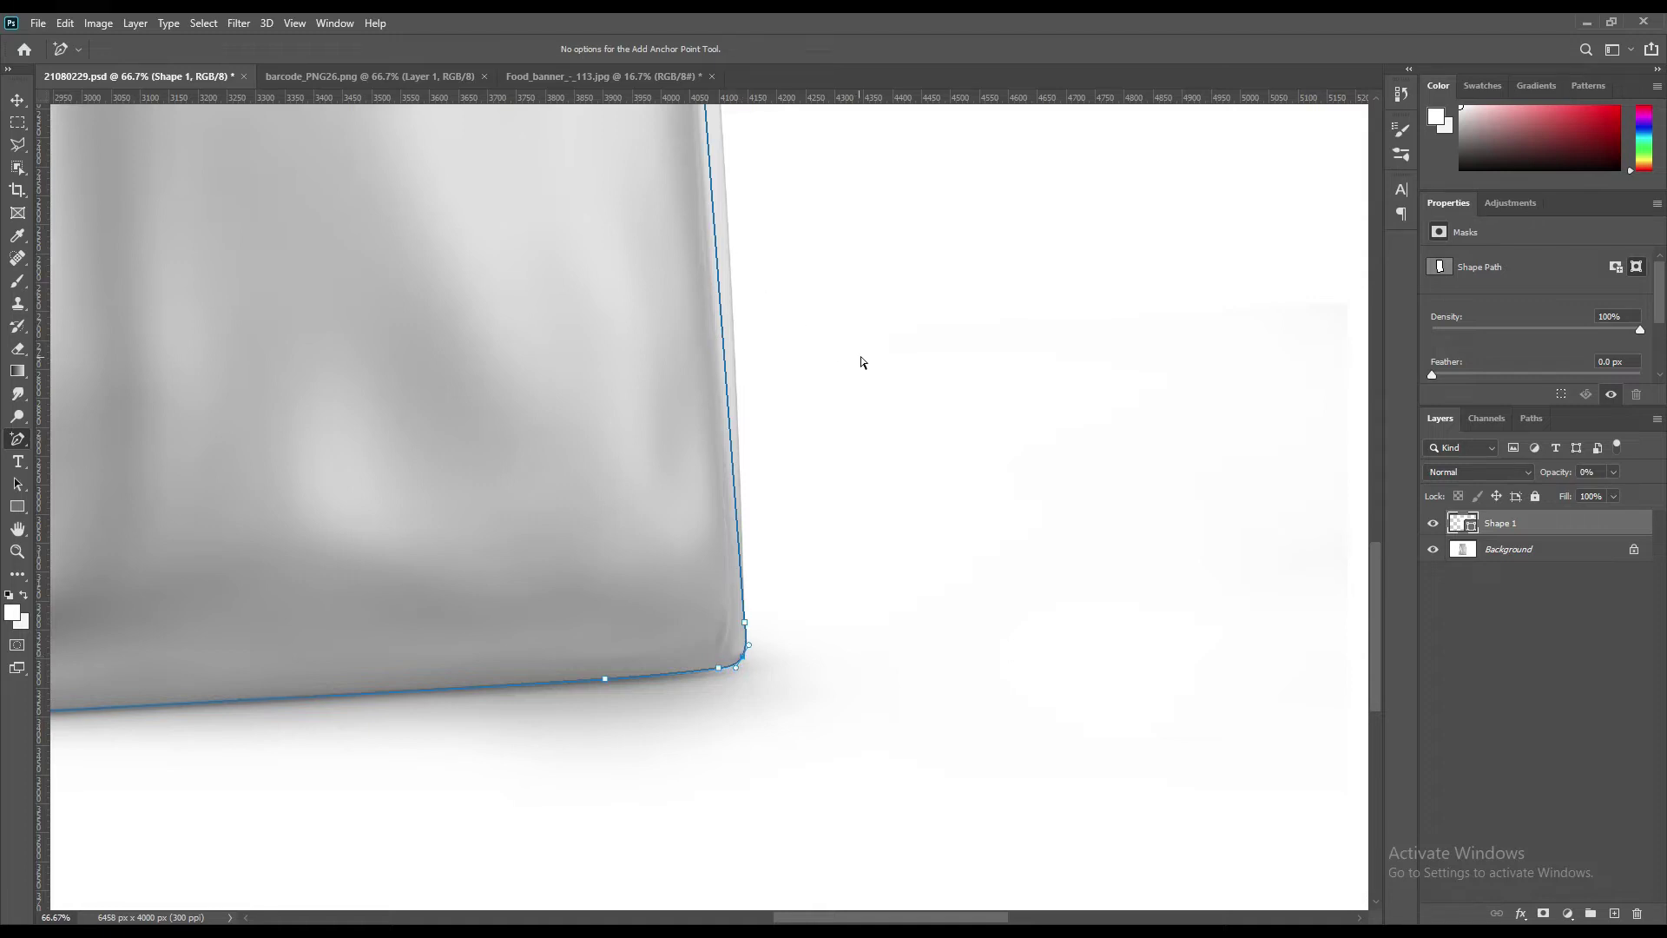
scroll(856, 402, "up", 5)
left_click(760, 387)
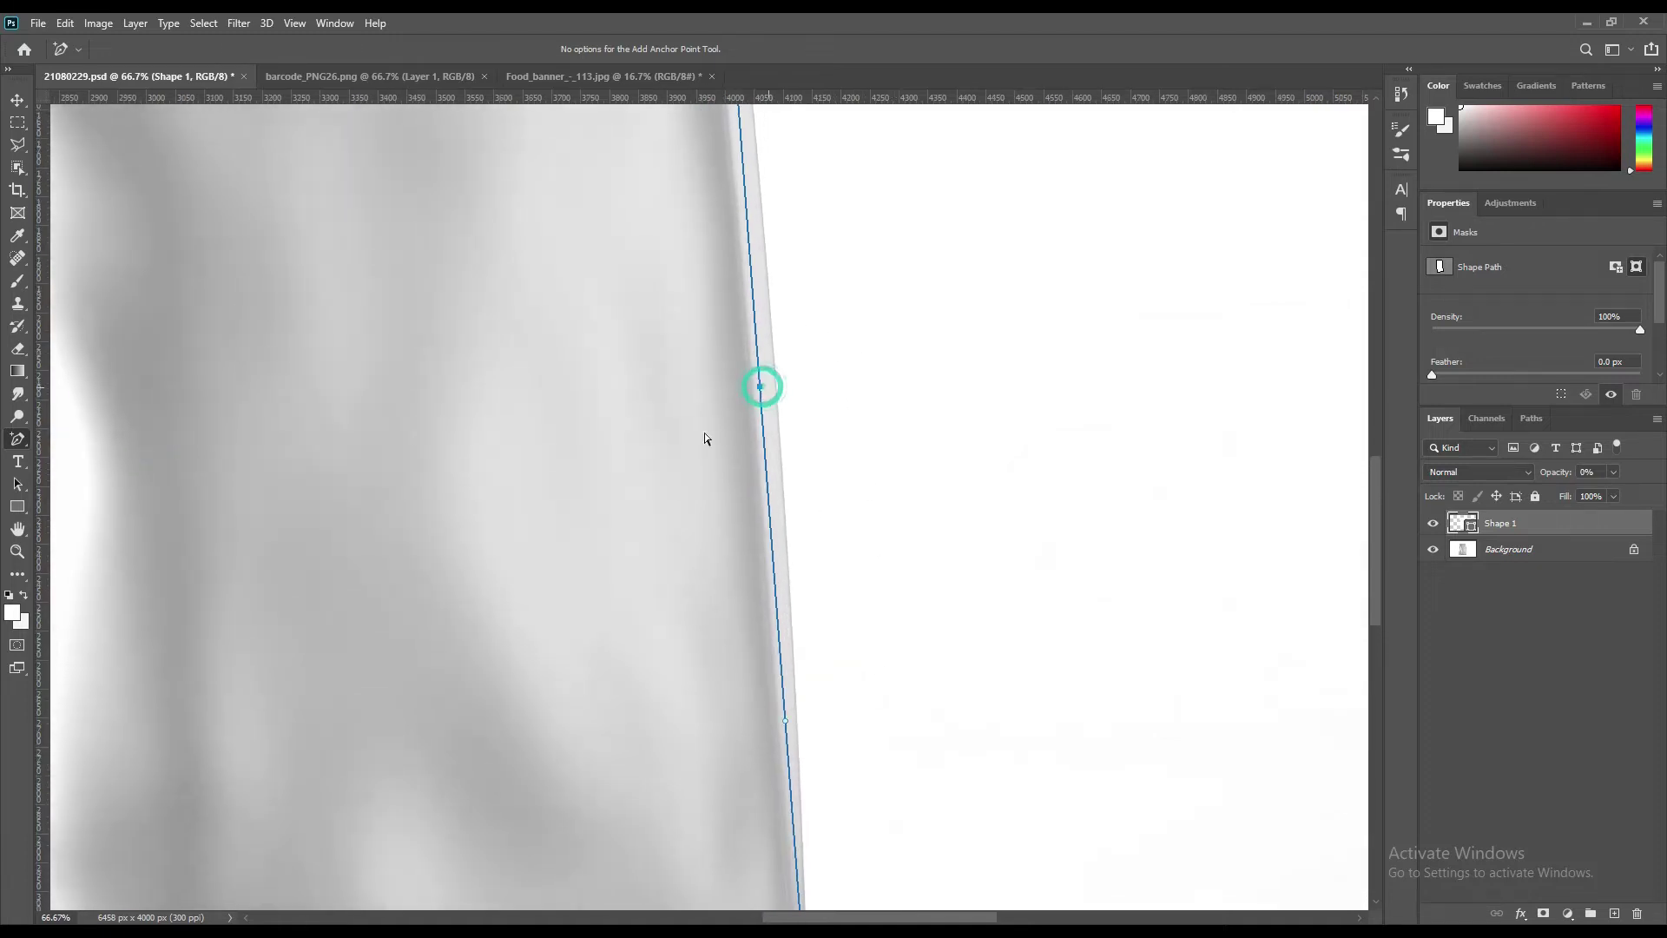
key("Right")
key("Right")
key("Right")
key("Right")
key("Right")
key("Right")
key("Right")
key("Right")
key("Right")
key("Right")
key("Right")
key("Right")
key("Right")
key("Right")
key("Right")
key("Right")
key("Right")
key("Right")
key("Right")
key("Right")
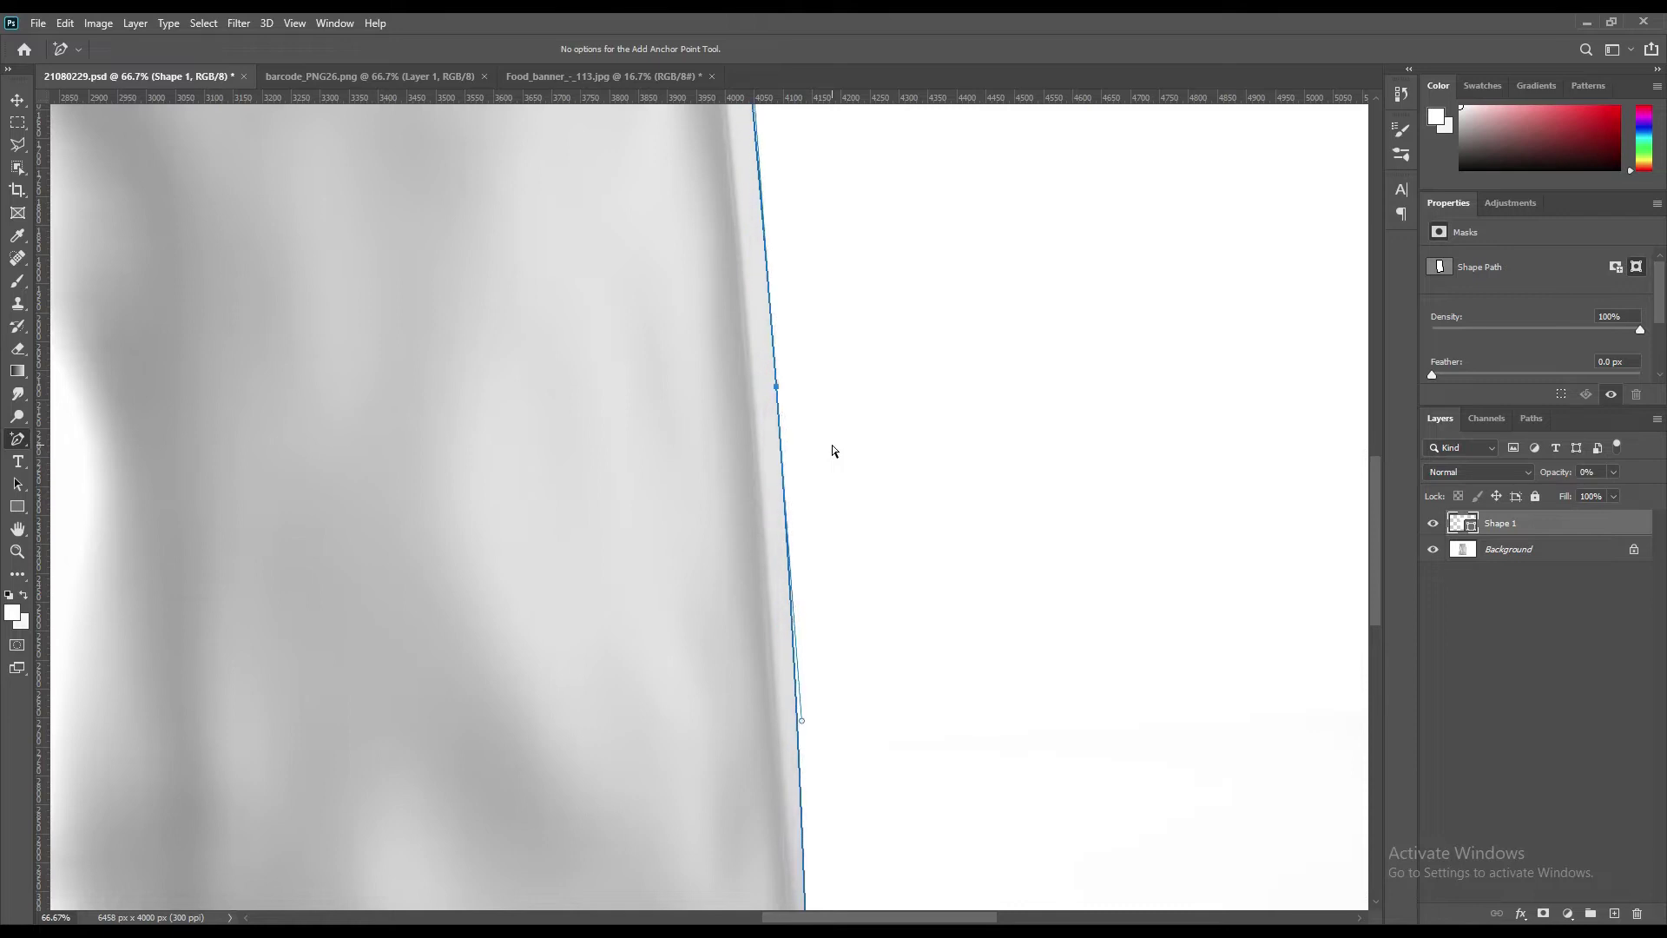
Step: Round the outline's top-right corner and add a point lower on the right edge
scroll(893, 643, "up", 10)
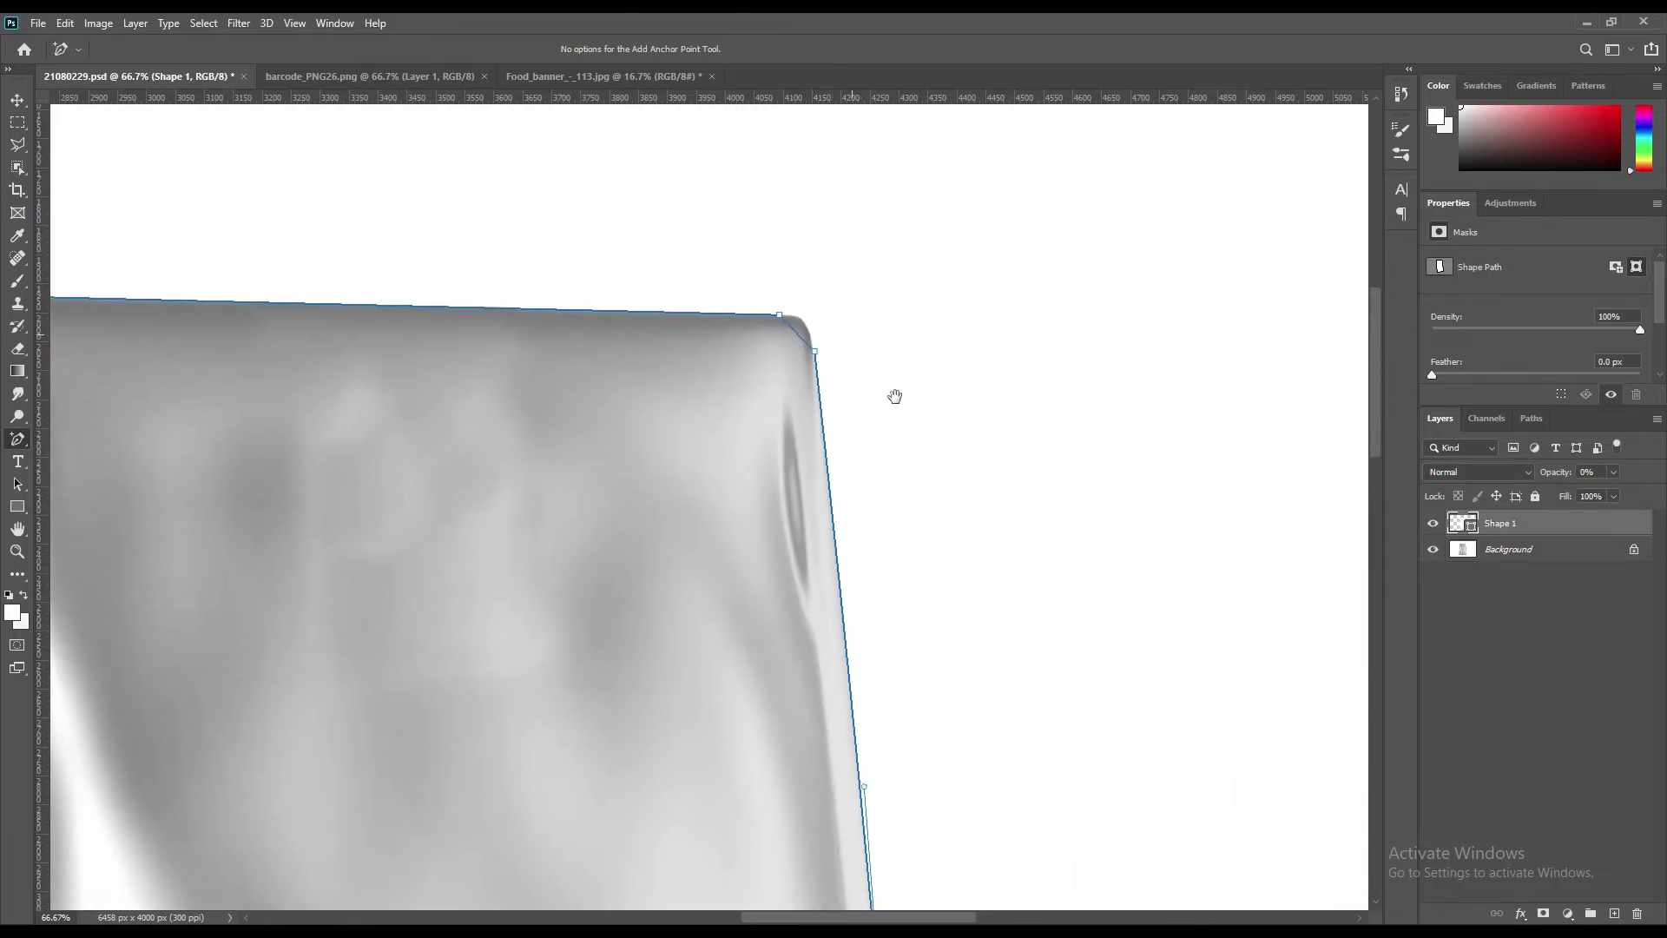
left_click(799, 345)
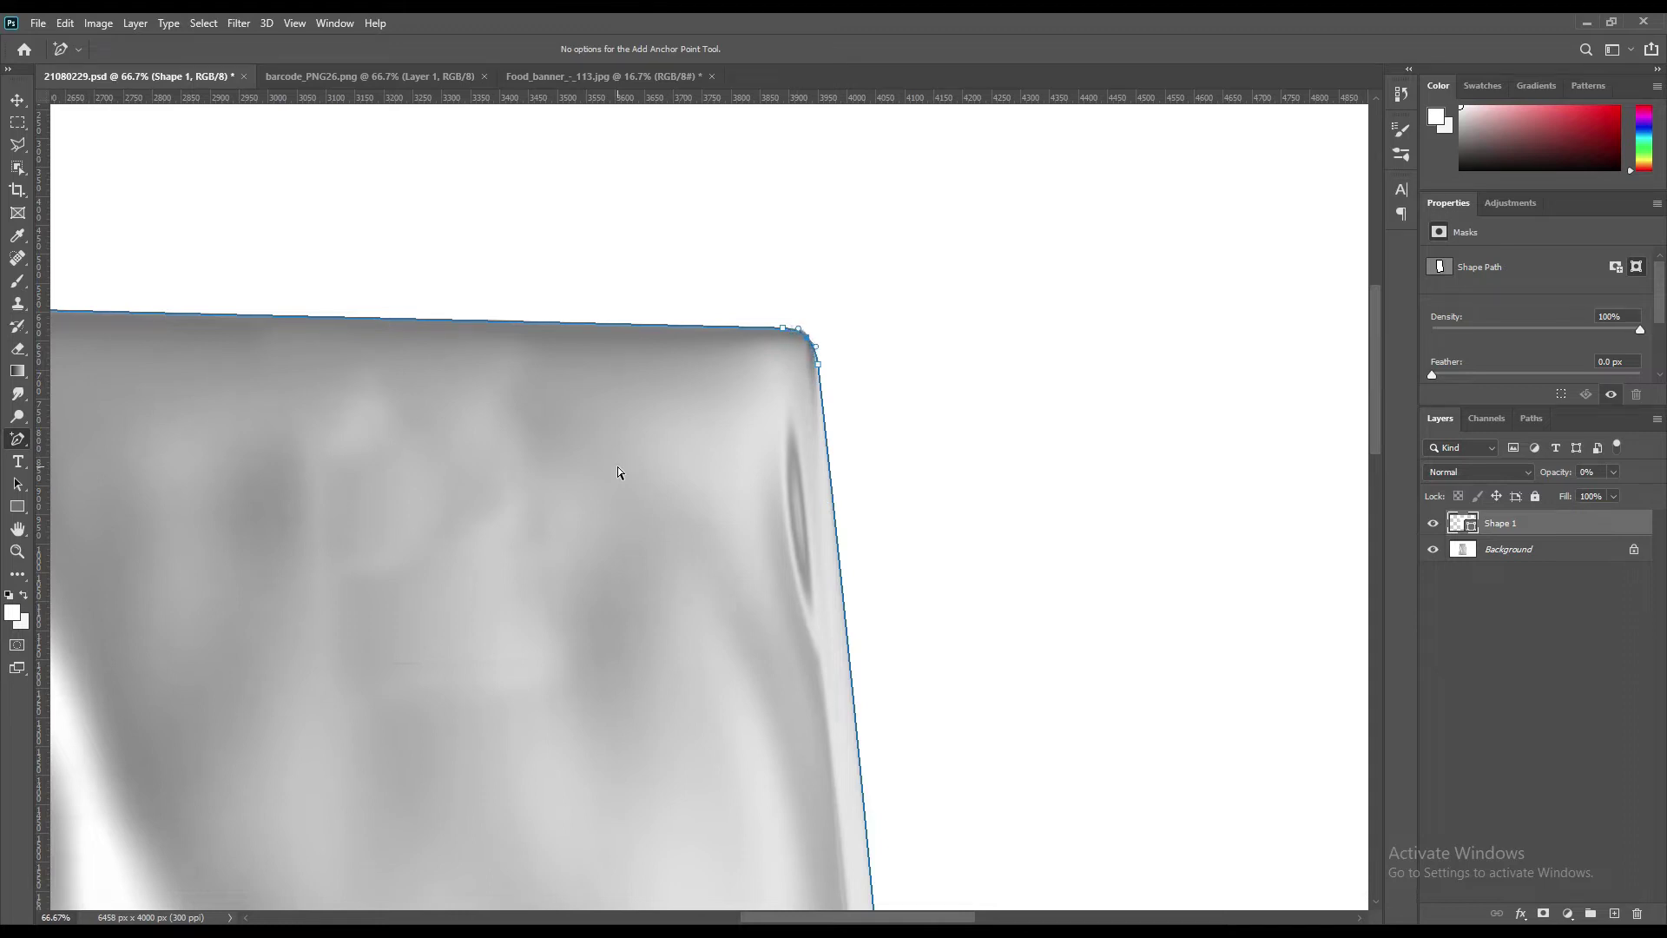
left_click(817, 371)
left_click_drag(945, 754, 894, 351)
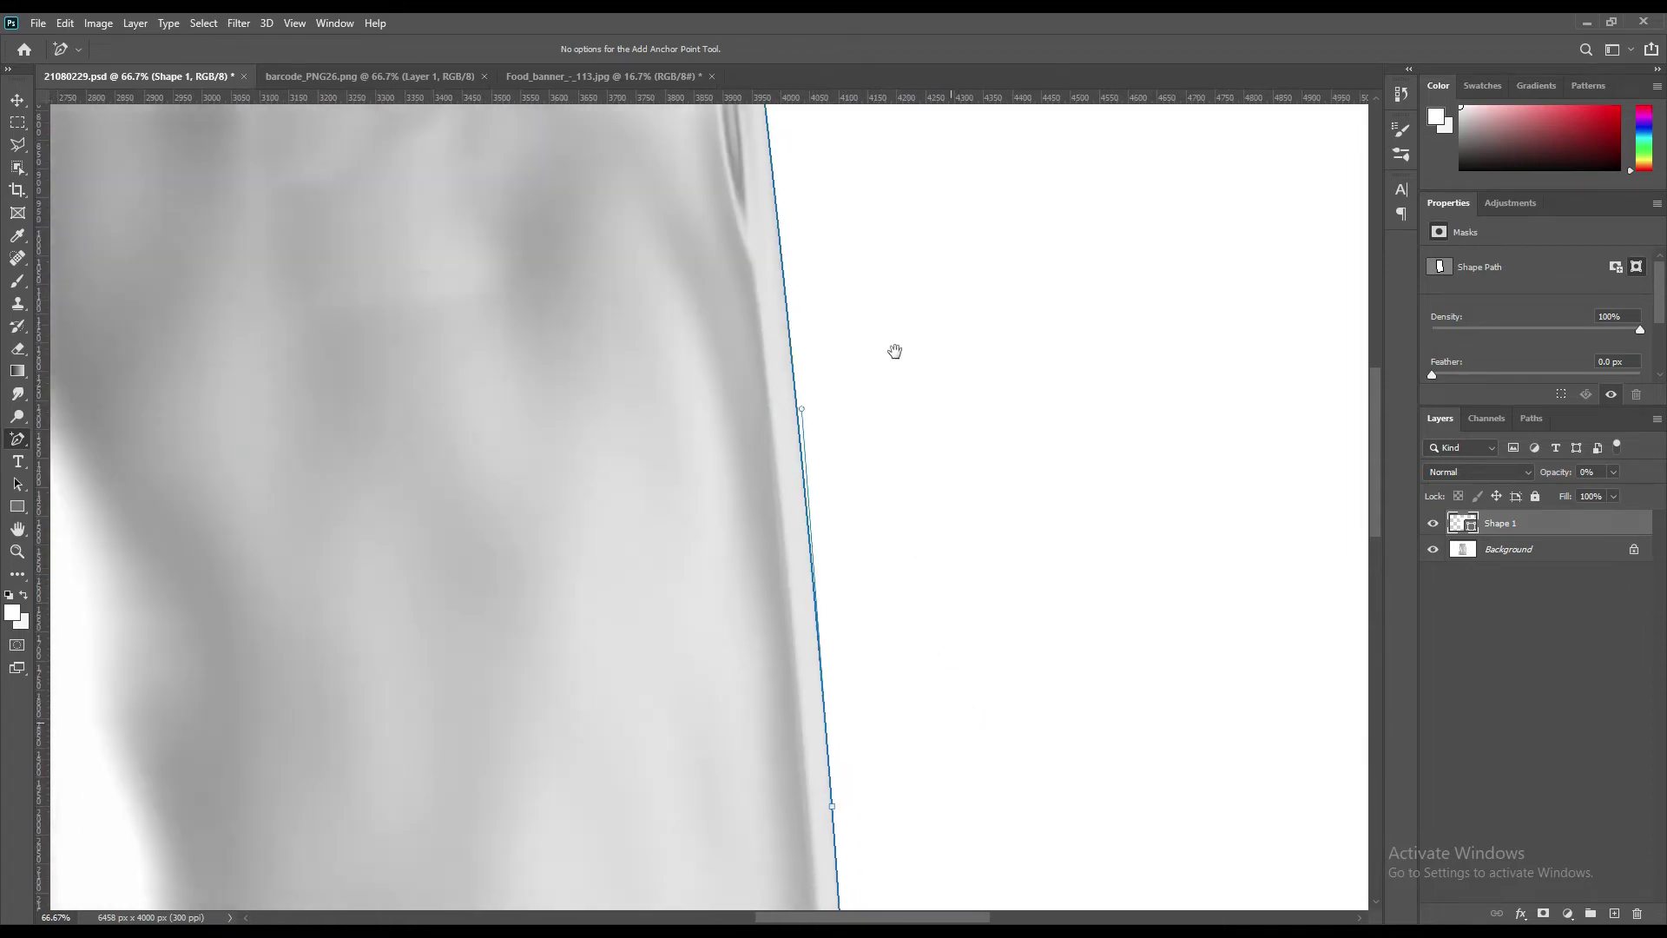
scroll(915, 555, "down", 5)
scroll(896, 581, "left", 5)
left_click_drag(543, 435, 591, 480)
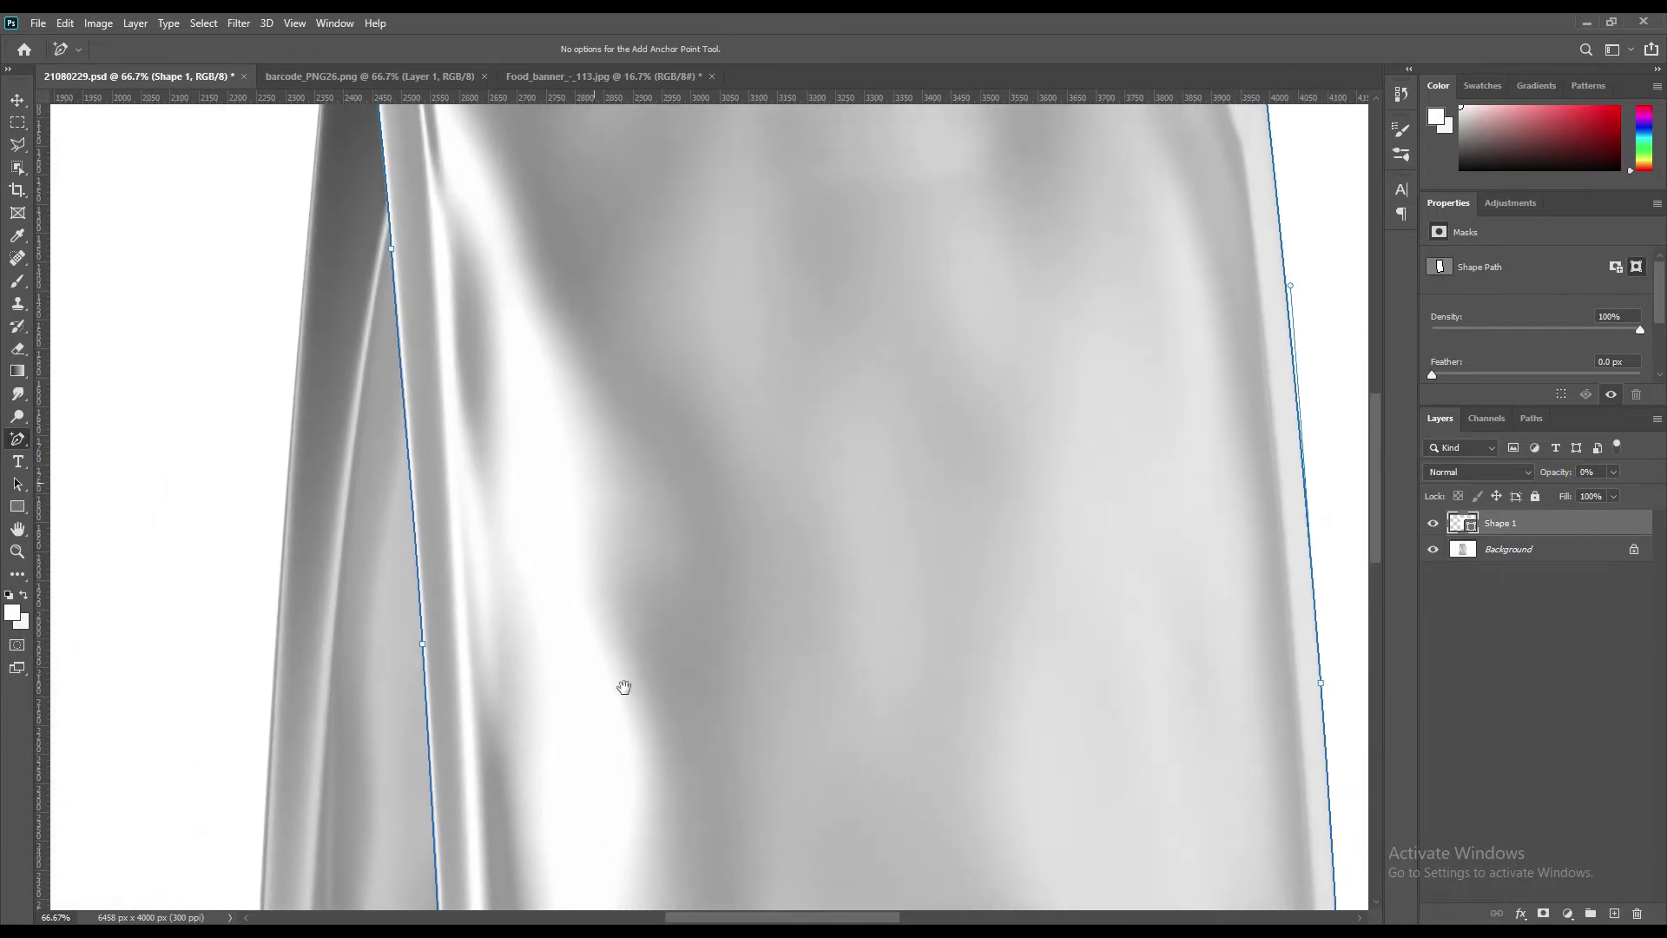
scroll(629, 651, "up", 5)
left_click(633, 614)
left_click_drag(538, 599, 676, 517)
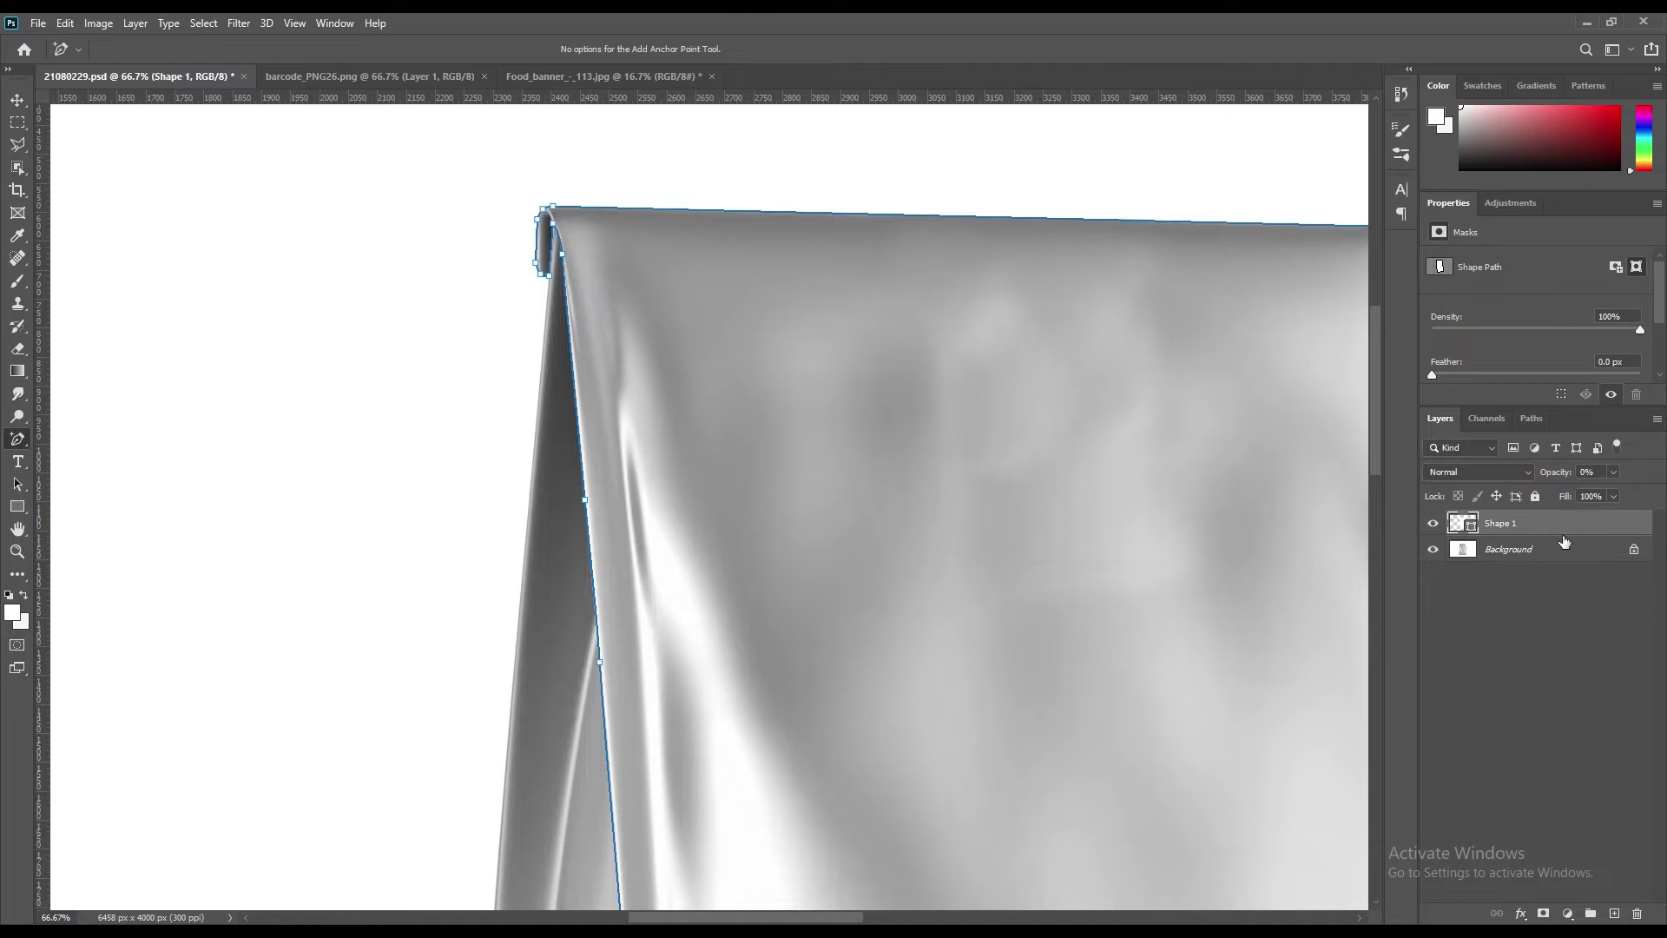
Step: Start a new Pen shape outline from the side panel's top-left to its bottom-left corner
left_click(1507, 547)
left_click(18, 438)
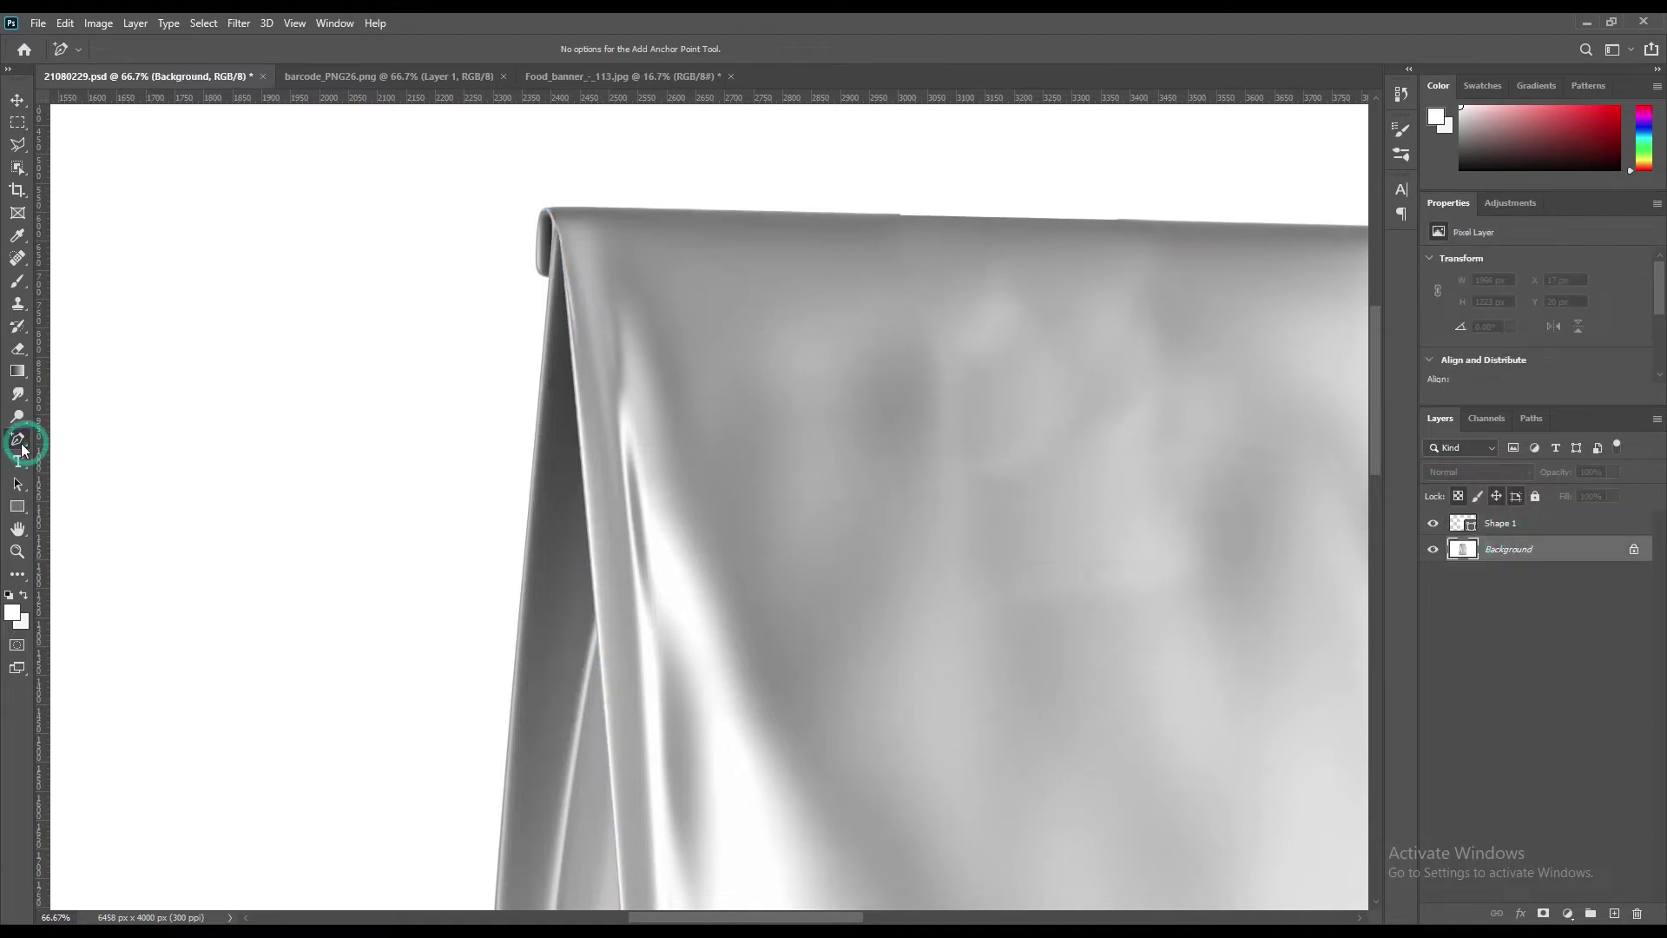
left_click(75, 441)
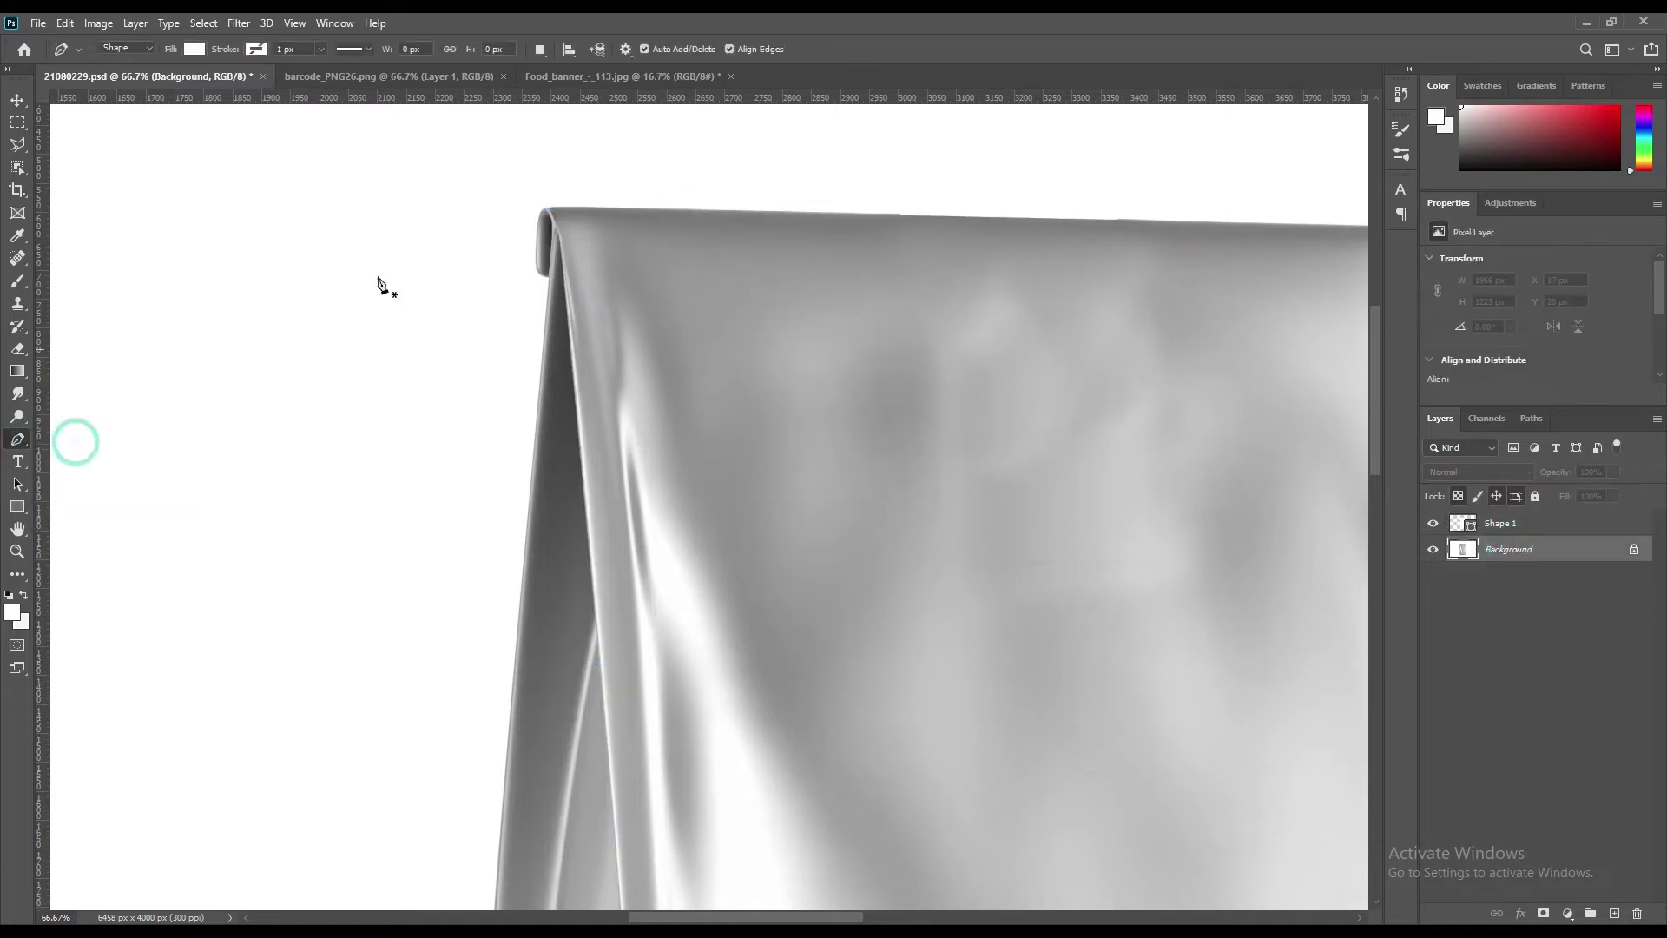
left_click(552, 225)
left_click_drag(550, 733, 644, 412)
left_click_drag(622, 579, 688, 443)
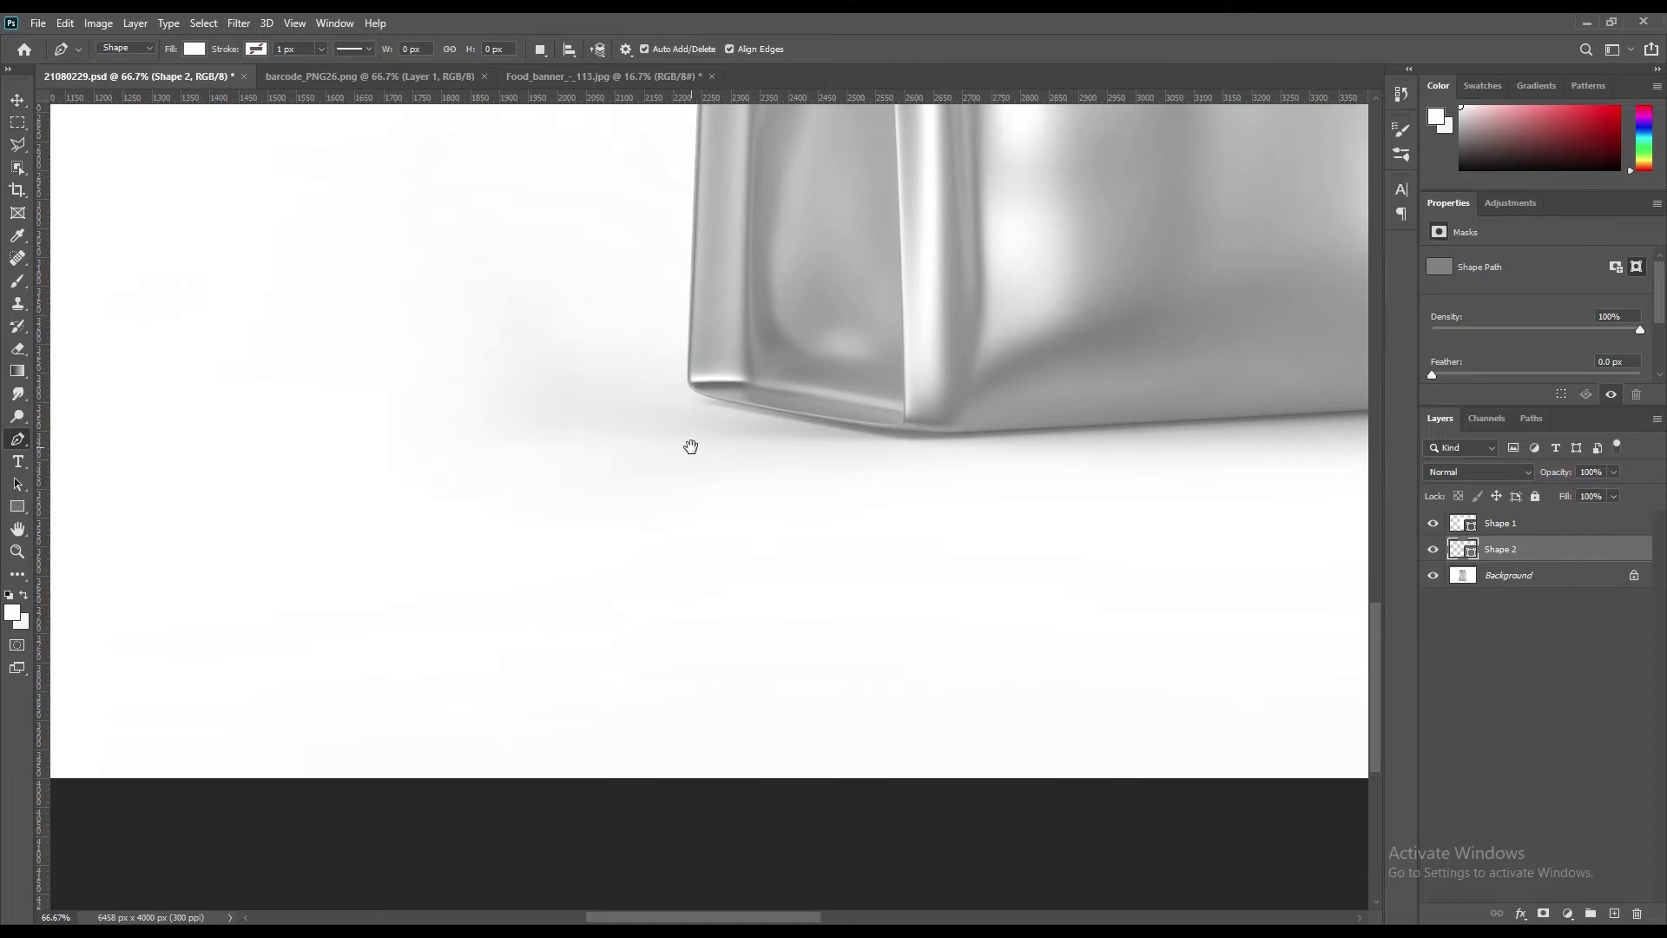
left_click(689, 354)
left_click(704, 396)
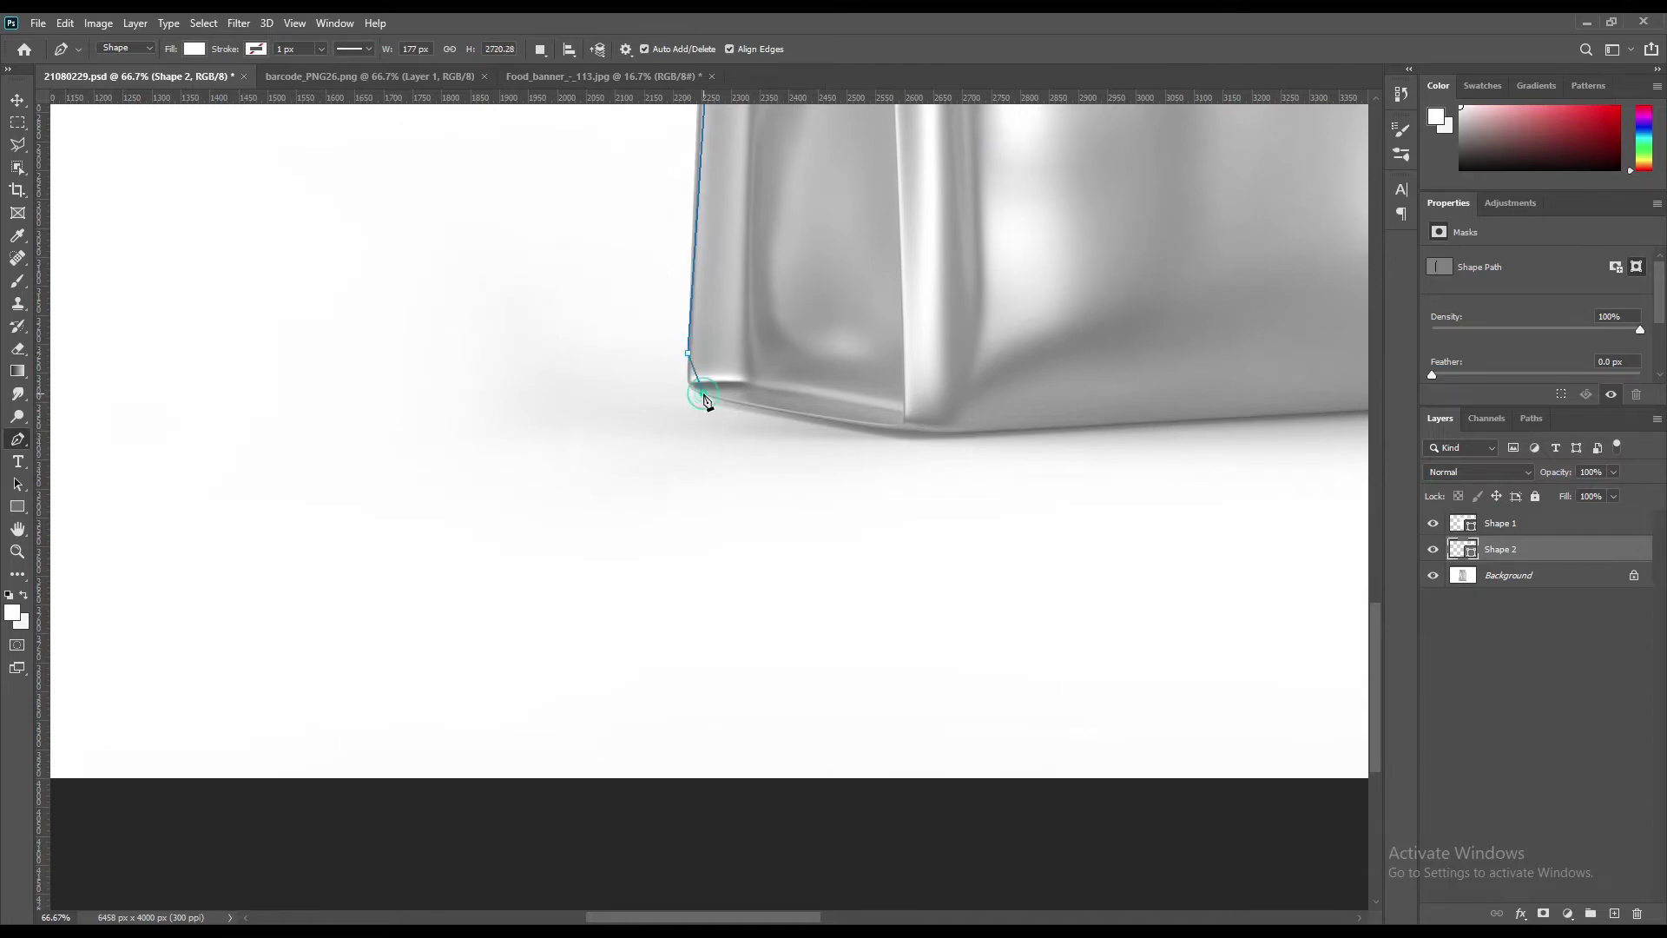
Step: Trace the side panel's bottom edge and fold, closing the outline at its start
left_click(878, 428)
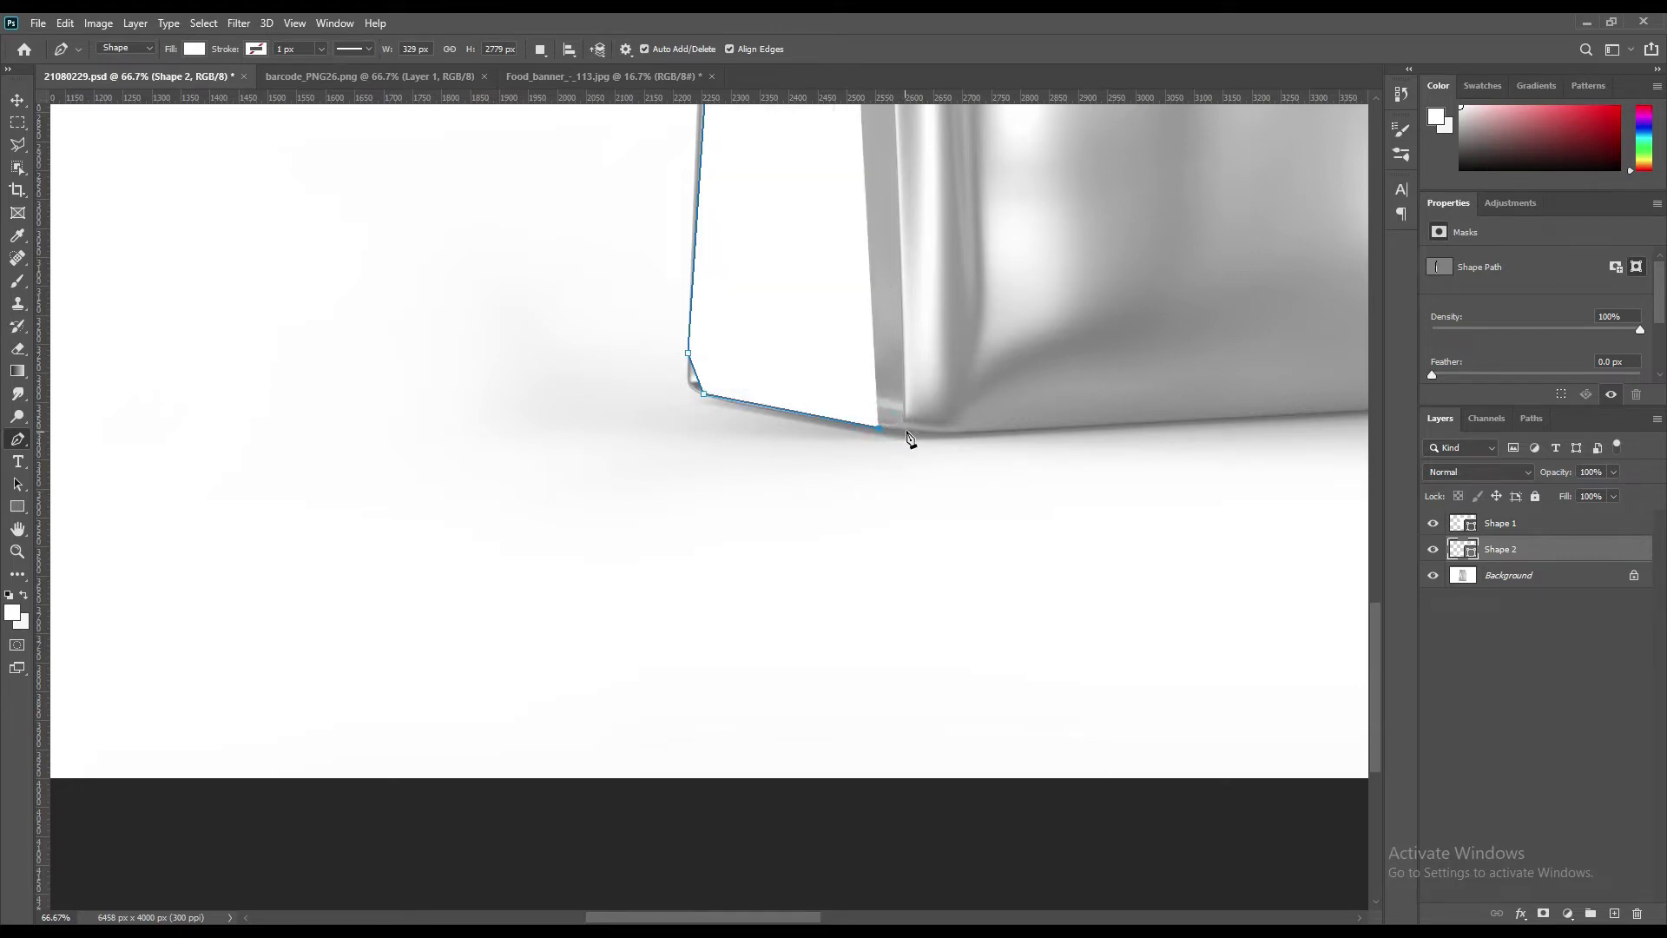
left_click(916, 438)
left_click(938, 379)
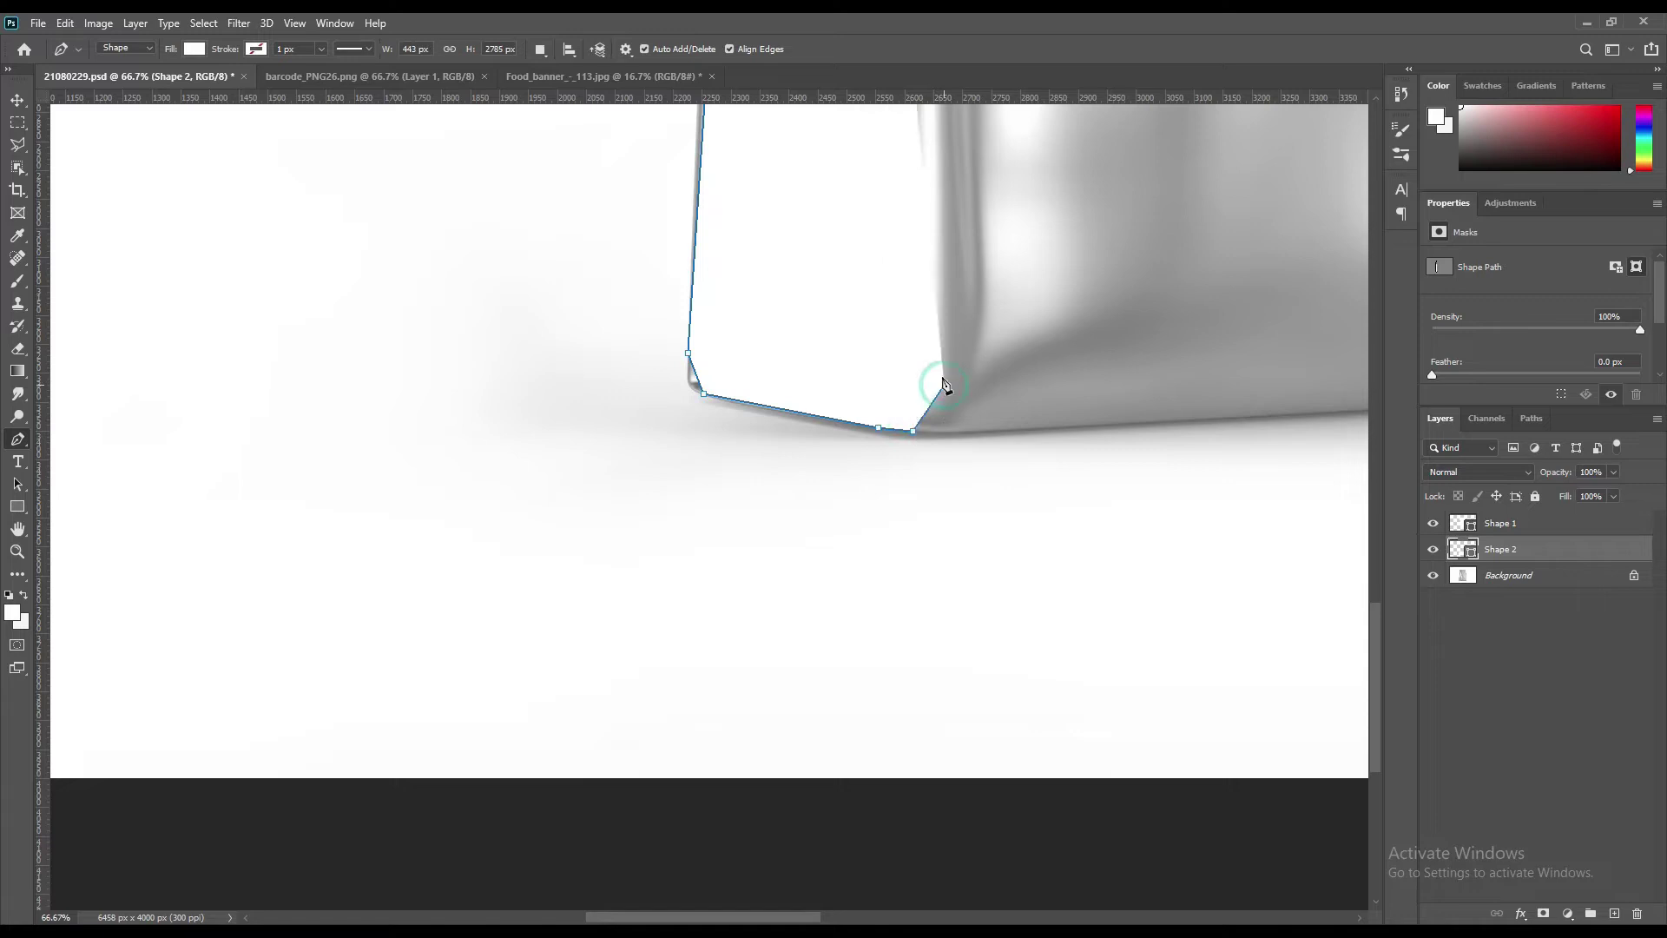
scroll(949, 435, "up", 5)
left_click_drag(991, 270, 990, 503)
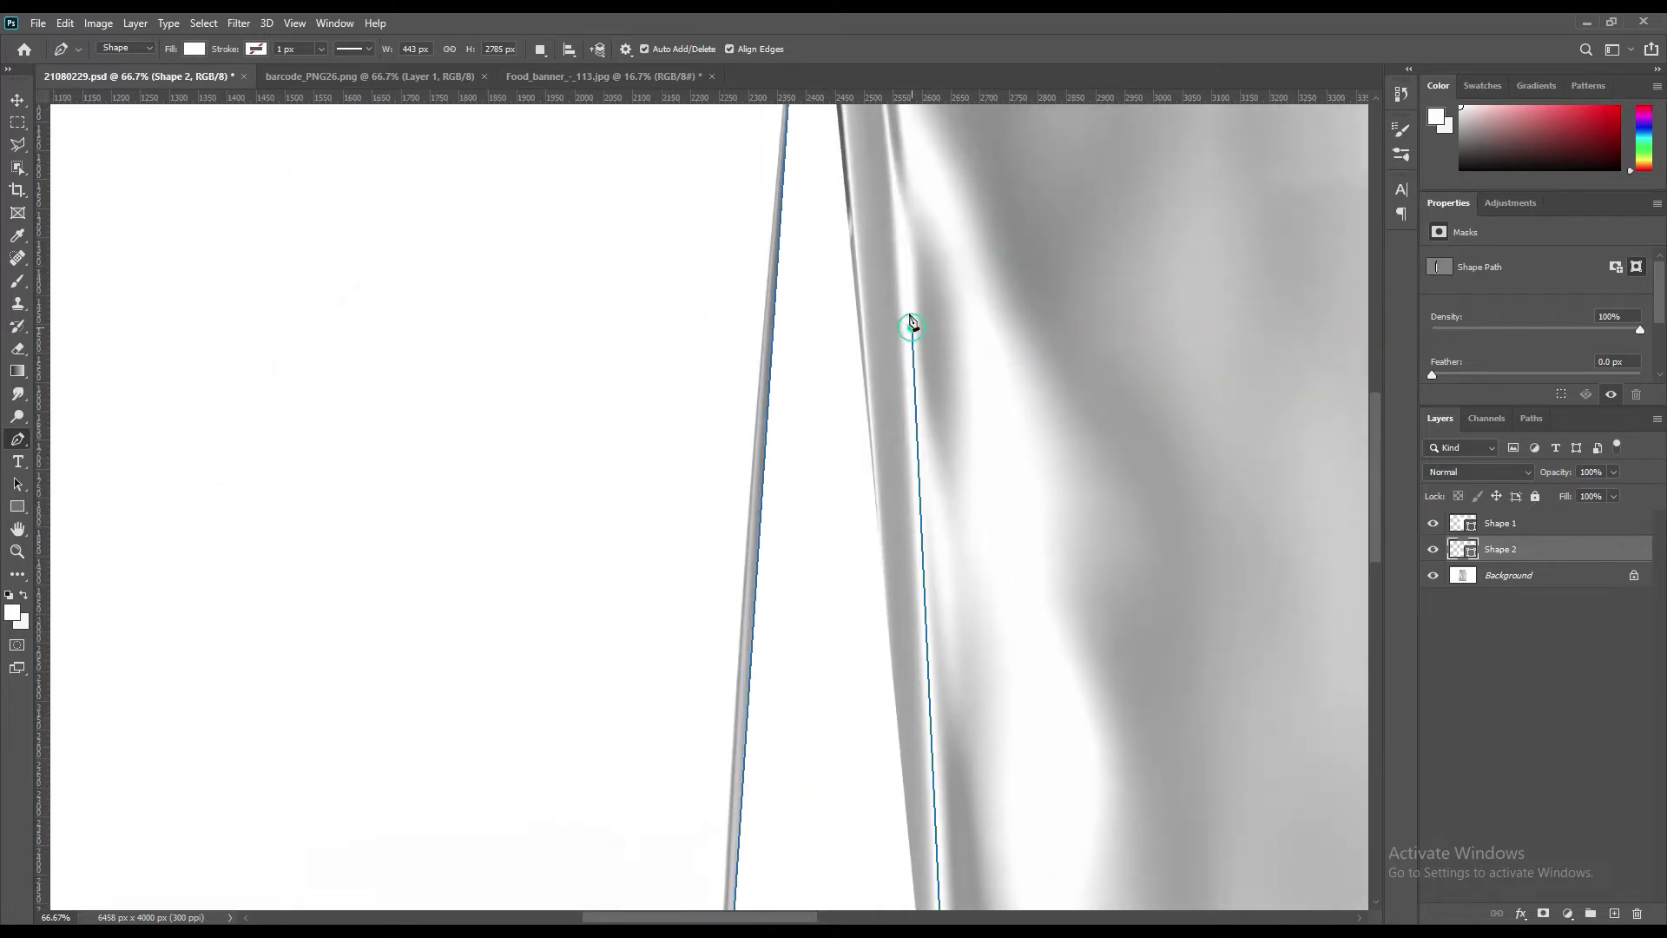
left_click_drag(898, 209, 911, 558)
left_click(884, 256)
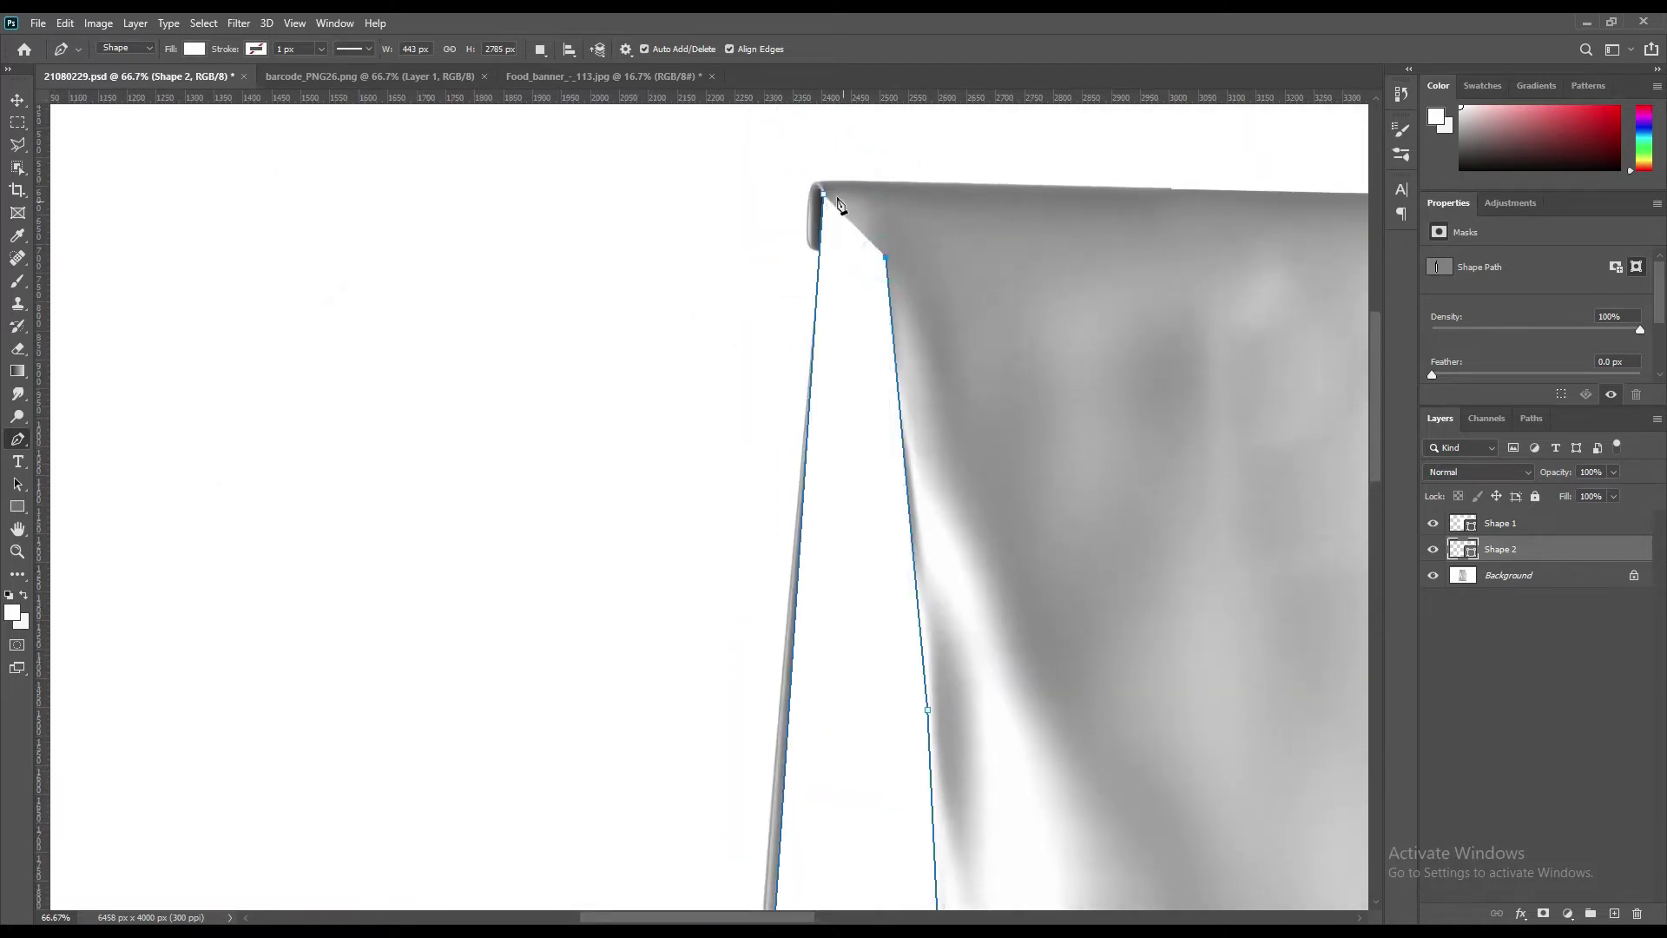
left_click(825, 198)
Step: Set Shape 2 opacity to 0% and add anchors bending its left edge and bottom
left_click_drag(1551, 481, 1138, 483)
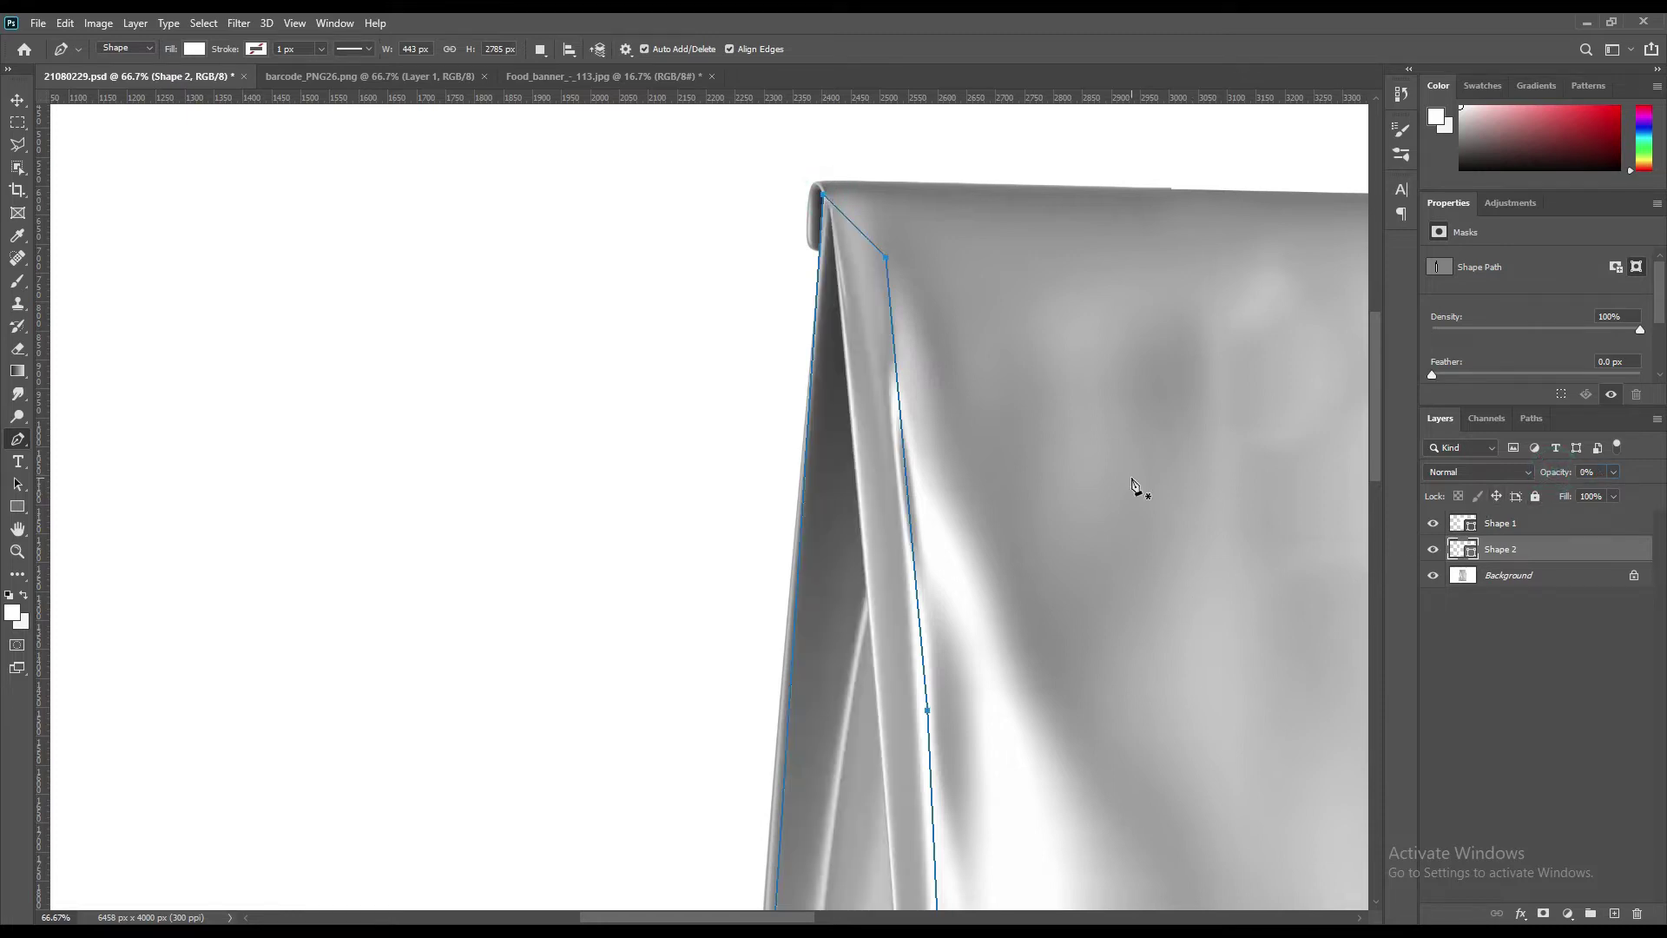
left_click_drag(806, 620, 819, 210)
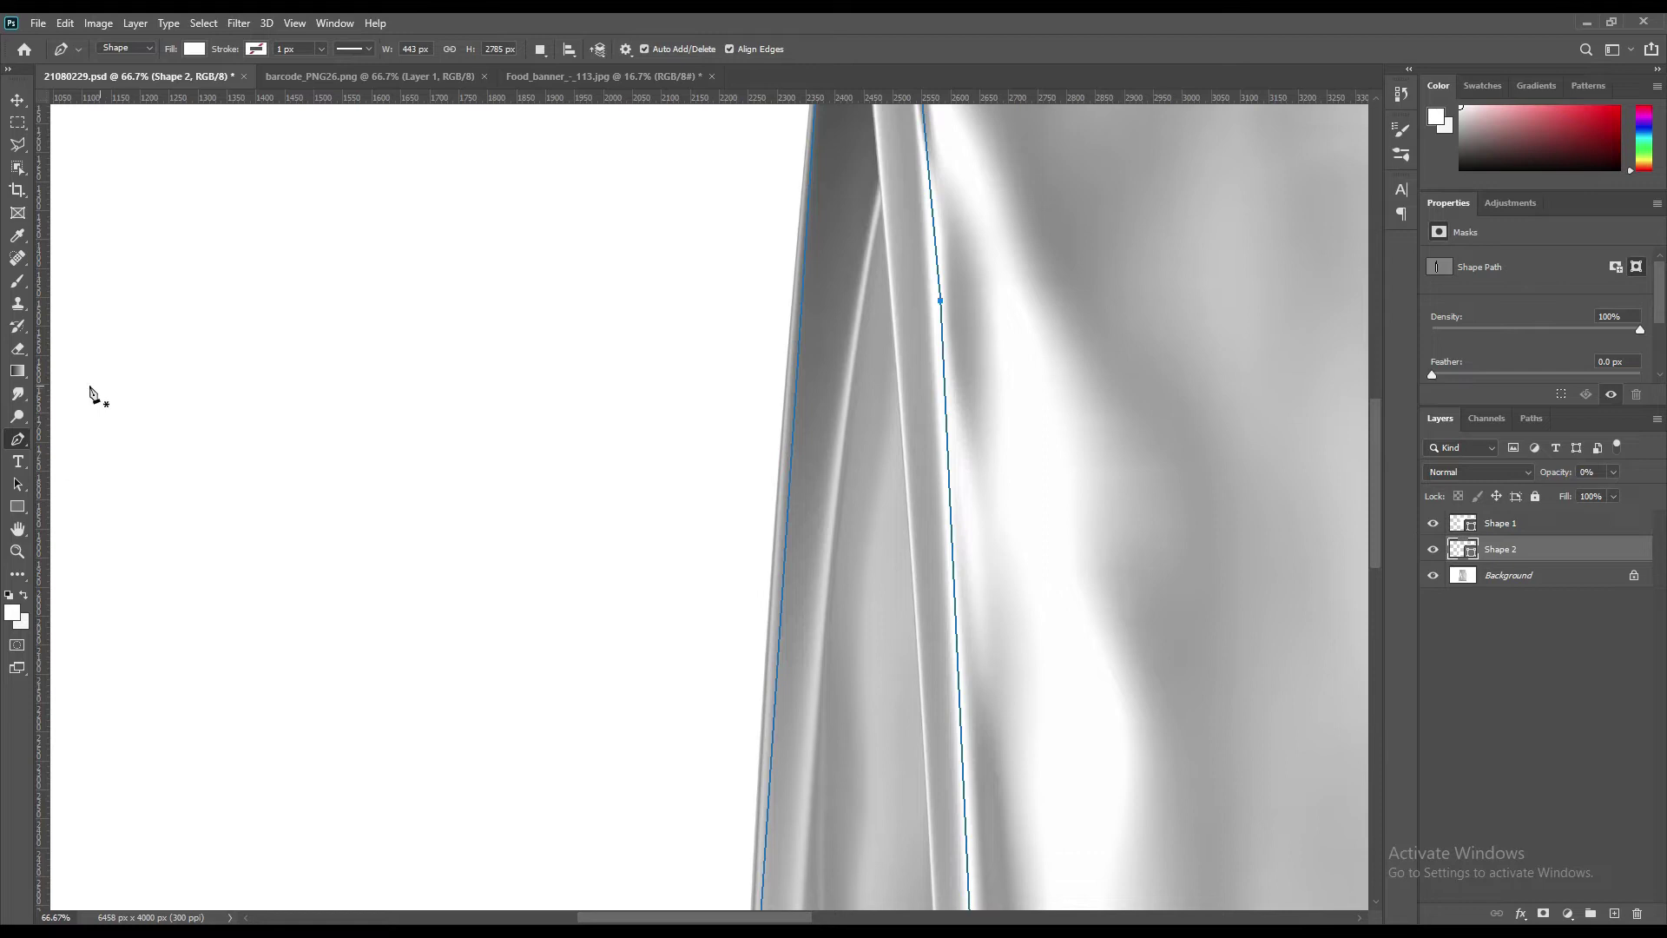
right_click(25, 447)
left_click(111, 487)
mouse_move(783, 605)
left_mouse_down()
mouse_move(818, 597)
mouse_move(809, 587)
left_mouse_up()
mouse_move(796, 718)
left_mouse_down()
mouse_move(796, 528)
mouse_move(789, 588)
mouse_move(788, 553)
left_mouse_up()
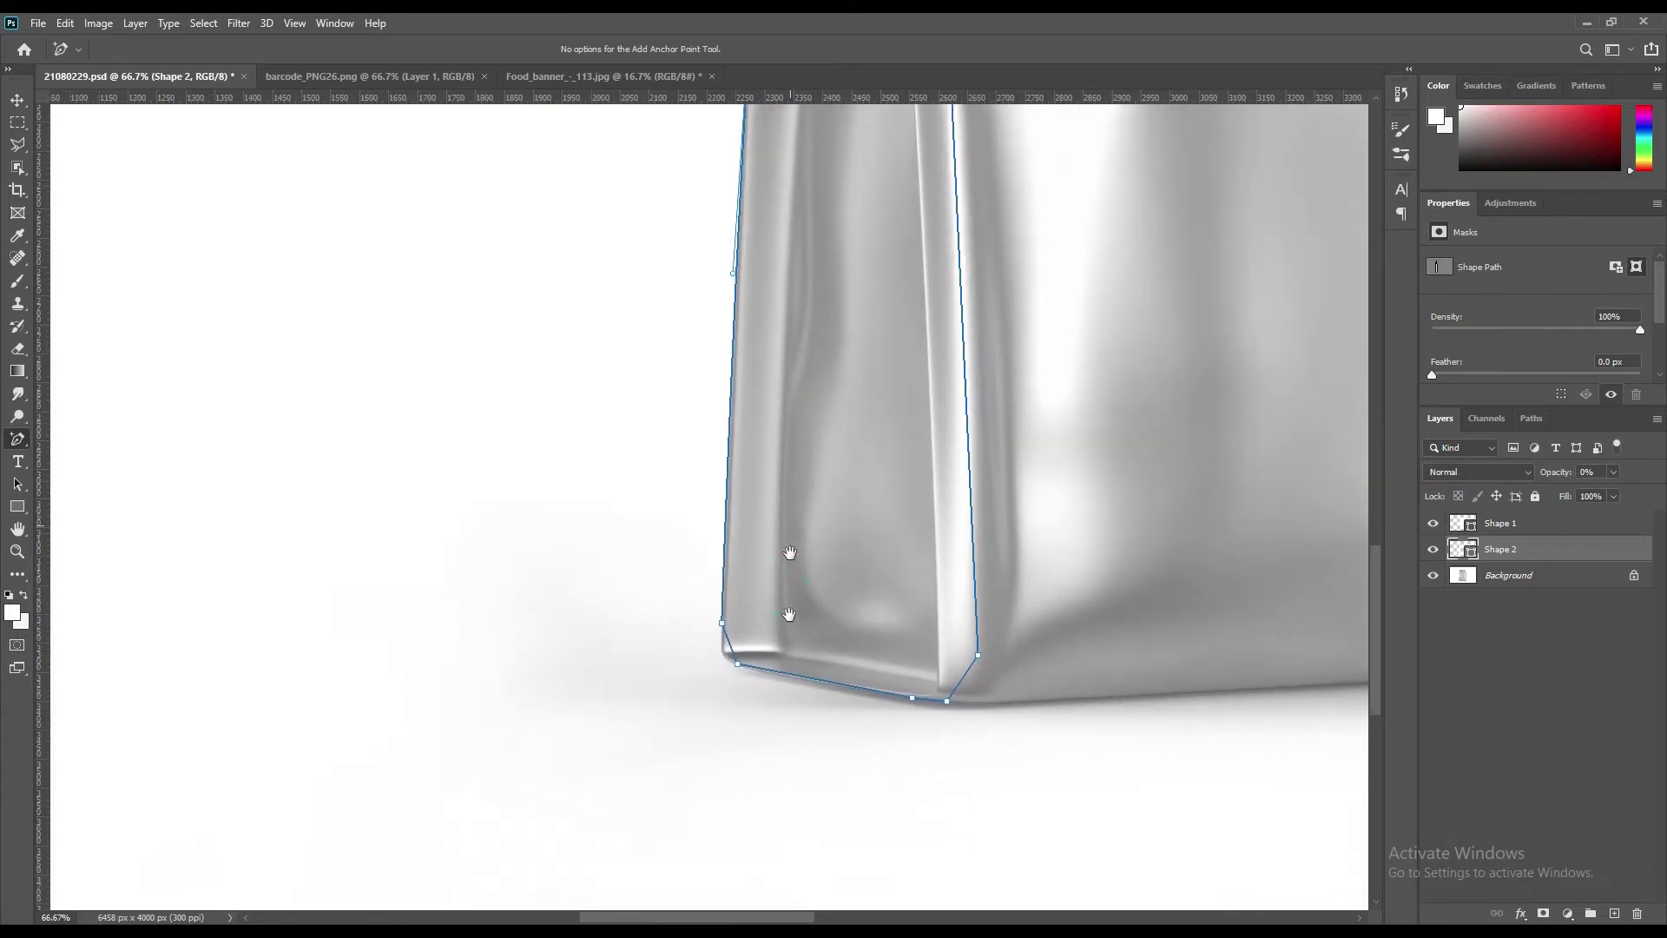
left_click(732, 661)
key("ctrl+z")
left_click(784, 673)
Step: Add an anchor near the top of the left edge, then review both outlines
left_click_drag(819, 310, 878, 704)
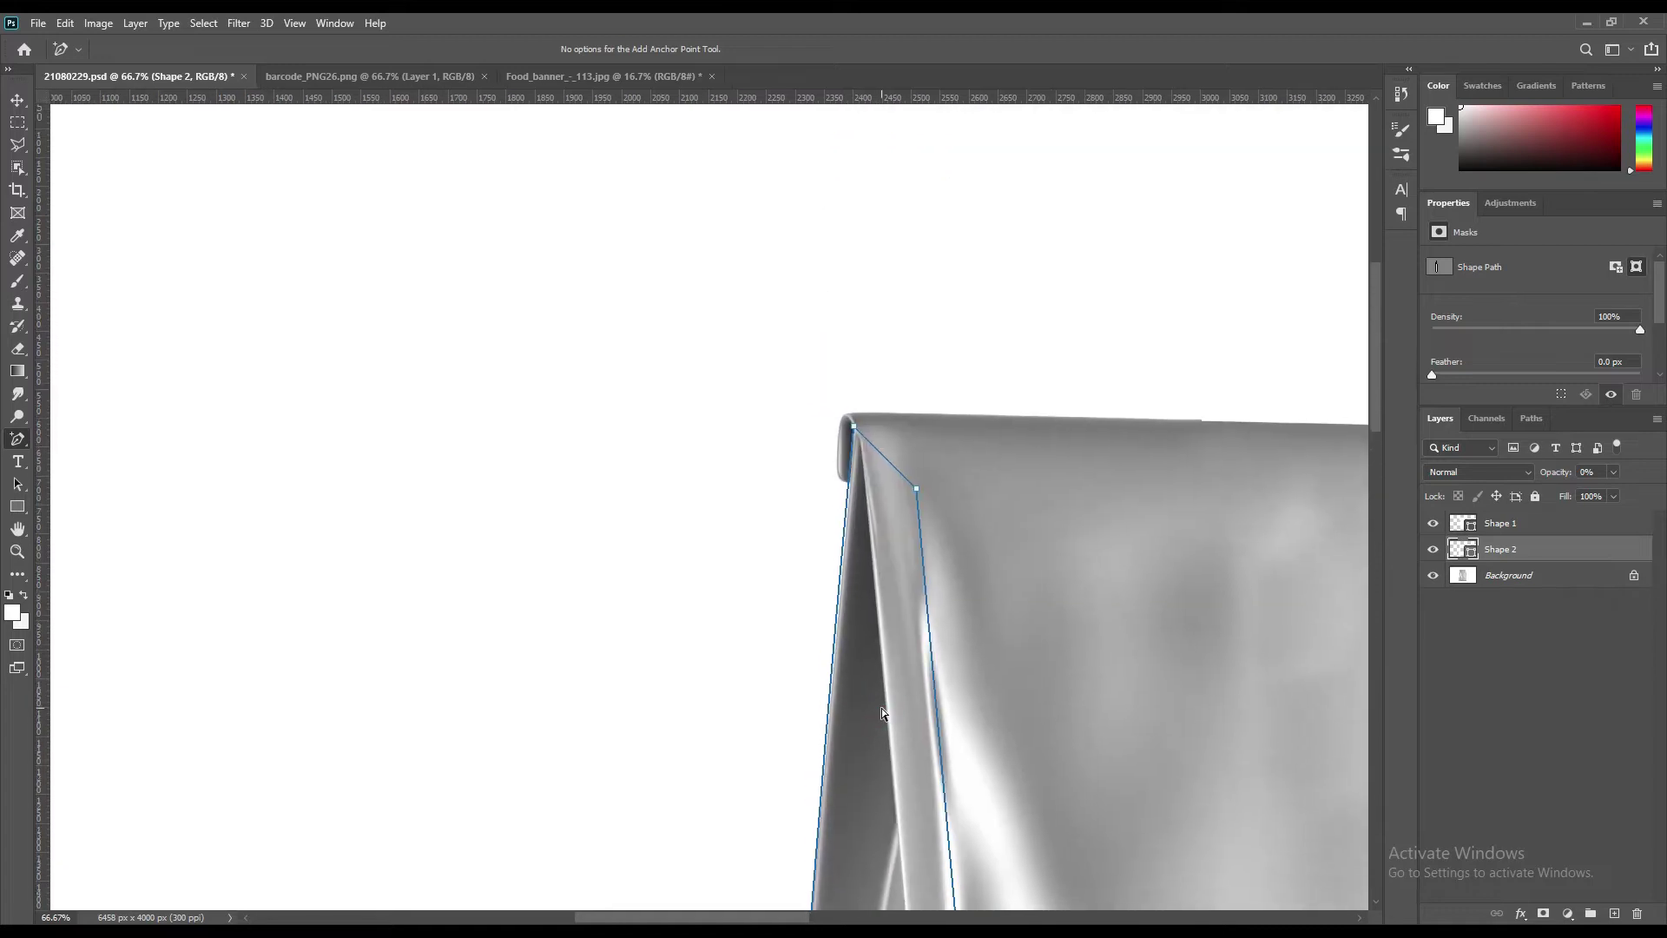
left_click(845, 526)
key("ctrl+0")
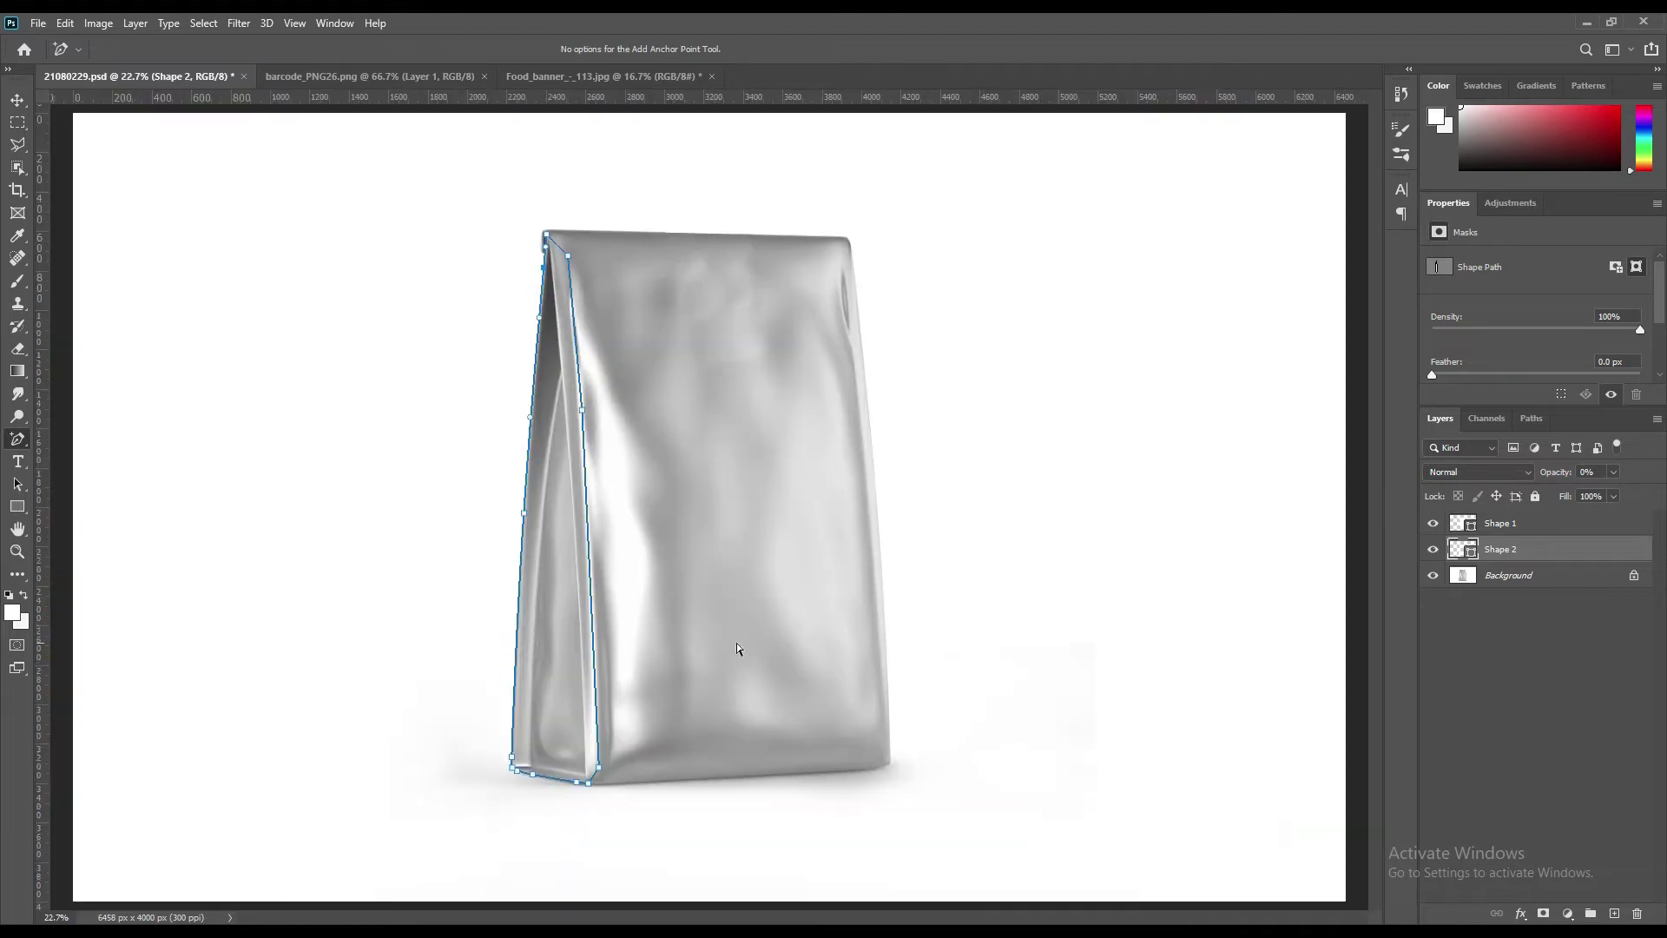
left_click(1467, 525)
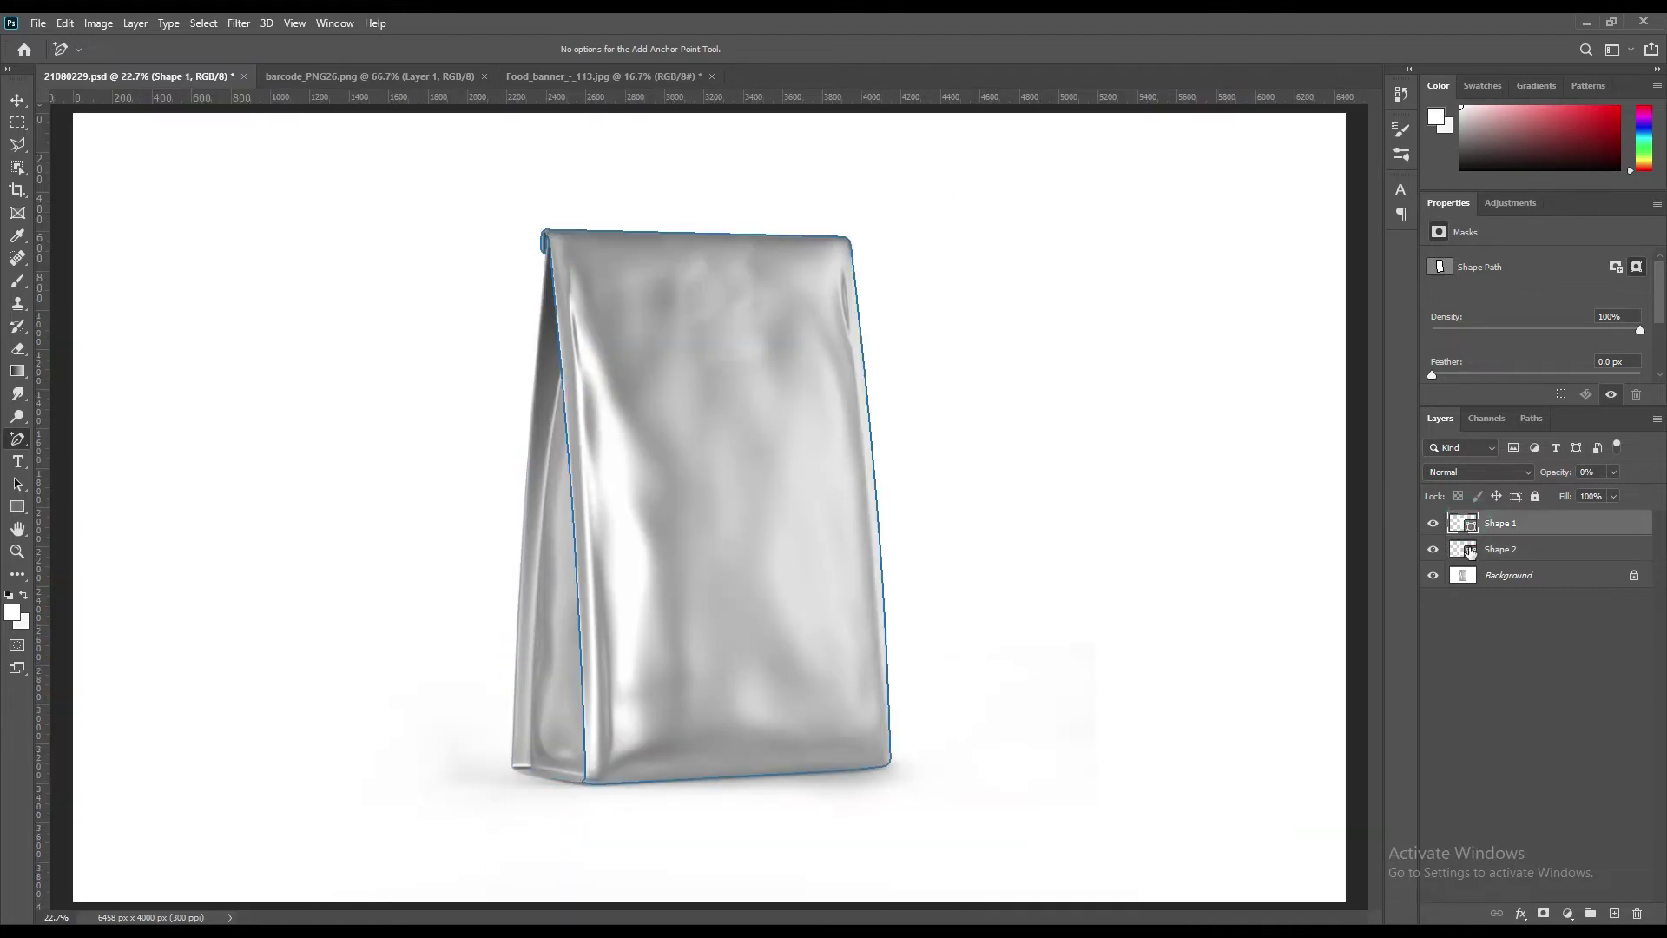
left_click(1470, 557)
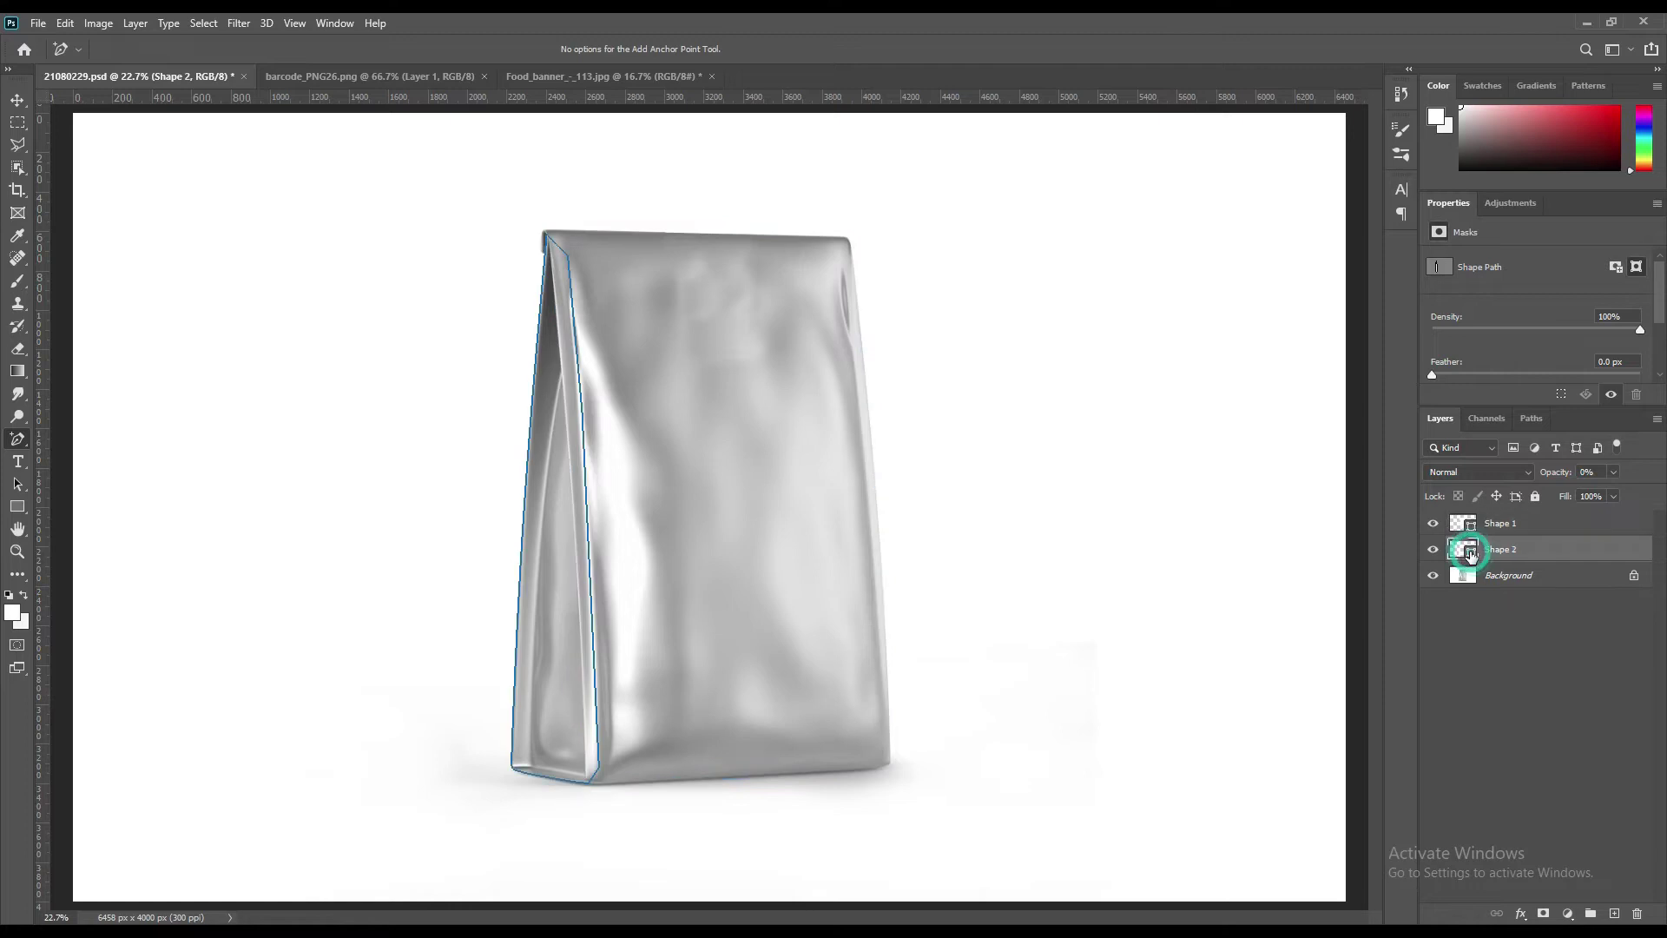
left_click(1506, 620)
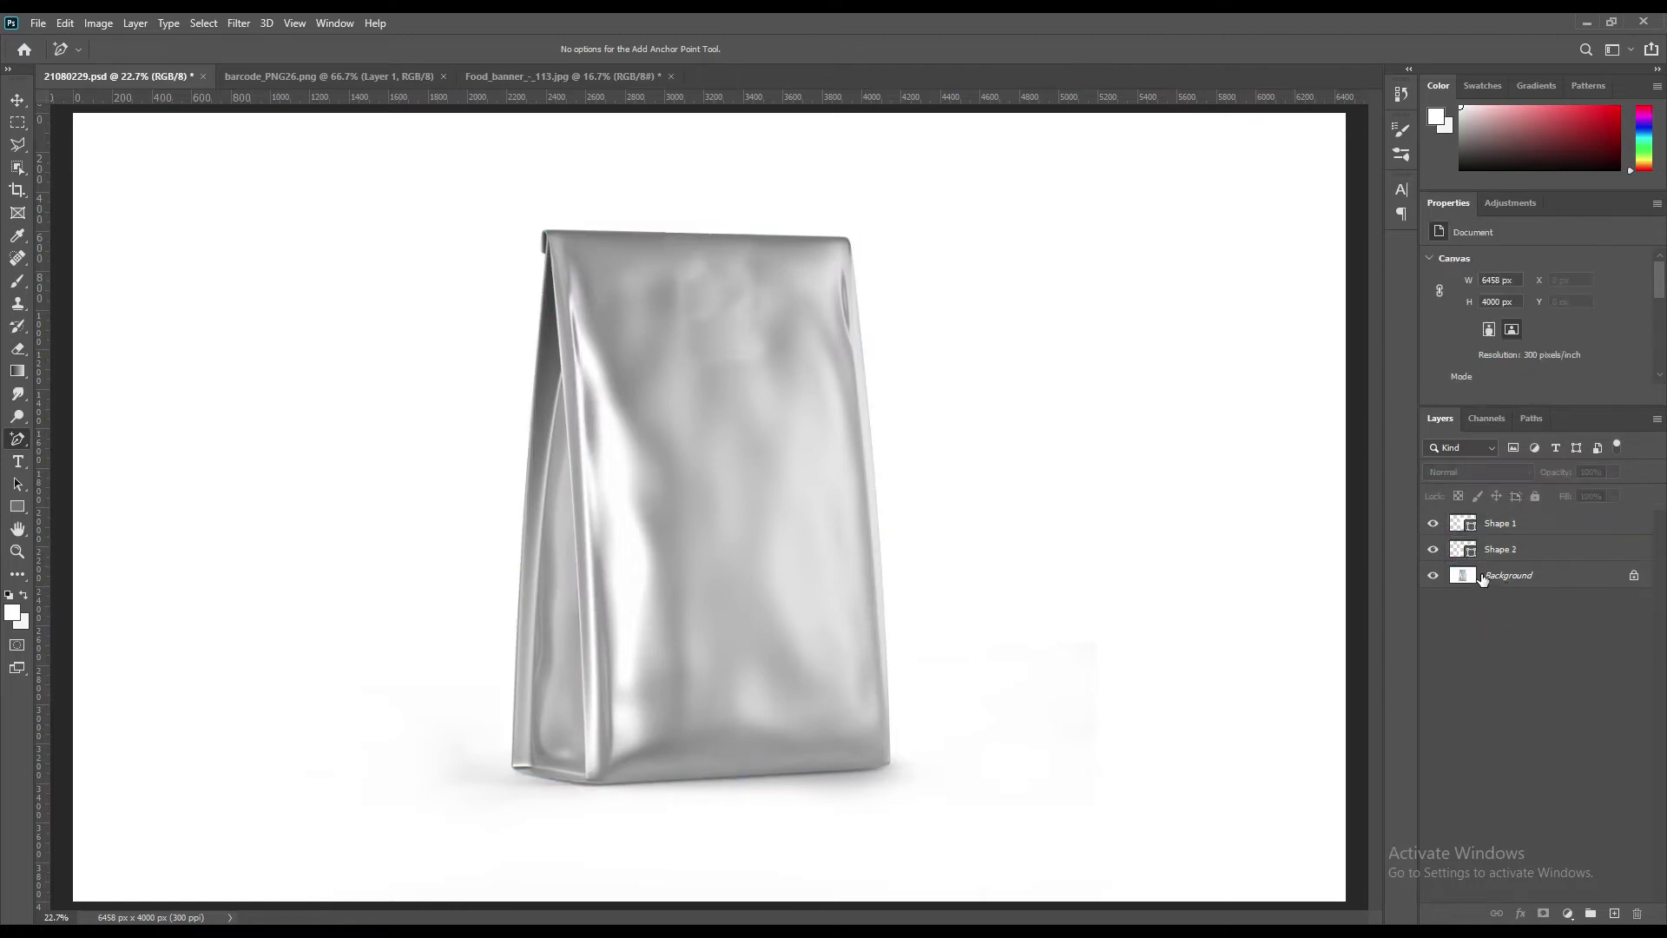
Step: Group Shape 1 and Shape 2 with Ctrl+G and rename the group 'Object ID'
left_click(1499, 553)
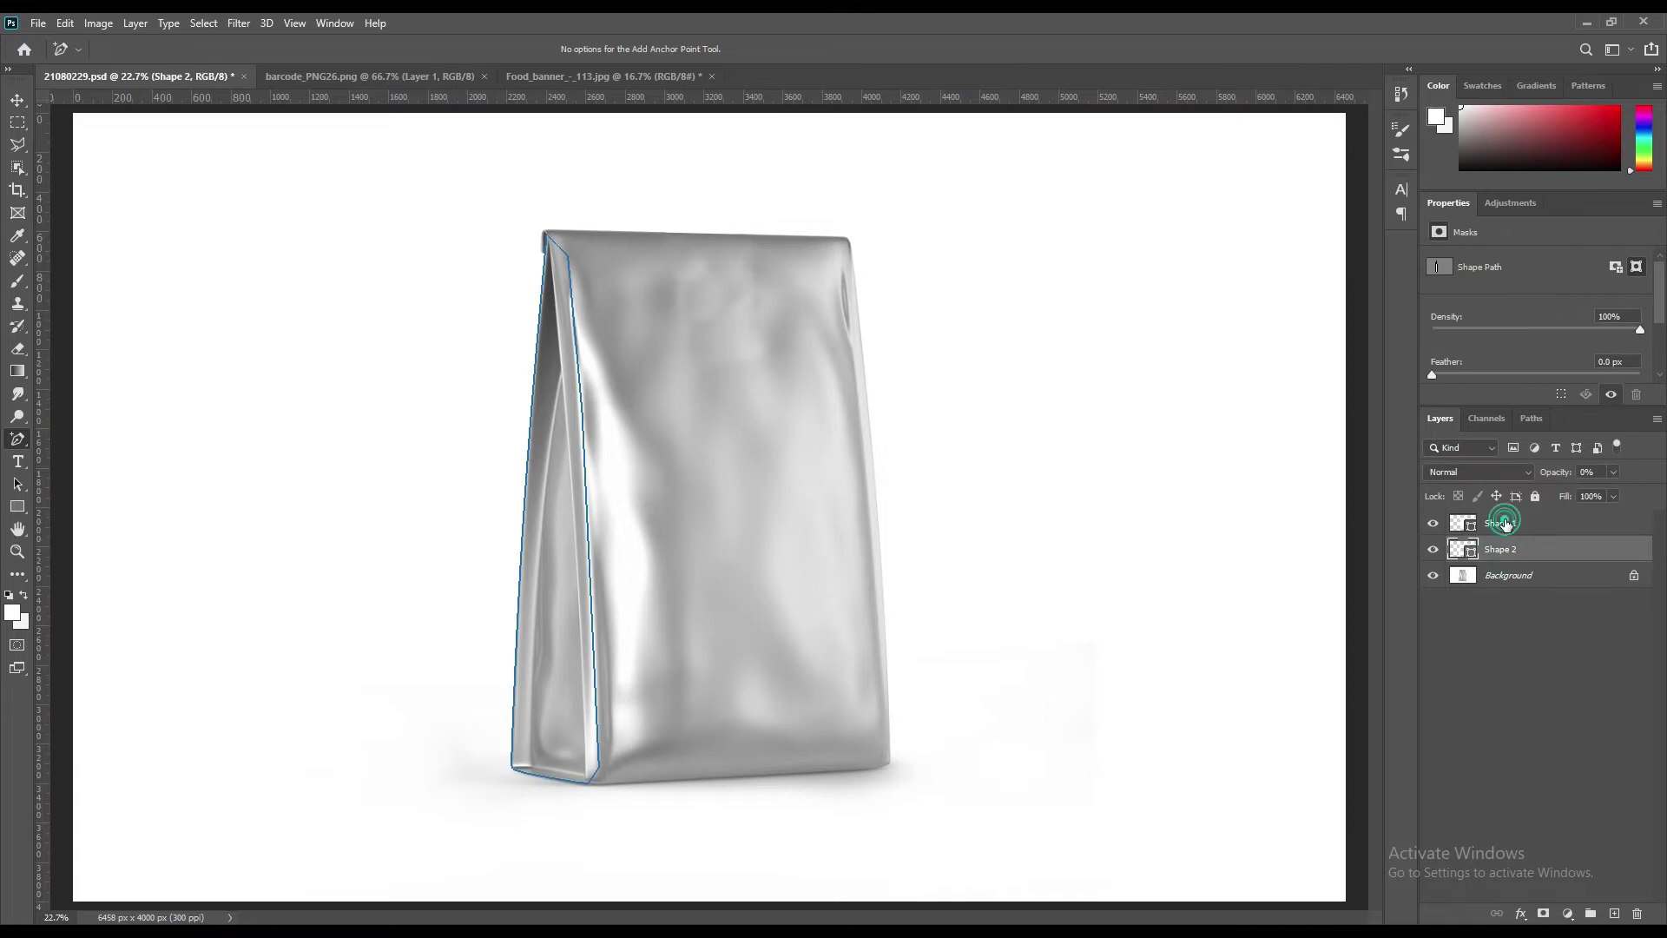
left_click(1505, 522, "shift")
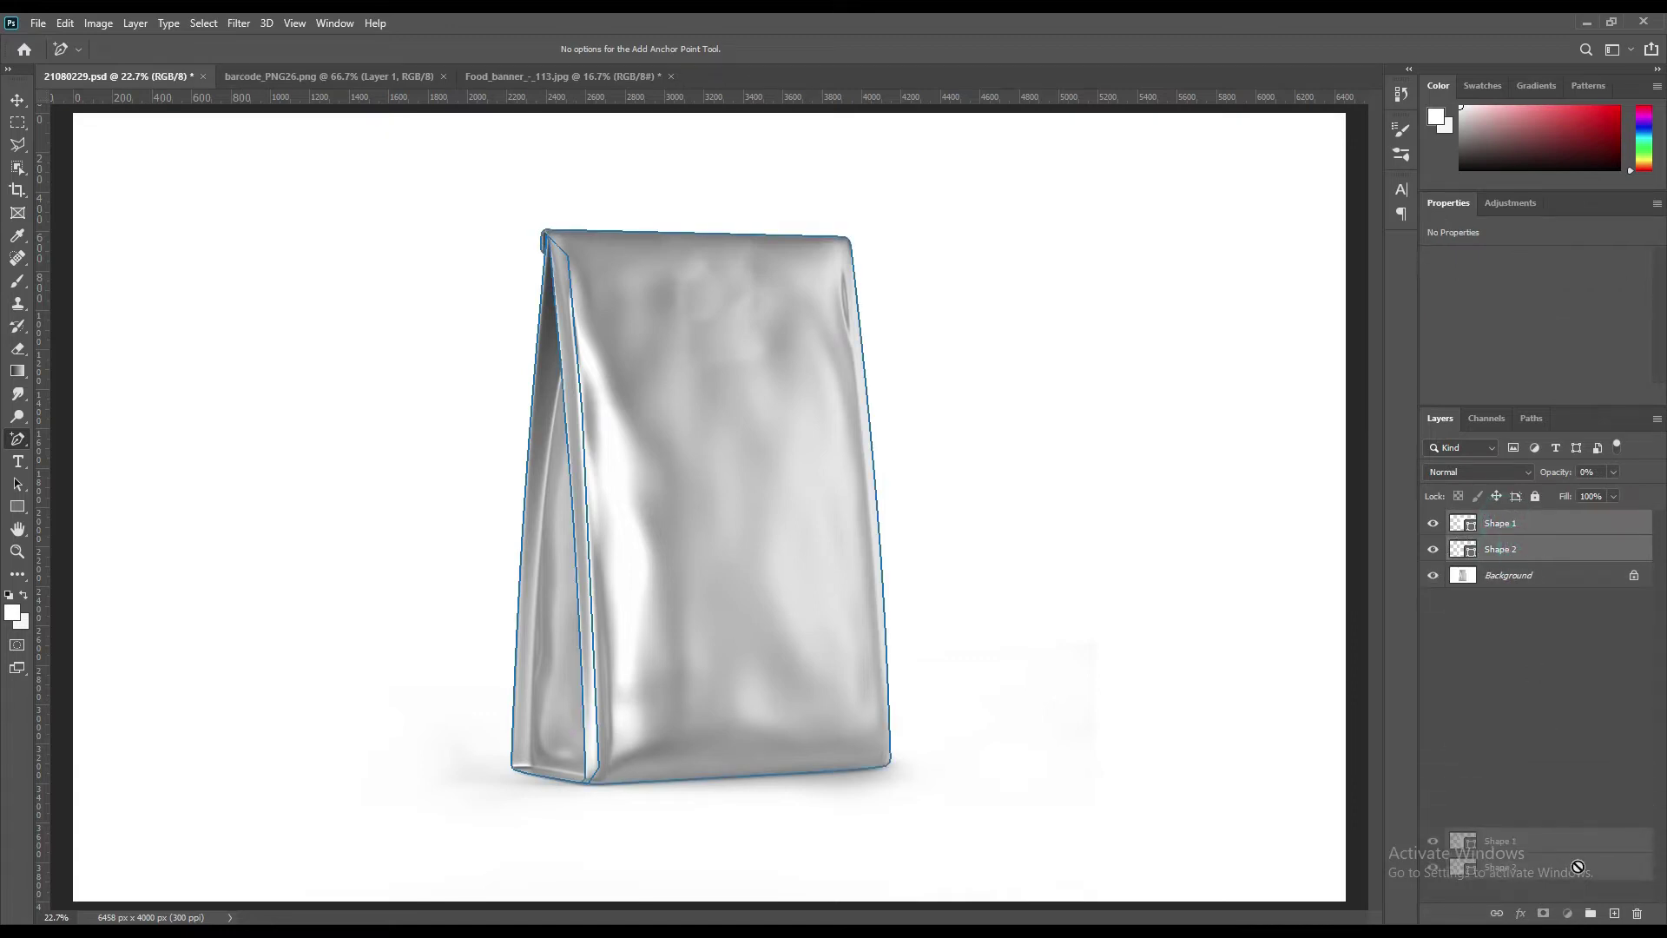
key("ctrl+g")
double_click(1499, 521)
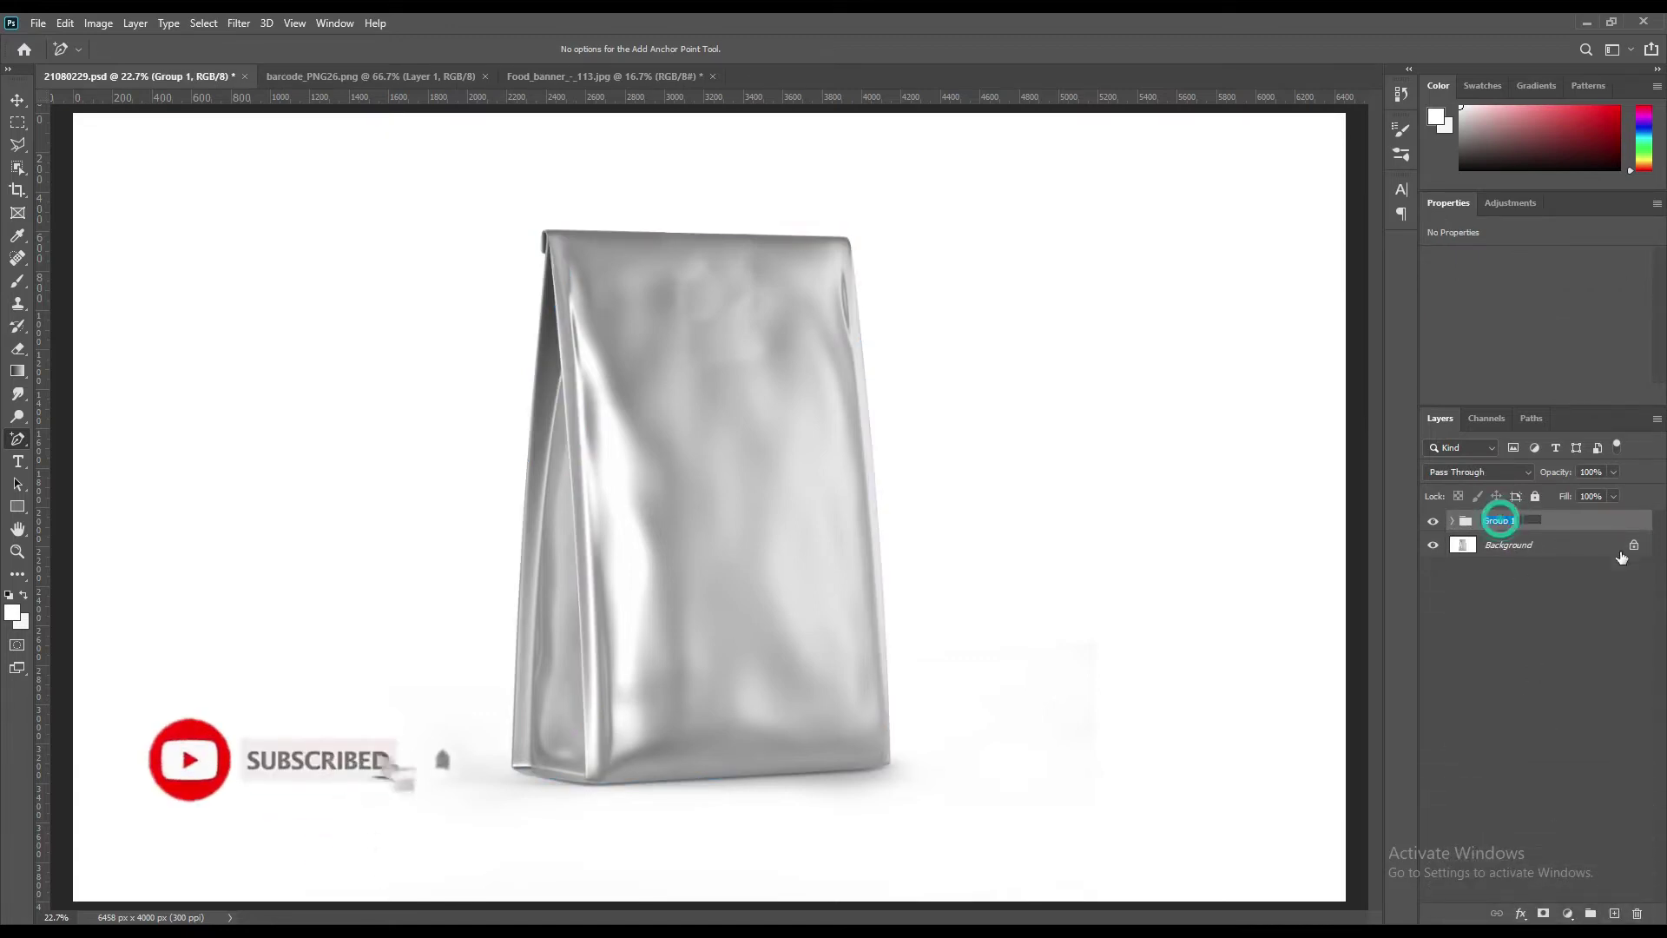
type("Ob")
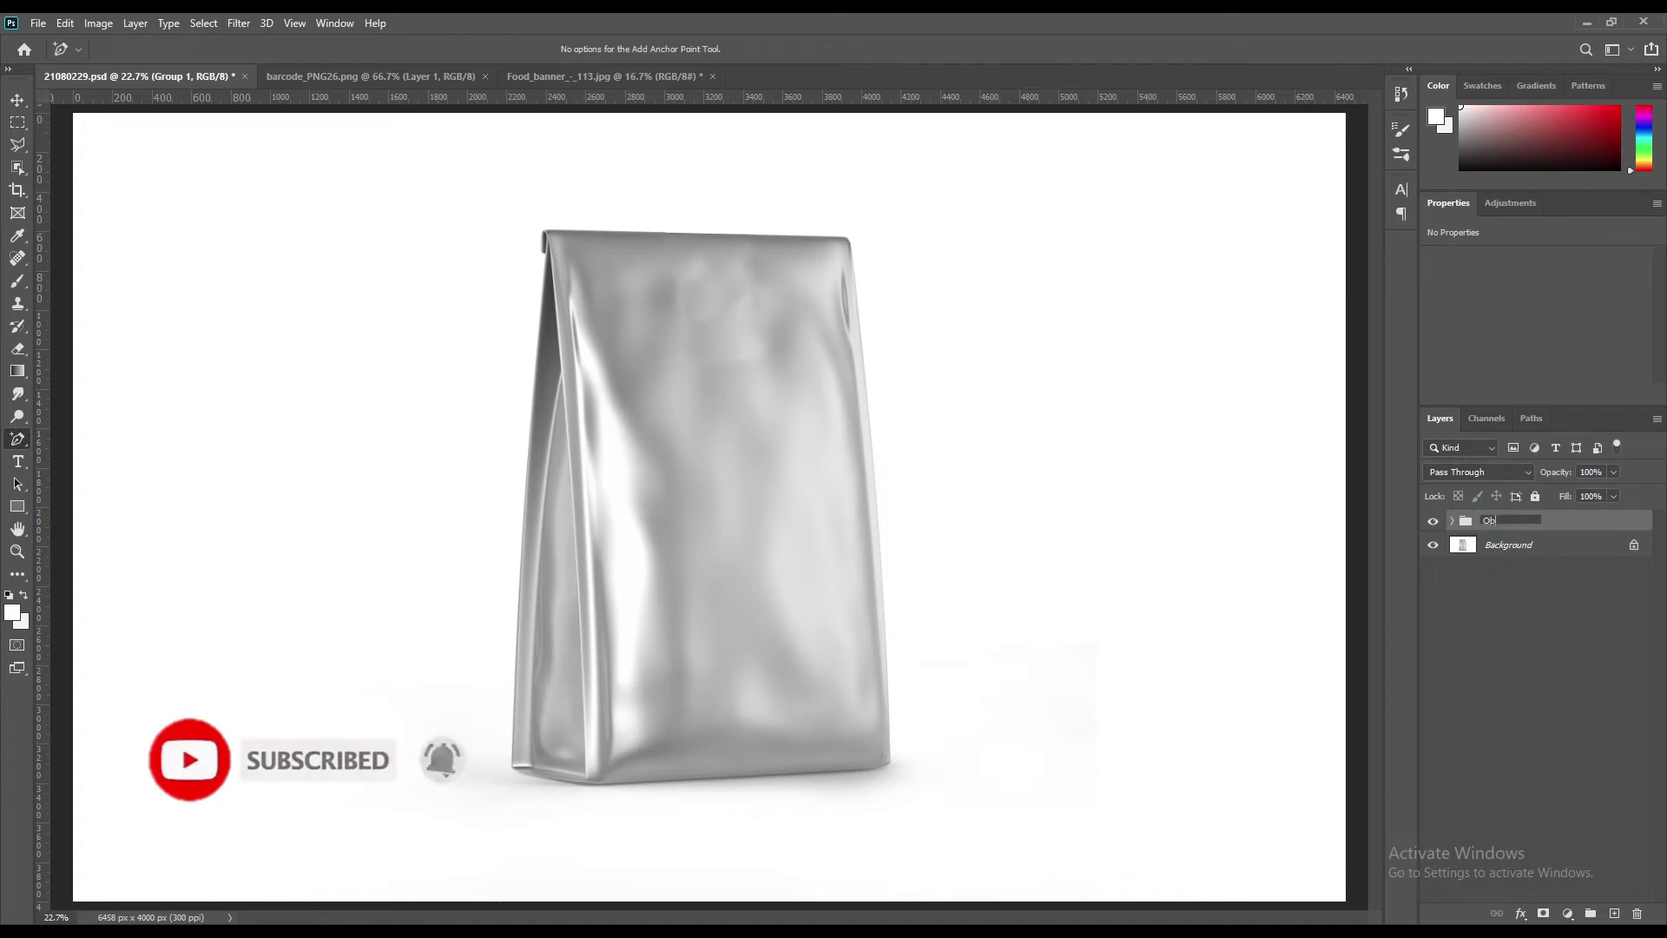
type("ject ID")
key("Return")
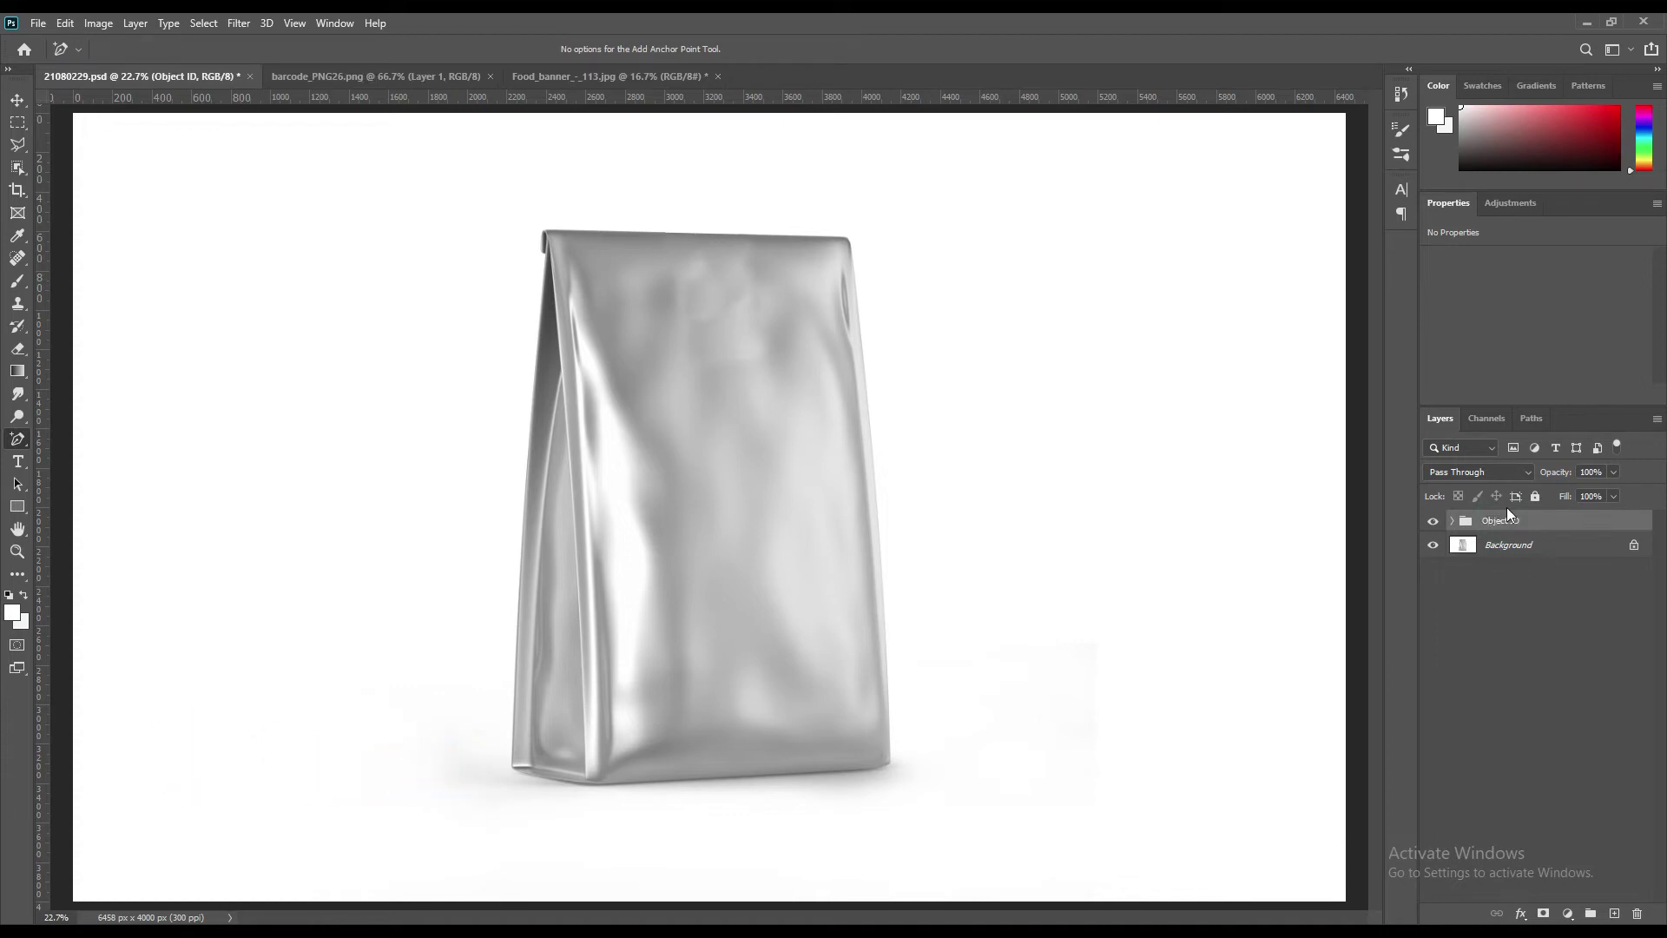
Step: Draw a rectangle over the bag's front and fill it red (f00a0a)
left_click(17, 100)
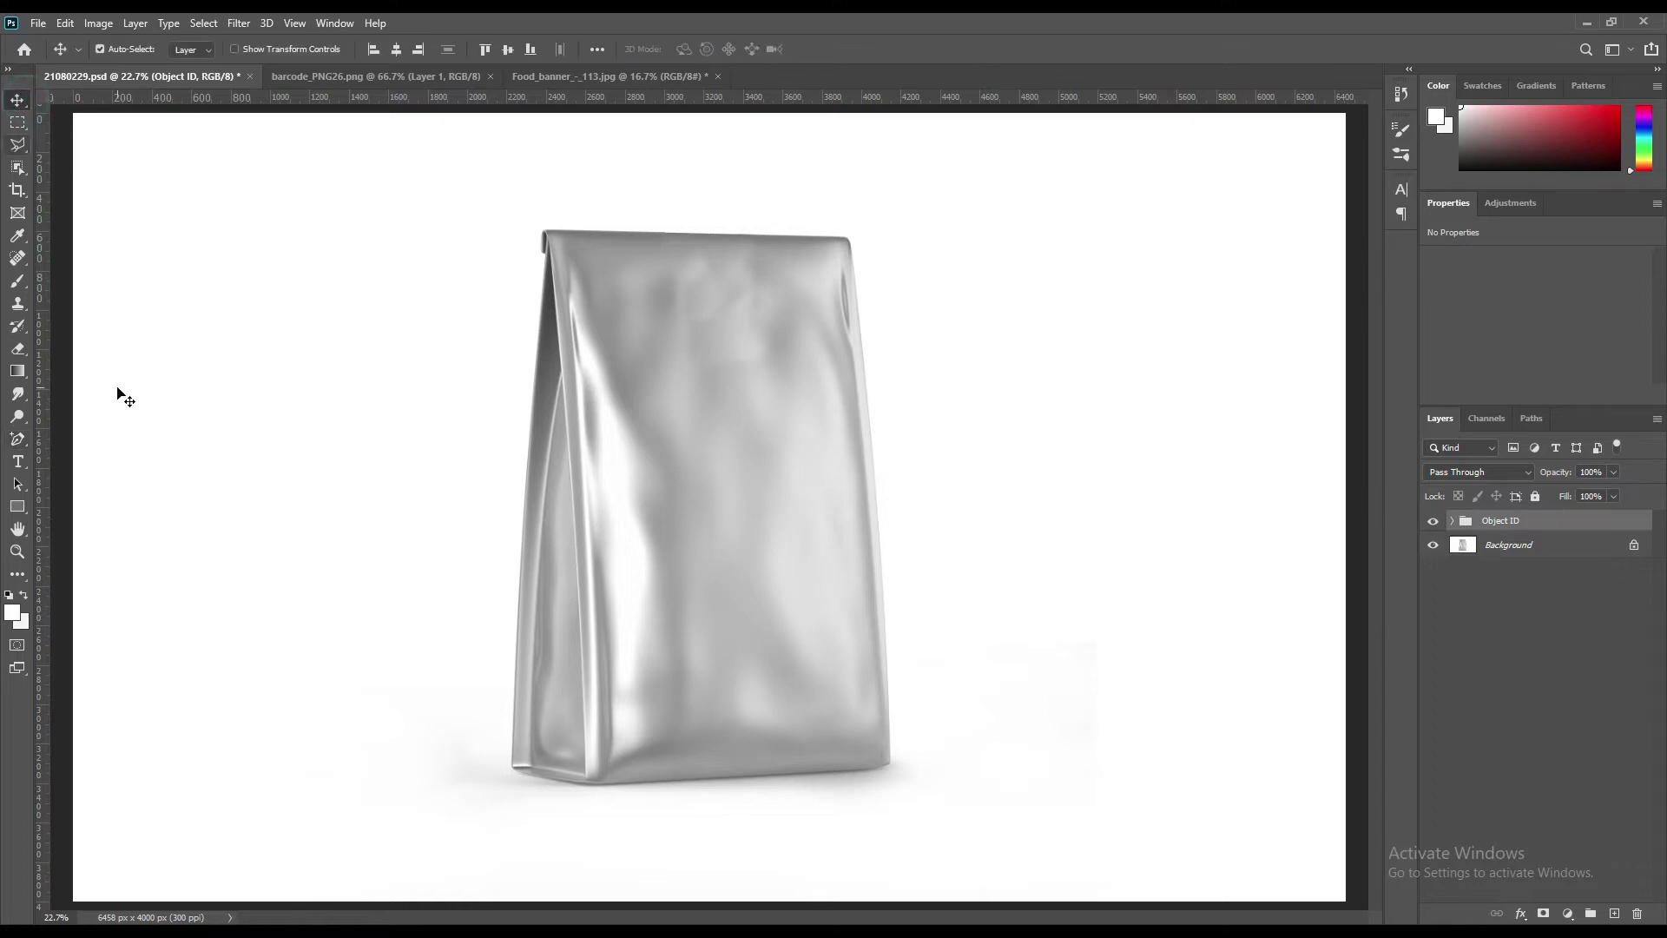
left_click(35, 503)
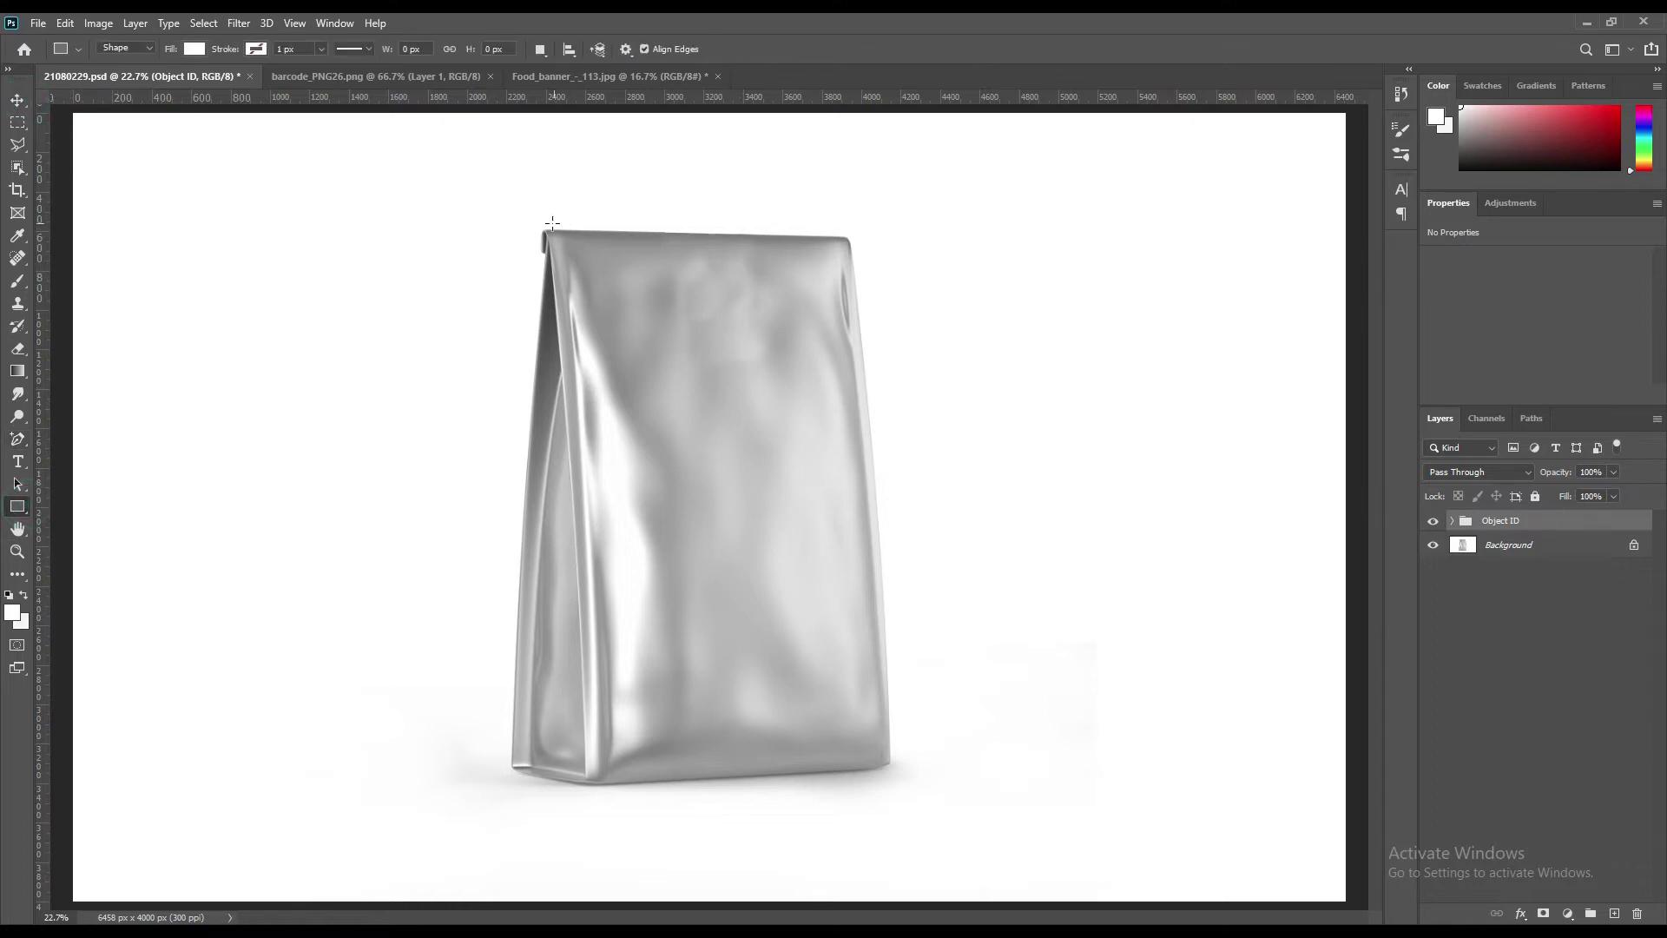
left_click_drag(538, 221, 898, 789)
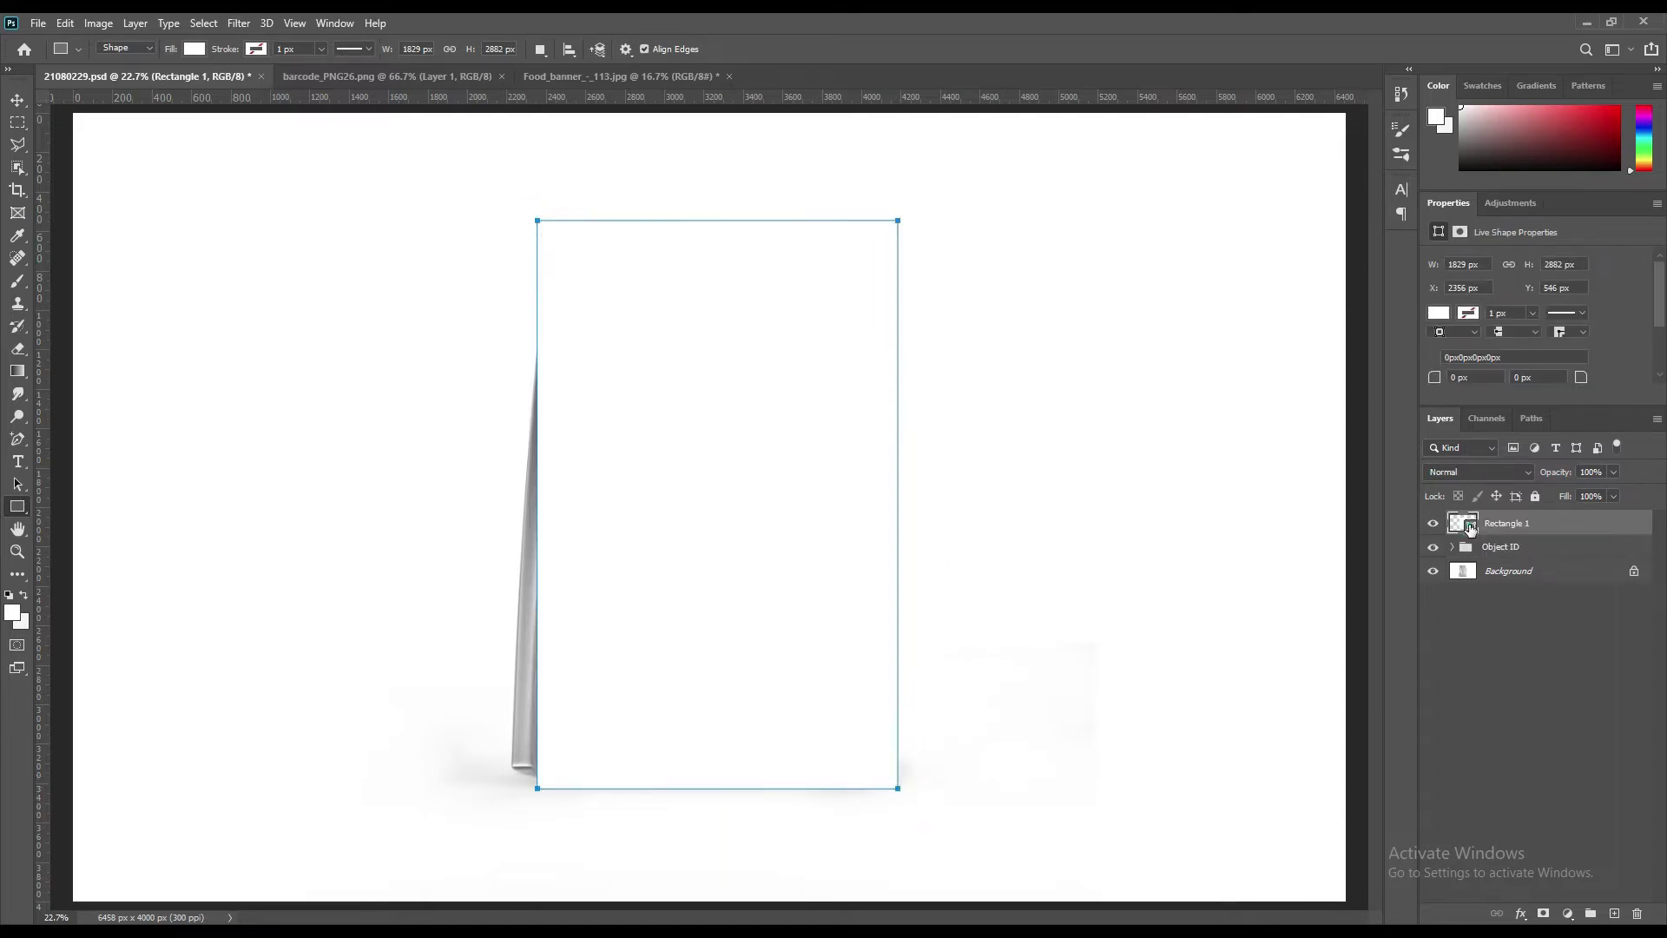
double_click(1469, 523)
left_click(1186, 256)
left_click(1365, 238)
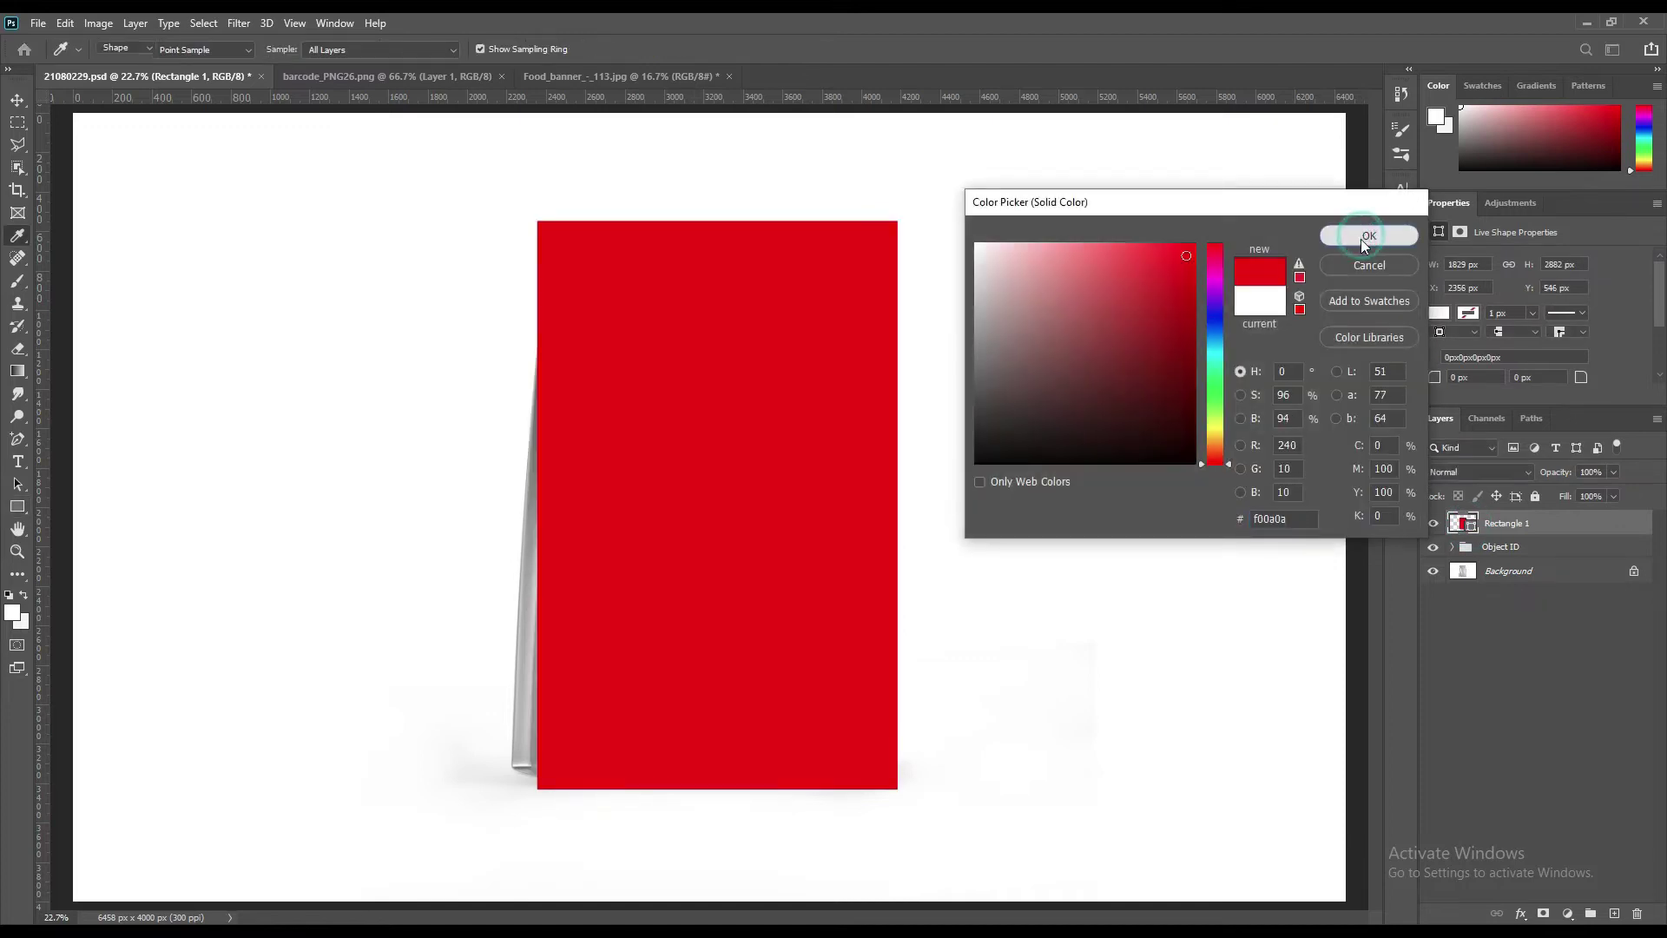
Step: Convert Rectangle 1 to a smart object and lower its opacity to 51%
right_click(1520, 524)
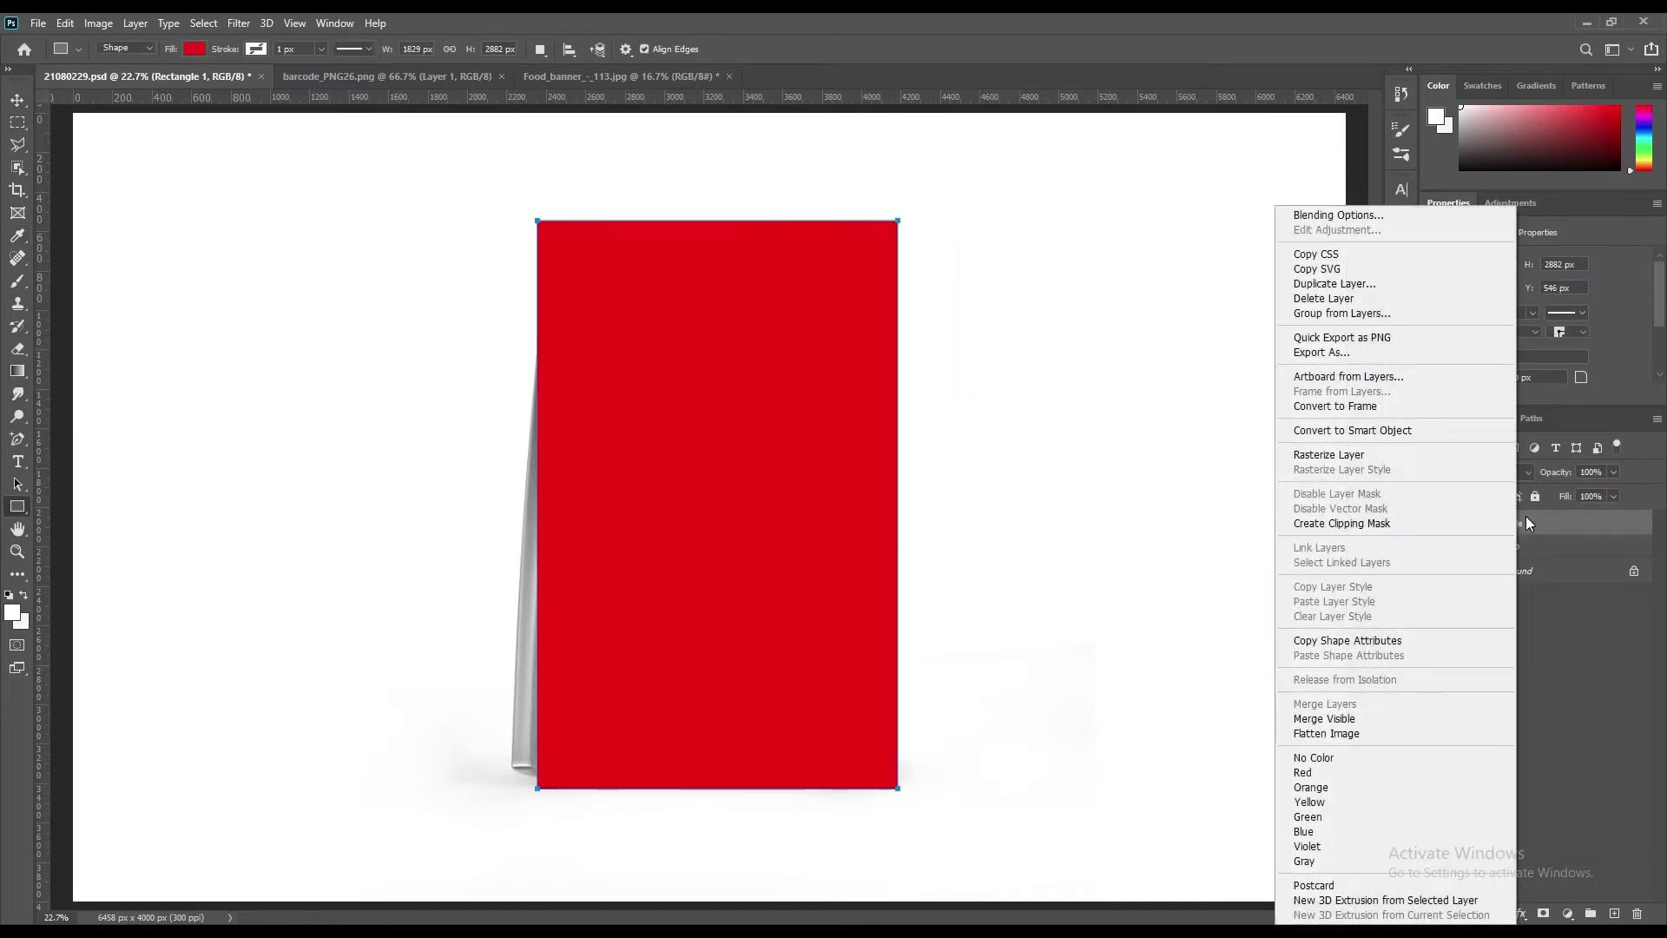
left_click(1397, 432)
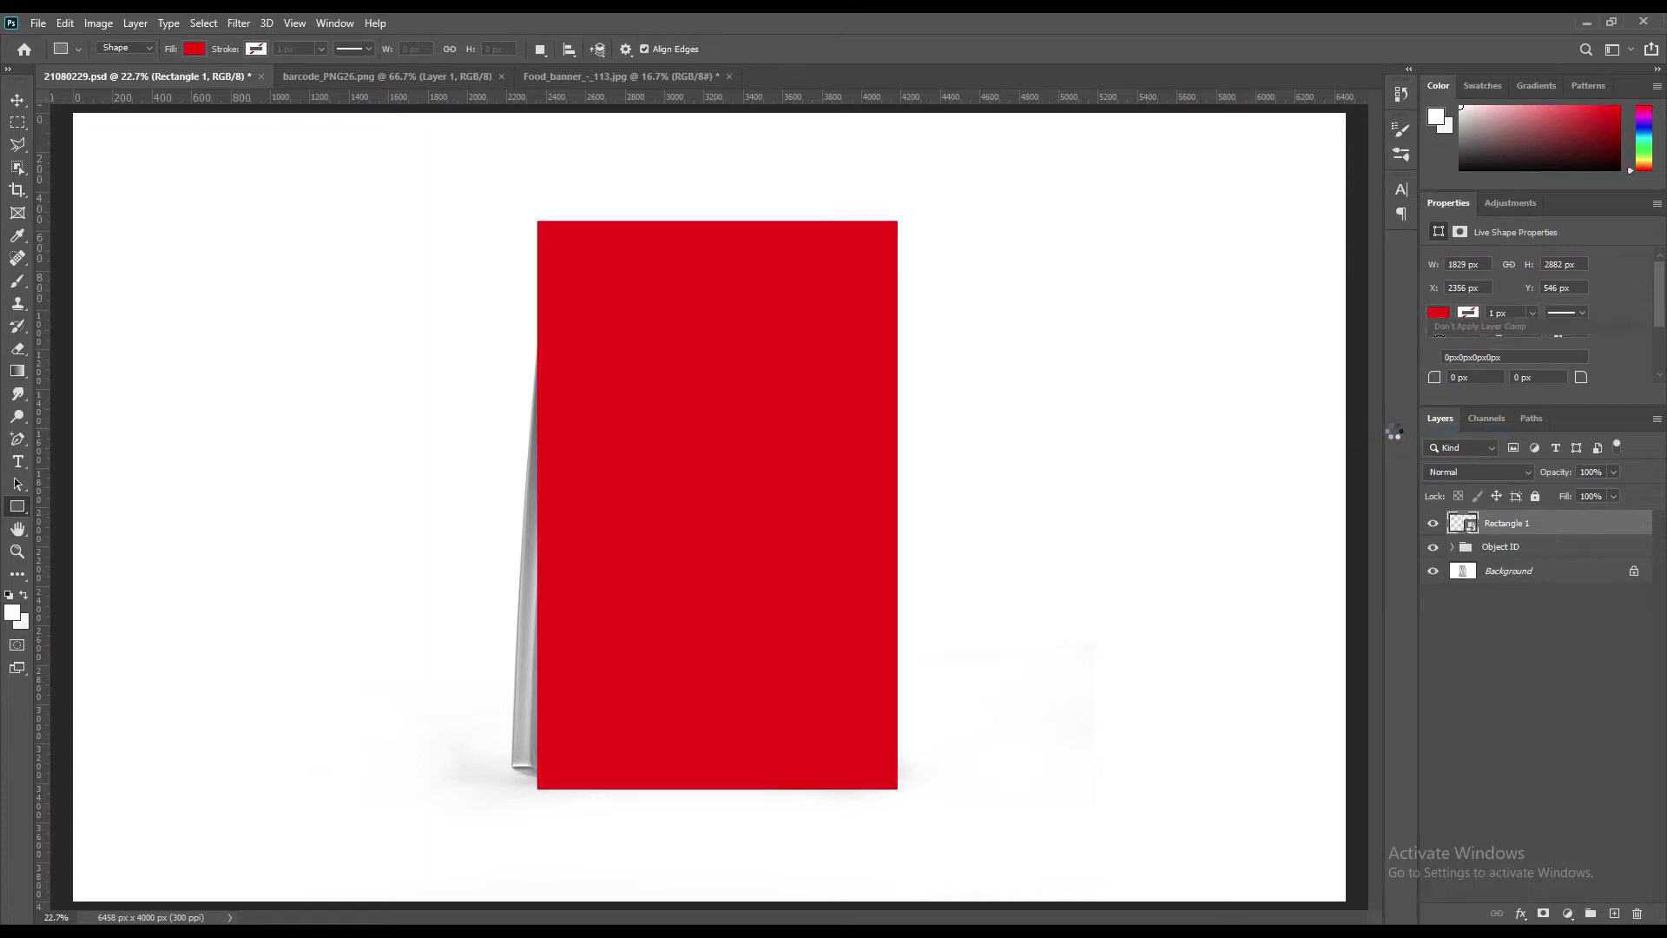
left_click_drag(1550, 476, 1505, 474)
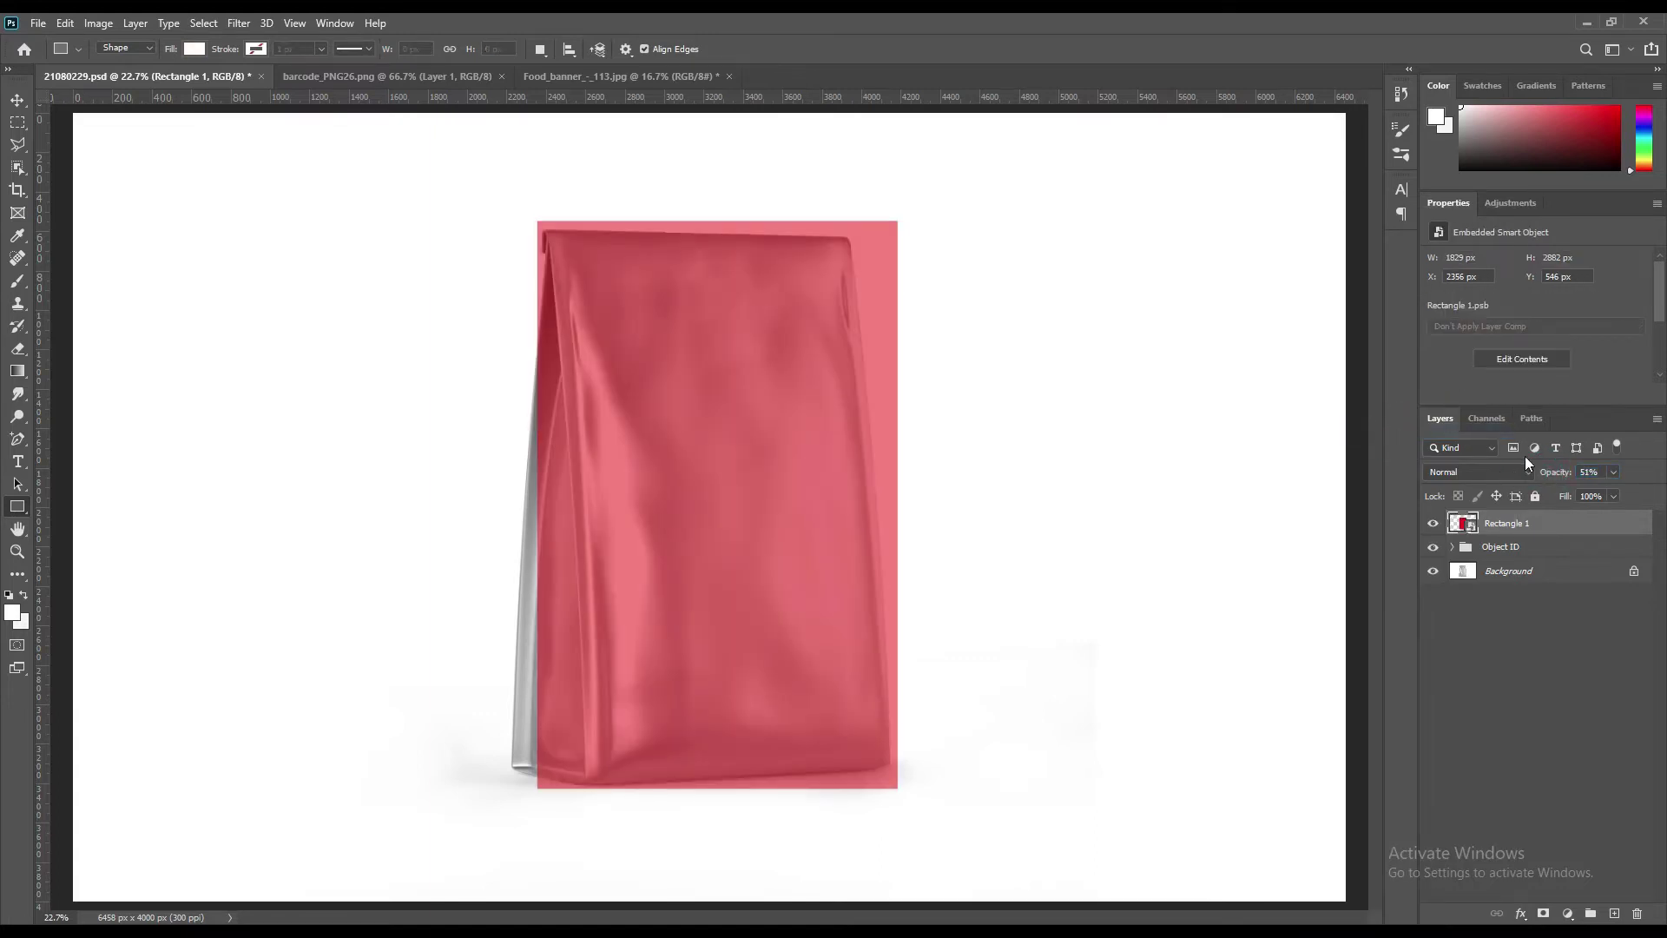
key("ctrl+t")
Step: Distort Rectangle 1 so its four corners sit on the bag's slanted front corners, and commit
right_click(716, 367)
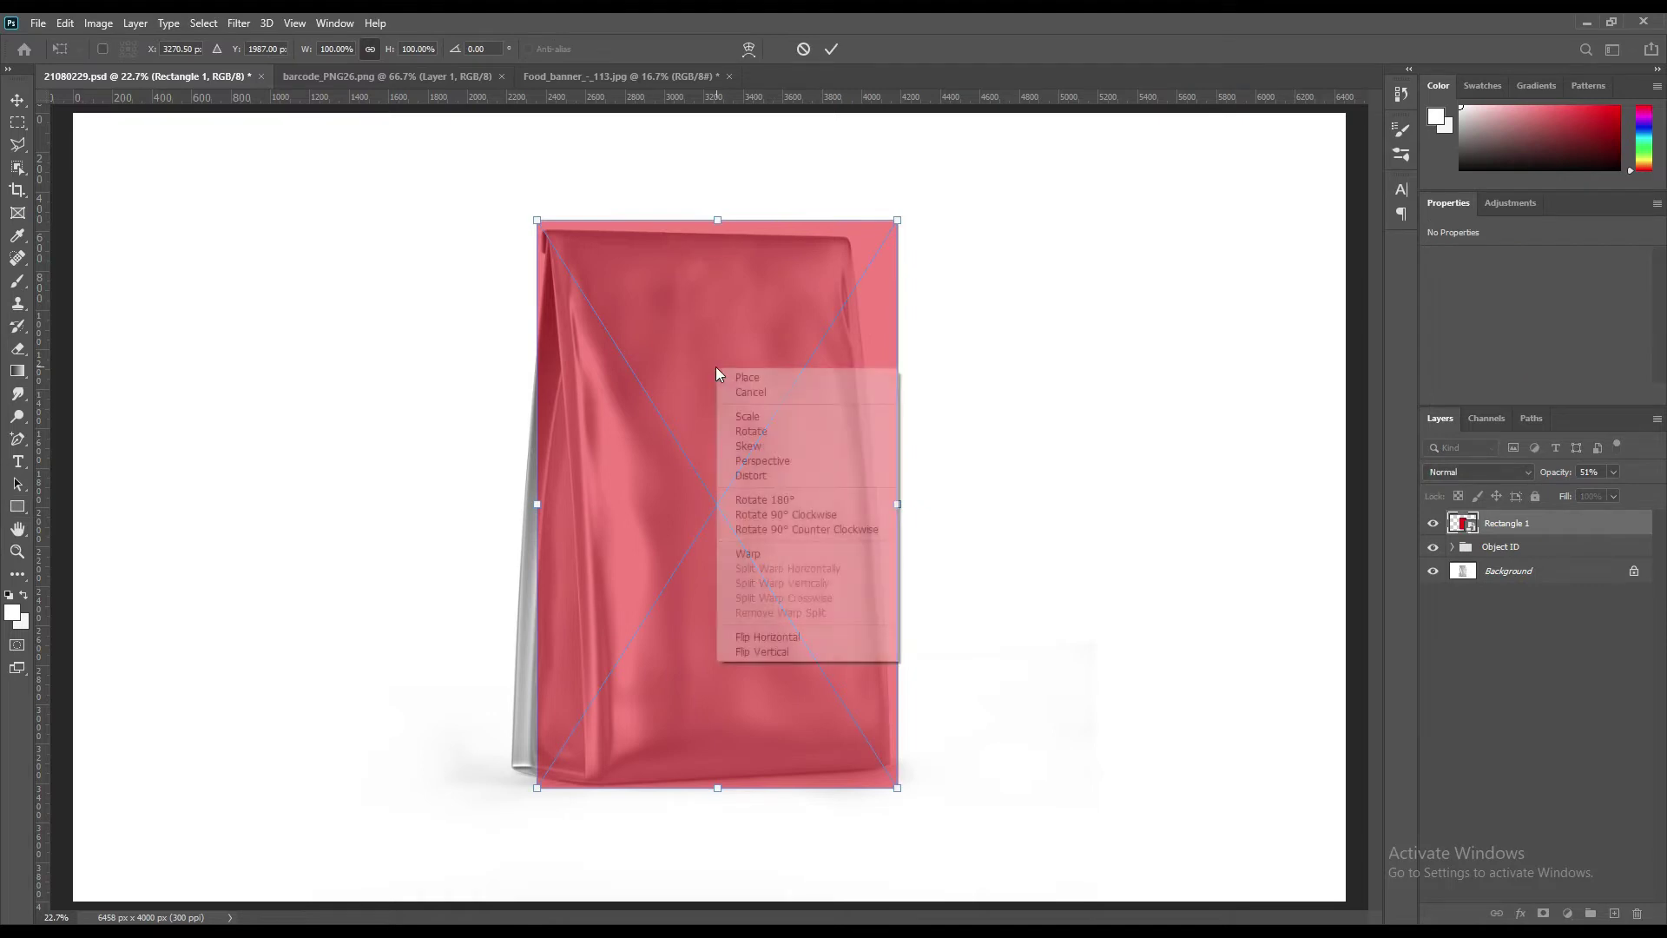
left_click(760, 476)
left_click_drag(538, 788, 582, 791)
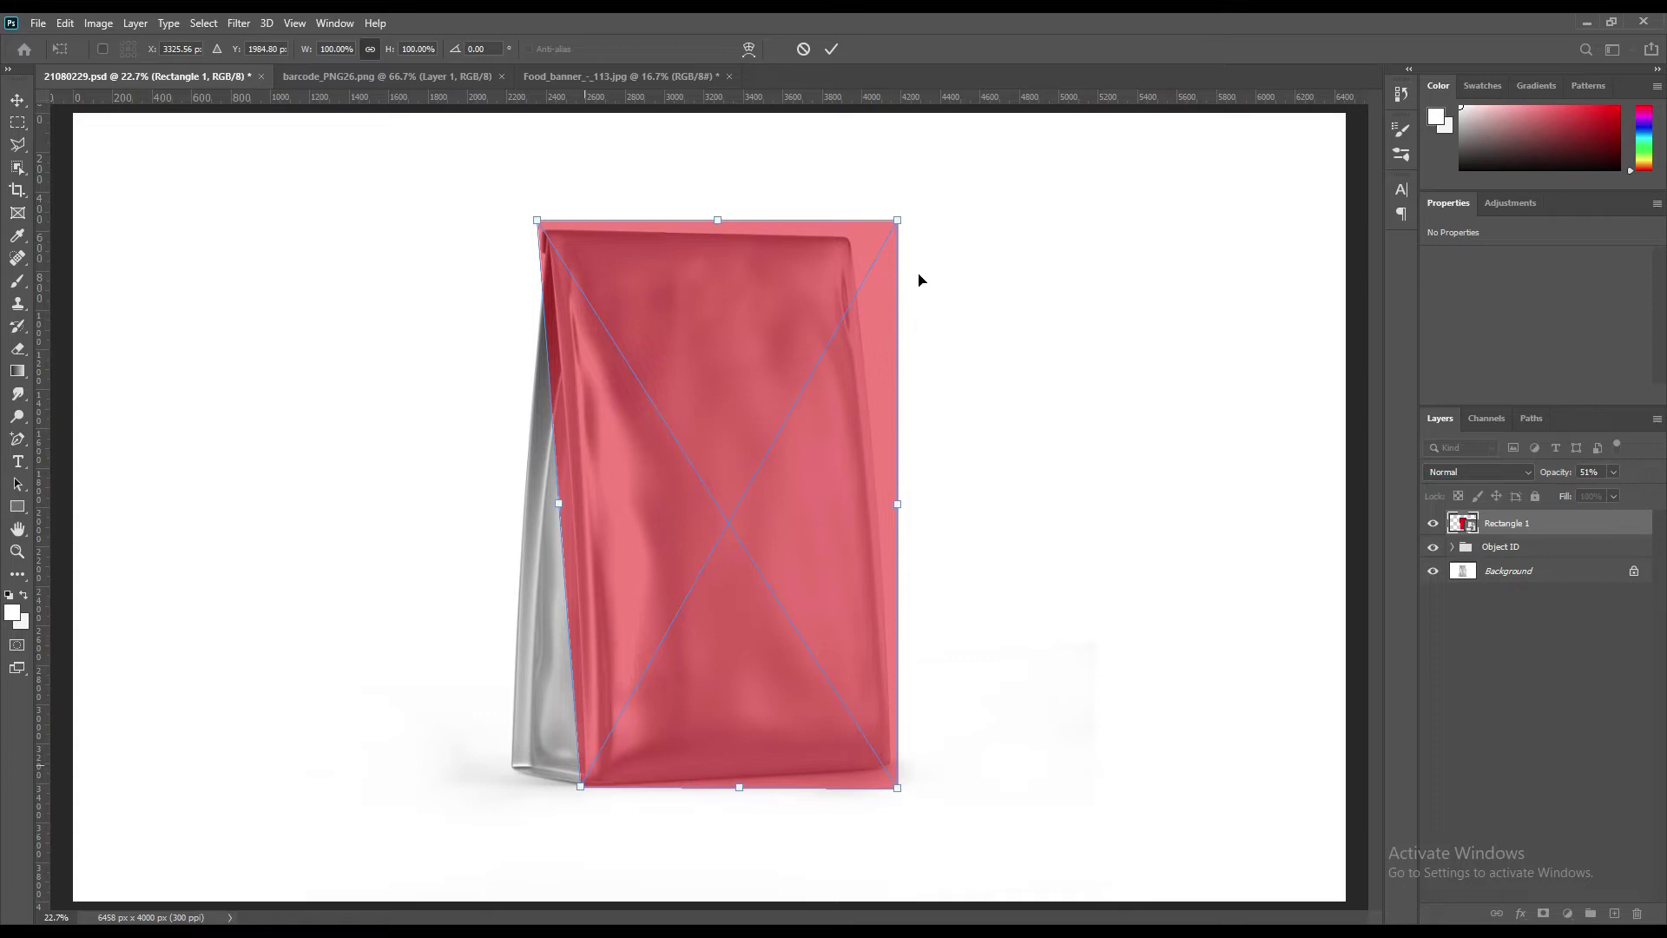
left_click_drag(899, 223, 854, 231)
left_click_drag(899, 803, 897, 783)
left_click_drag(581, 791, 578, 792)
left_click_drag(896, 772, 896, 774)
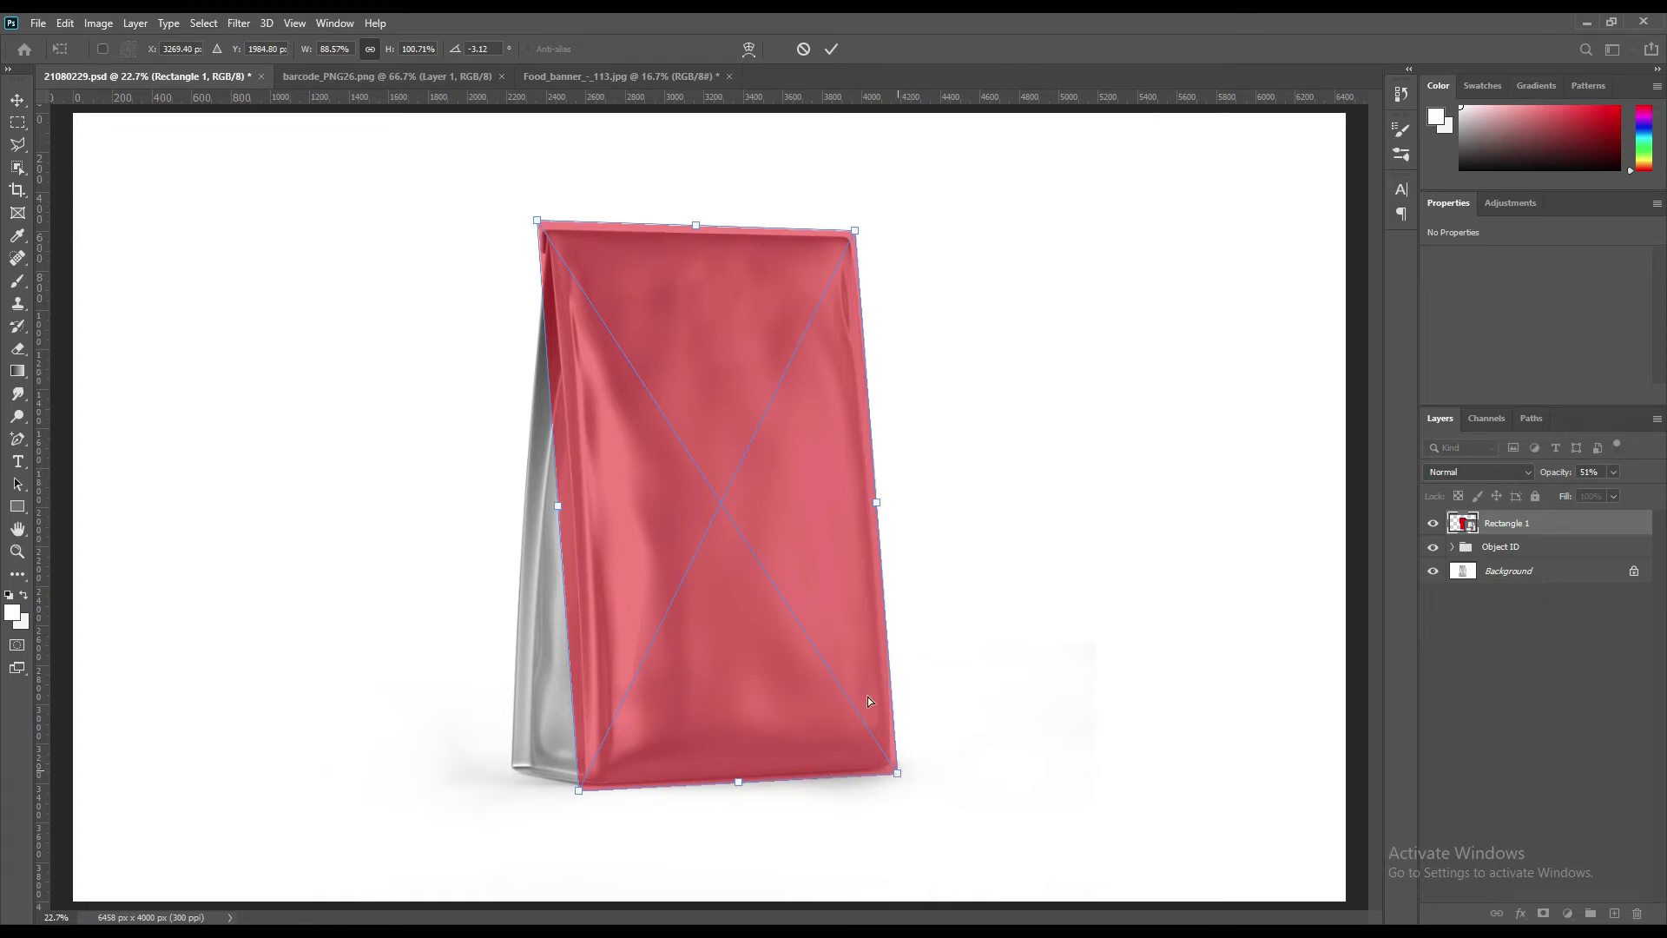
left_click(830, 50)
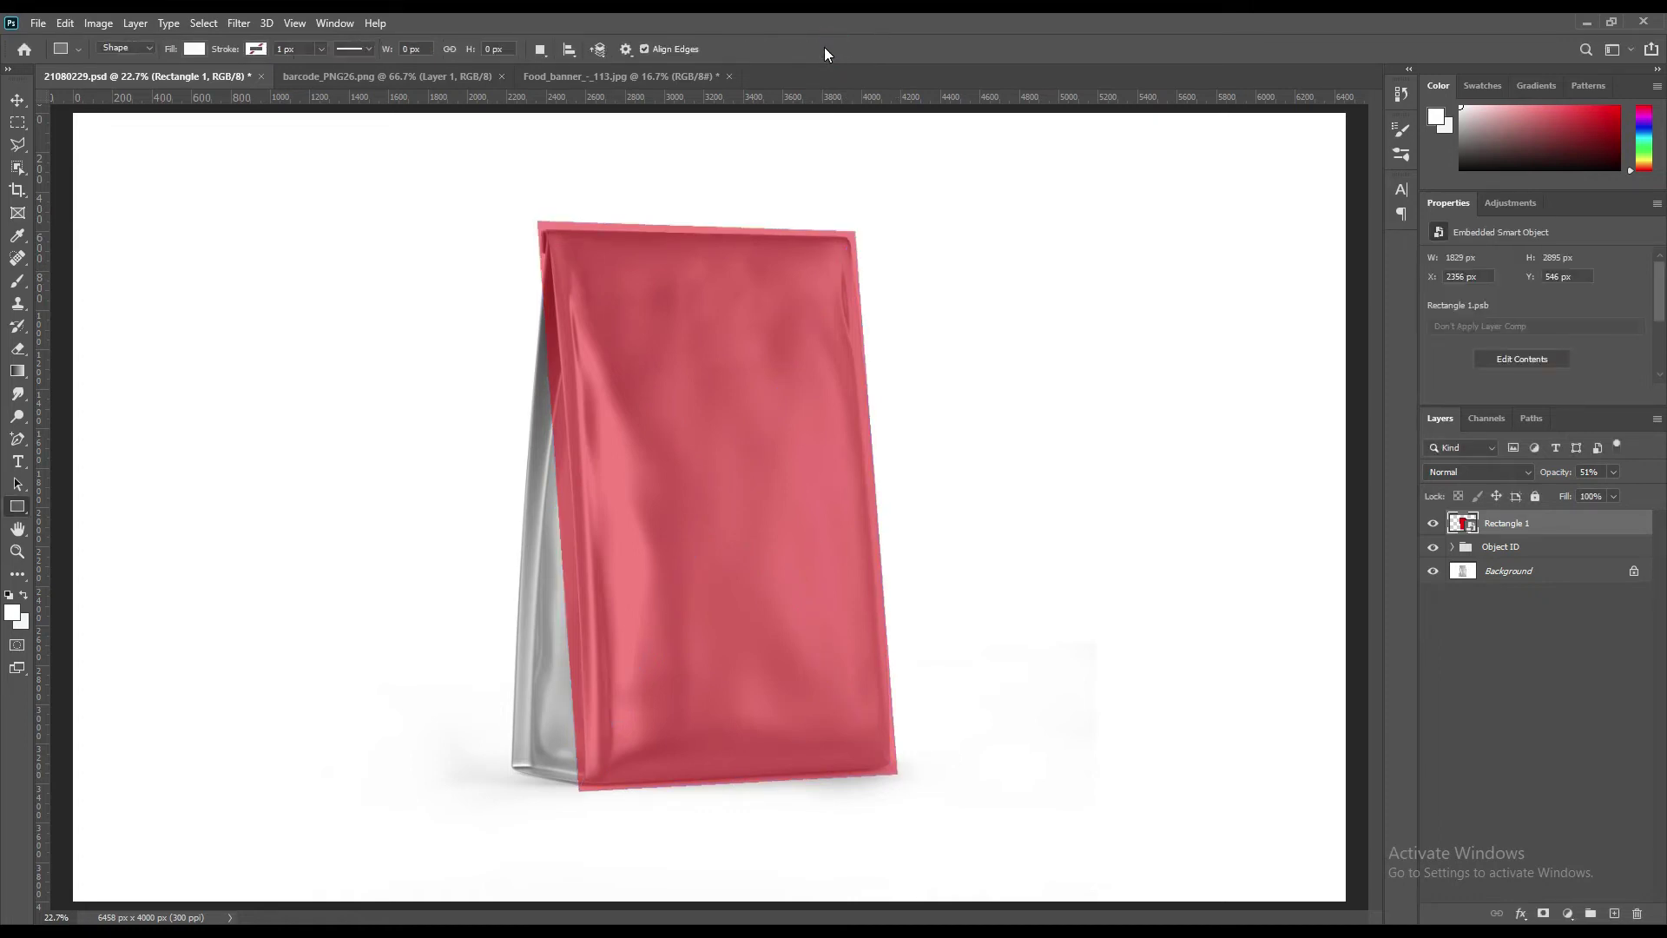
Step: Mask the red rectangle to Shape 1's front-panel outline and collapse the Object ID group
left_click(1455, 547)
left_click(1476, 570, "ctrl")
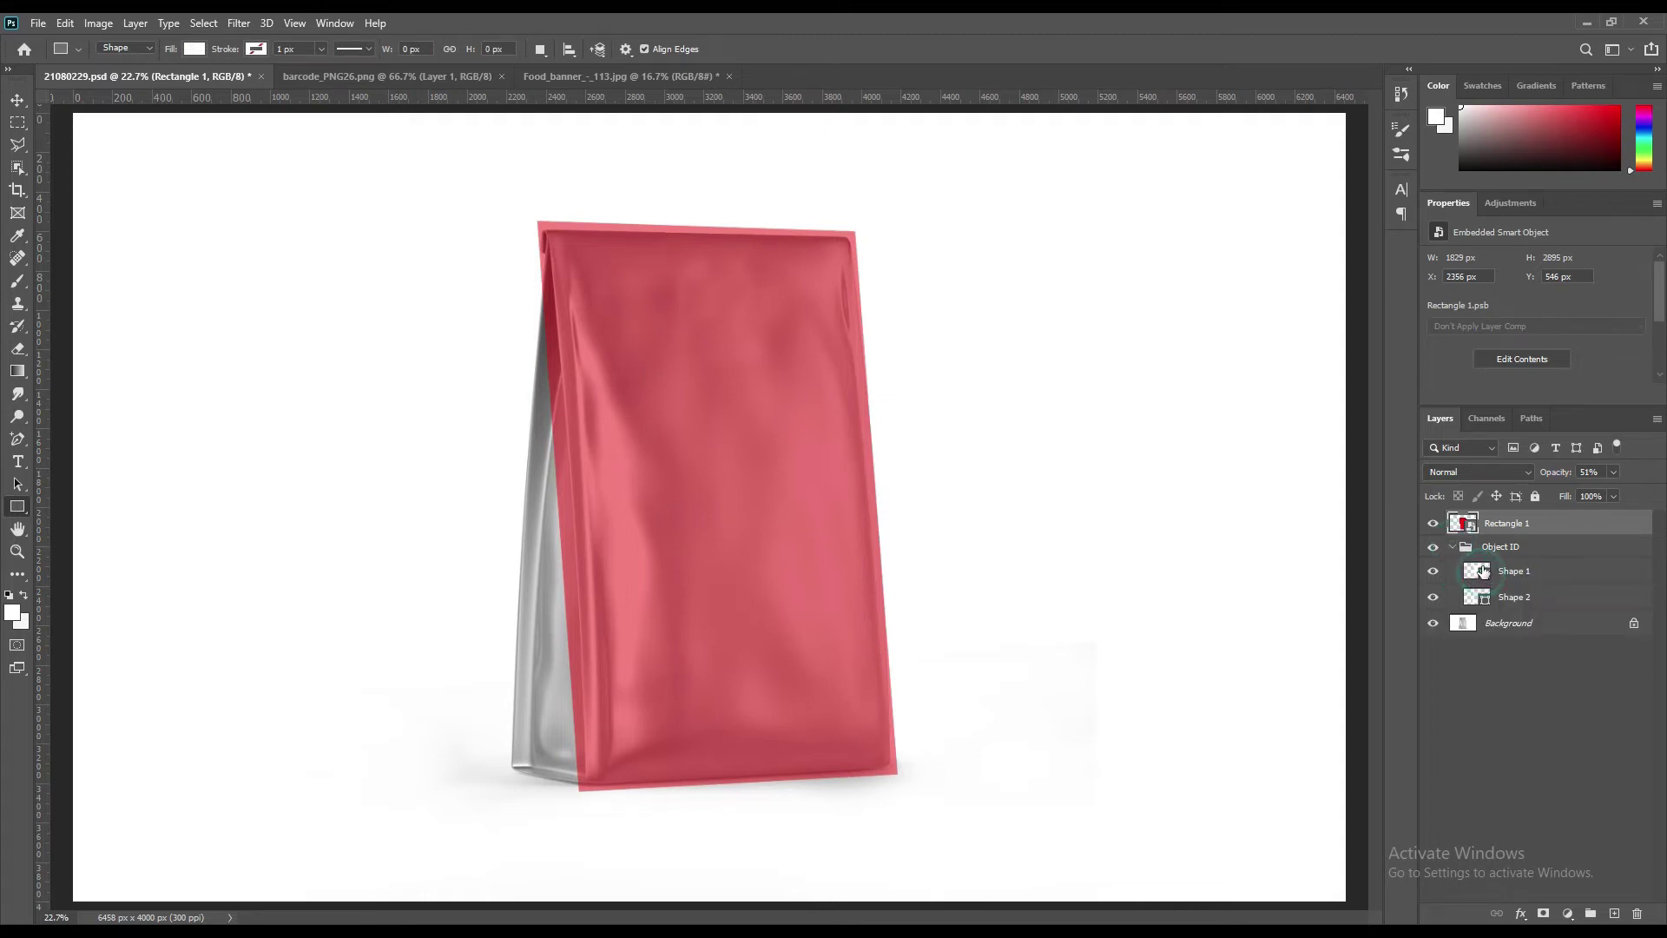
left_click(1509, 526)
left_click(1544, 916)
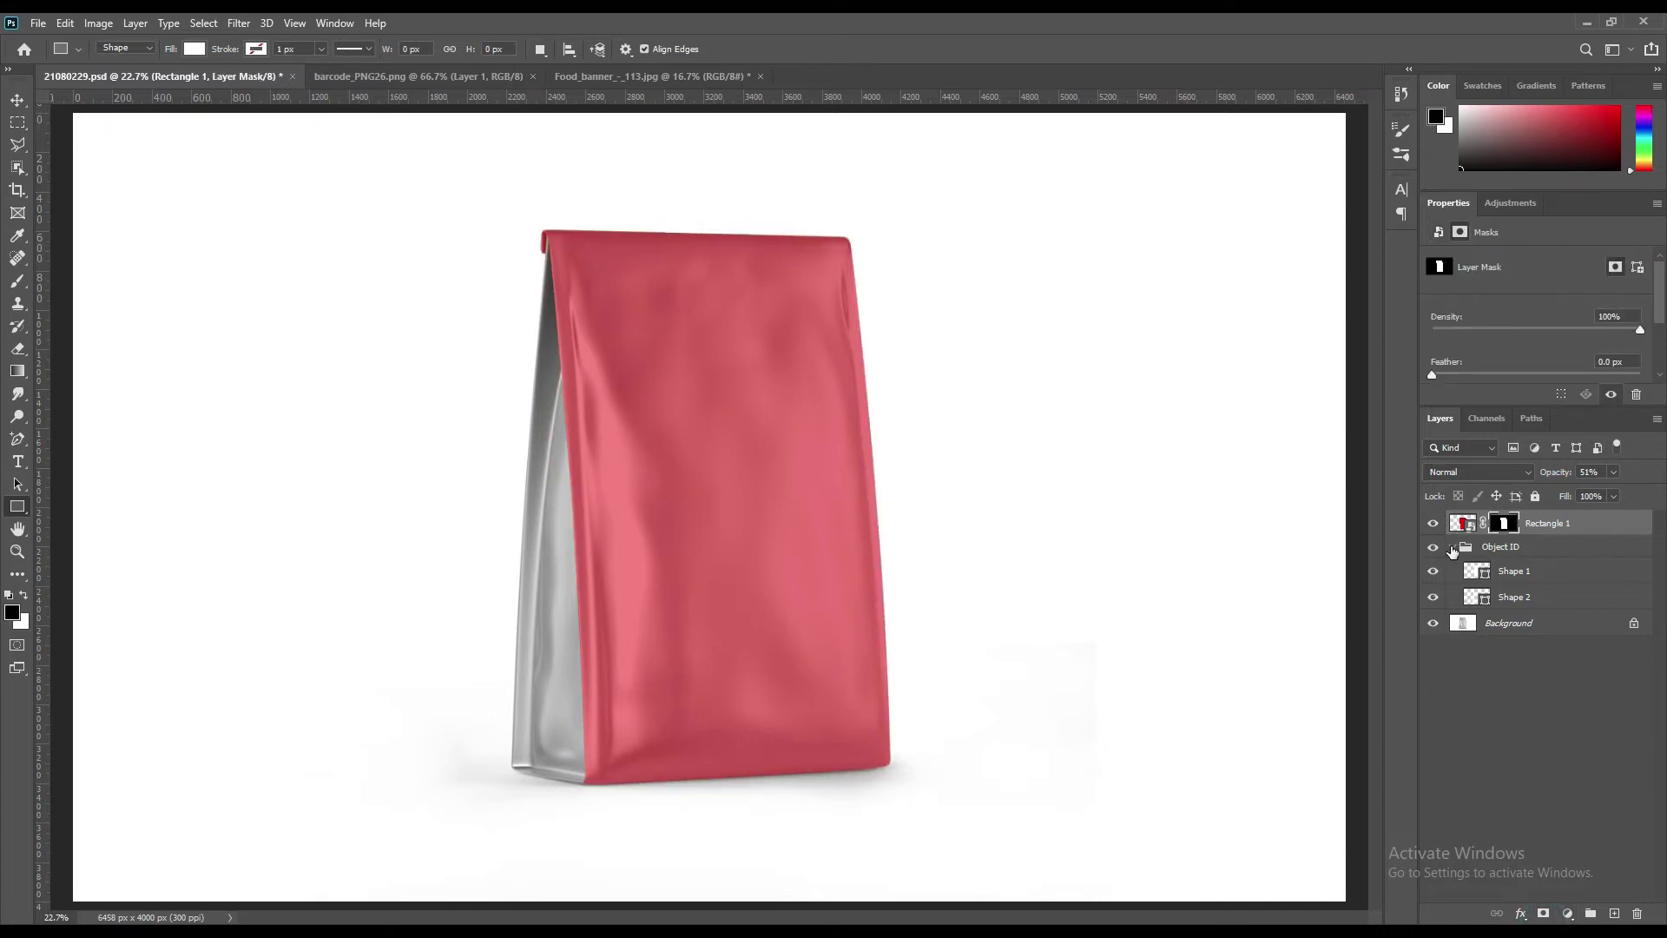
left_click(1451, 546)
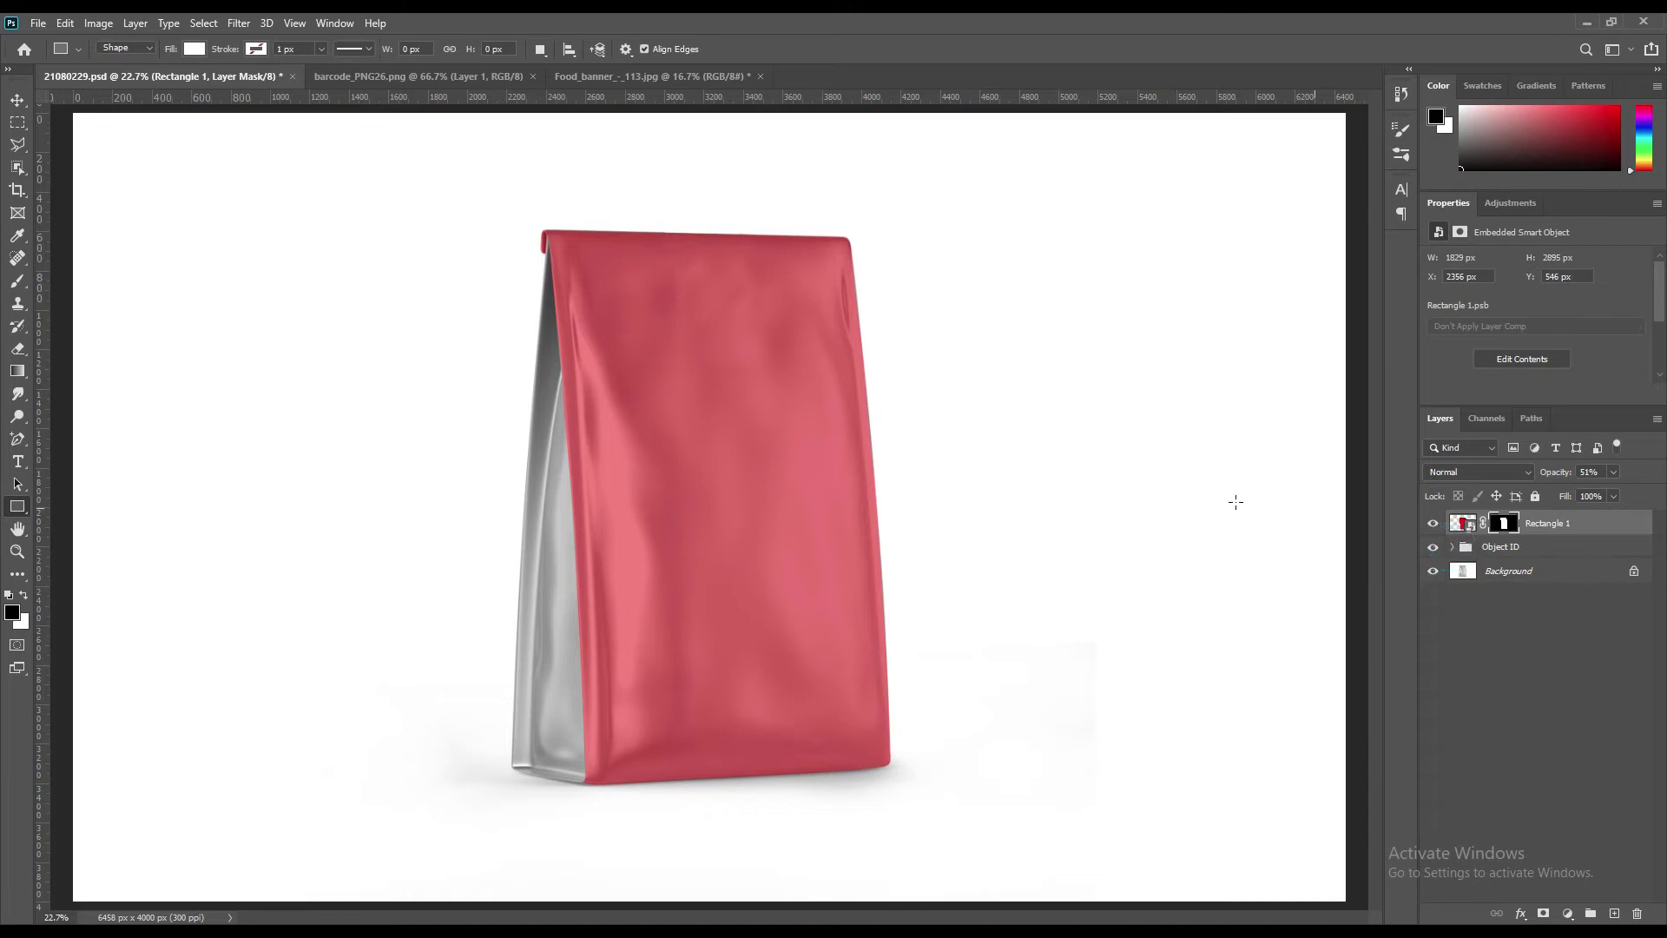
left_click(16, 514)
Step: Draw Rectangle 2 over the bag's left side and give it a blue fill
left_click_drag(448, 279, 597, 823)
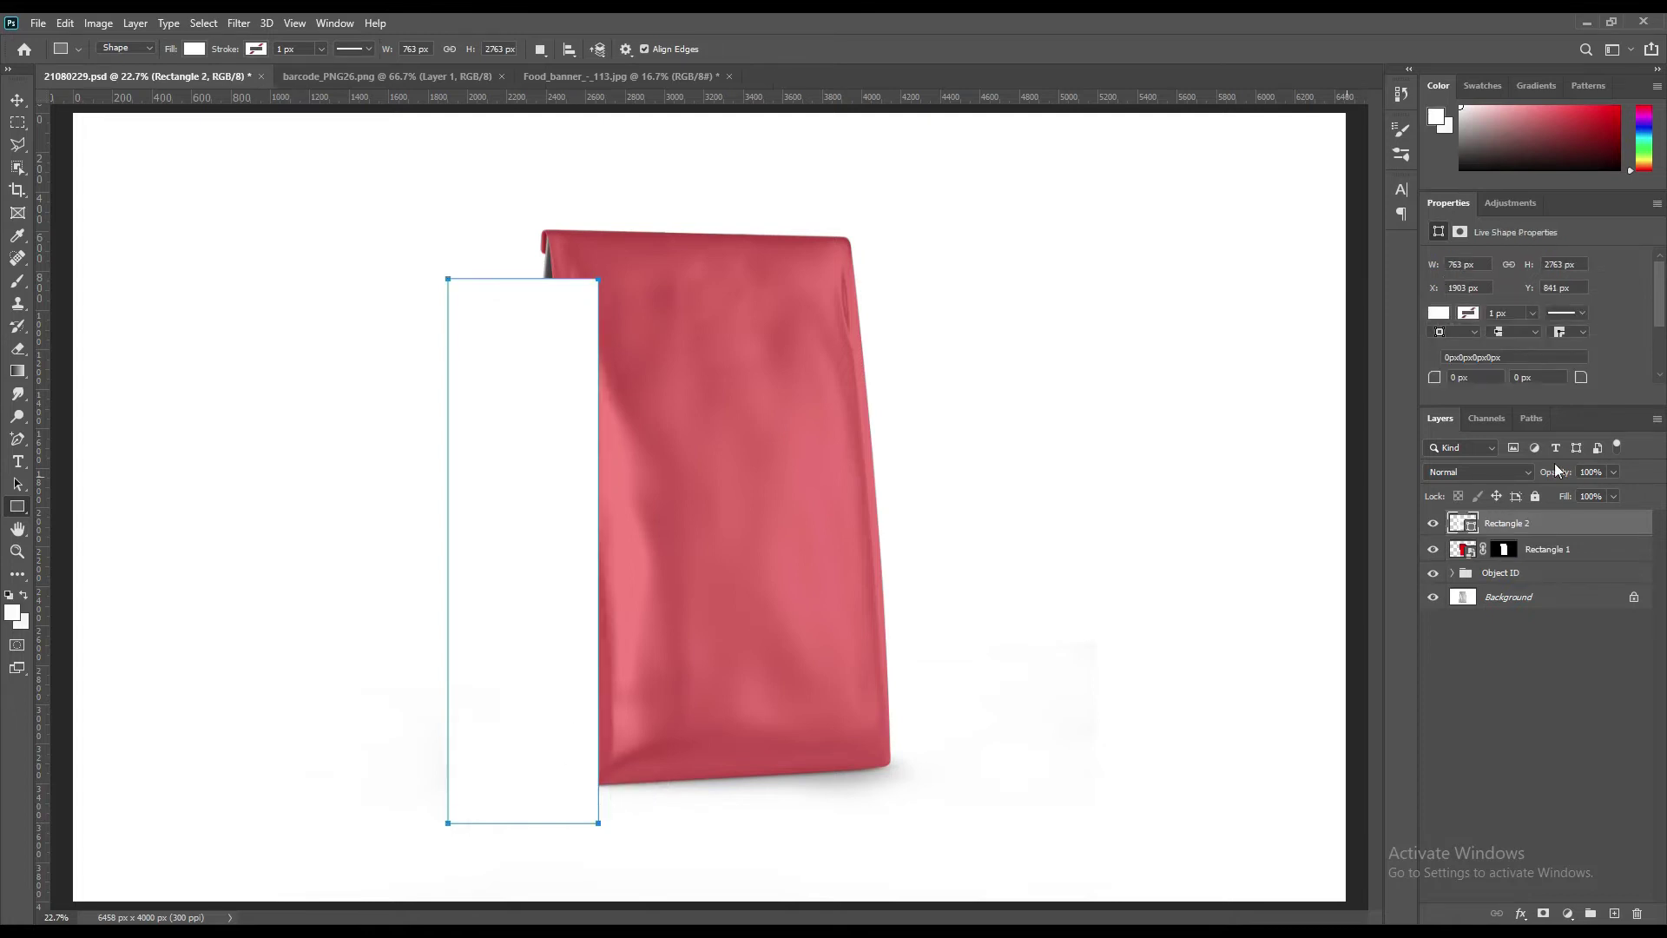
double_click(1465, 523)
left_click(1187, 278)
left_click(1214, 309)
left_click(1363, 235)
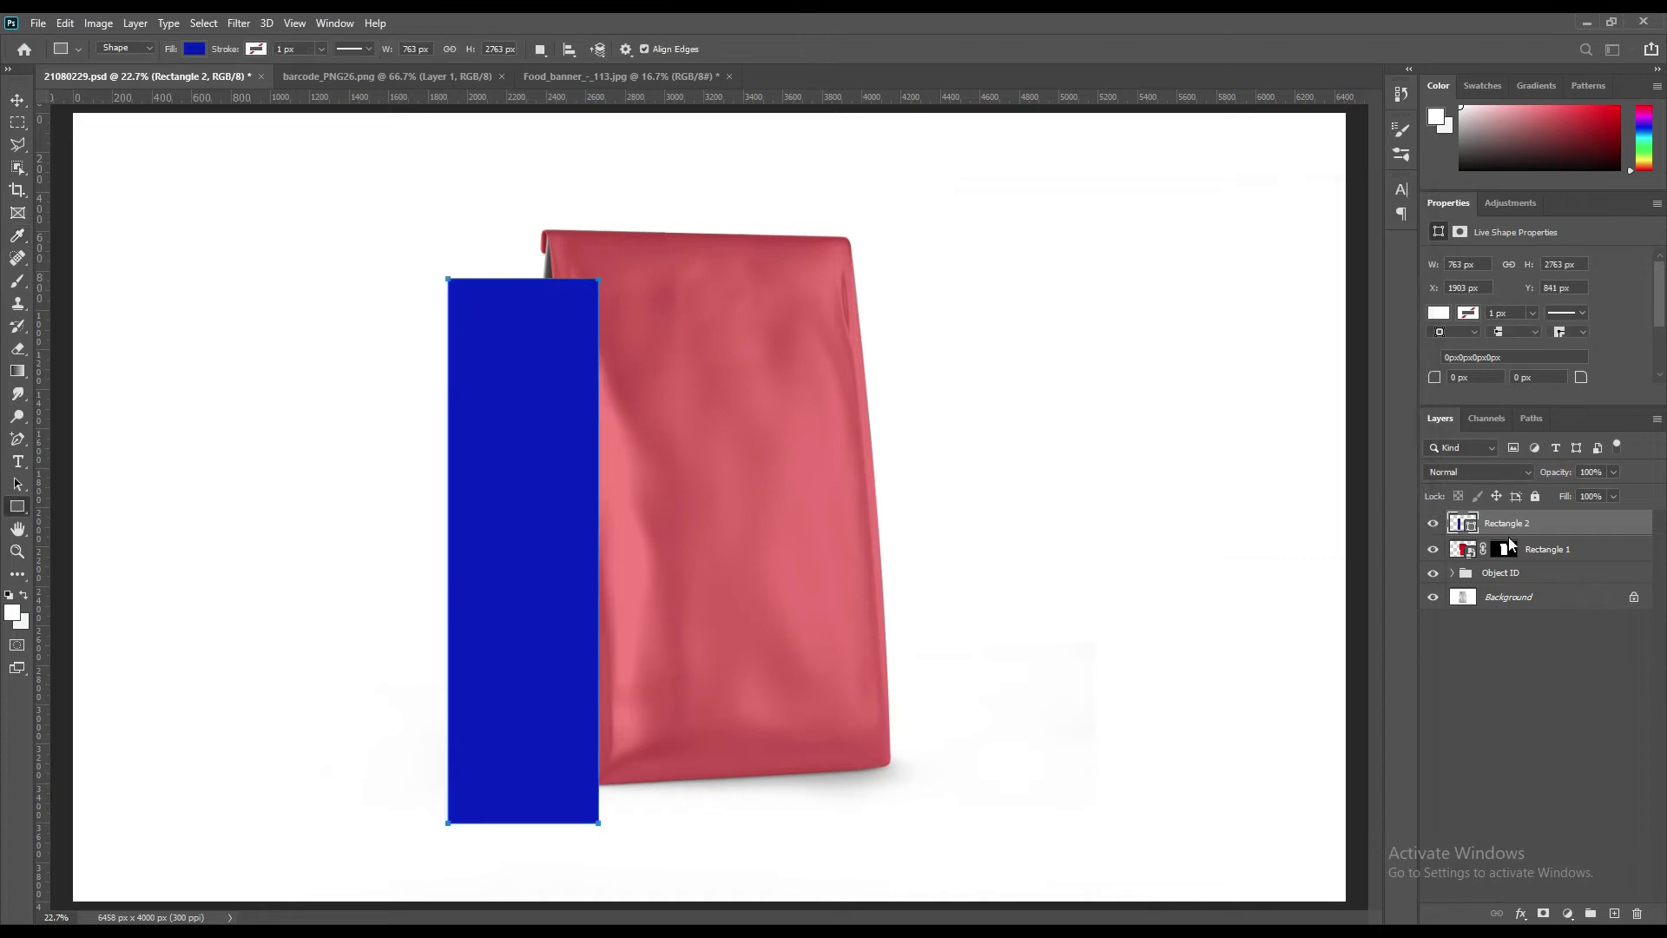
Step: Convert Rectangle 2 to a smart object at 38% opacity
right_click(1514, 530)
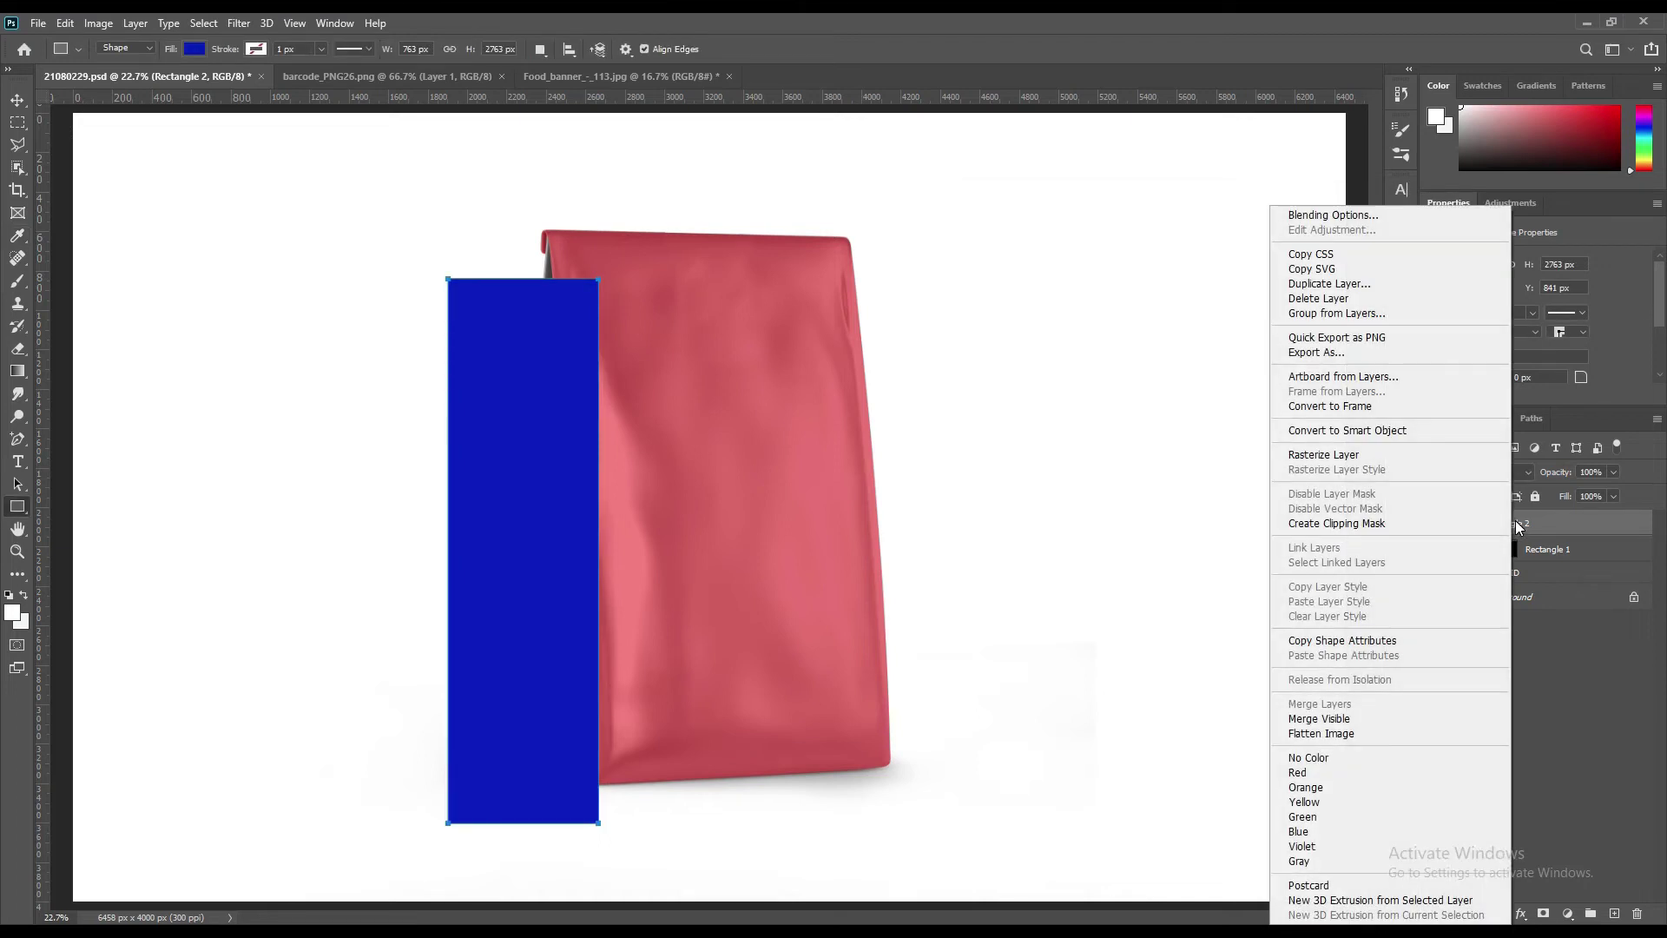
left_click(1391, 431)
left_click_drag(1557, 472, 1503, 470)
Step: Distort Rectangle 2's corners onto the side panel's base and top corners, then commit
key("ctrl+t")
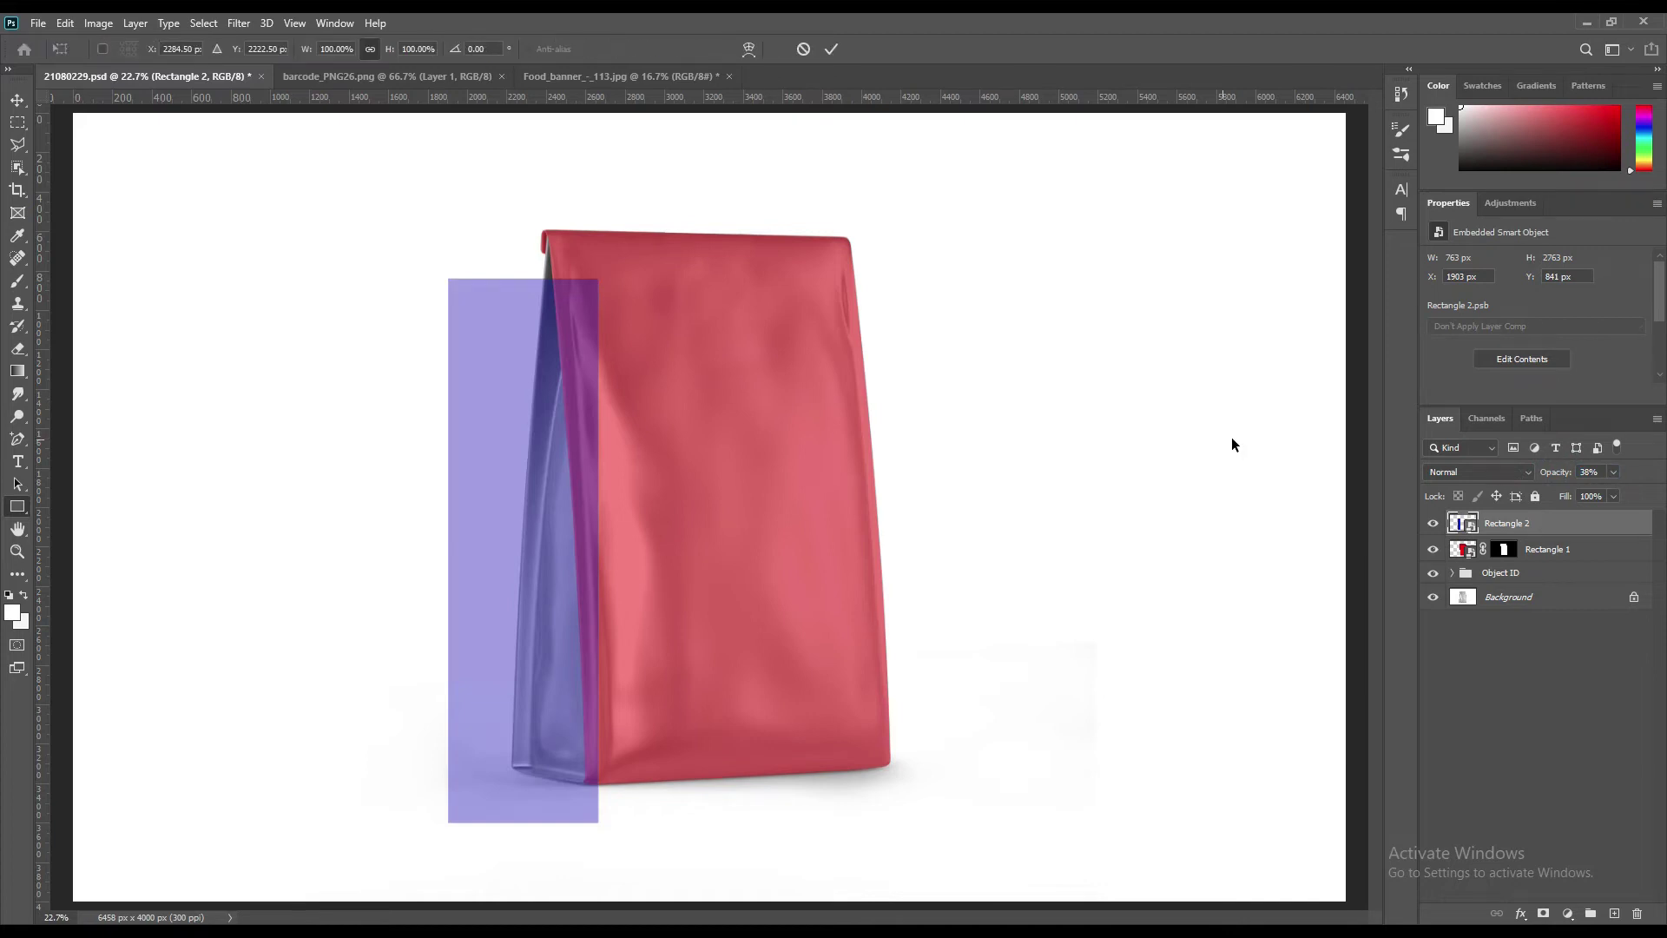
right_click(555, 434)
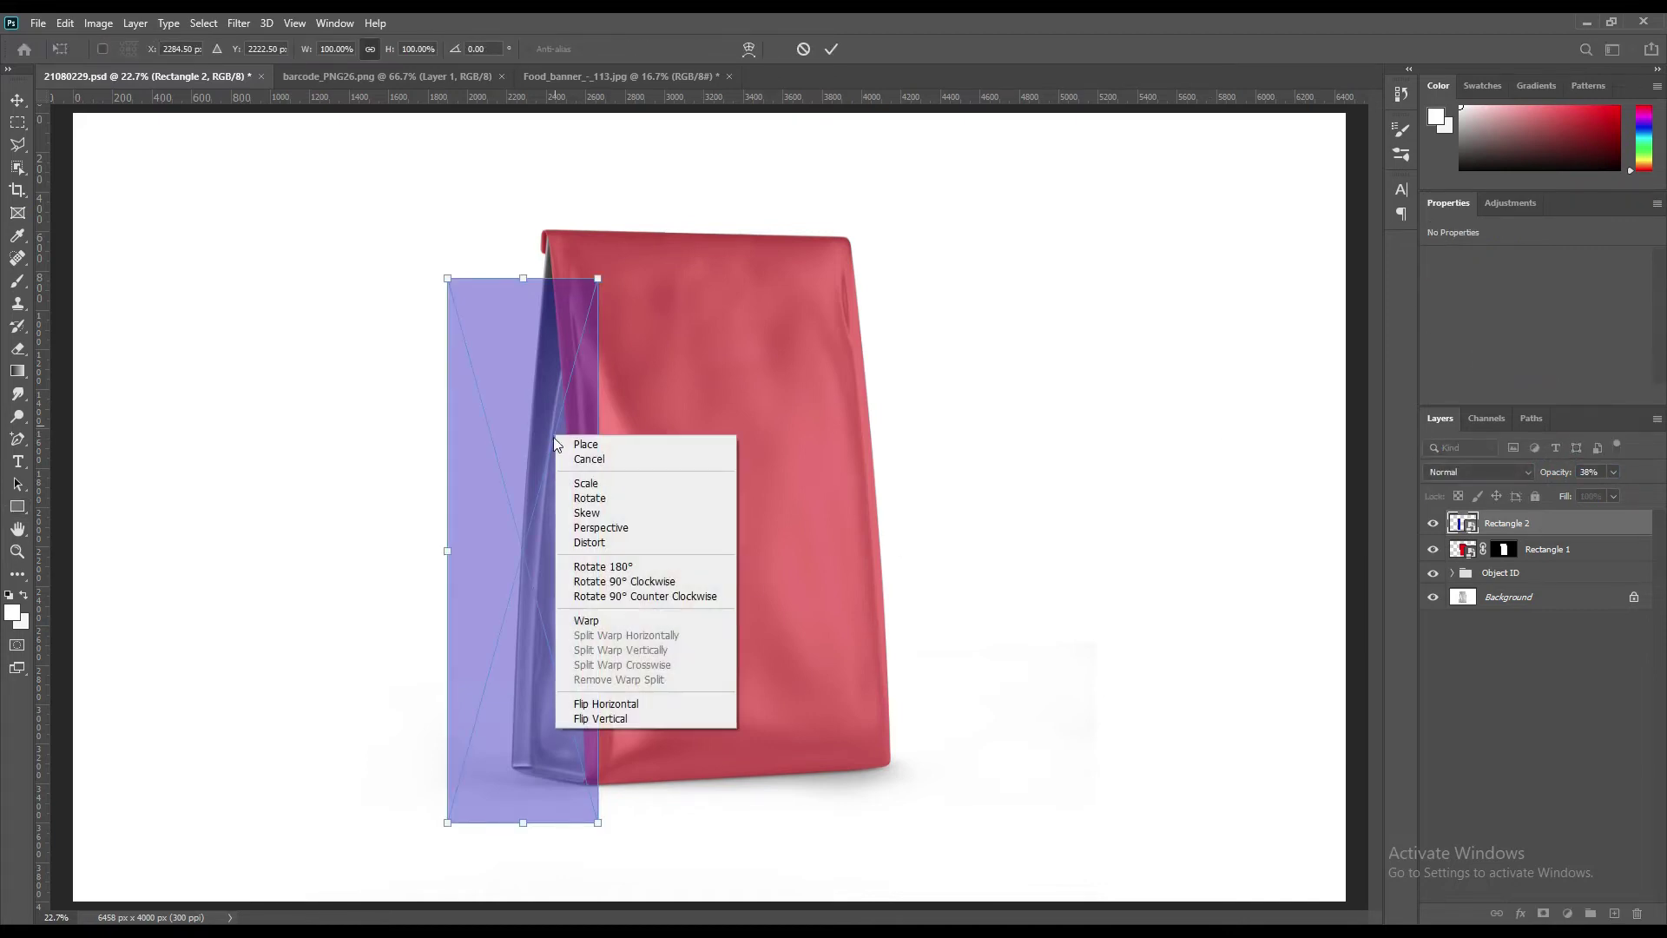
left_click(599, 545)
left_click_drag(598, 825, 593, 796)
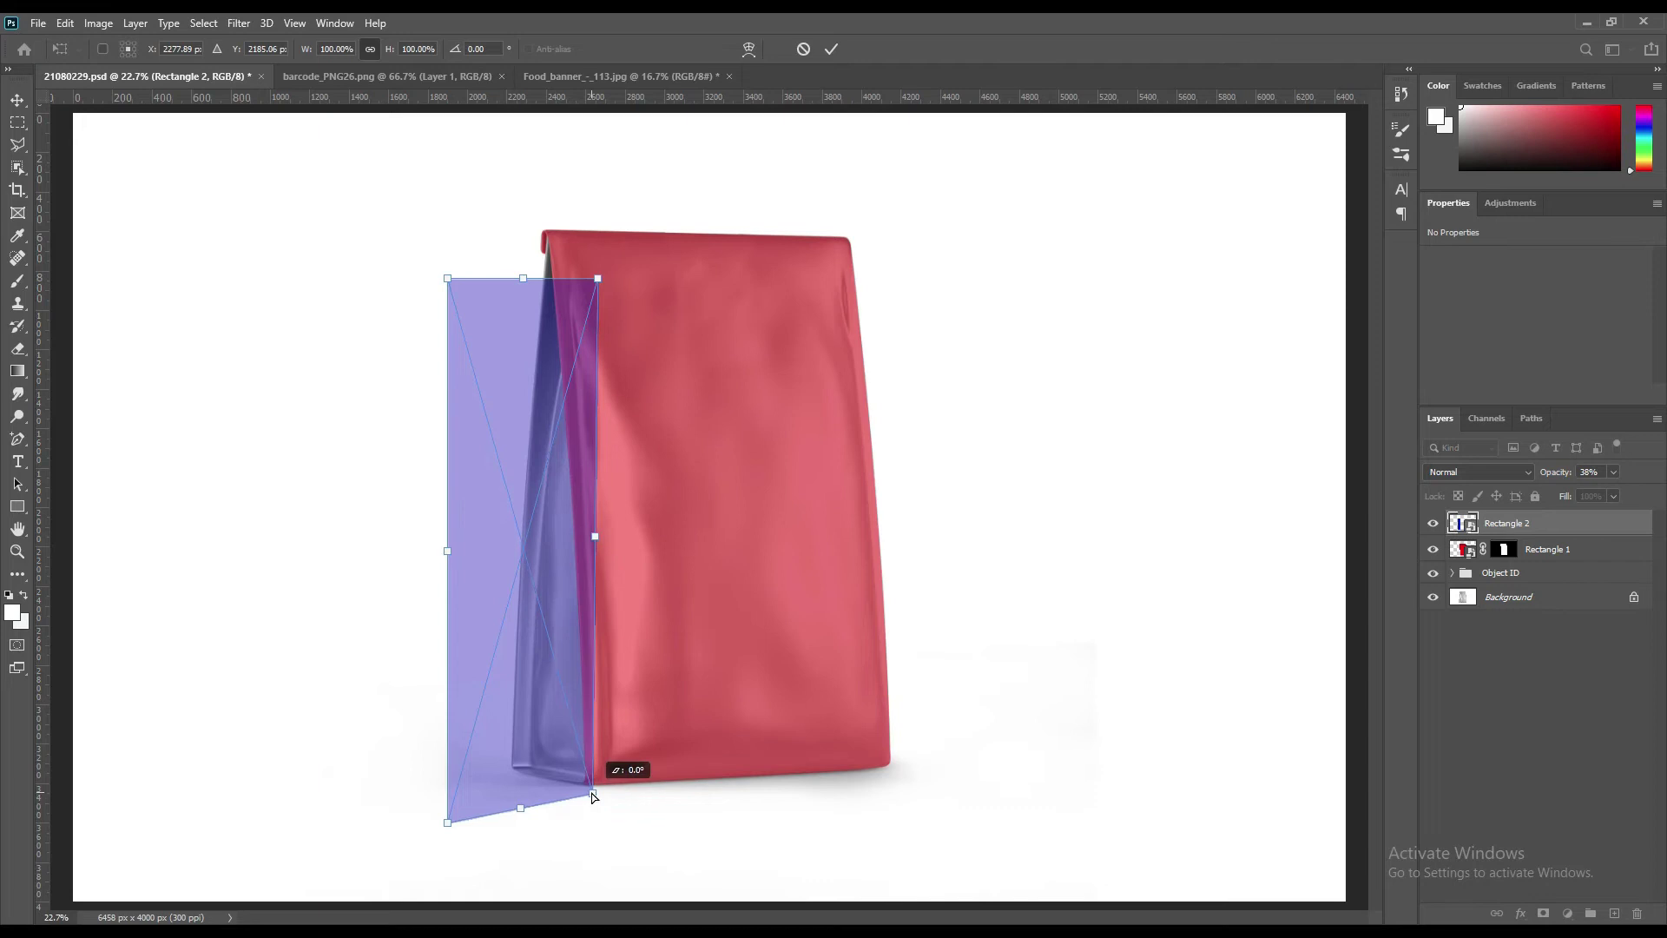
left_click_drag(448, 823, 503, 777)
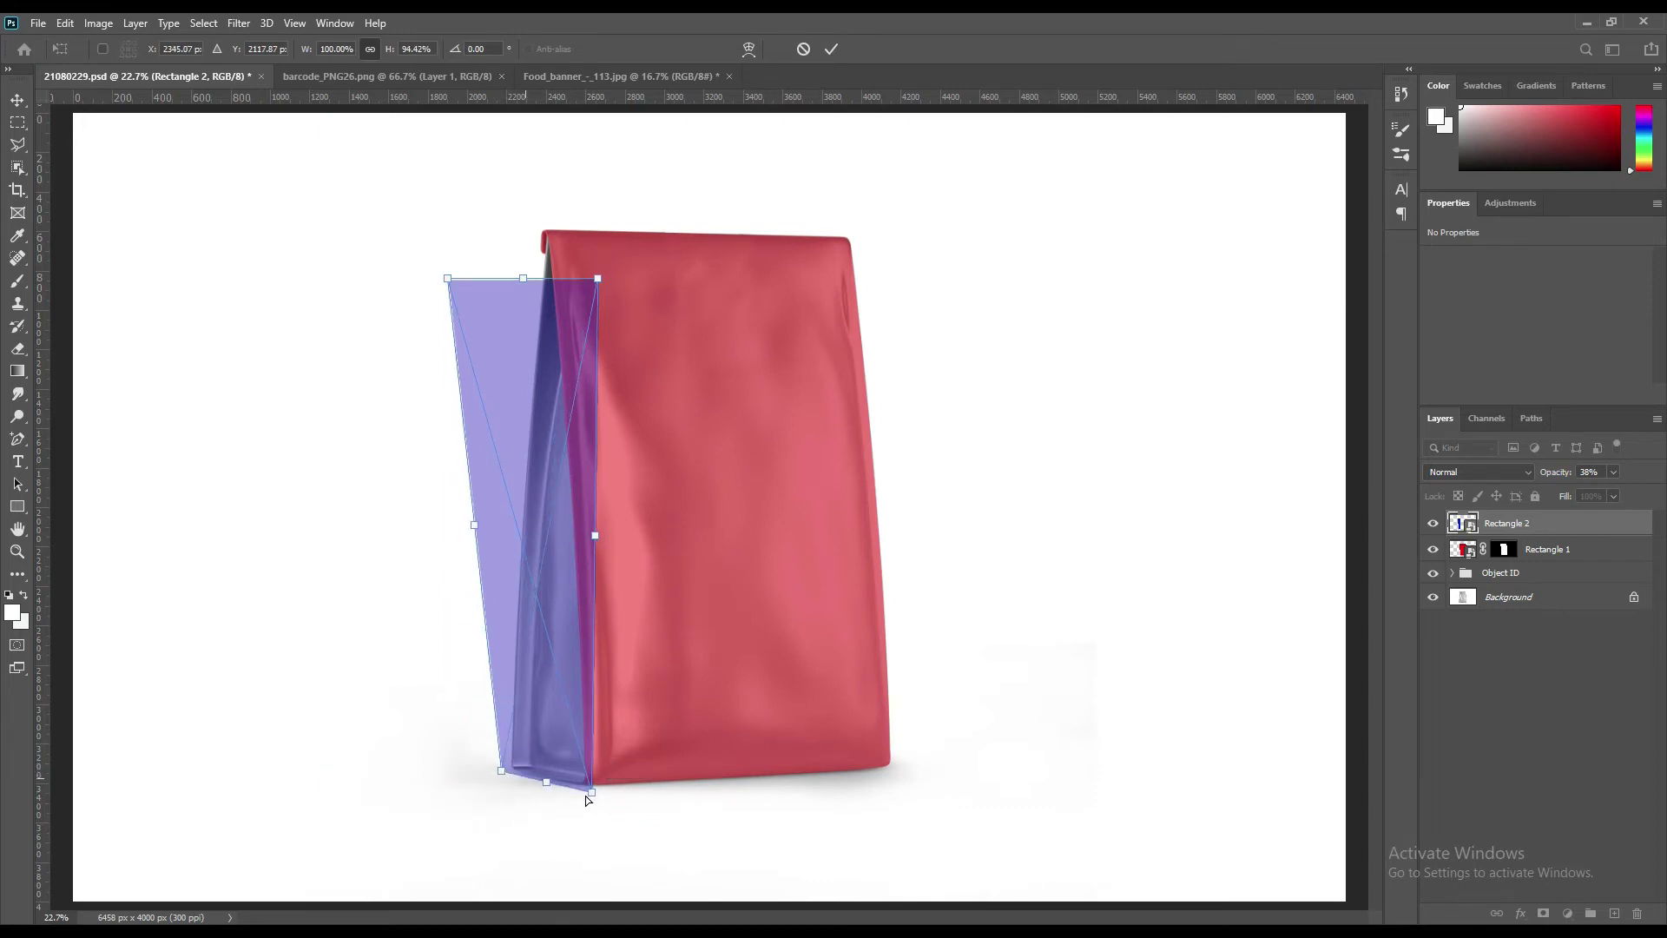
left_click_drag(447, 283, 534, 218)
left_click_drag(601, 281, 579, 228)
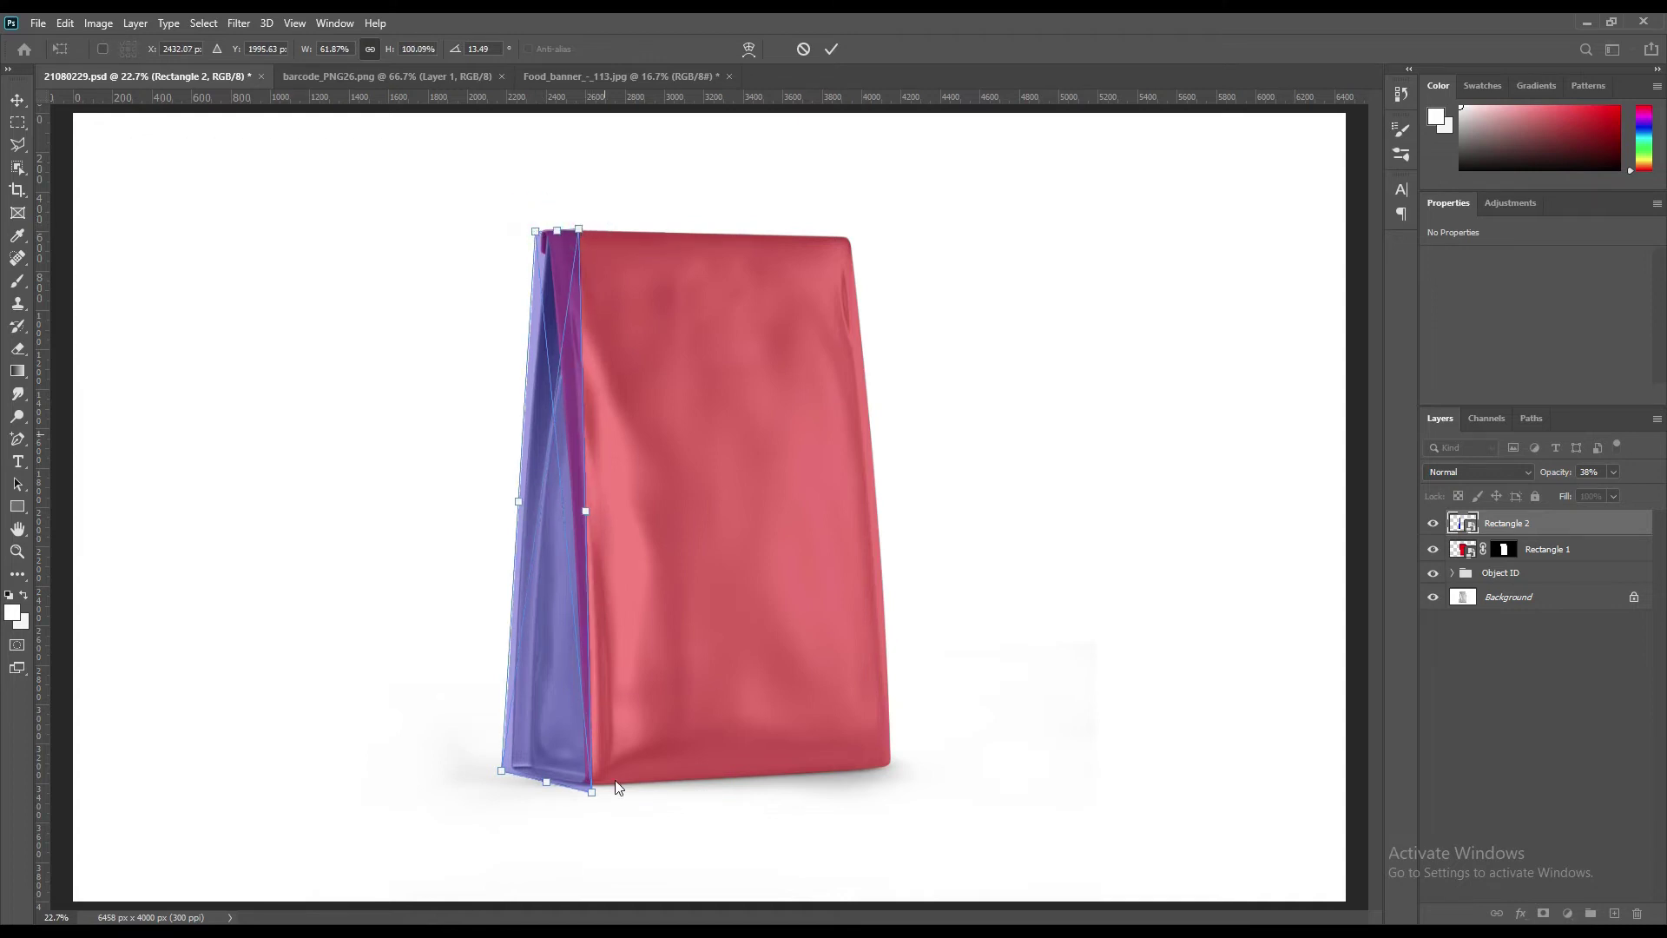
left_click(831, 50)
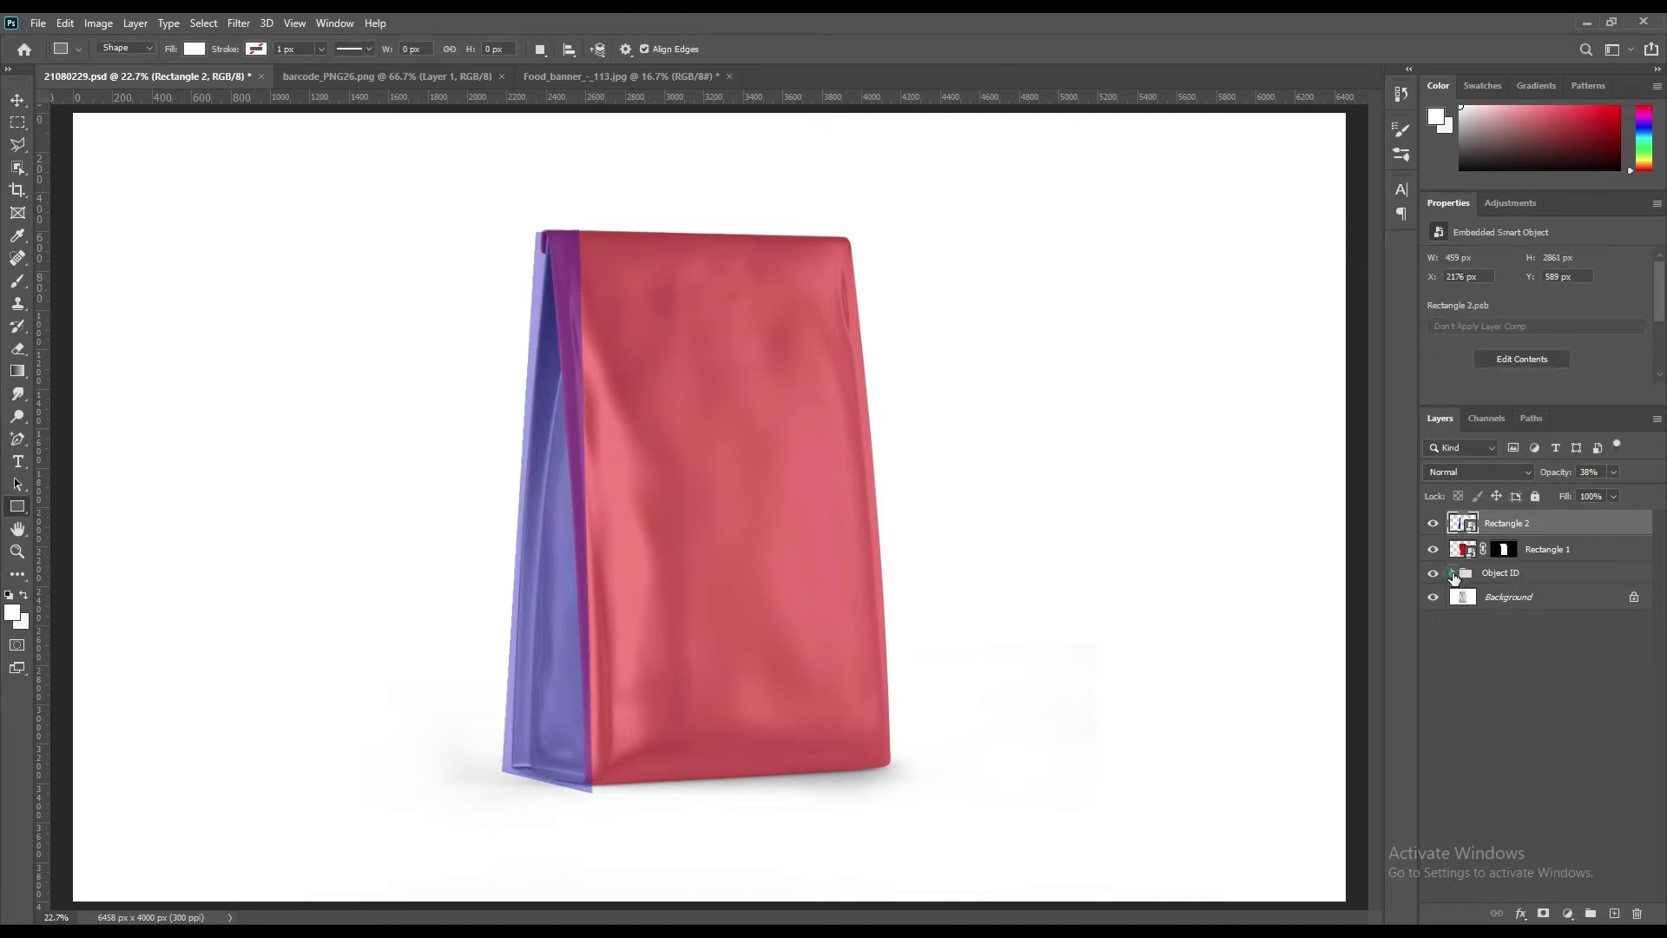
Step: Load Shape 2's side-panel outline as a selection
left_click(1452, 573)
left_click(1484, 627, "ctrl")
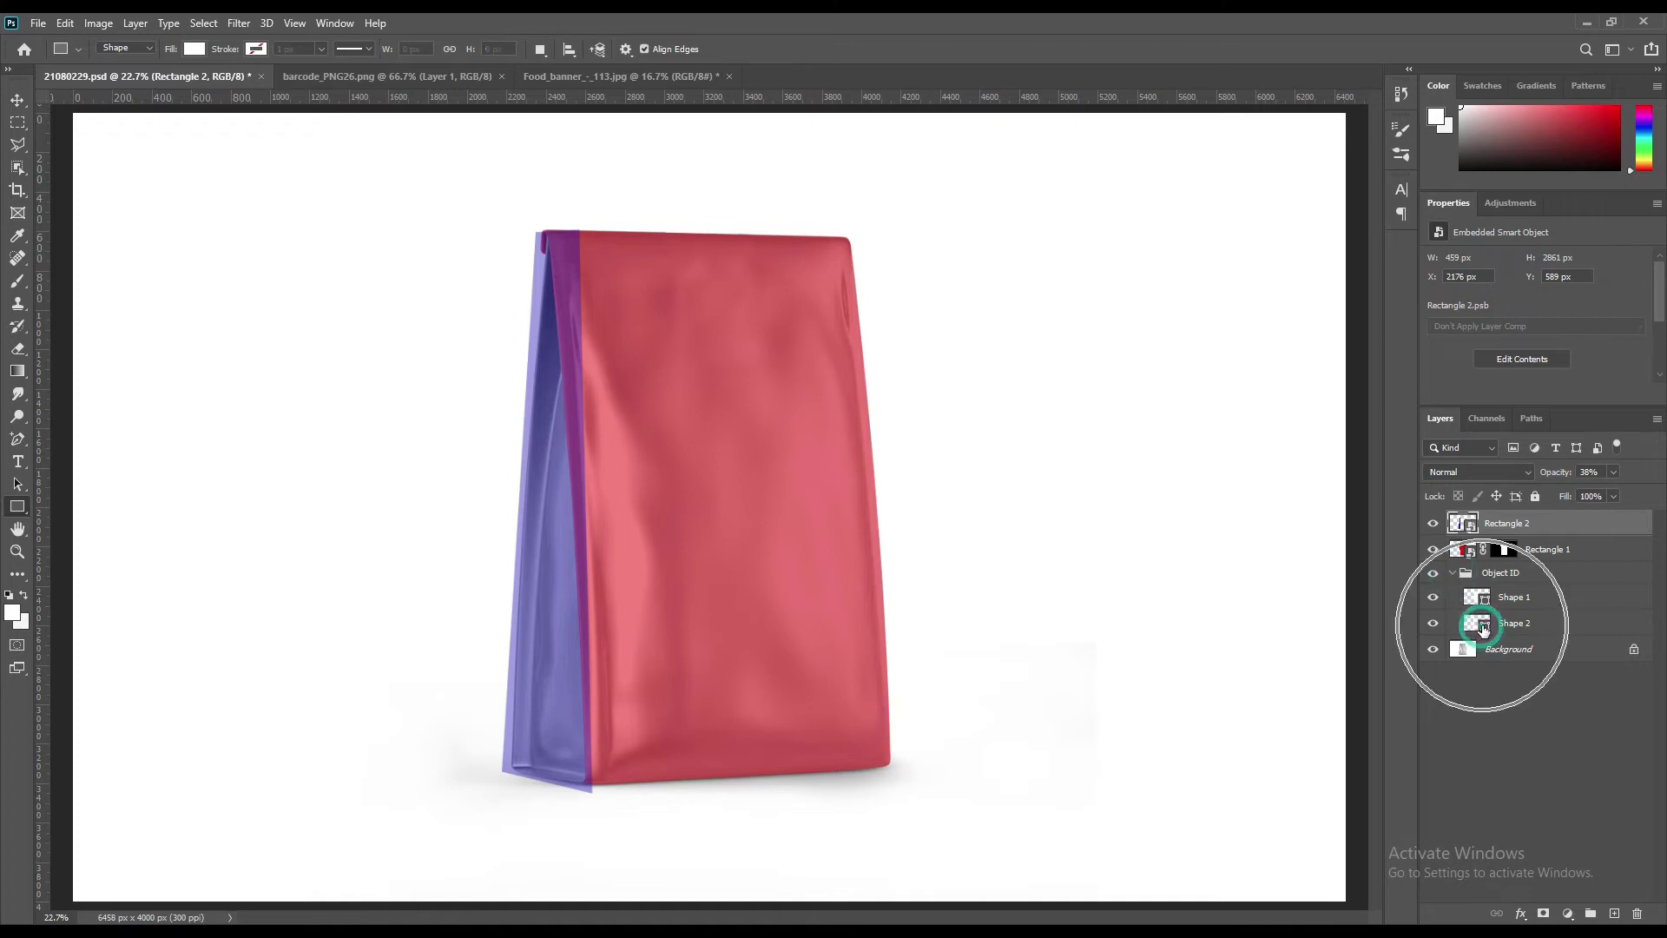
left_click(1453, 573)
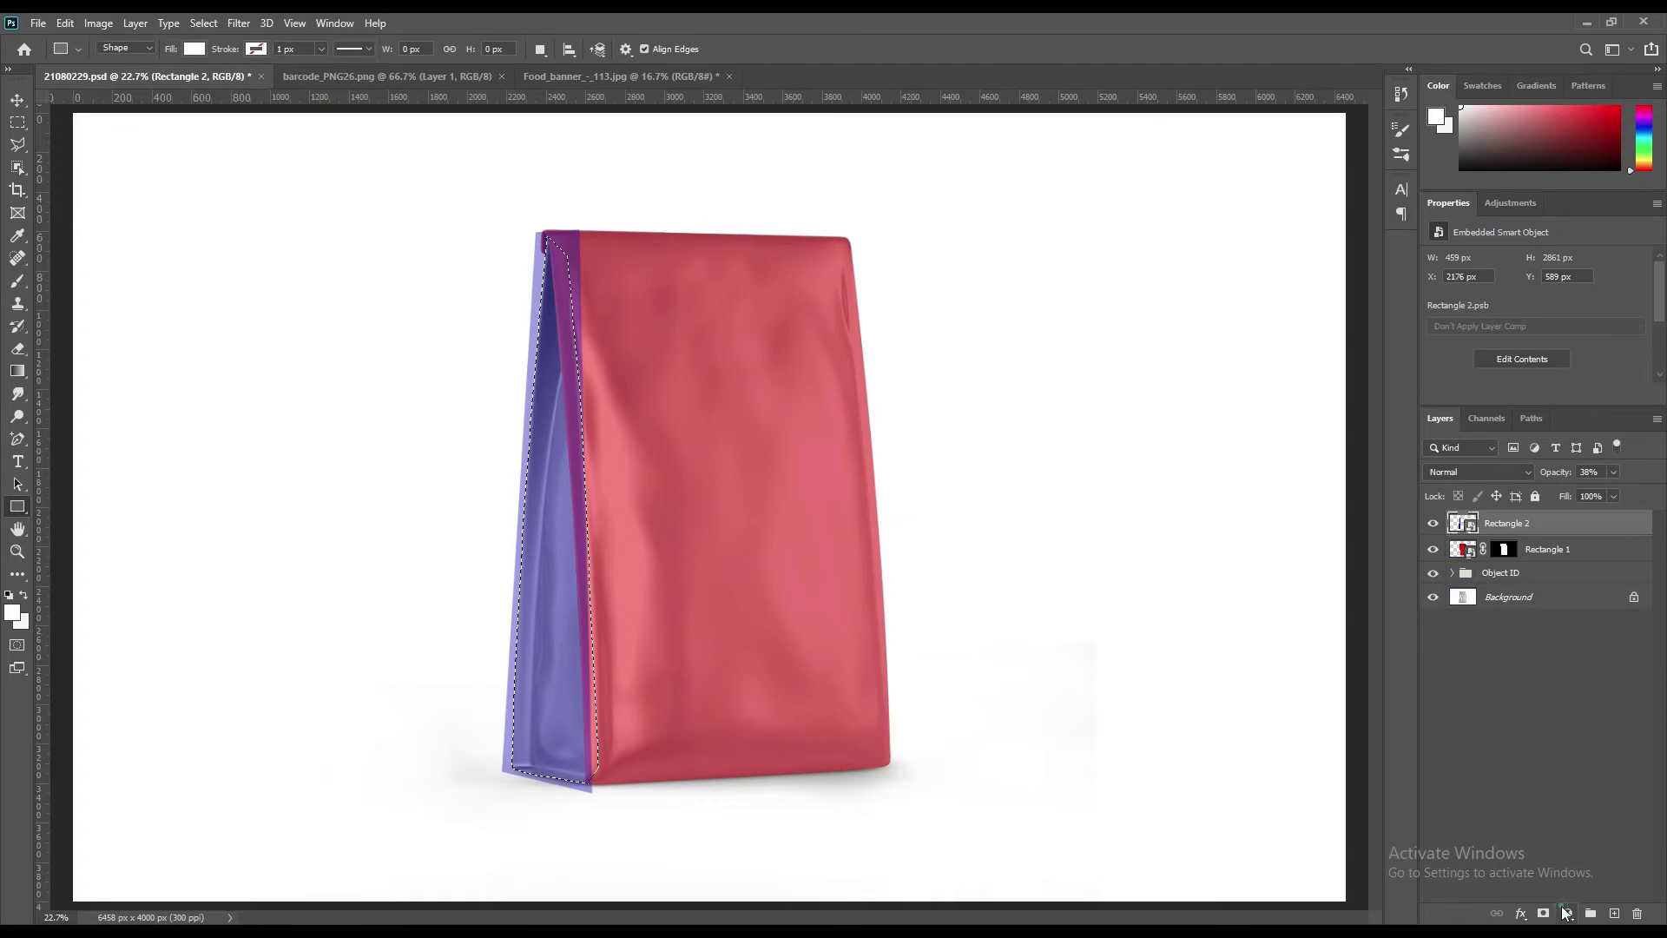
Step: Add a layer mask to Rectangle 2 that confines it to the side panel
left_click(1563, 911)
left_click(1512, 877)
left_click(1523, 914)
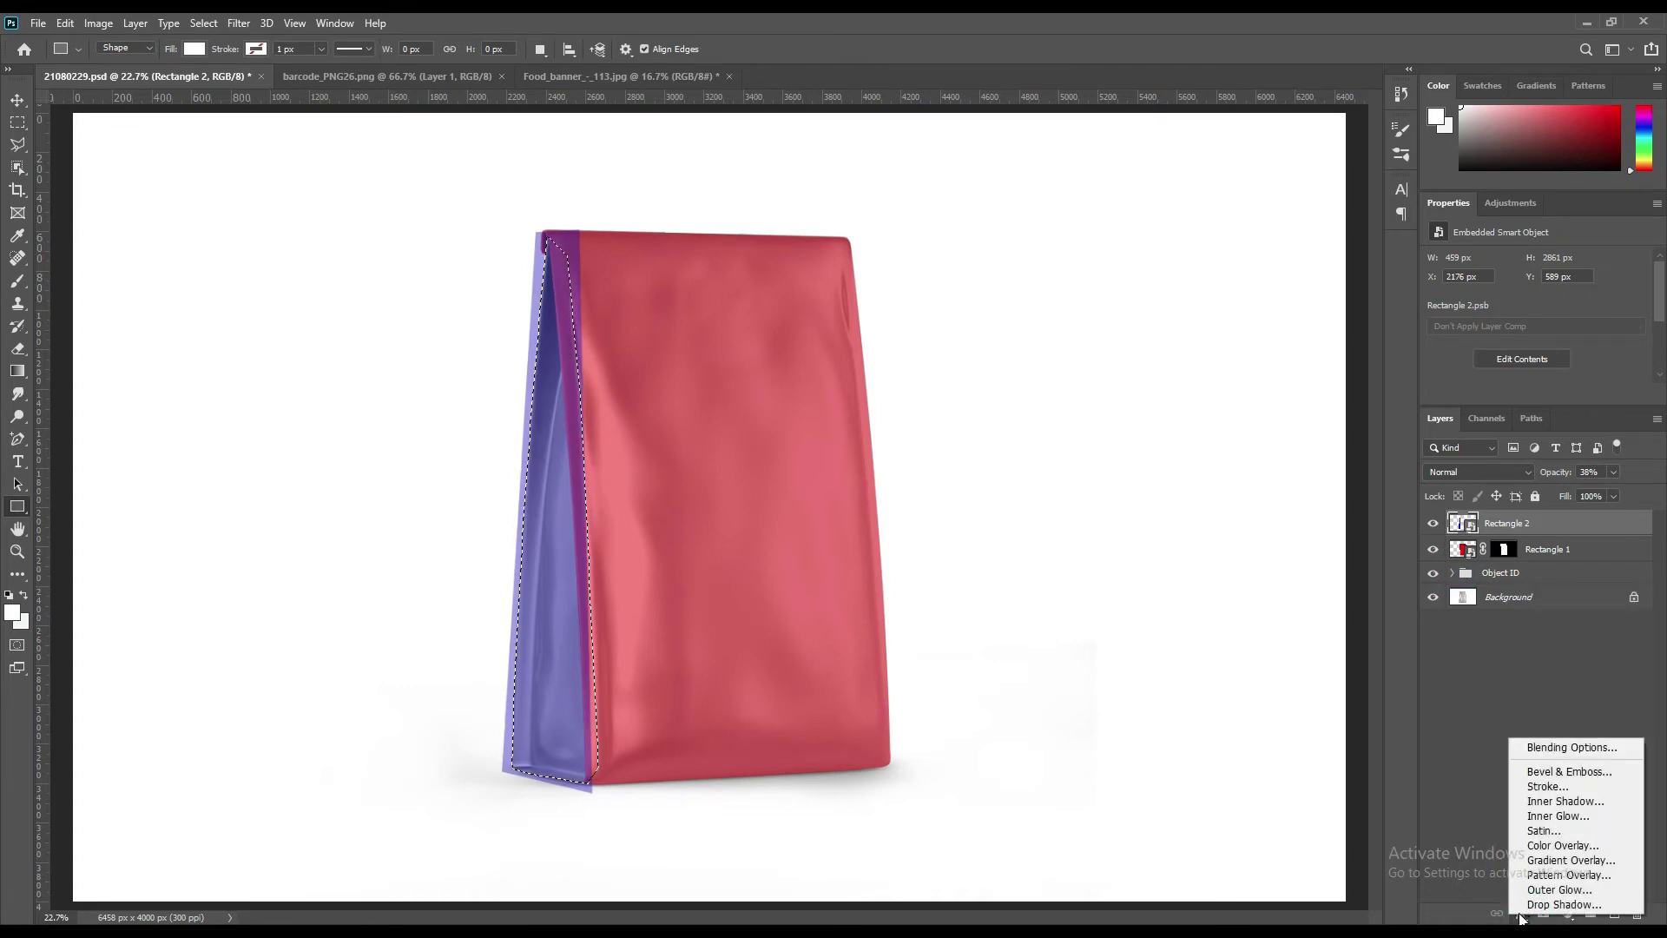
left_click(1477, 862)
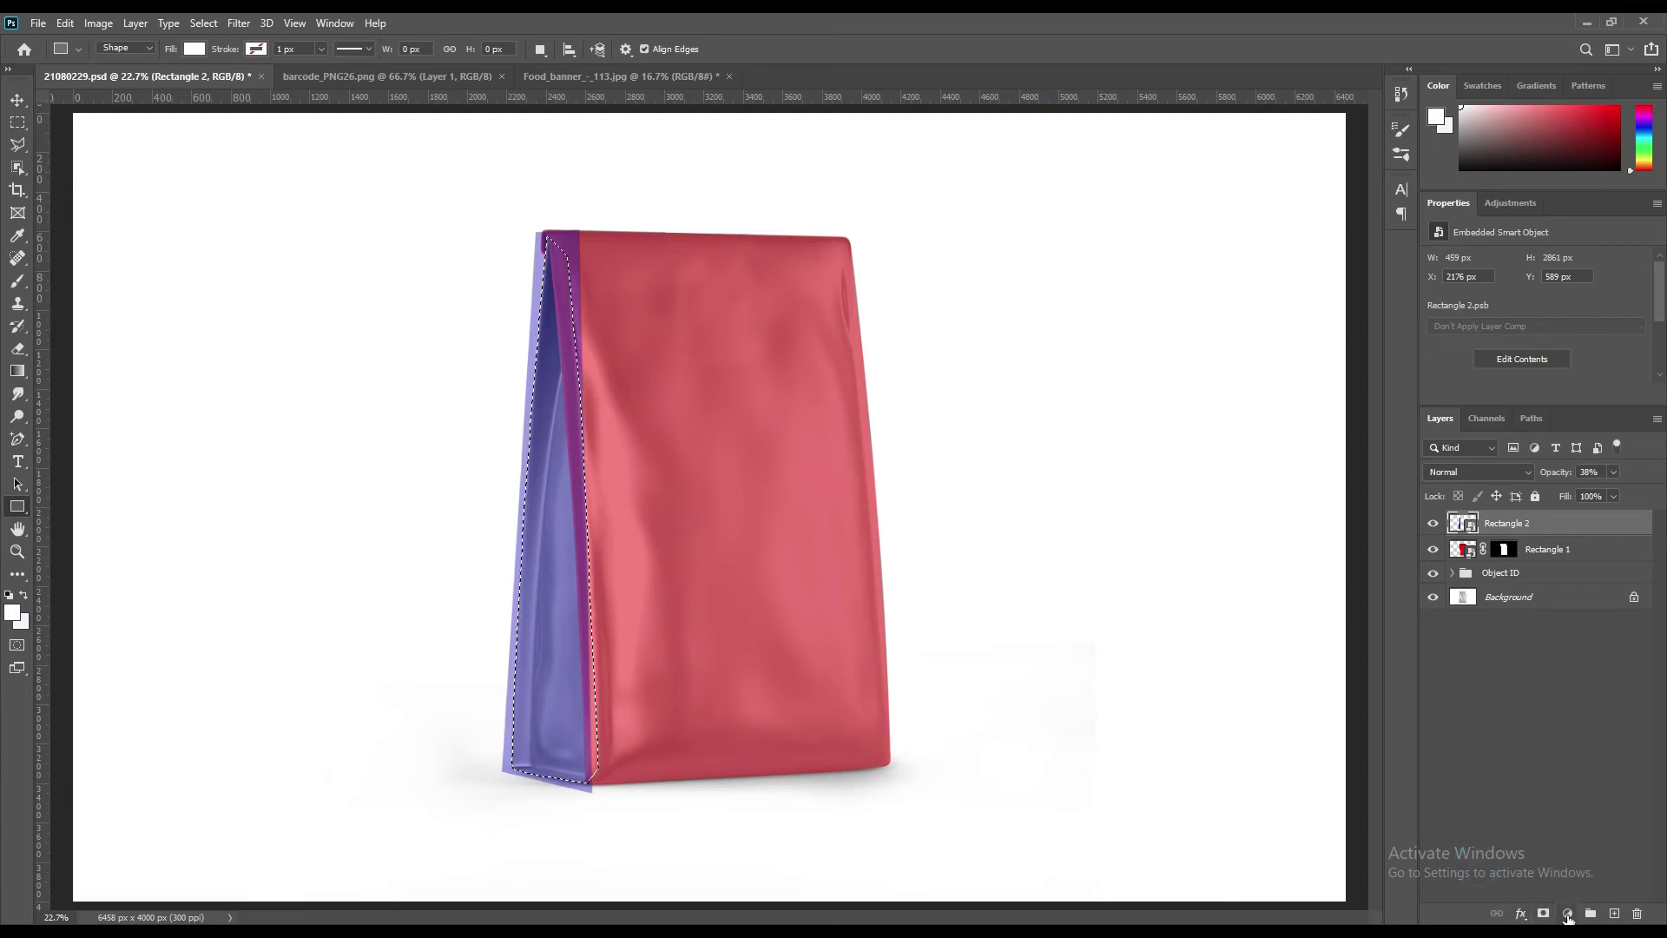
left_click(1524, 915)
left_click(1477, 787)
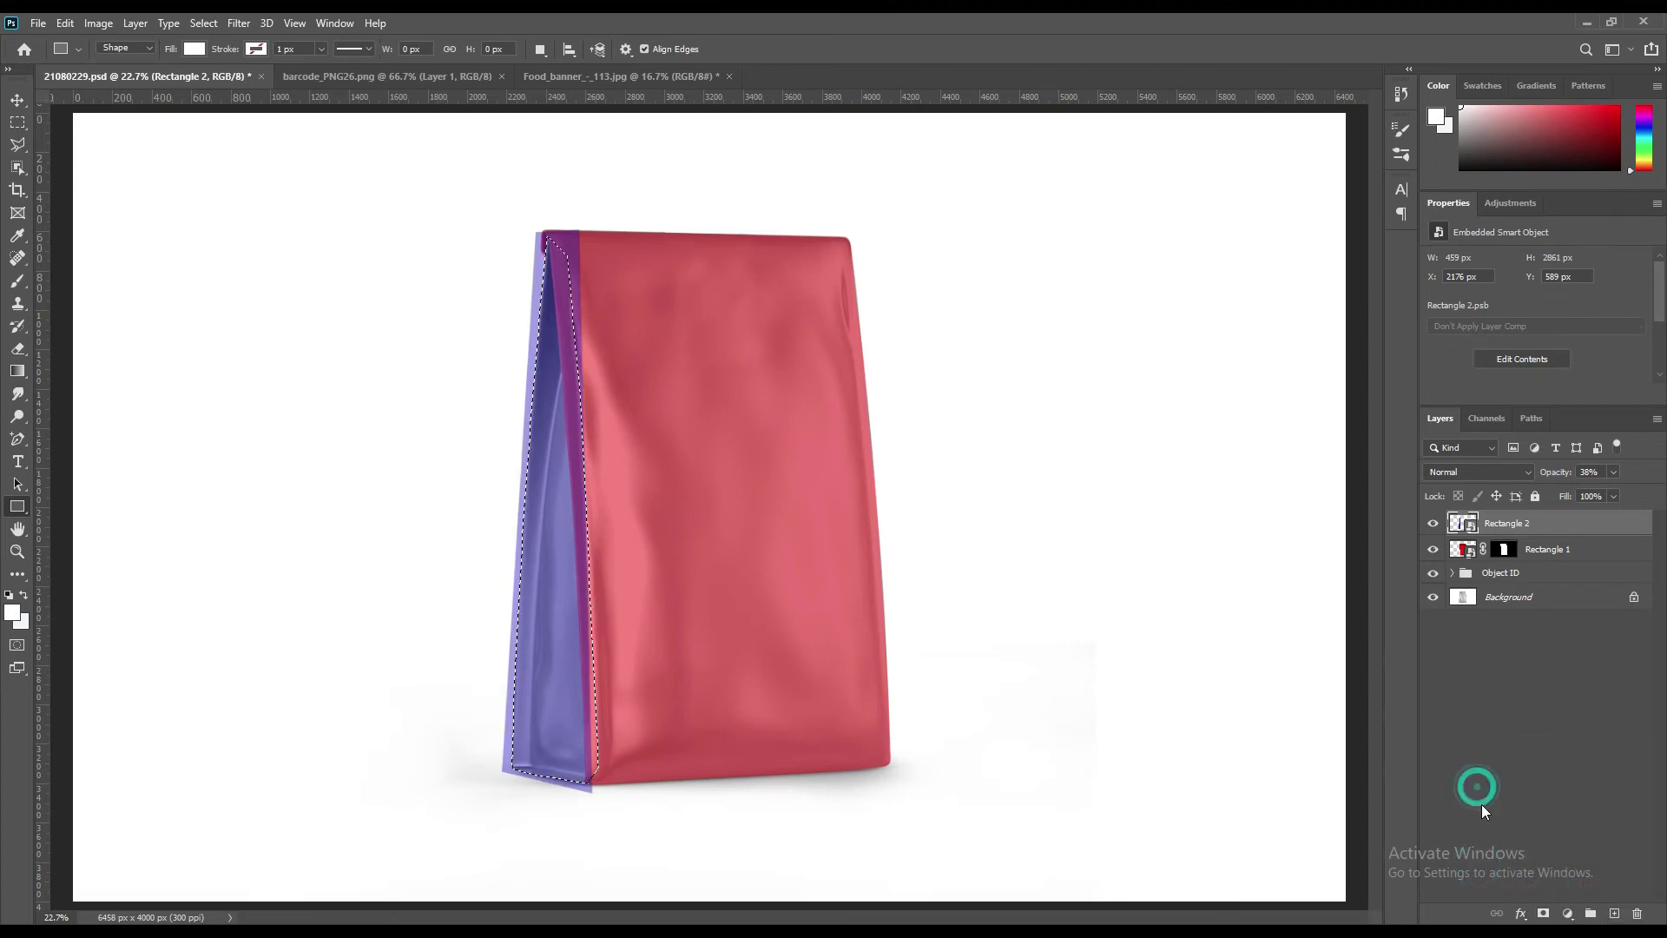
left_click(1543, 913)
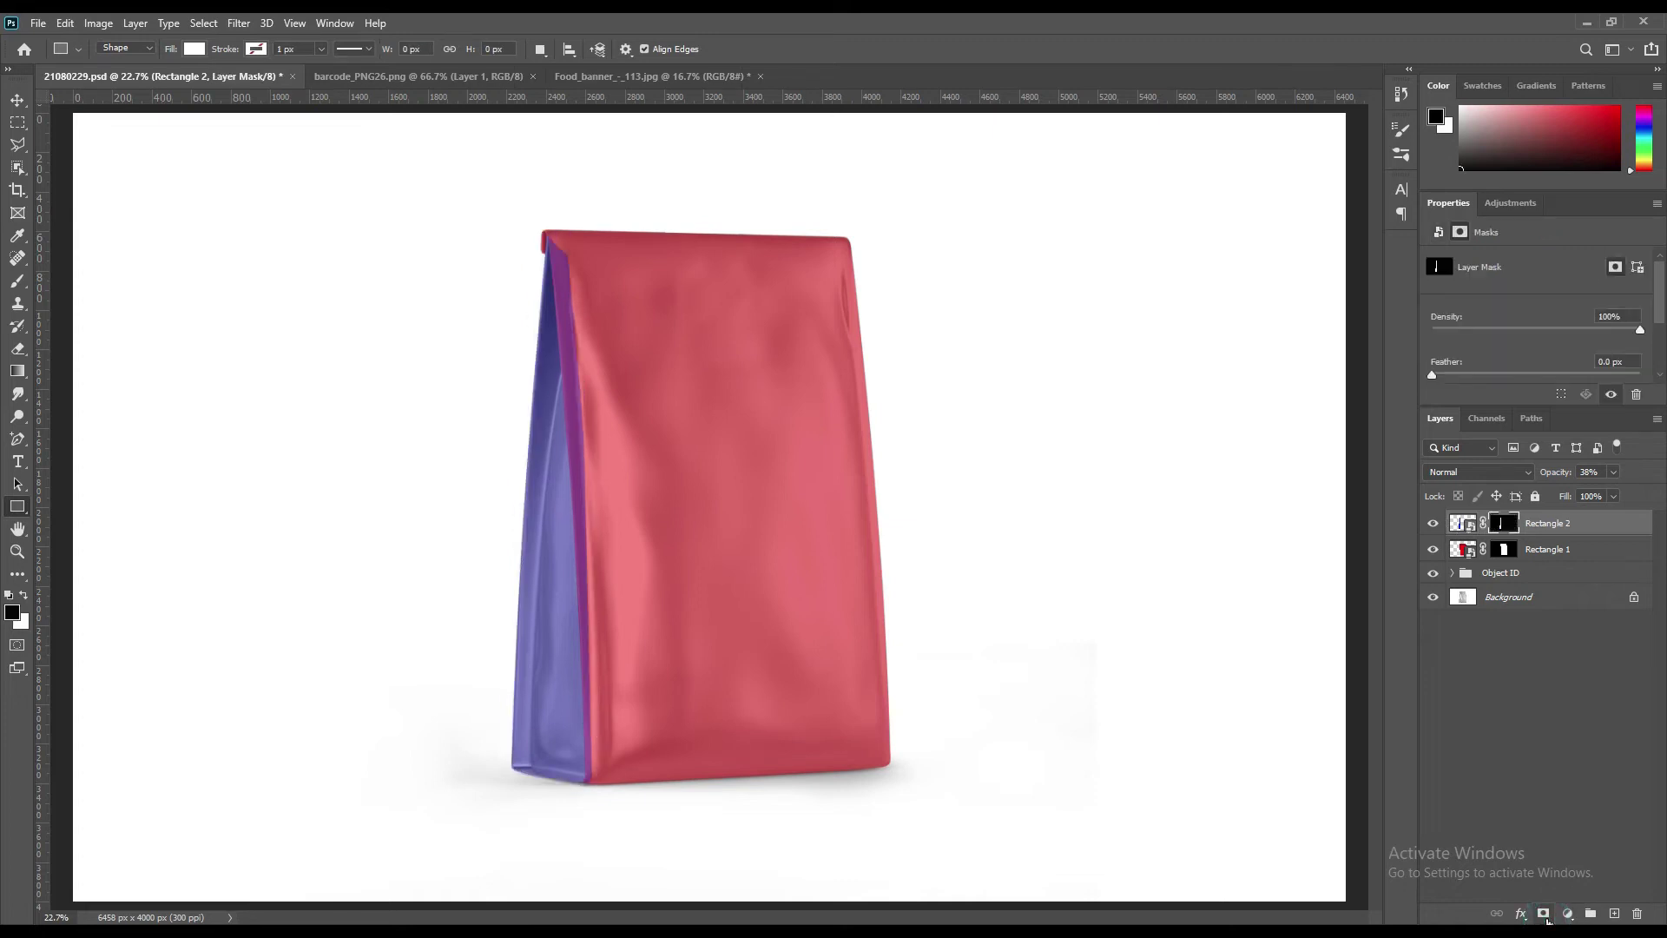
left_click(1538, 738)
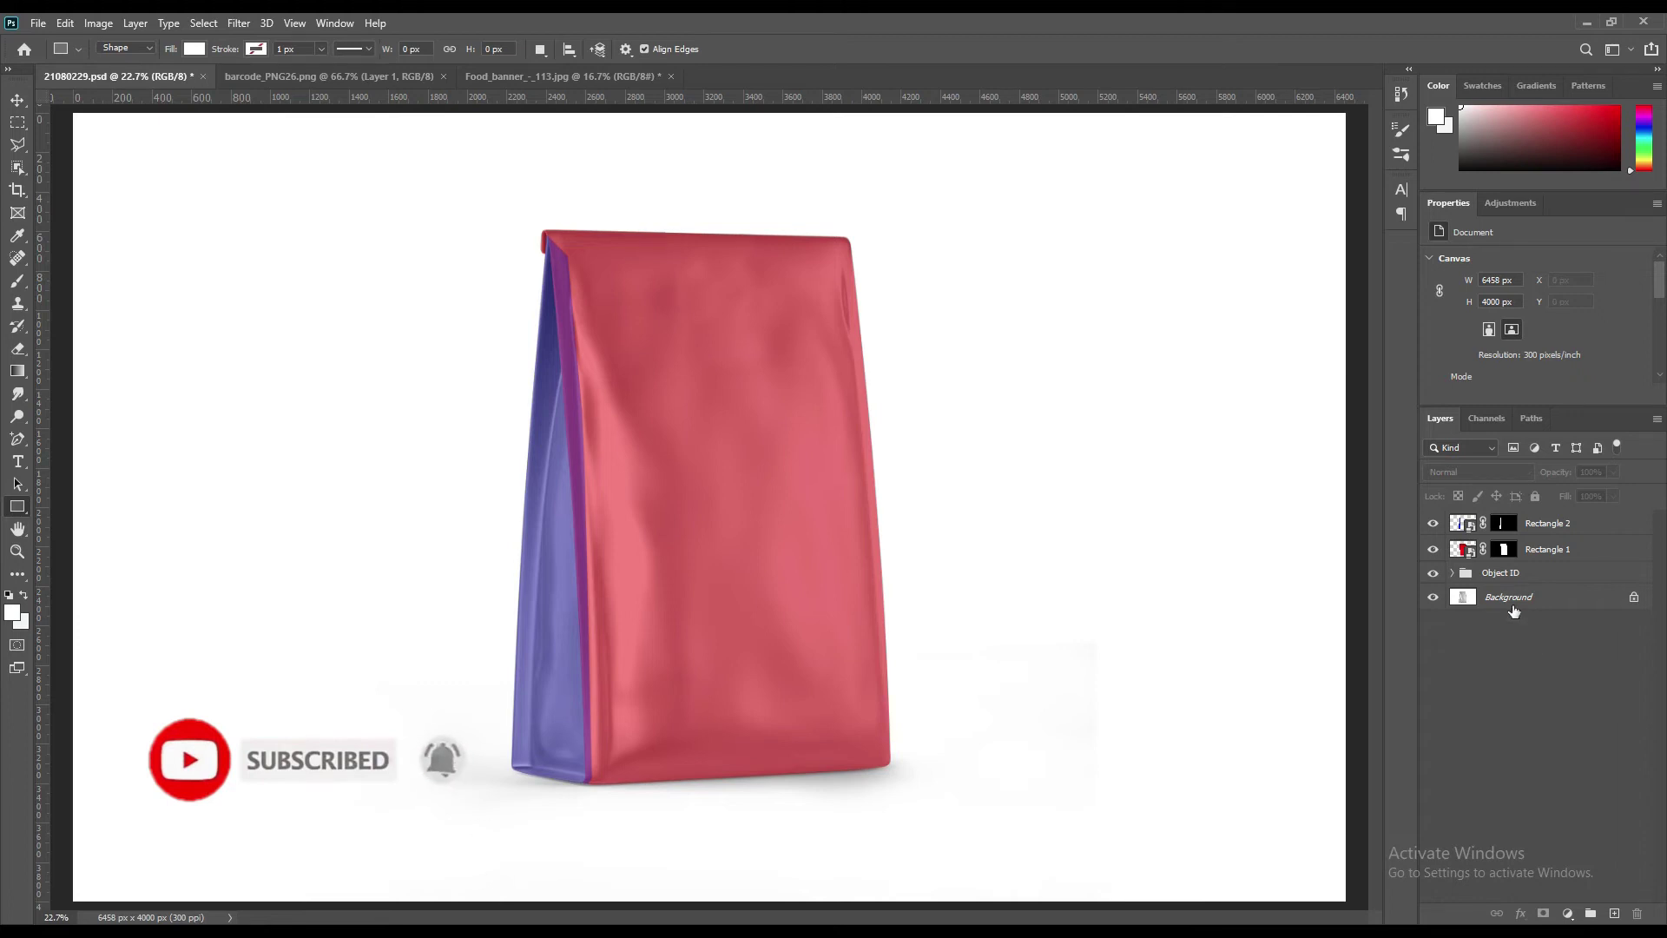
Step: Load Rectangle 1's front-panel mask as a selection and target Rectangle 2's mask
left_click(18, 101)
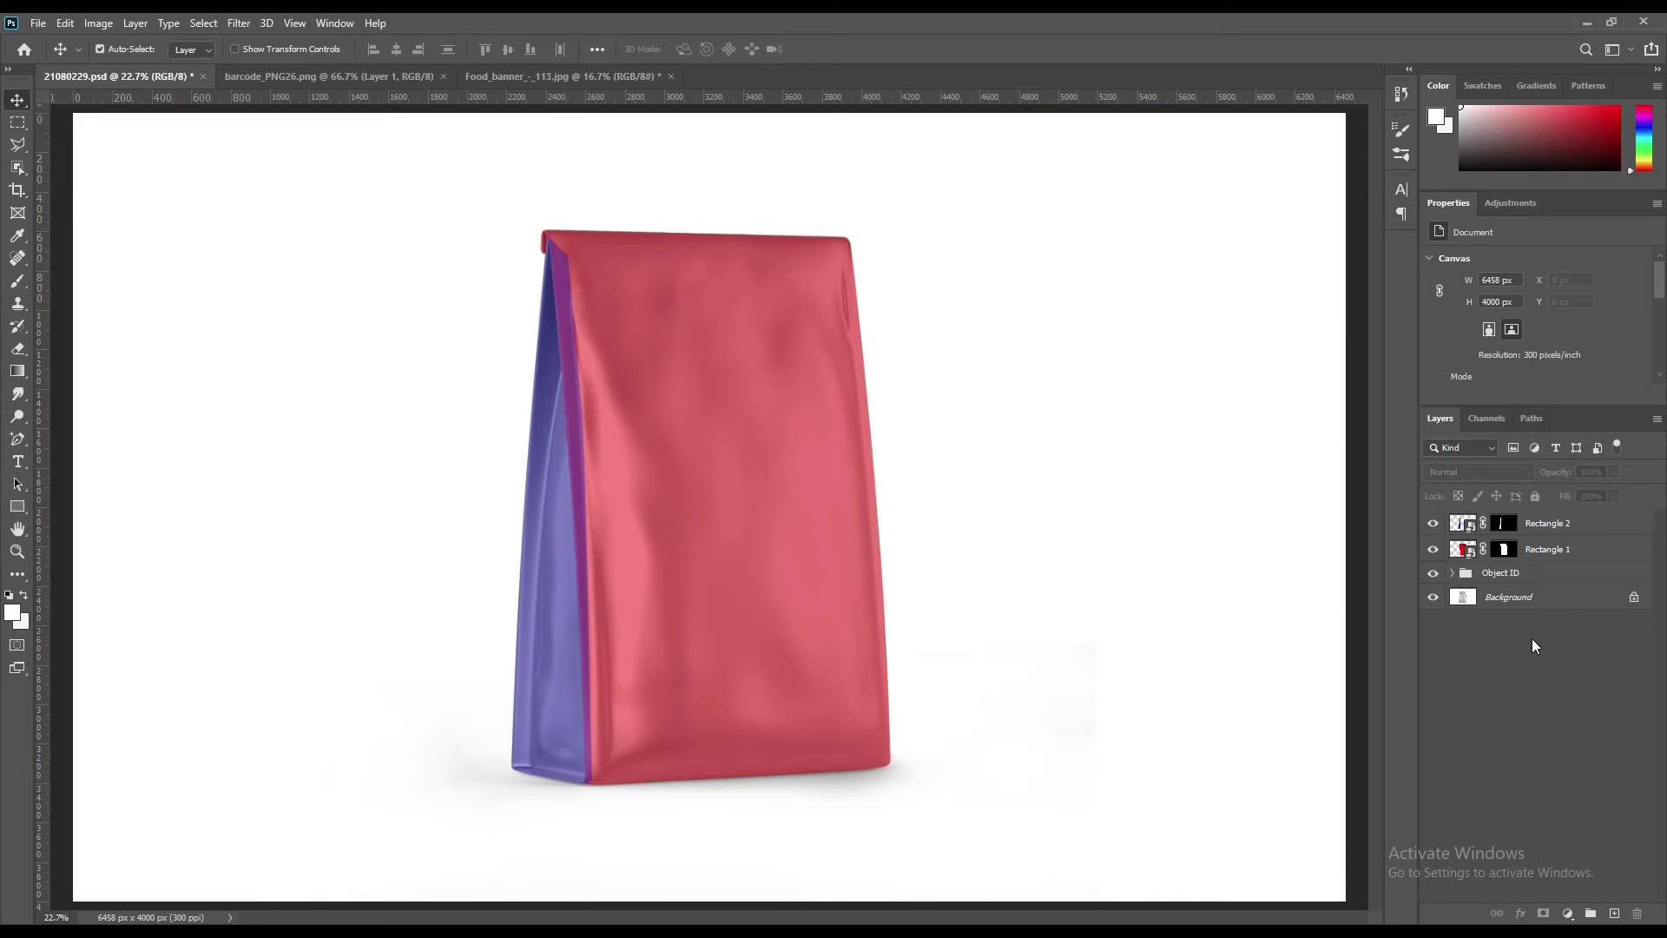
left_click(1503, 548)
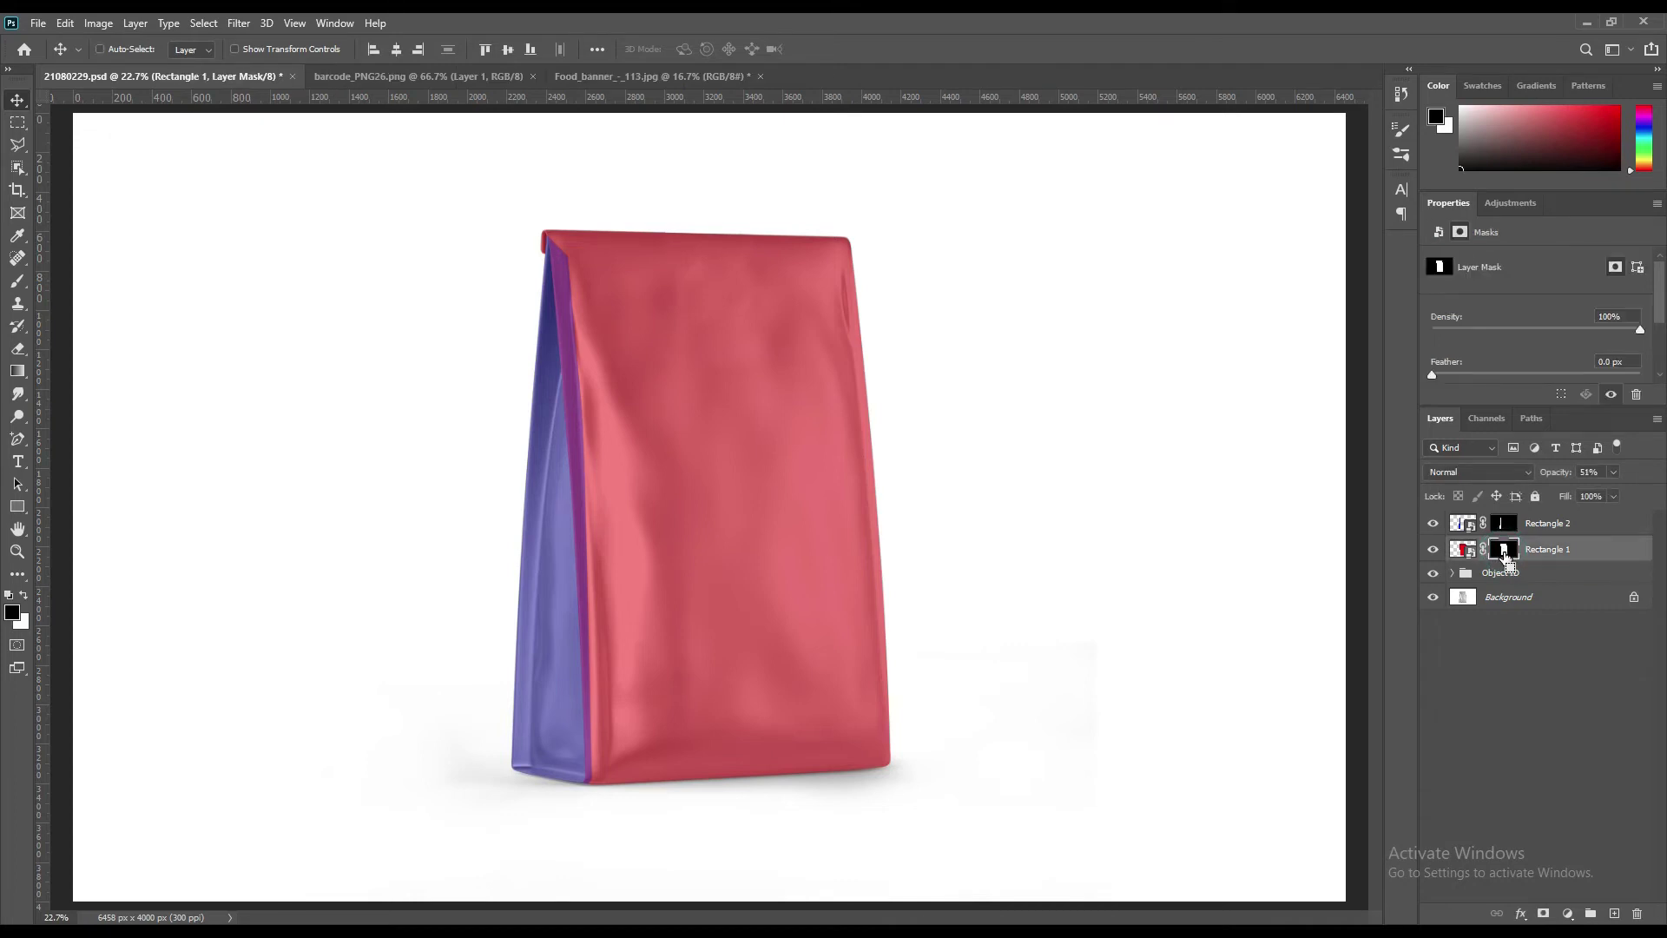
left_click(1505, 554, "ctrl")
left_click(1500, 522)
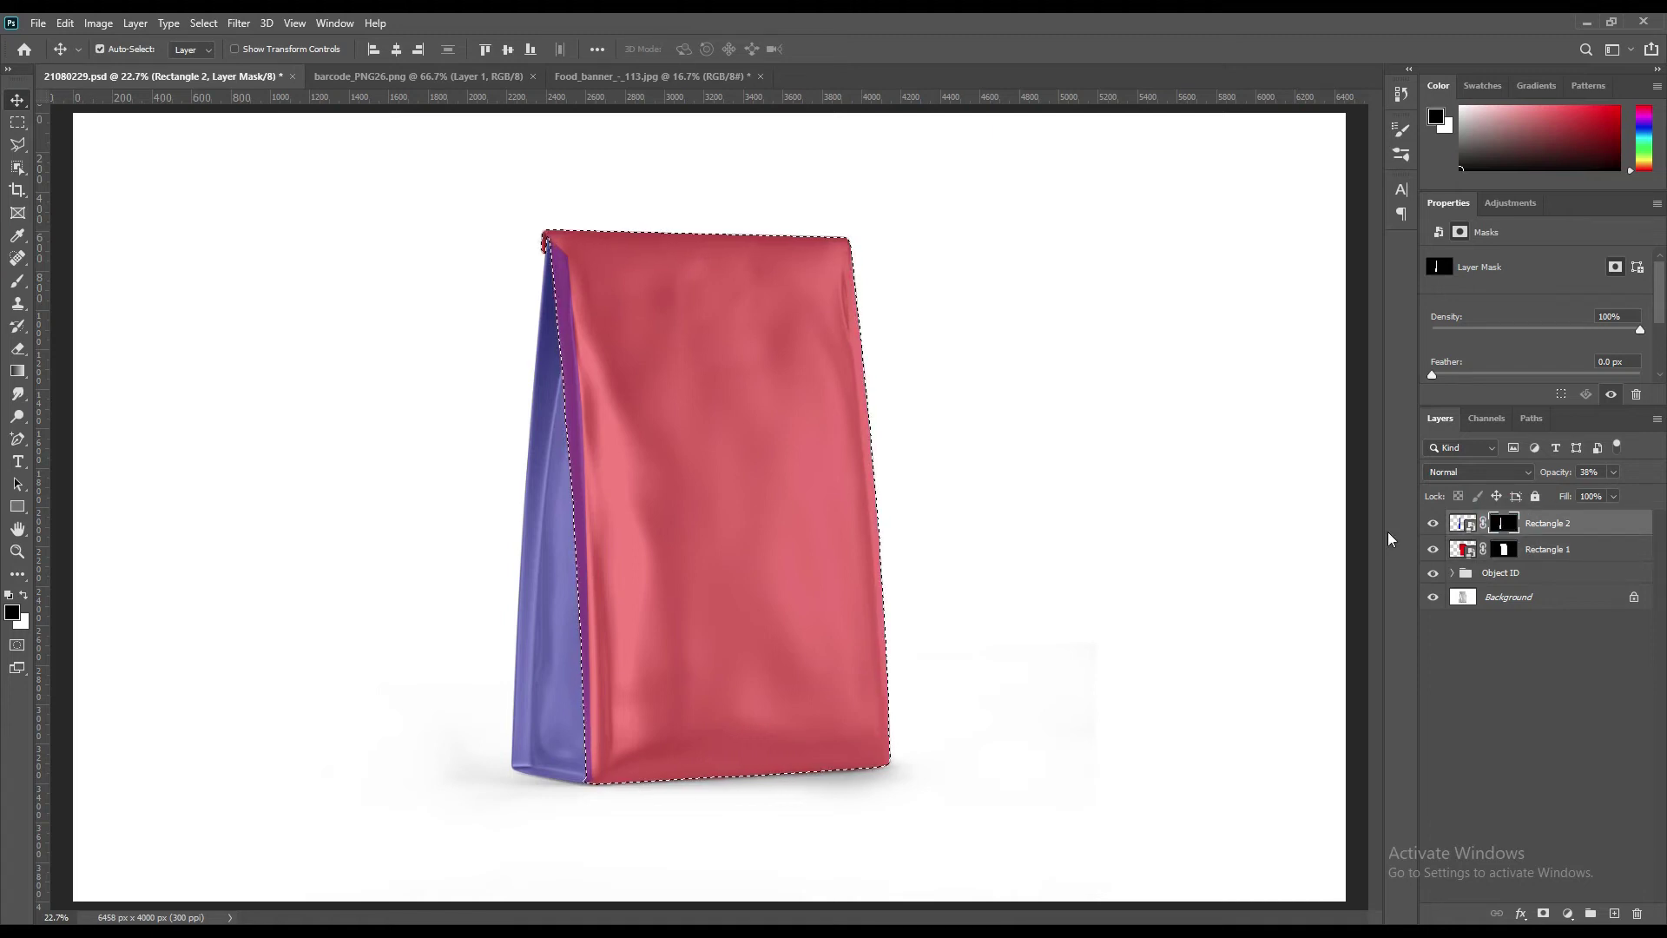
Step: Paint black on Rectangle 2's mask to remove the blue from the front panel, then deselect
left_click(17, 283)
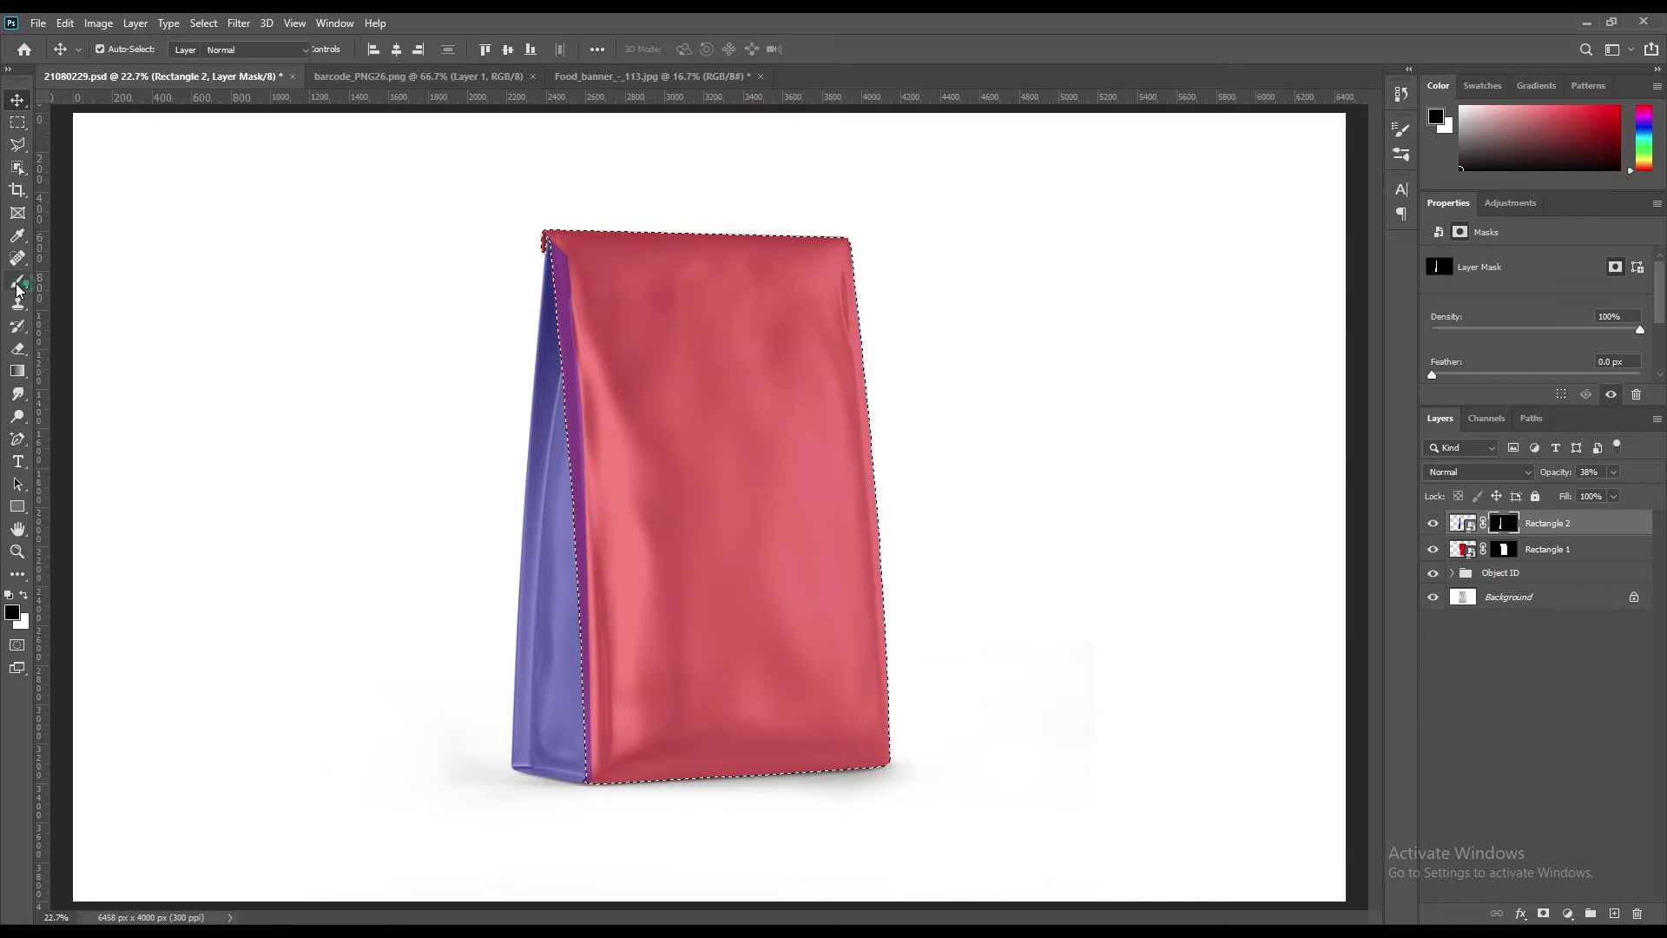
left_click(12, 612)
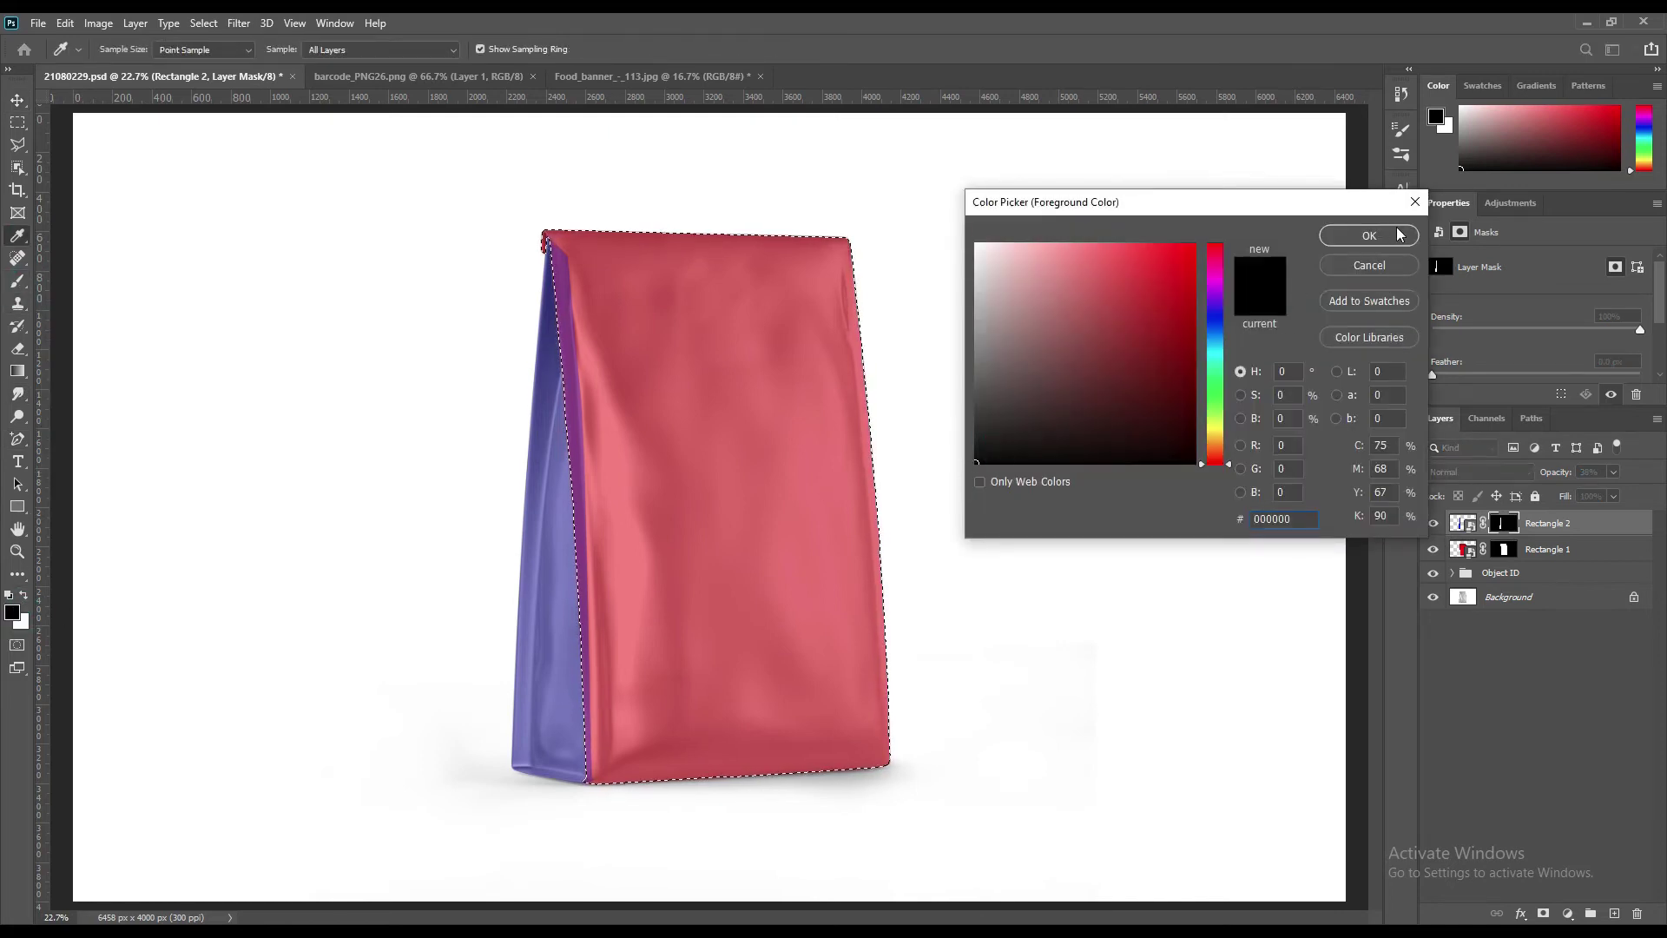
left_click(1369, 235)
key("bracketleft")
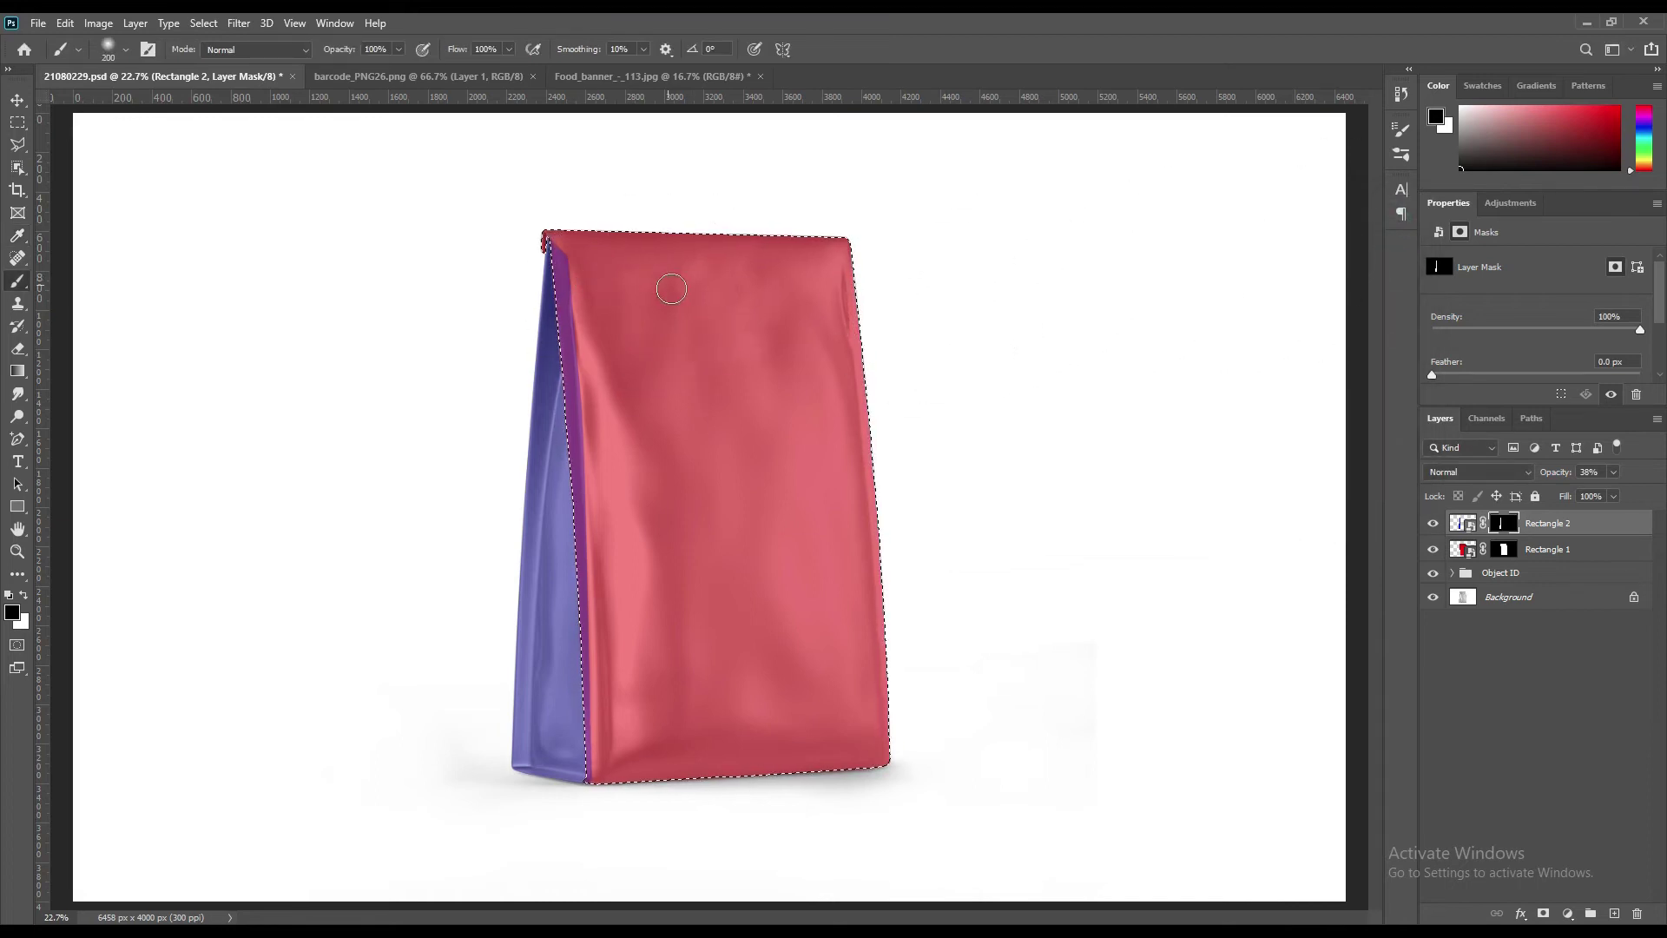
left_click(338, 50)
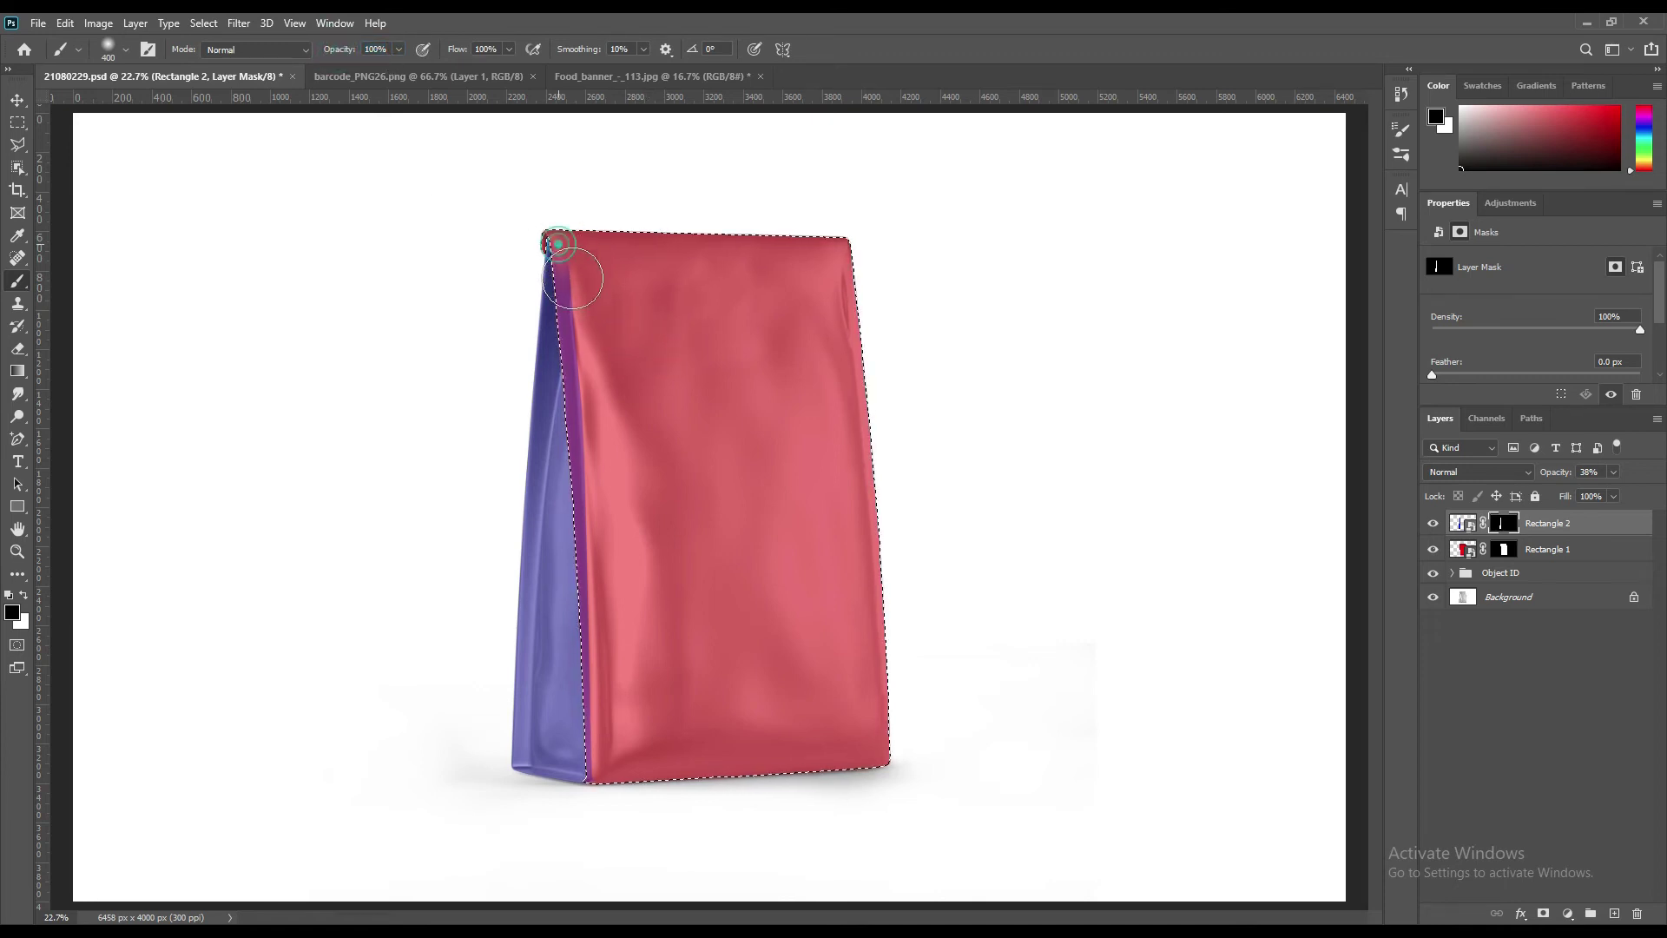
left_click_drag(550, 246, 582, 445)
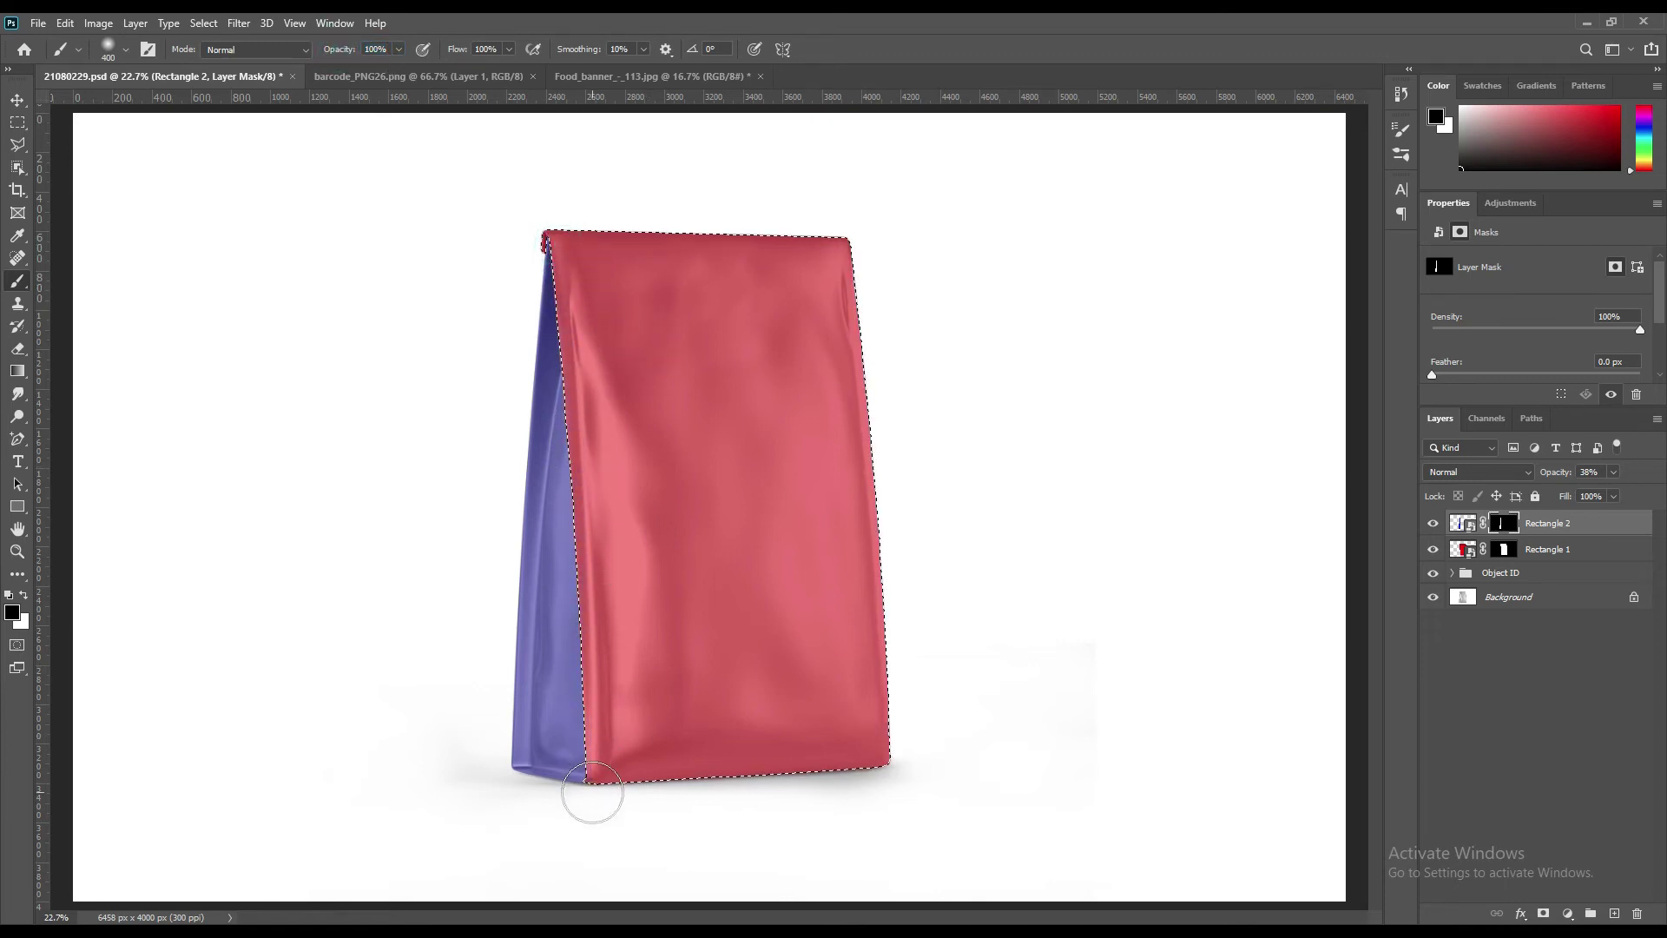
key("ctrl+d")
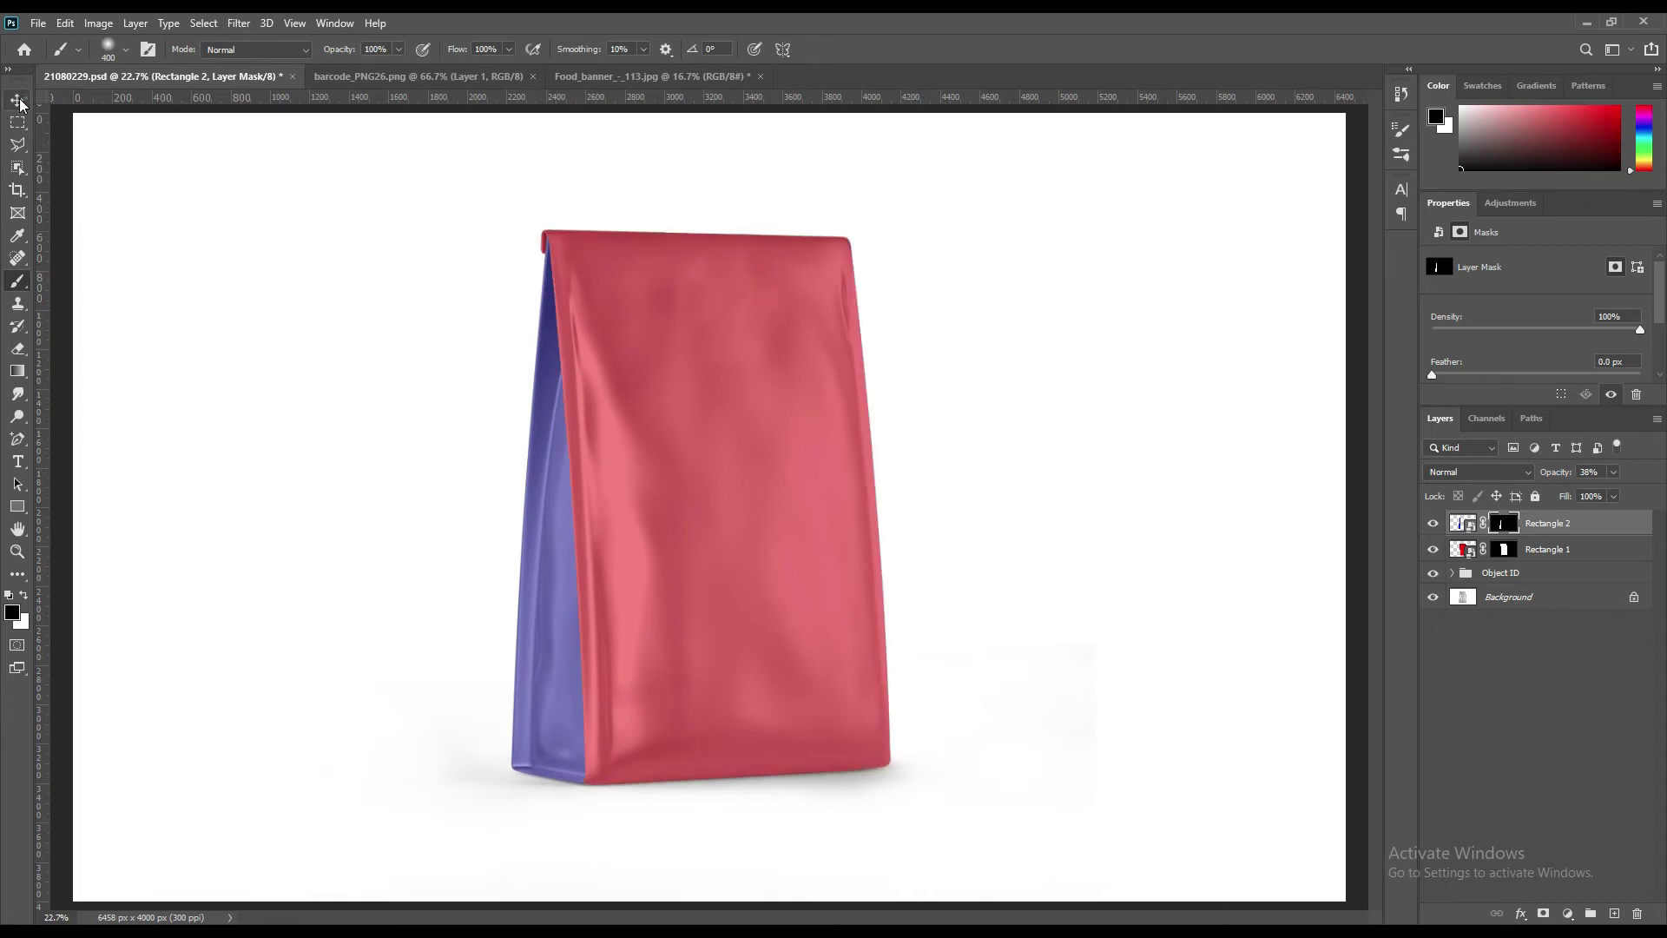
Step: Raise Rectangle 2's opacity to 100% and select the red Rectangle 1 layer
left_click(19, 100)
left_click_drag(1552, 471, 1561, 472)
left_click(1537, 549)
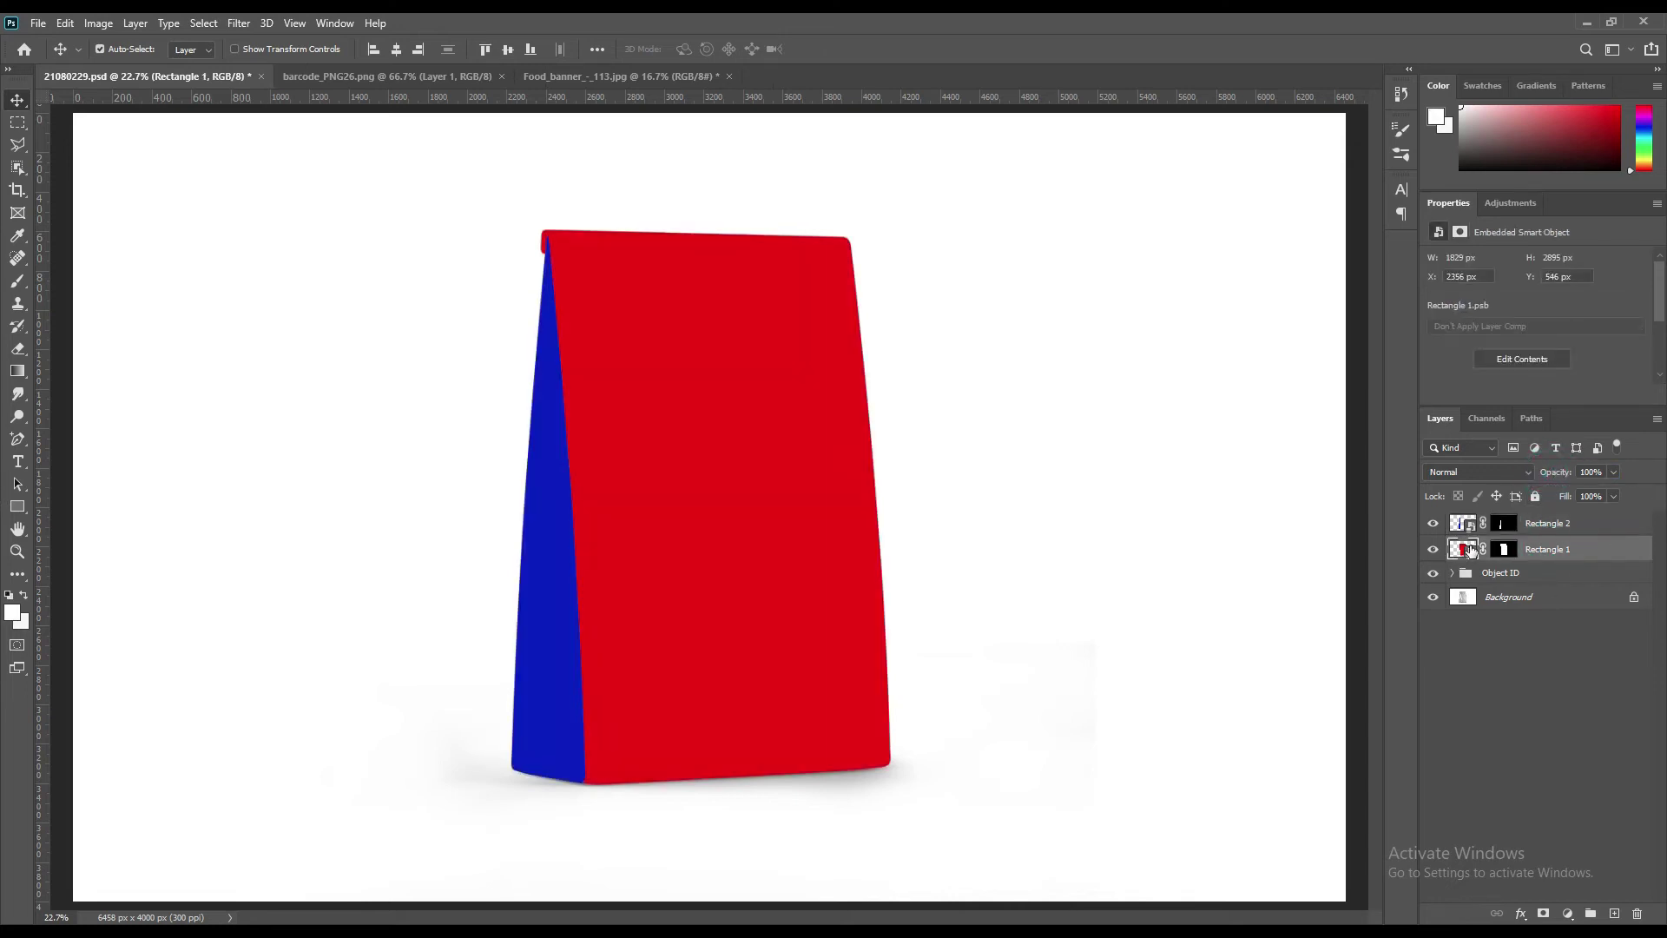
Step: Place the coffee banner inside Rectangle 1's contents, scaled to reach the canvas bottom
double_click(1467, 549)
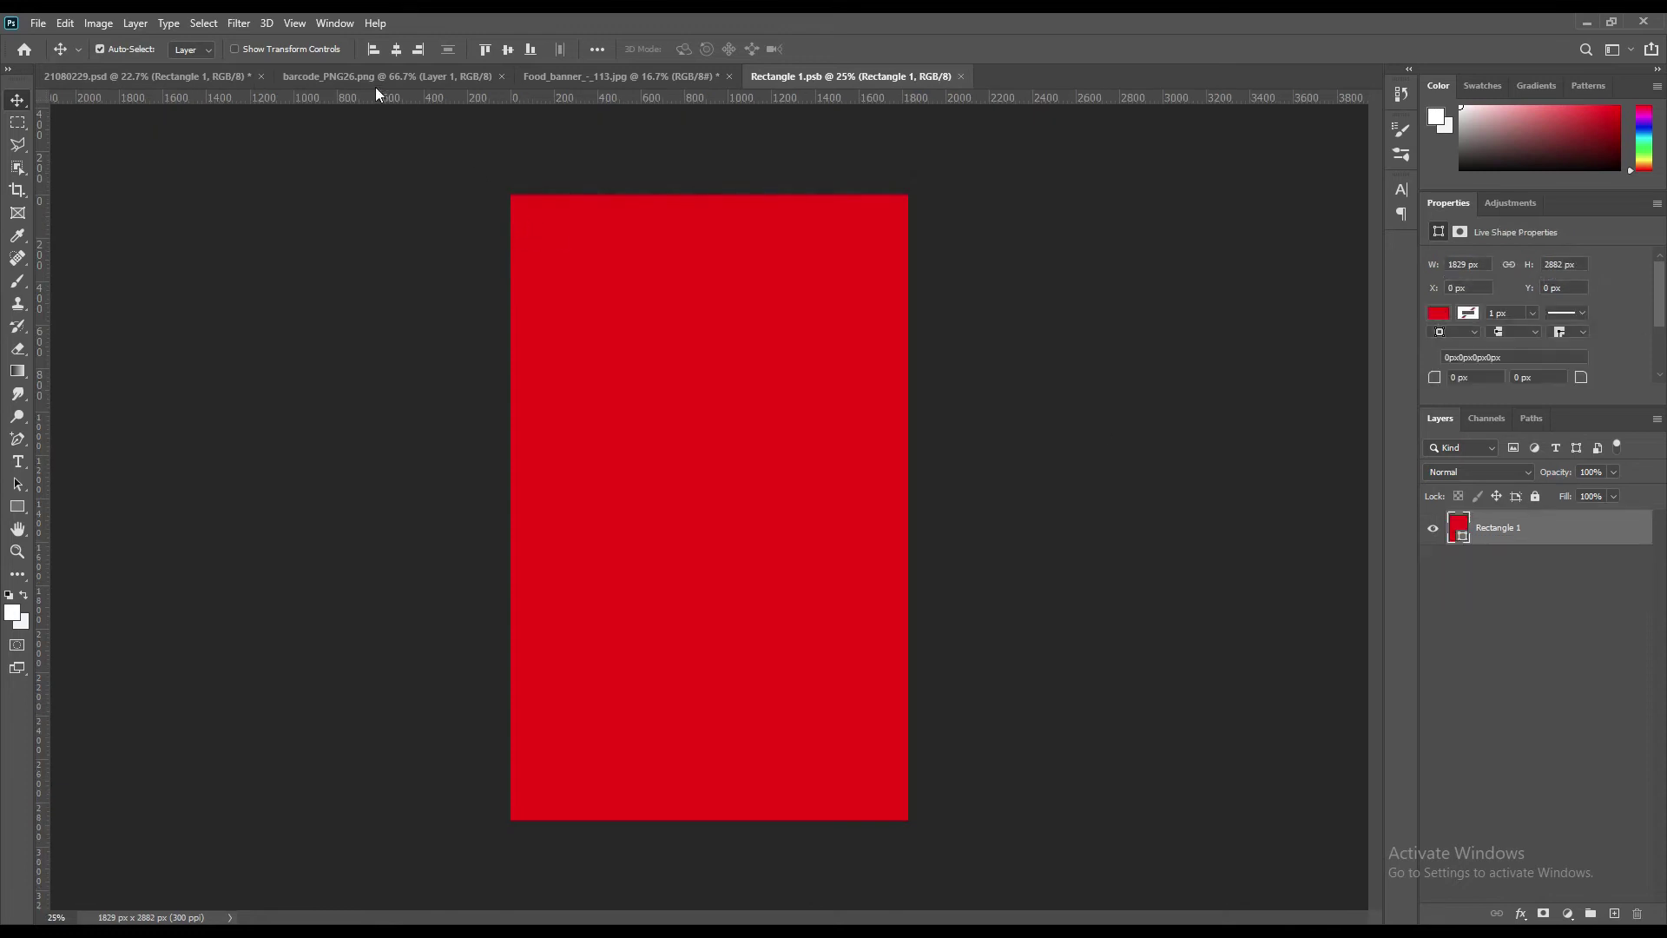
left_click(538, 77)
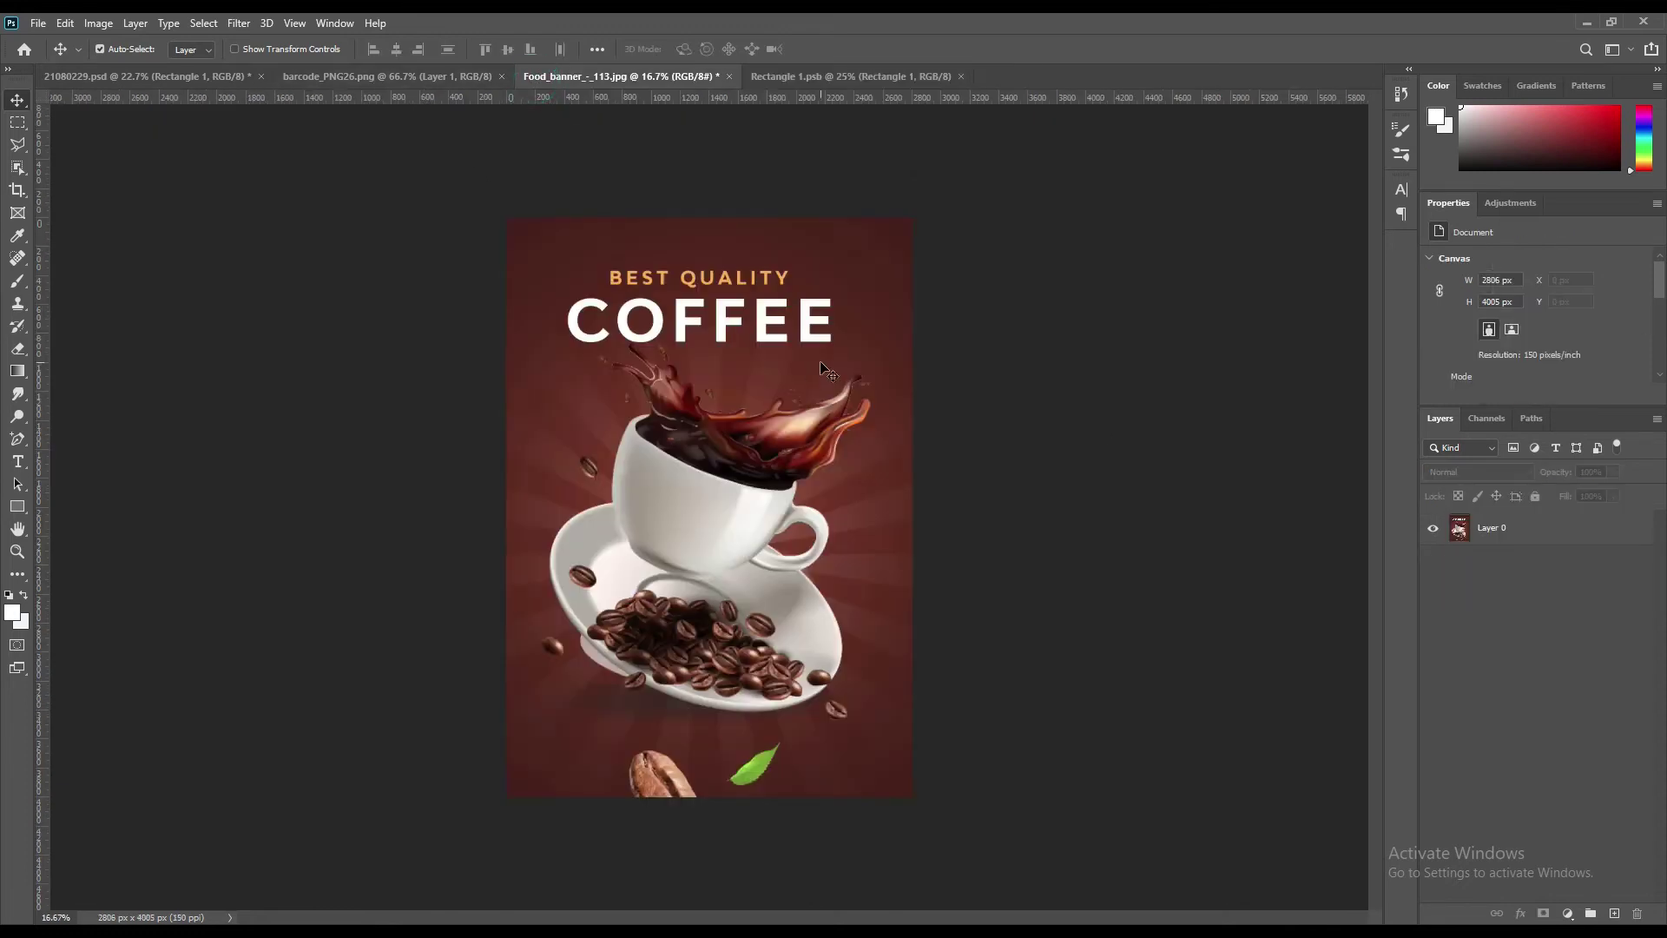
left_click_drag(1491, 527, 747, 413)
key("ctrl+t")
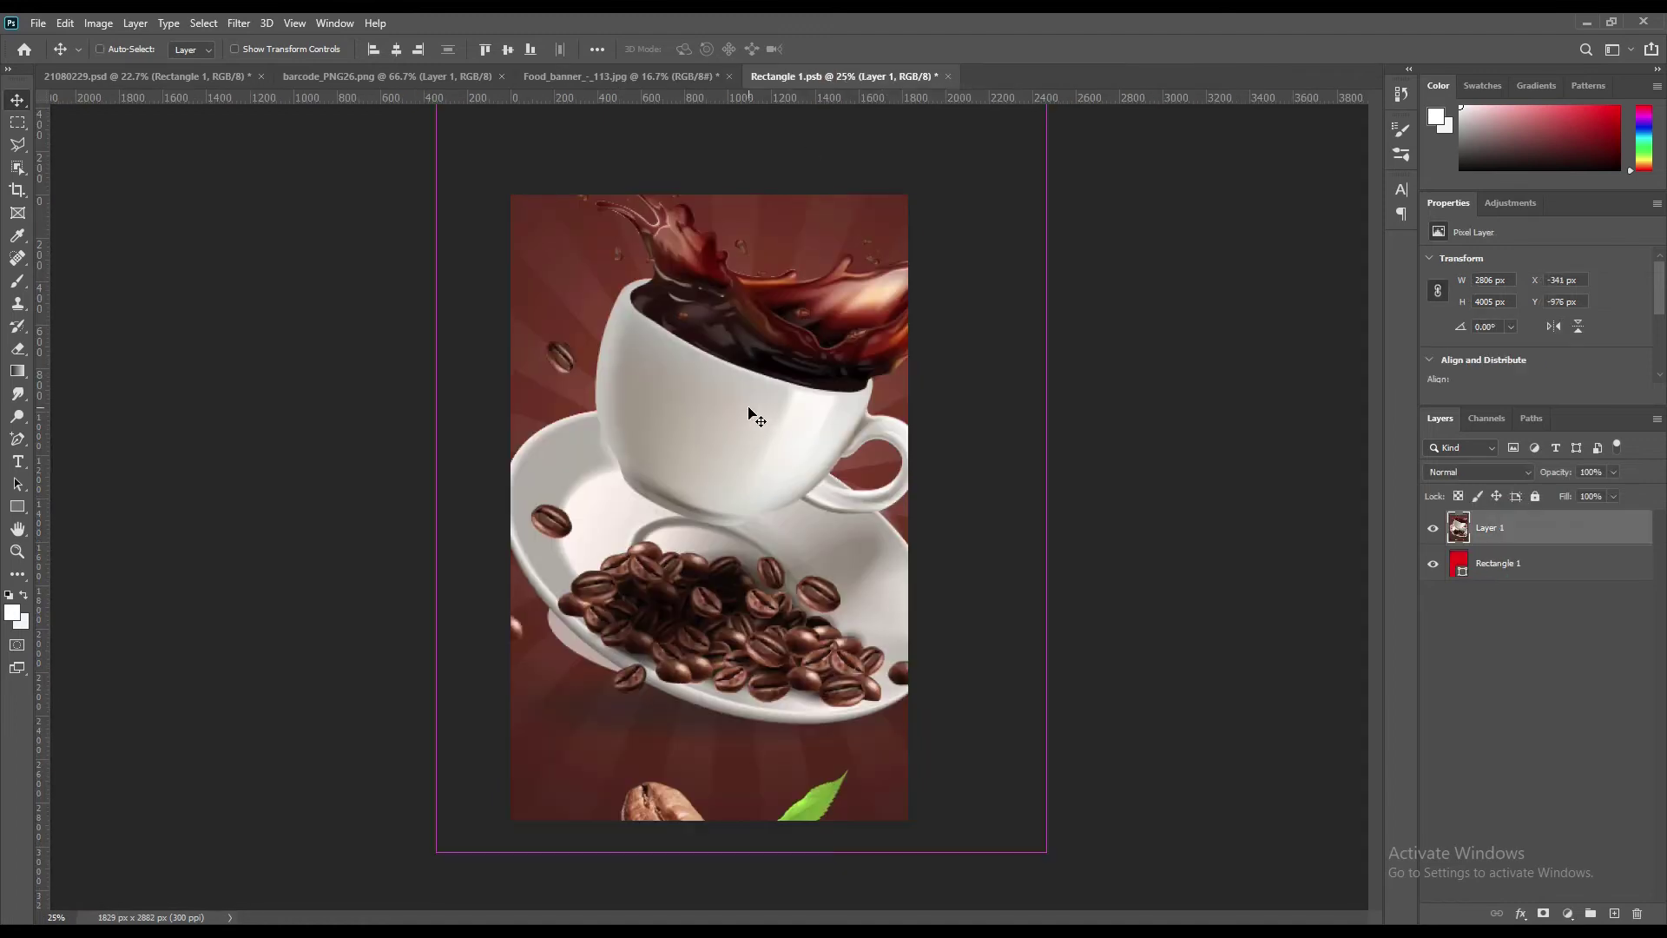
left_click_drag(1045, 415, 811, 475)
left_click_drag(709, 715, 717, 821)
left_click(859, 48)
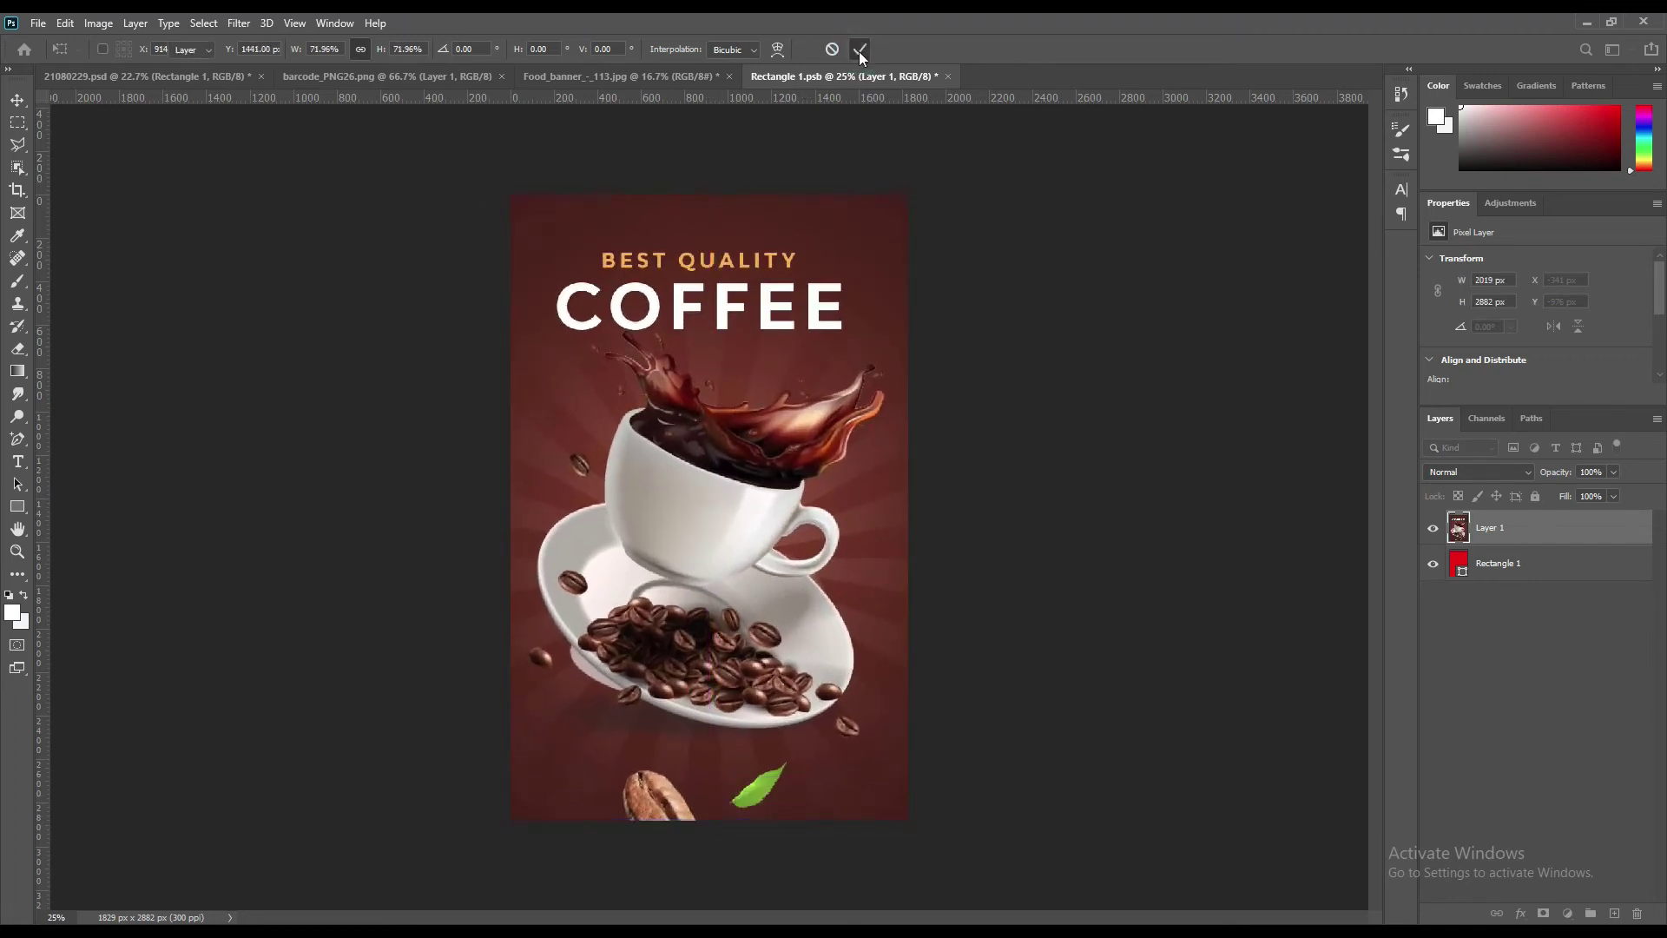
Step: Save Rectangle 1.psb and return to the 21080229.psd mockup
left_click(30, 24)
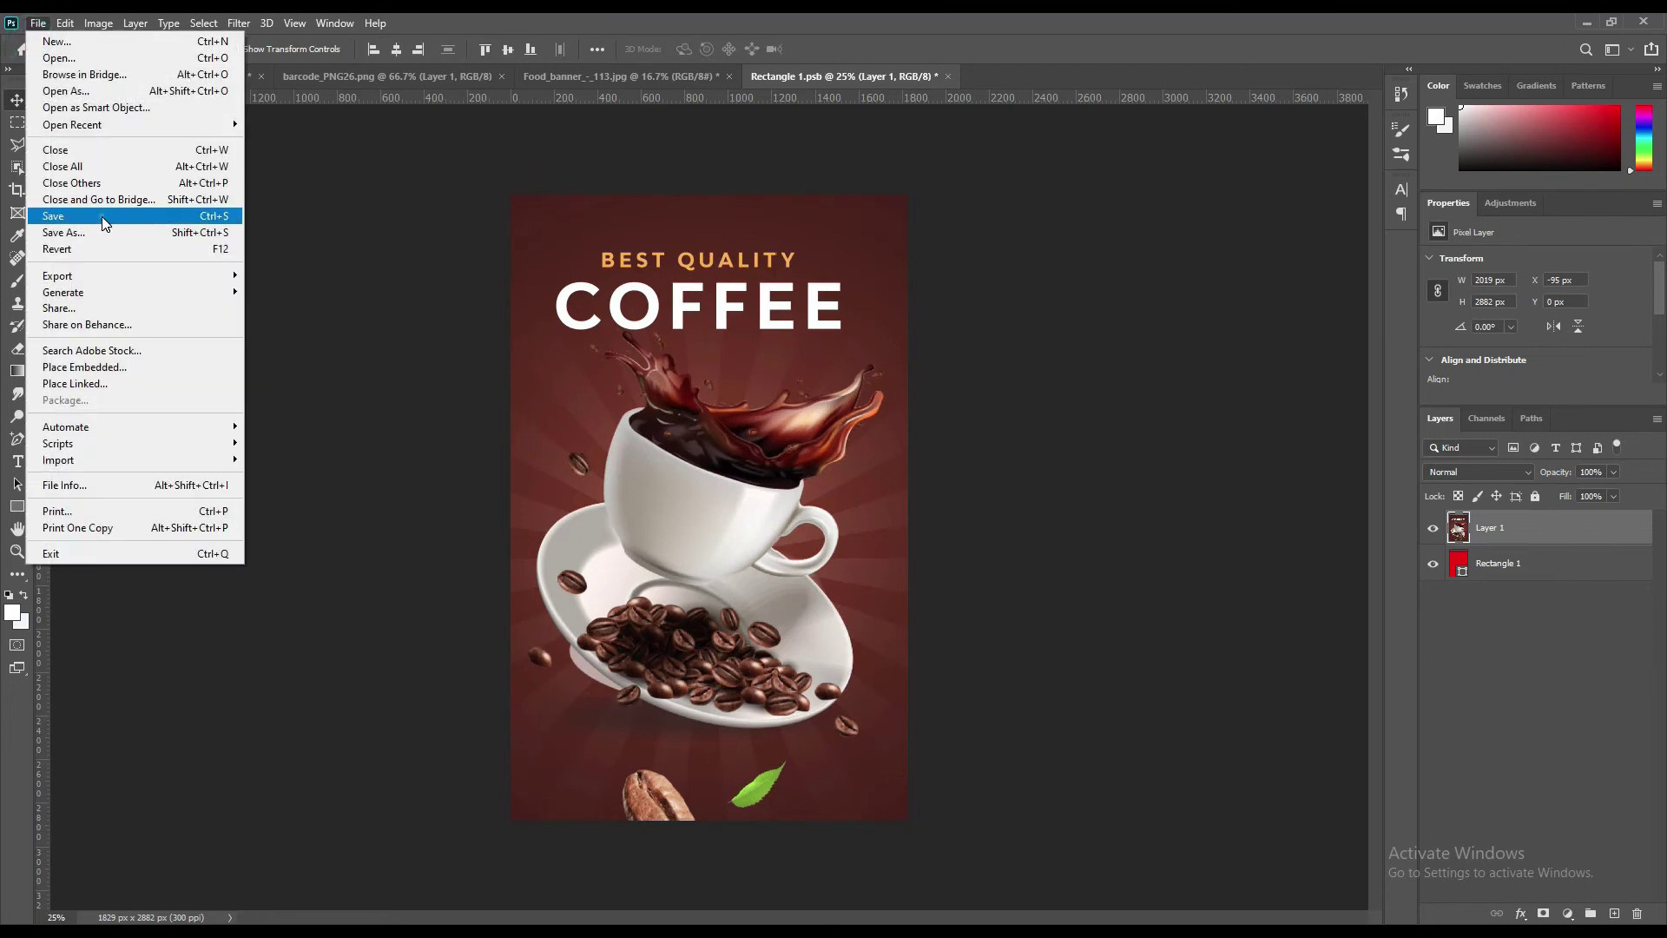
left_click(104, 217)
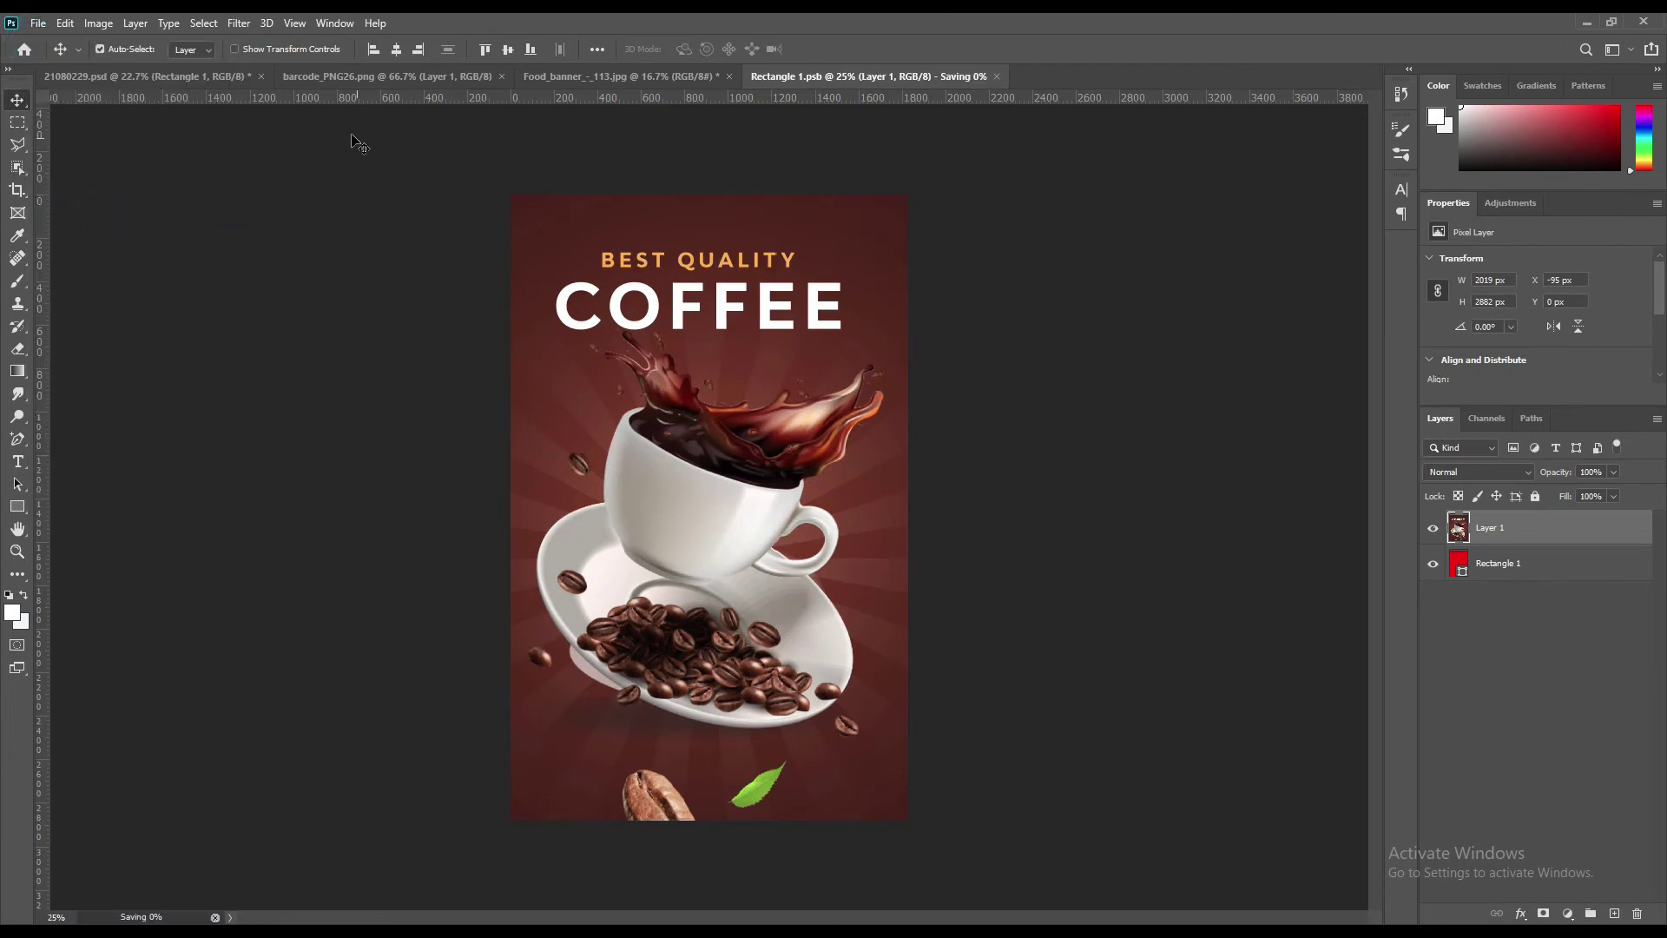
left_click(187, 77)
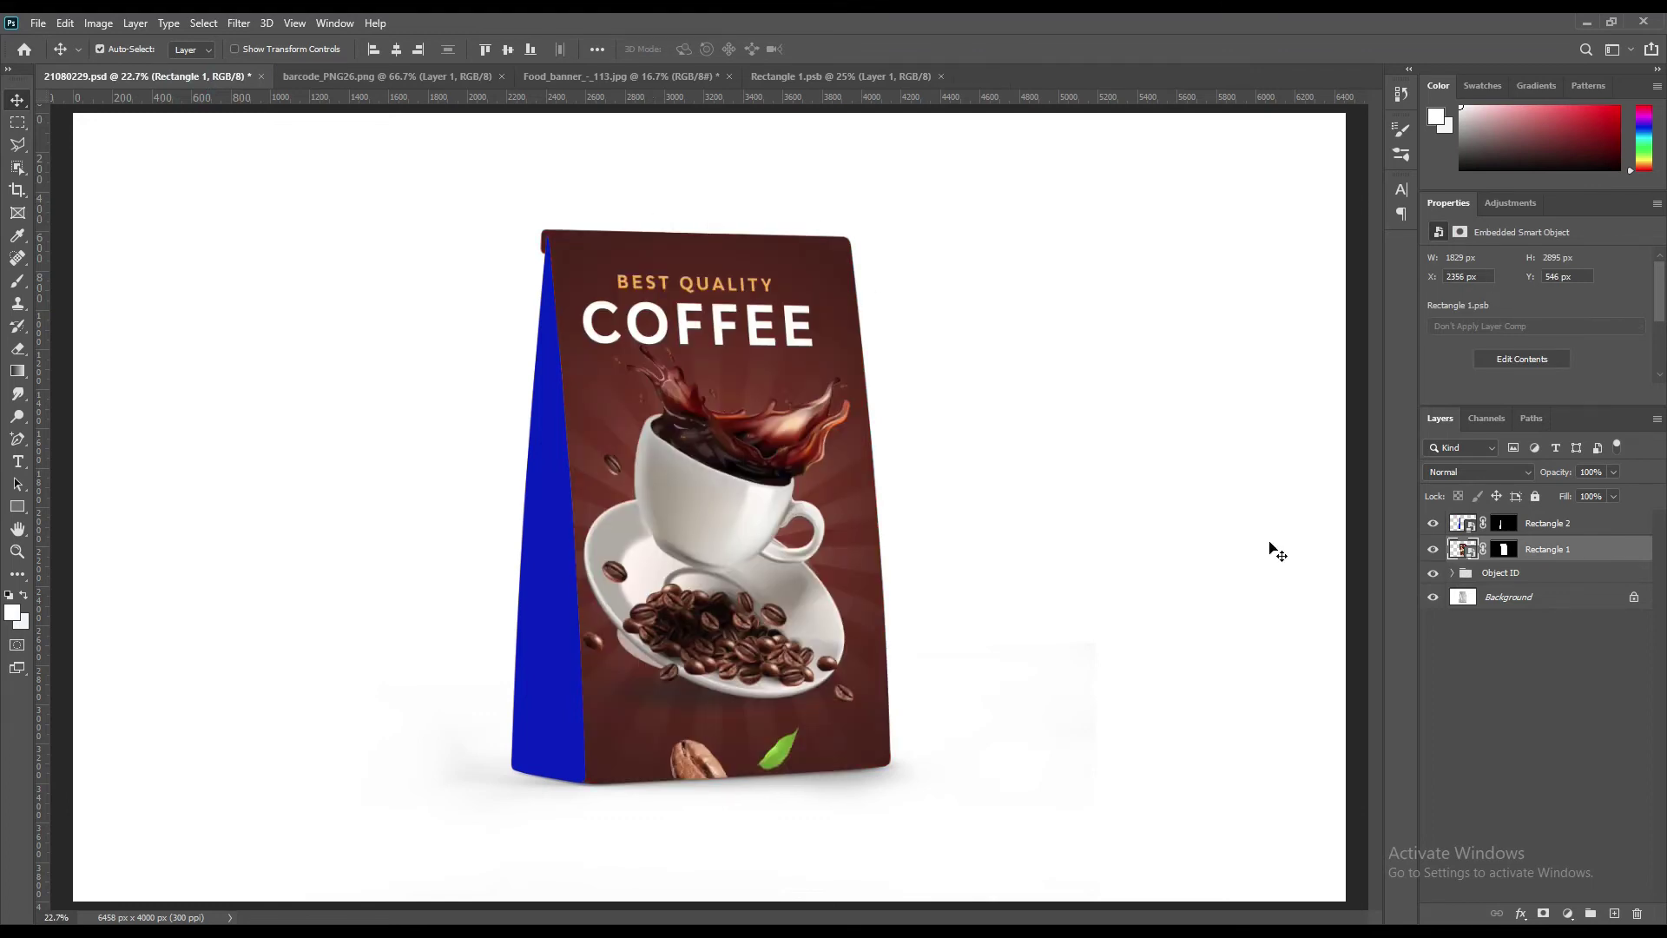
Step: In Rectangle 2's smart object, set the side panel fill to dark grey #2d2d2d
double_click(1467, 523)
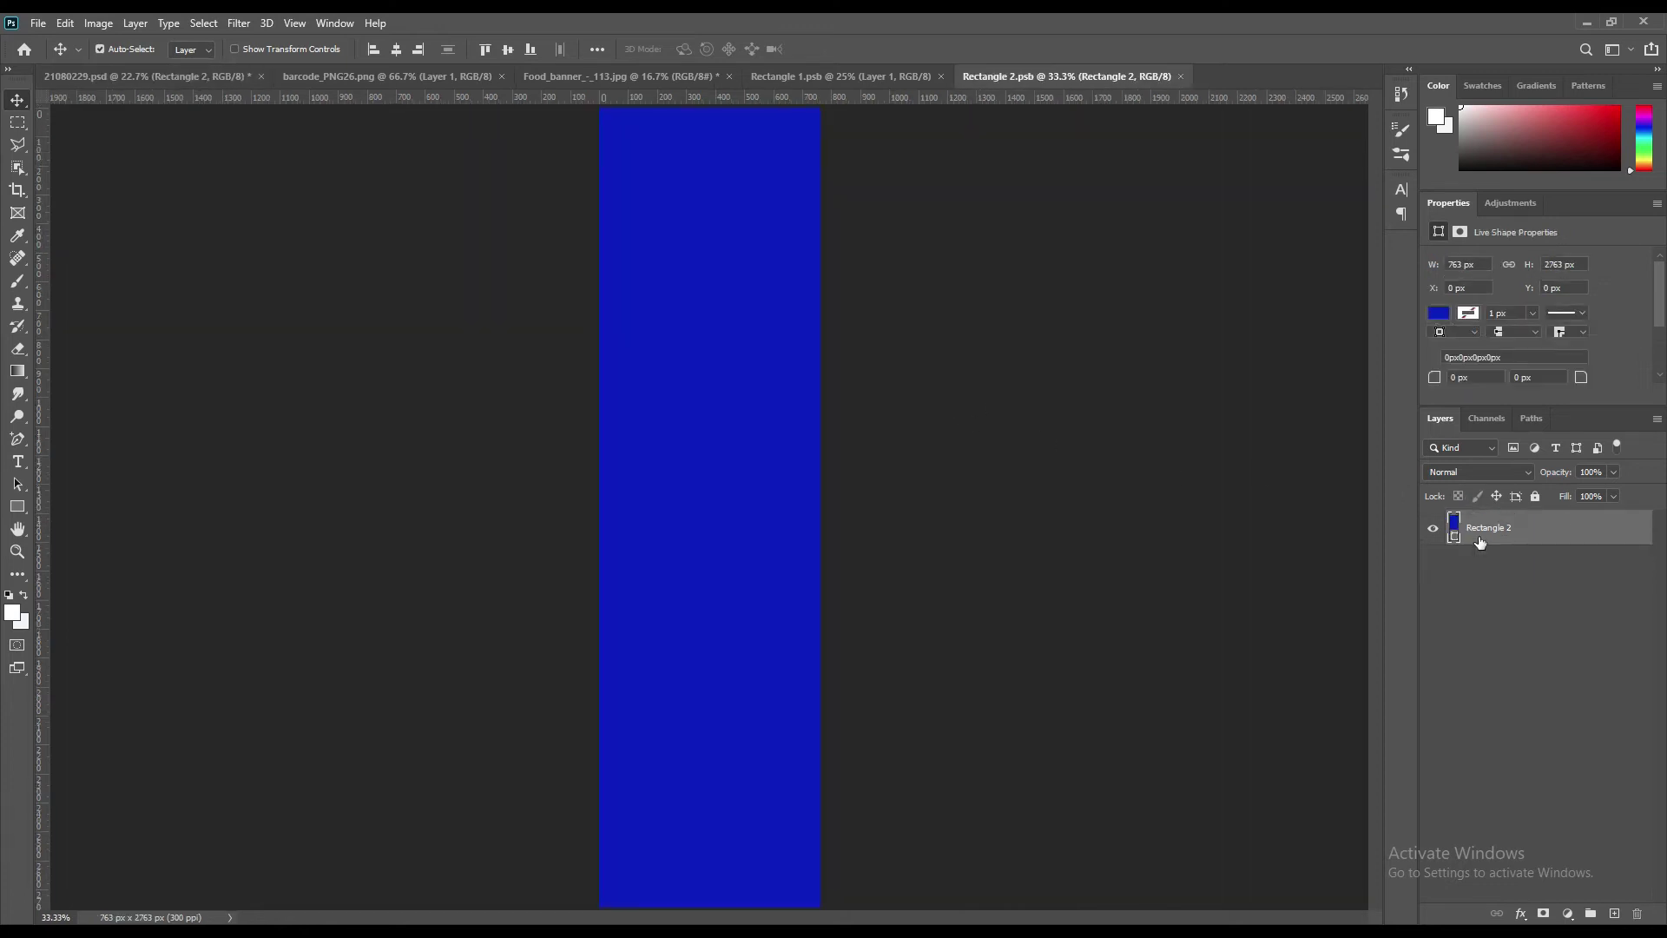
double_click(1454, 538)
left_click_drag(1003, 366, 970, 424)
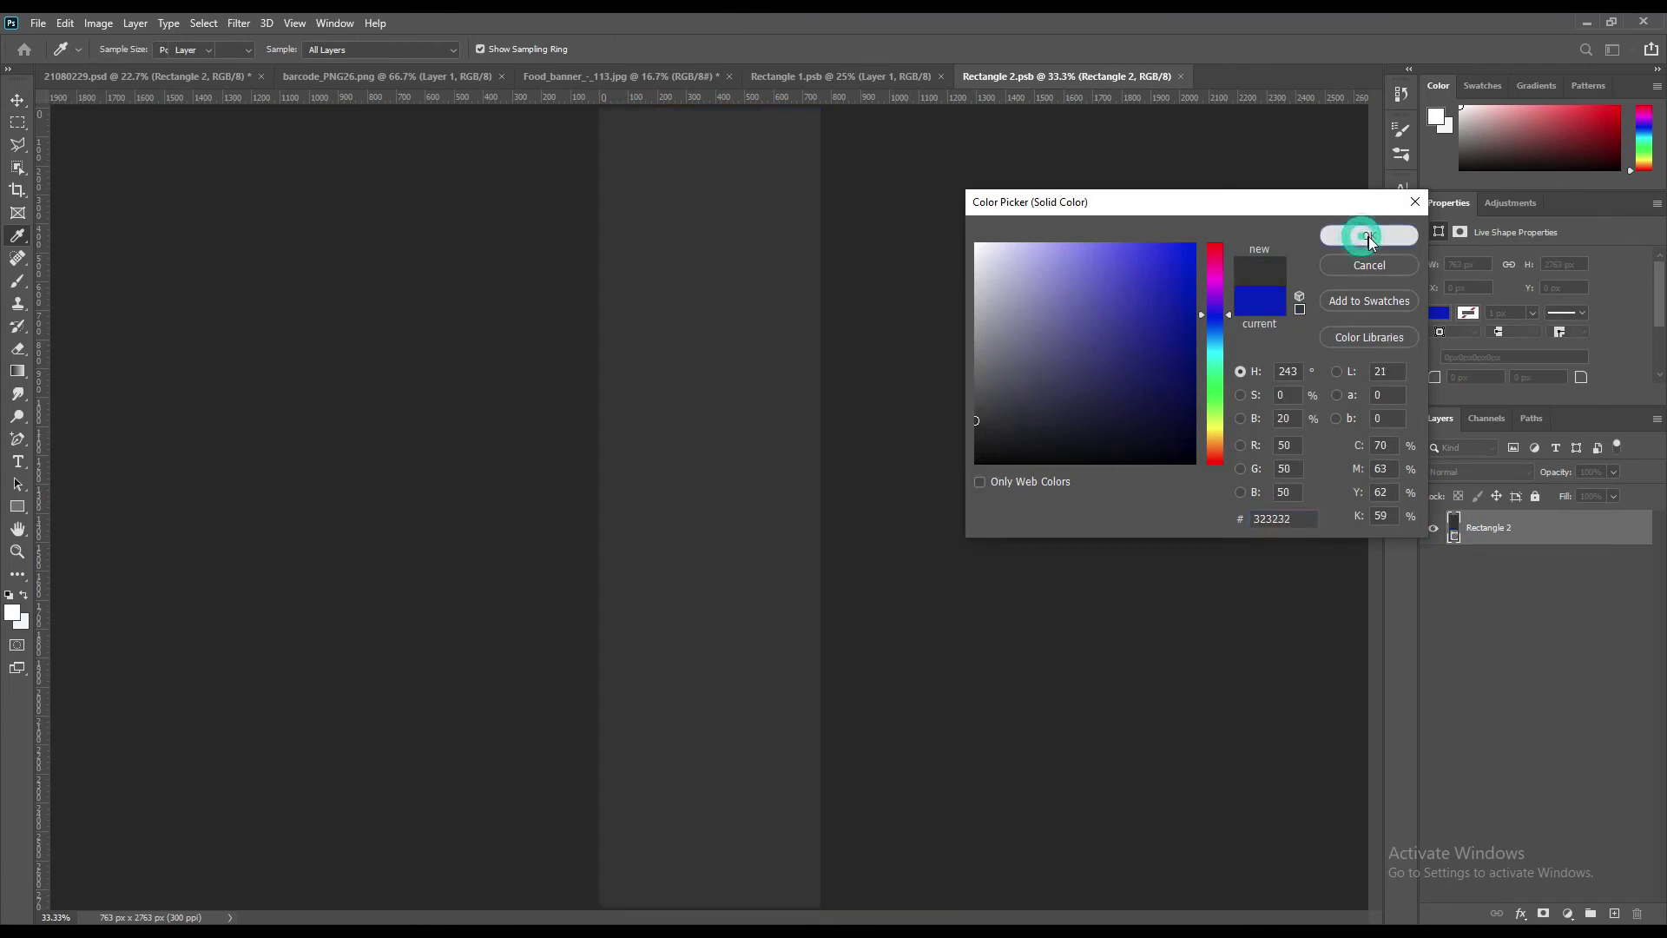
left_click(1369, 236)
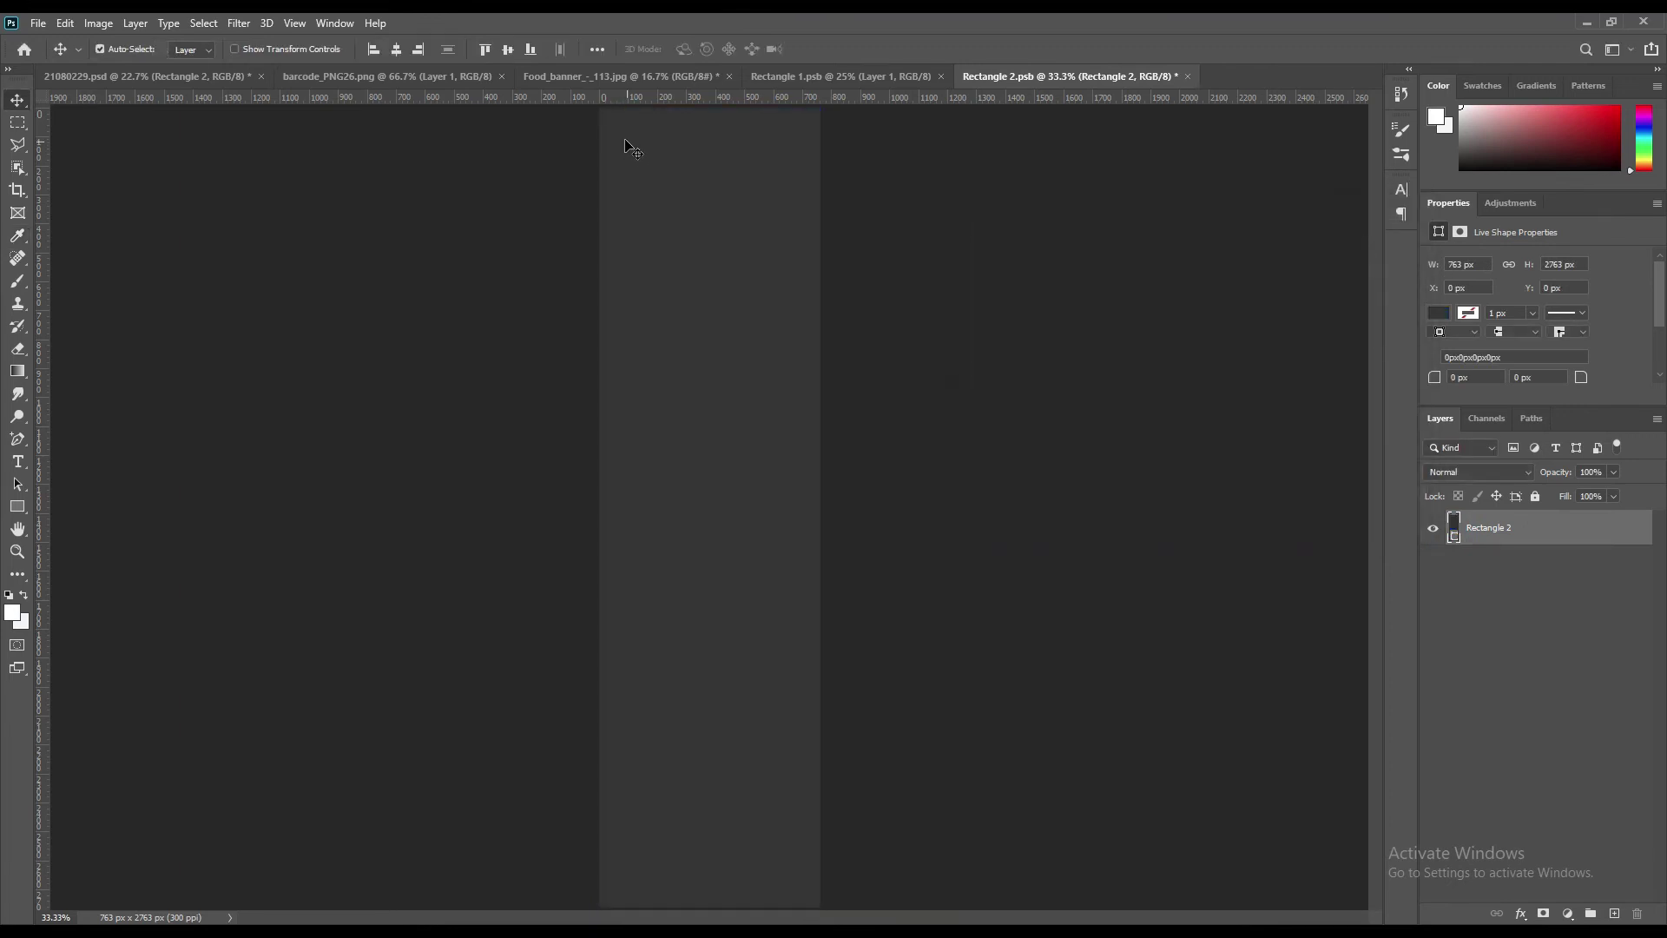
Step: Bring in the barcode, scale it to 28.86%, rotate 90° CCW, and move it near the bottom
left_click(417, 78)
left_click_drag(1526, 523, 740, 470)
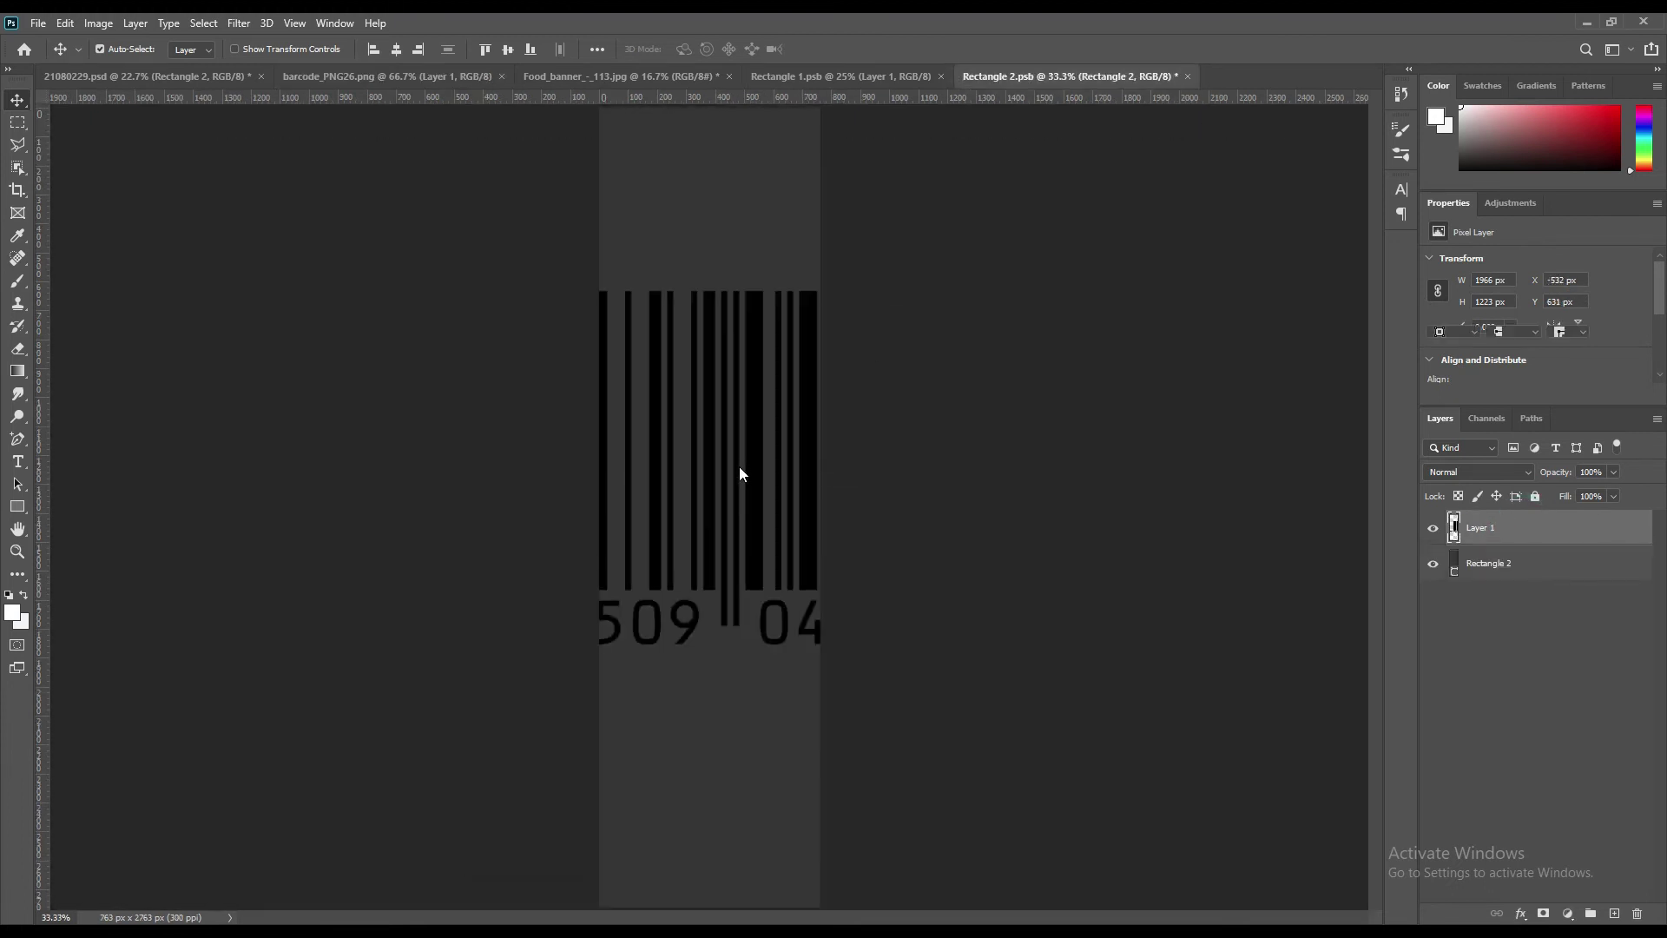
key("ctrl+t")
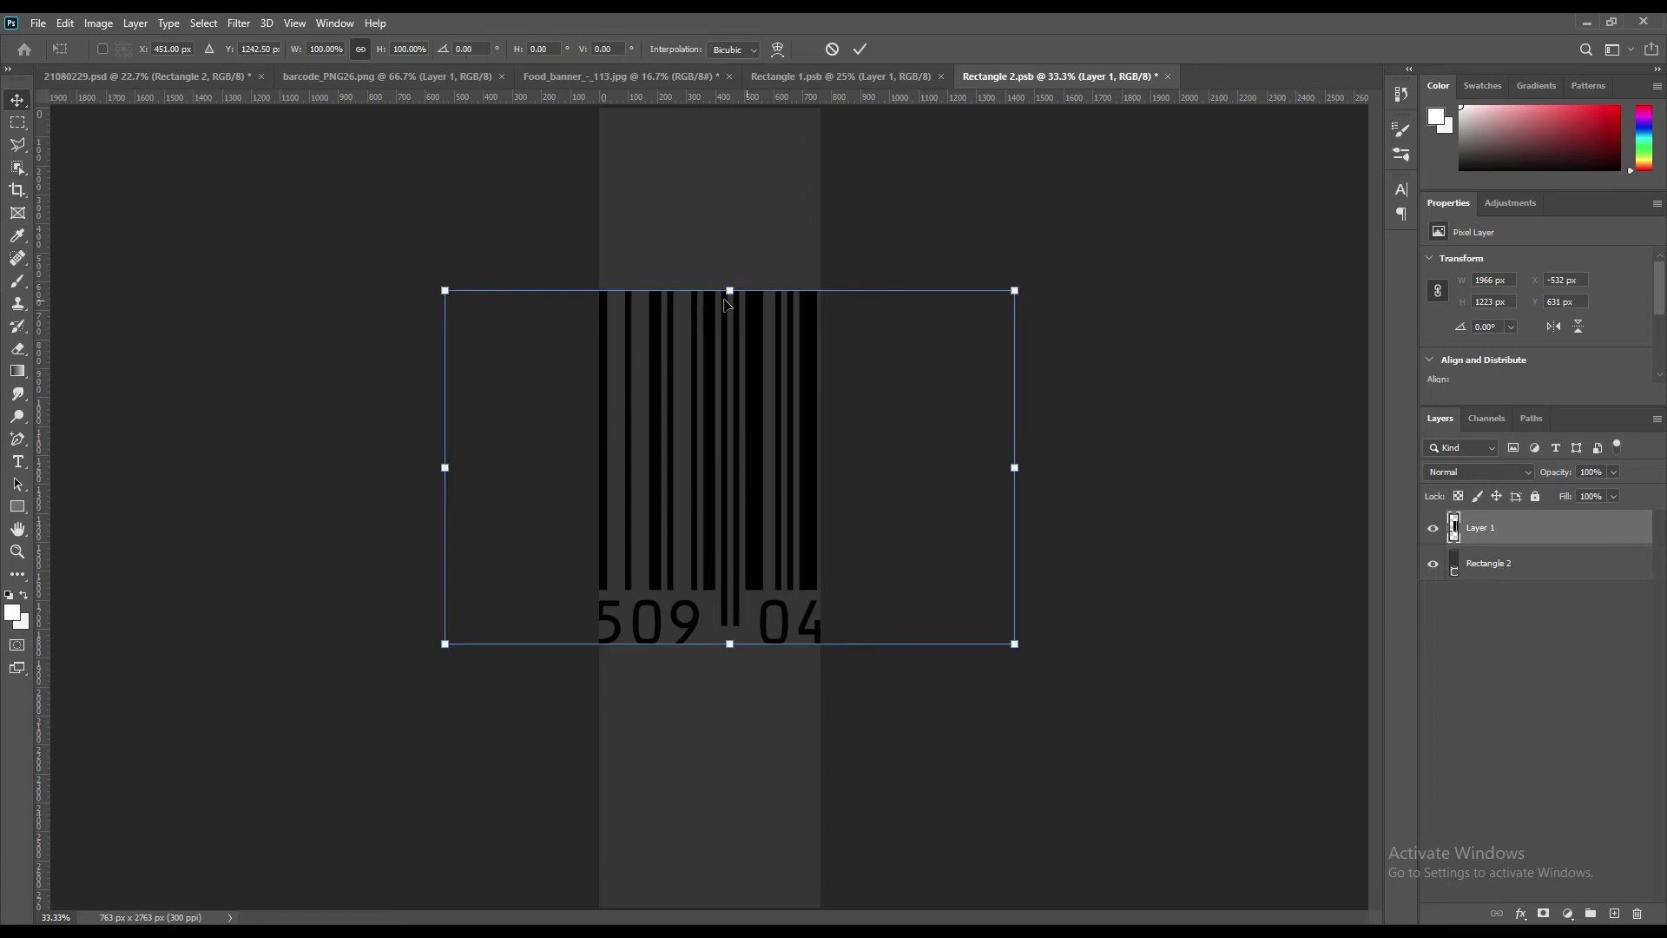
left_click_drag(729, 291, 712, 533)
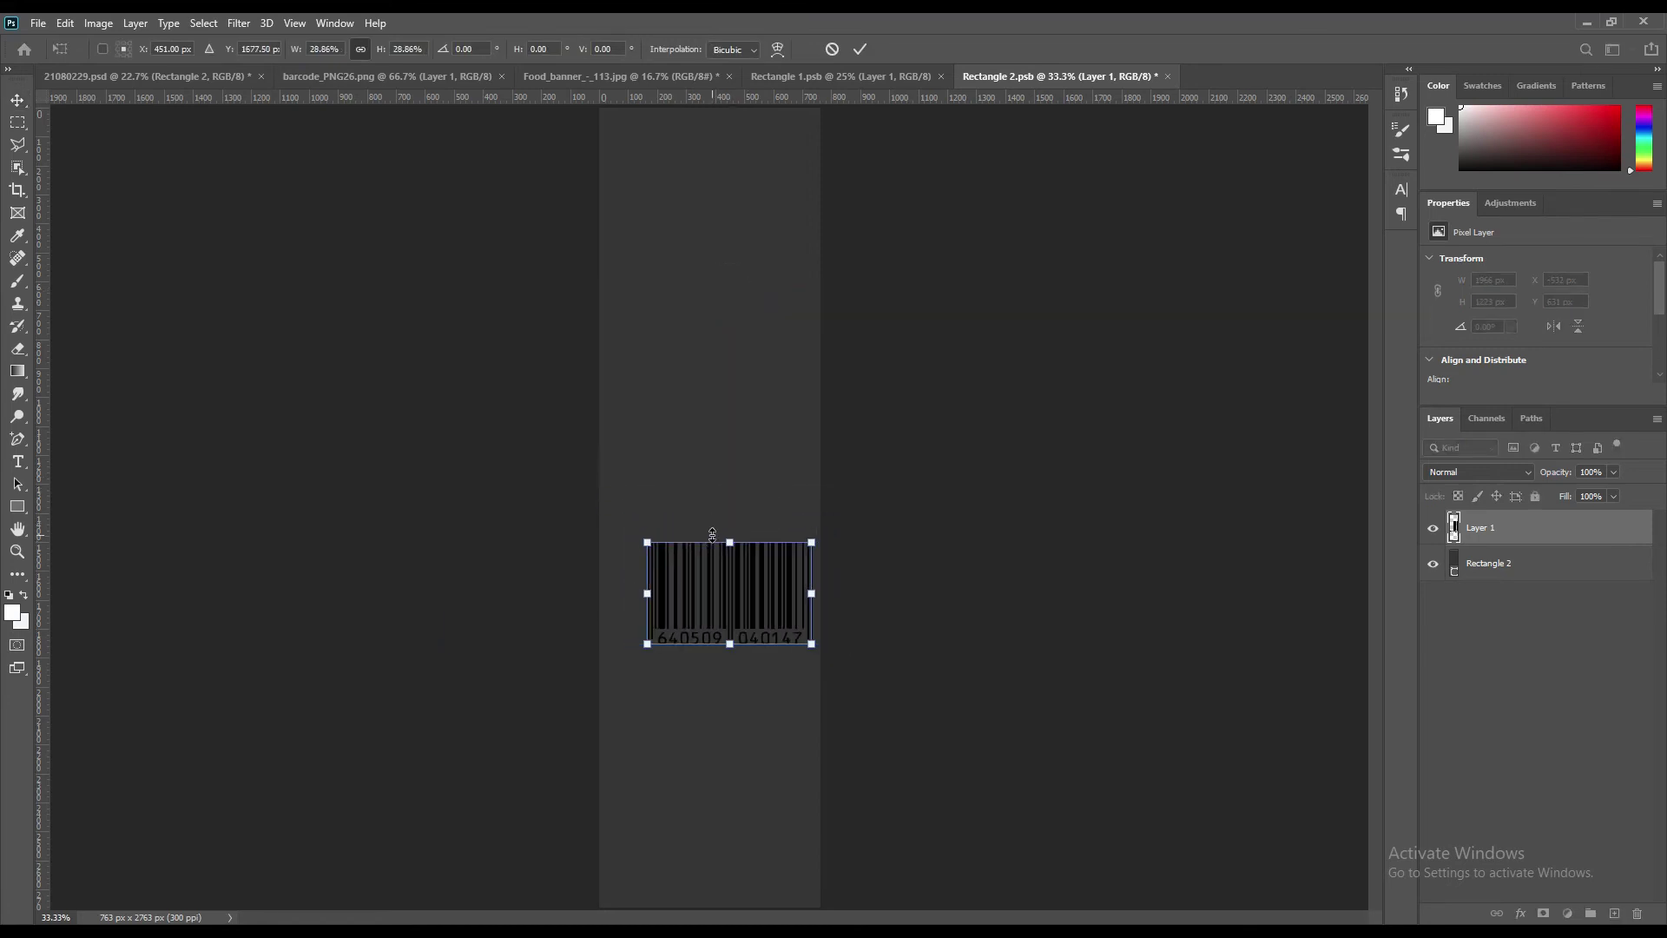
left_click(64, 25)
mouse_move(154, 422)
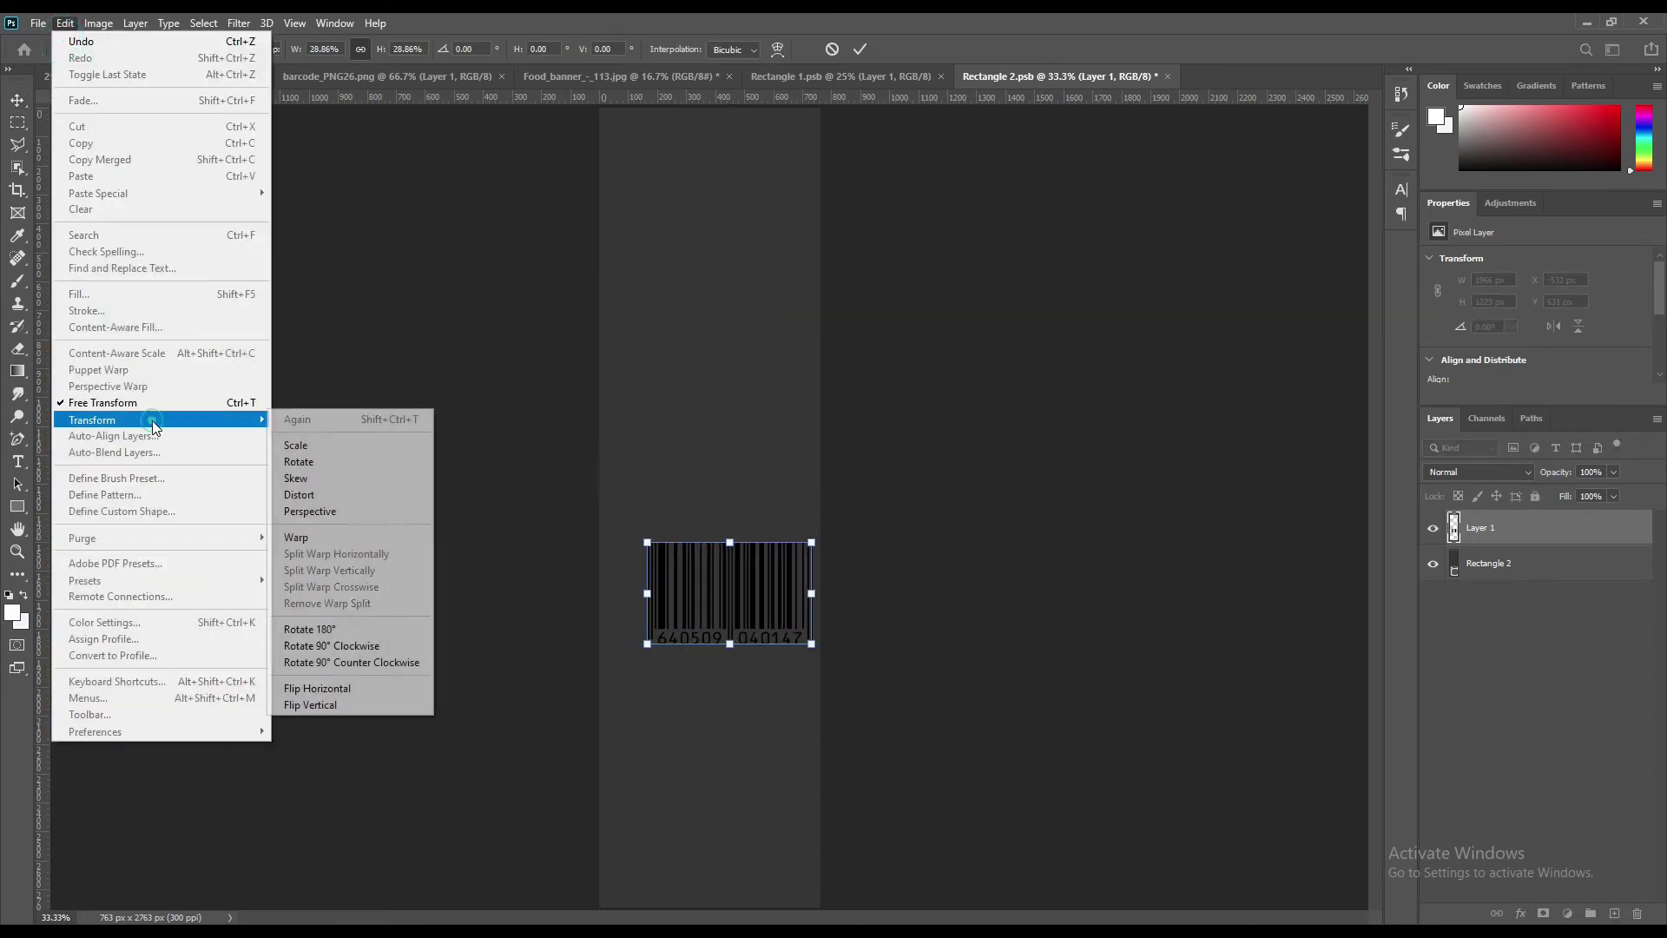
left_click(413, 662)
left_click_drag(719, 620, 705, 774)
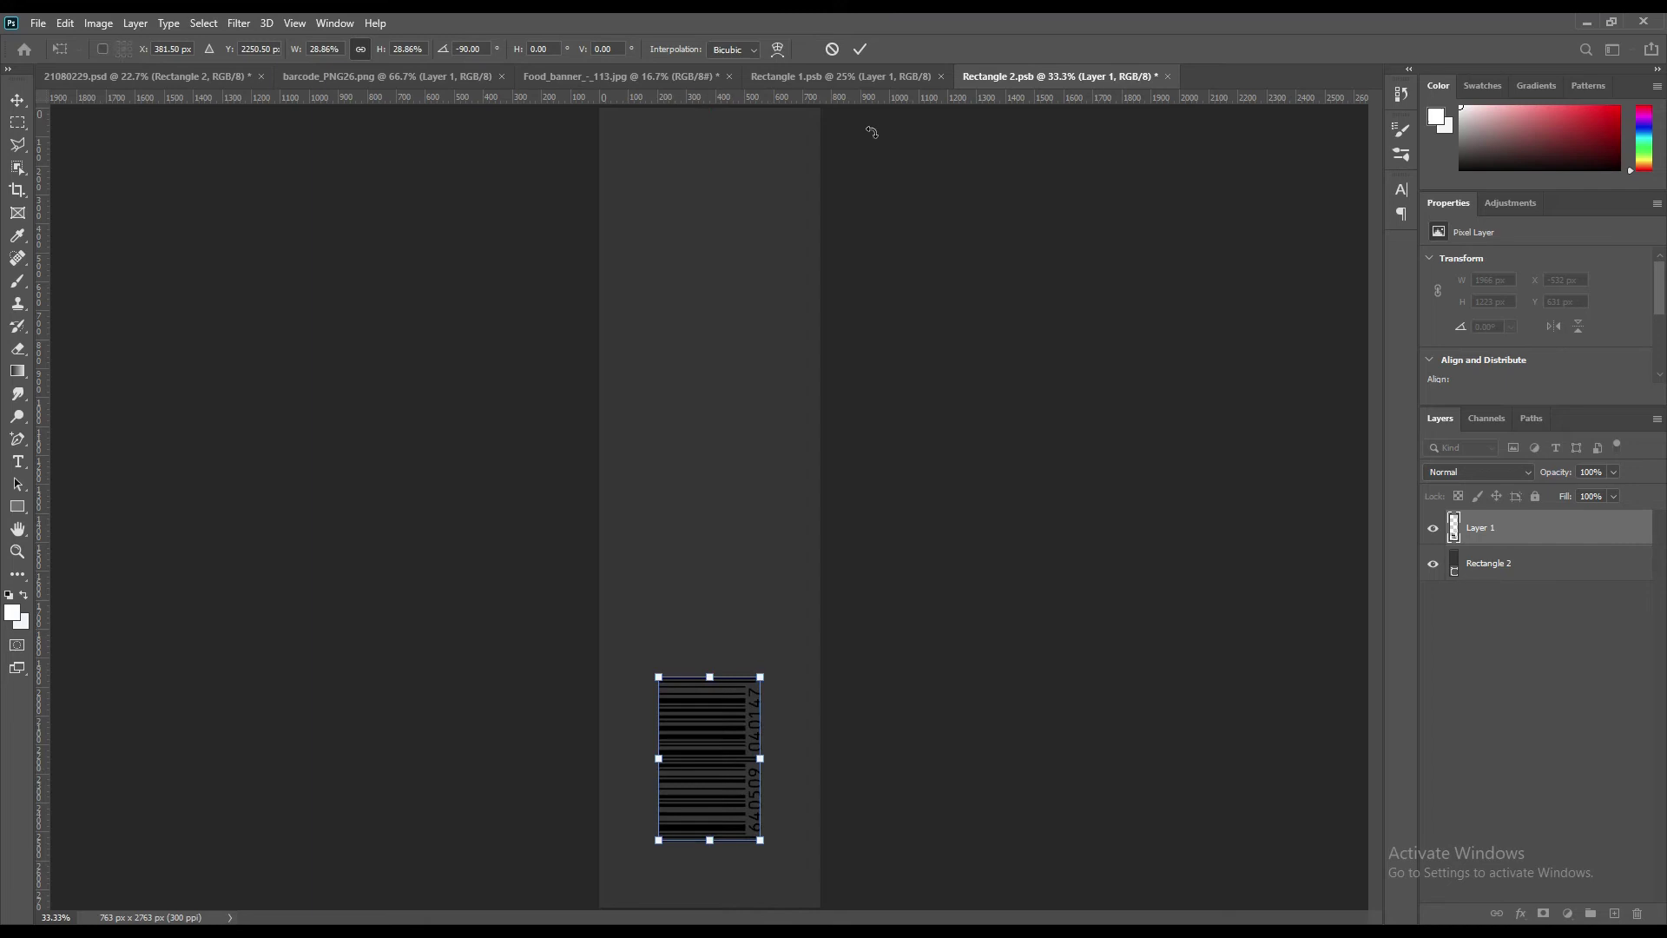
left_click(859, 49)
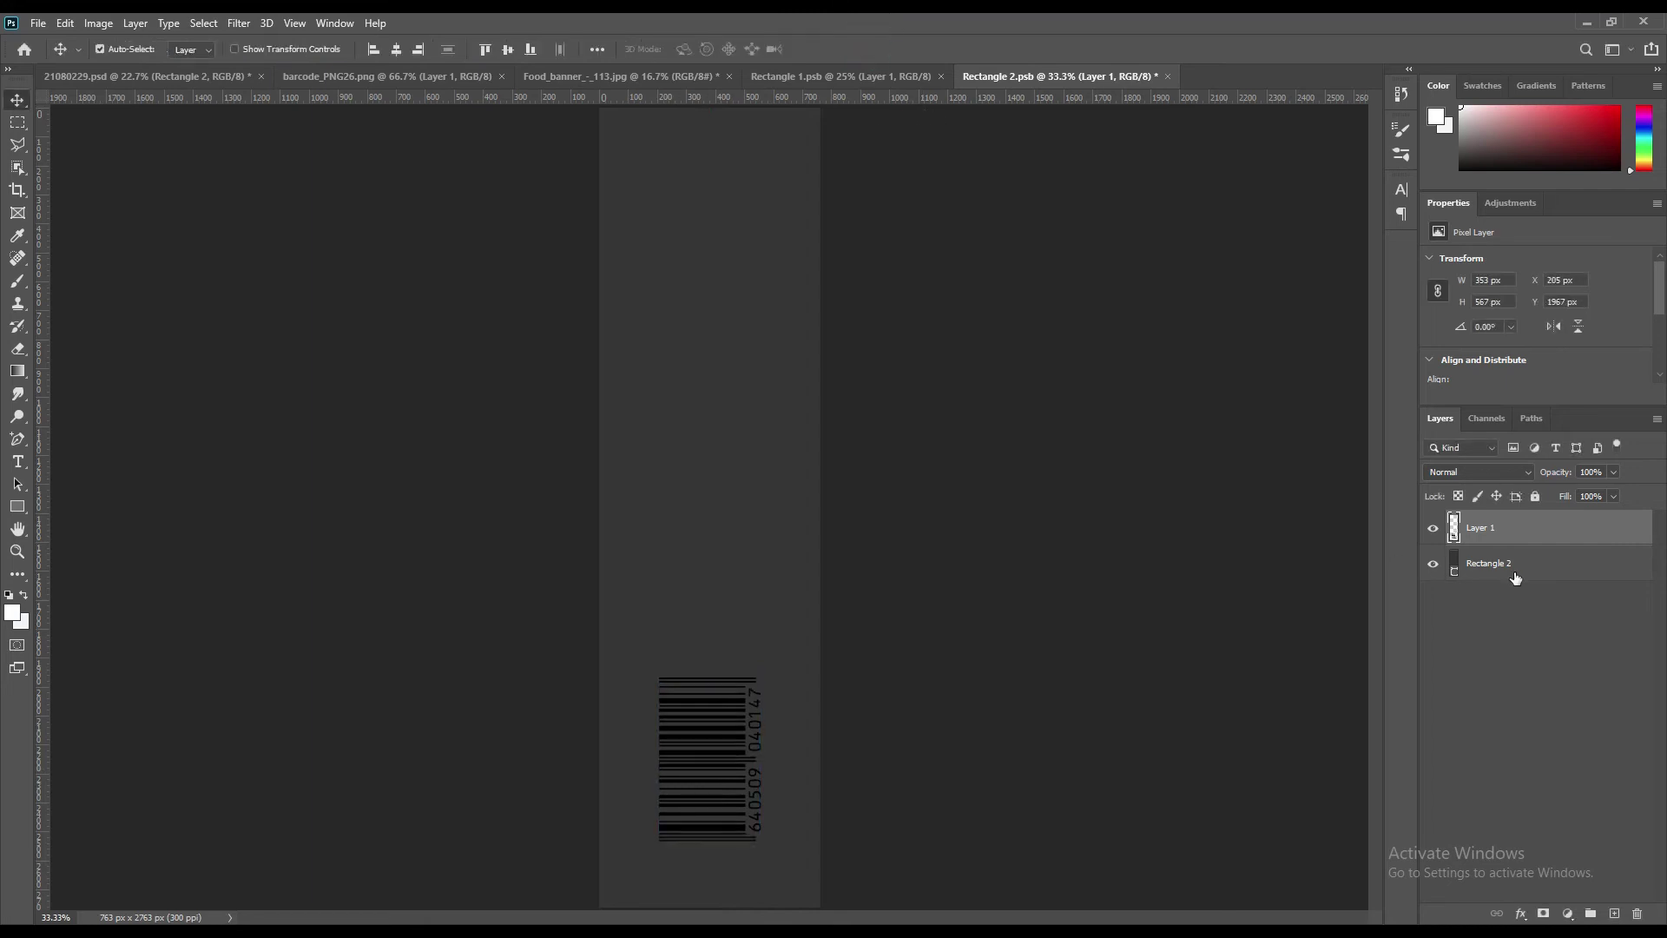
left_click(1487, 563)
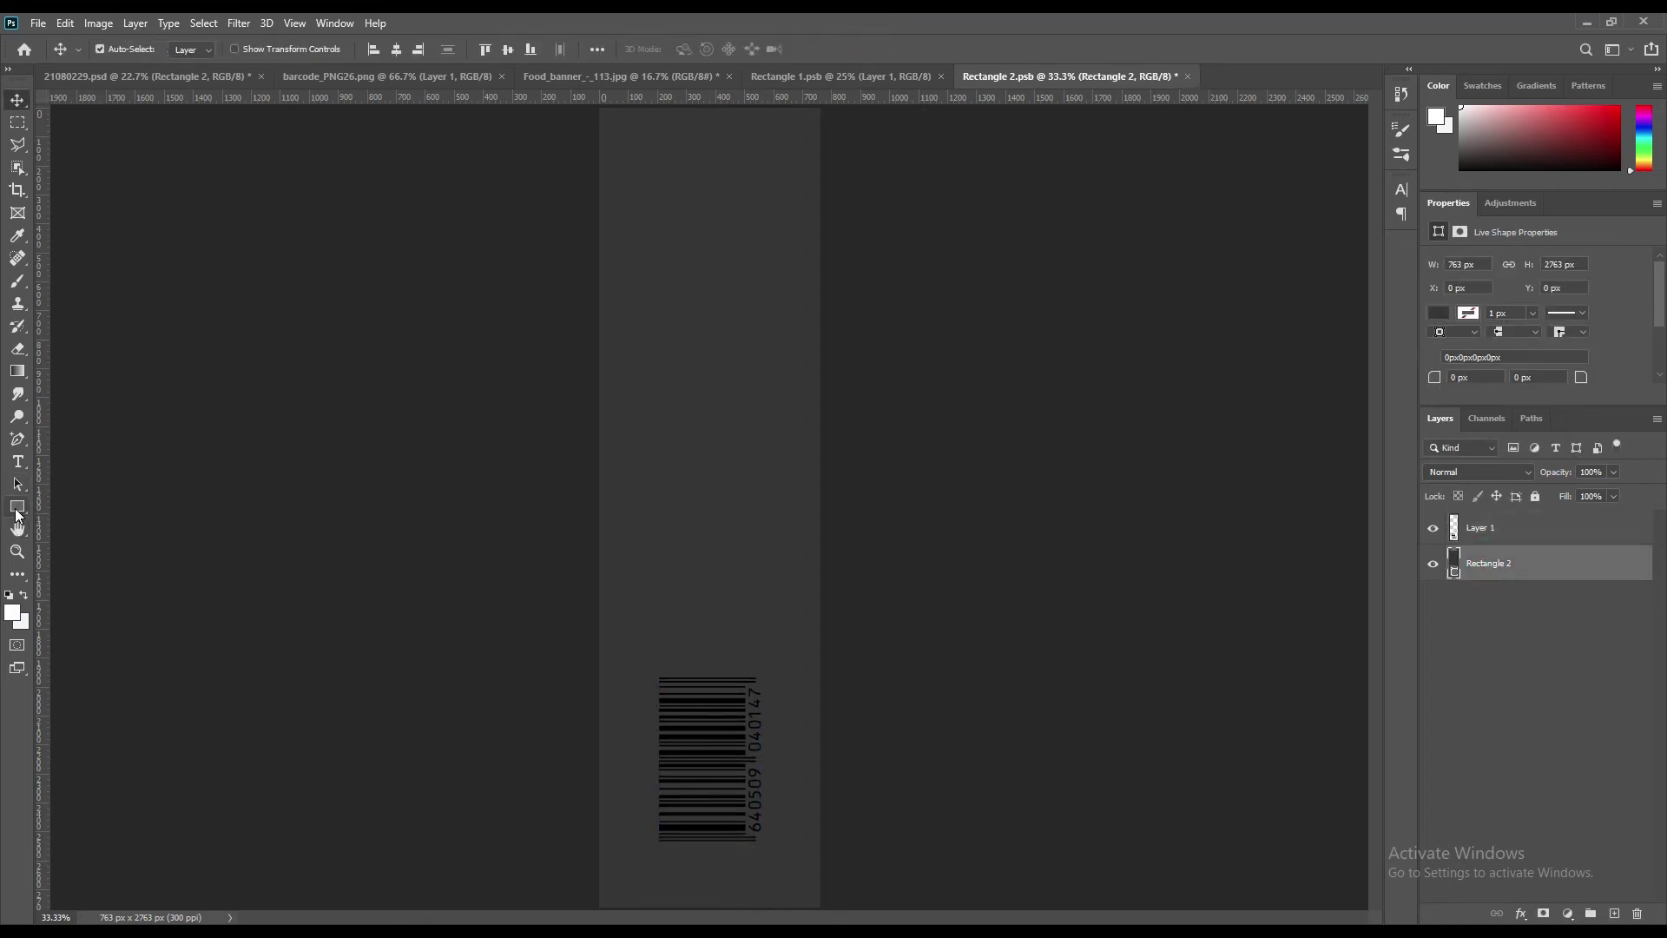
Step: Draw a rectangle behind the barcode and fill it with off-white #f9f9f9
left_click(17, 509)
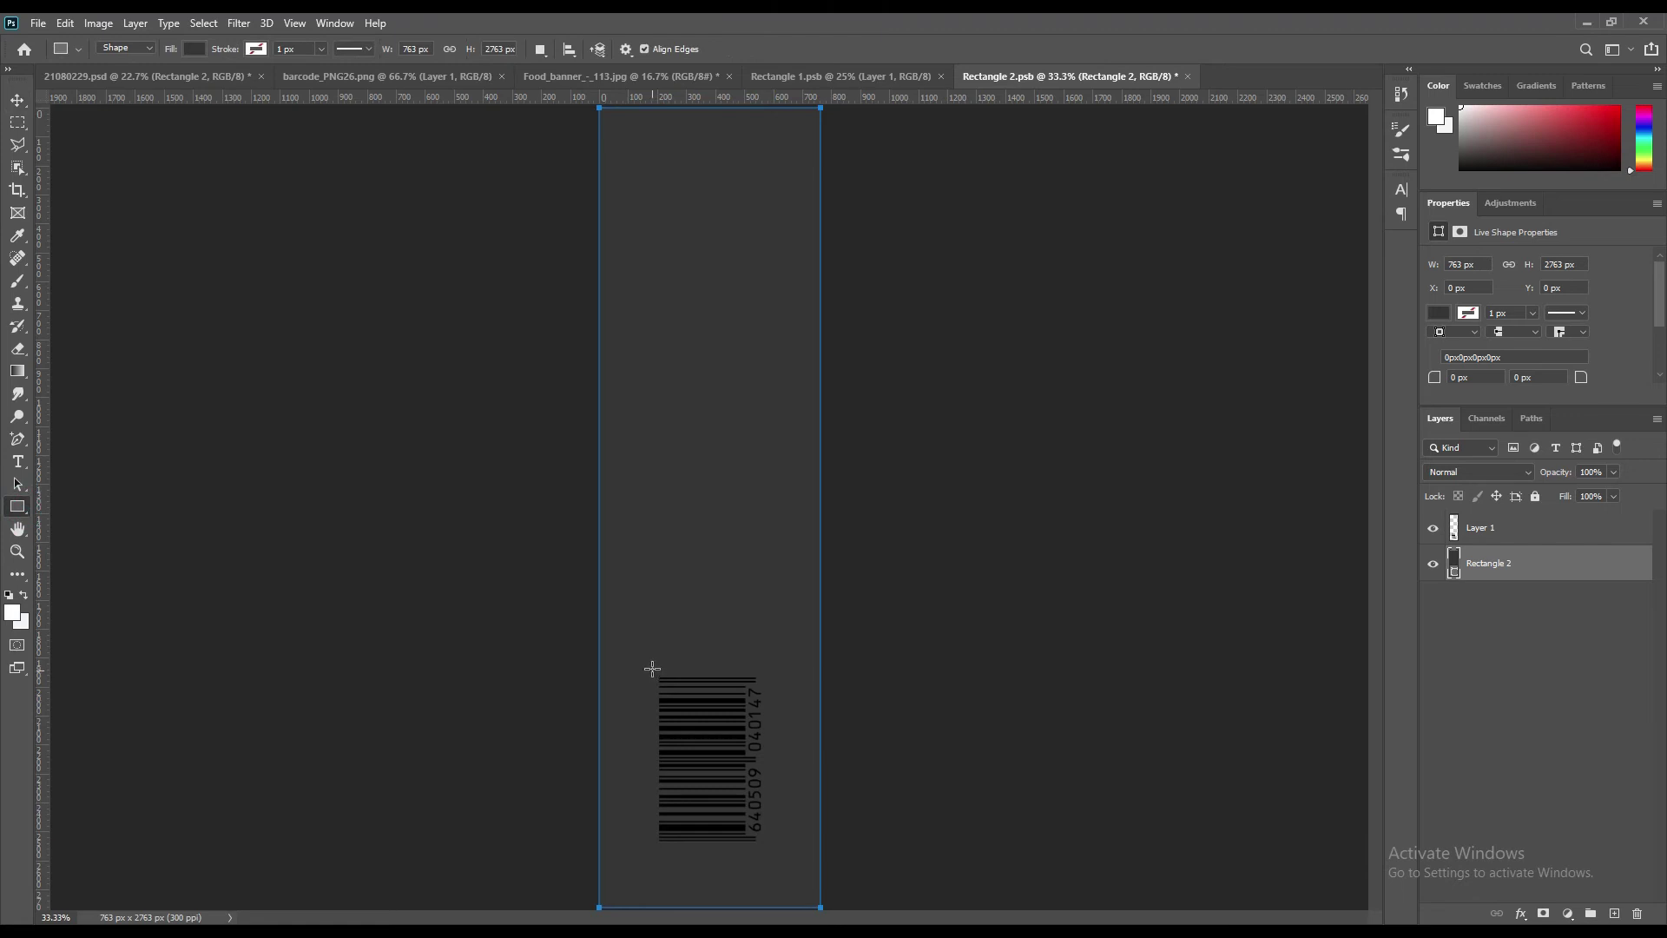
left_click_drag(654, 670, 767, 850)
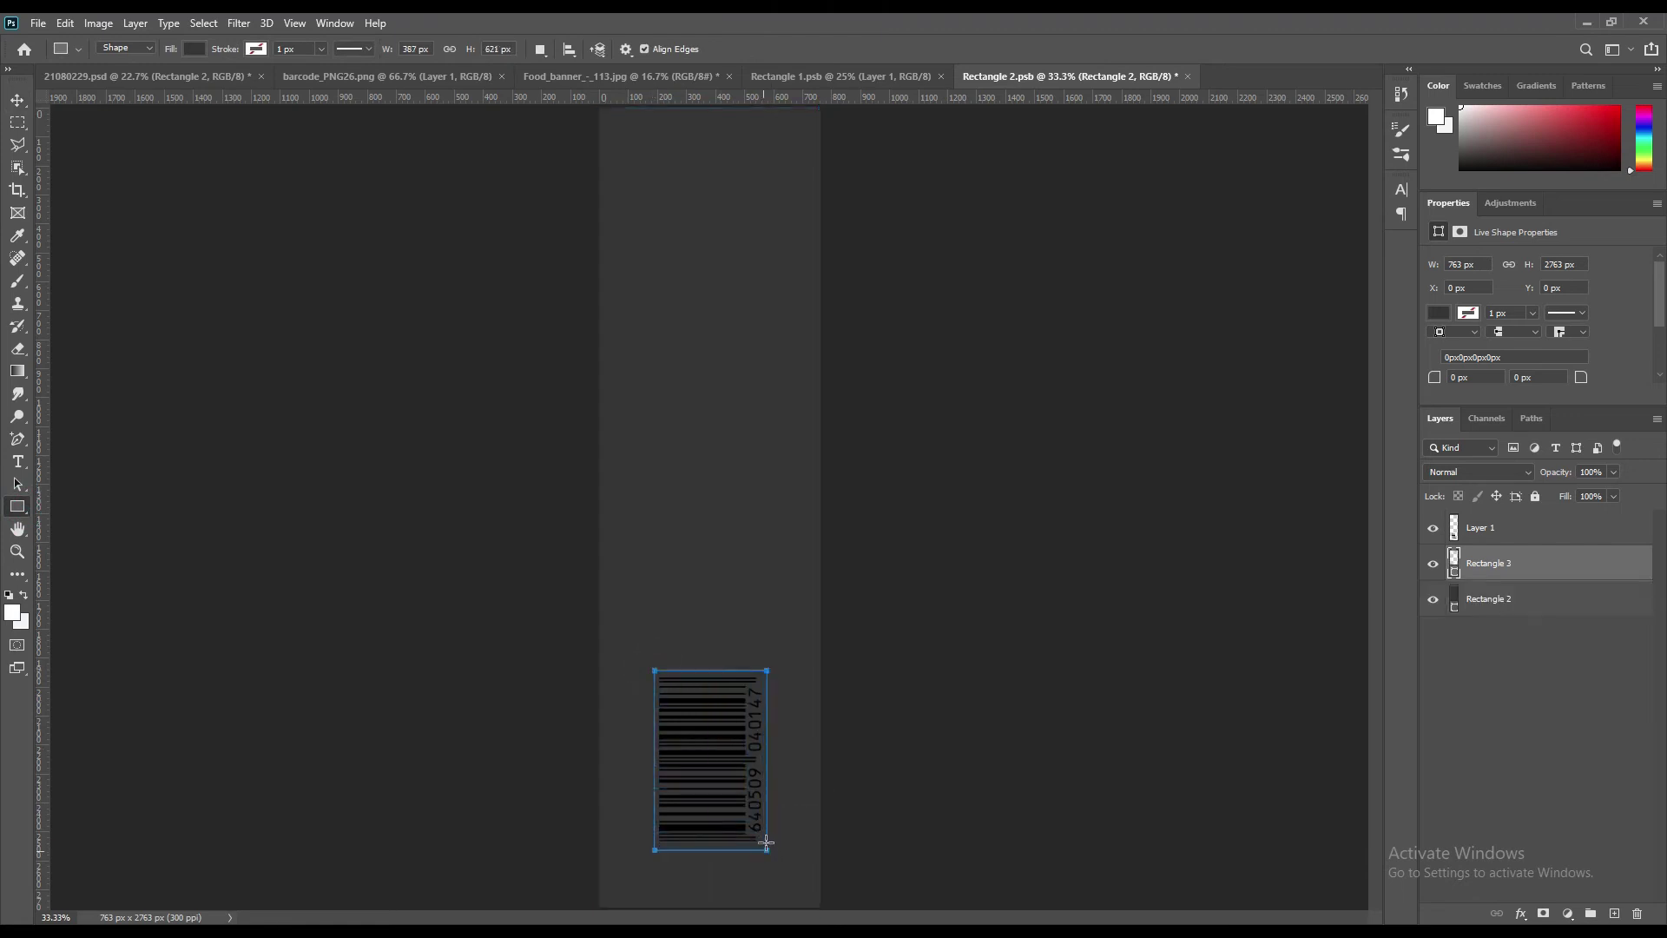
left_click(1504, 597)
left_click(1492, 571)
double_click(1456, 573)
left_click_drag(1033, 293, 948, 244)
left_click(1368, 235)
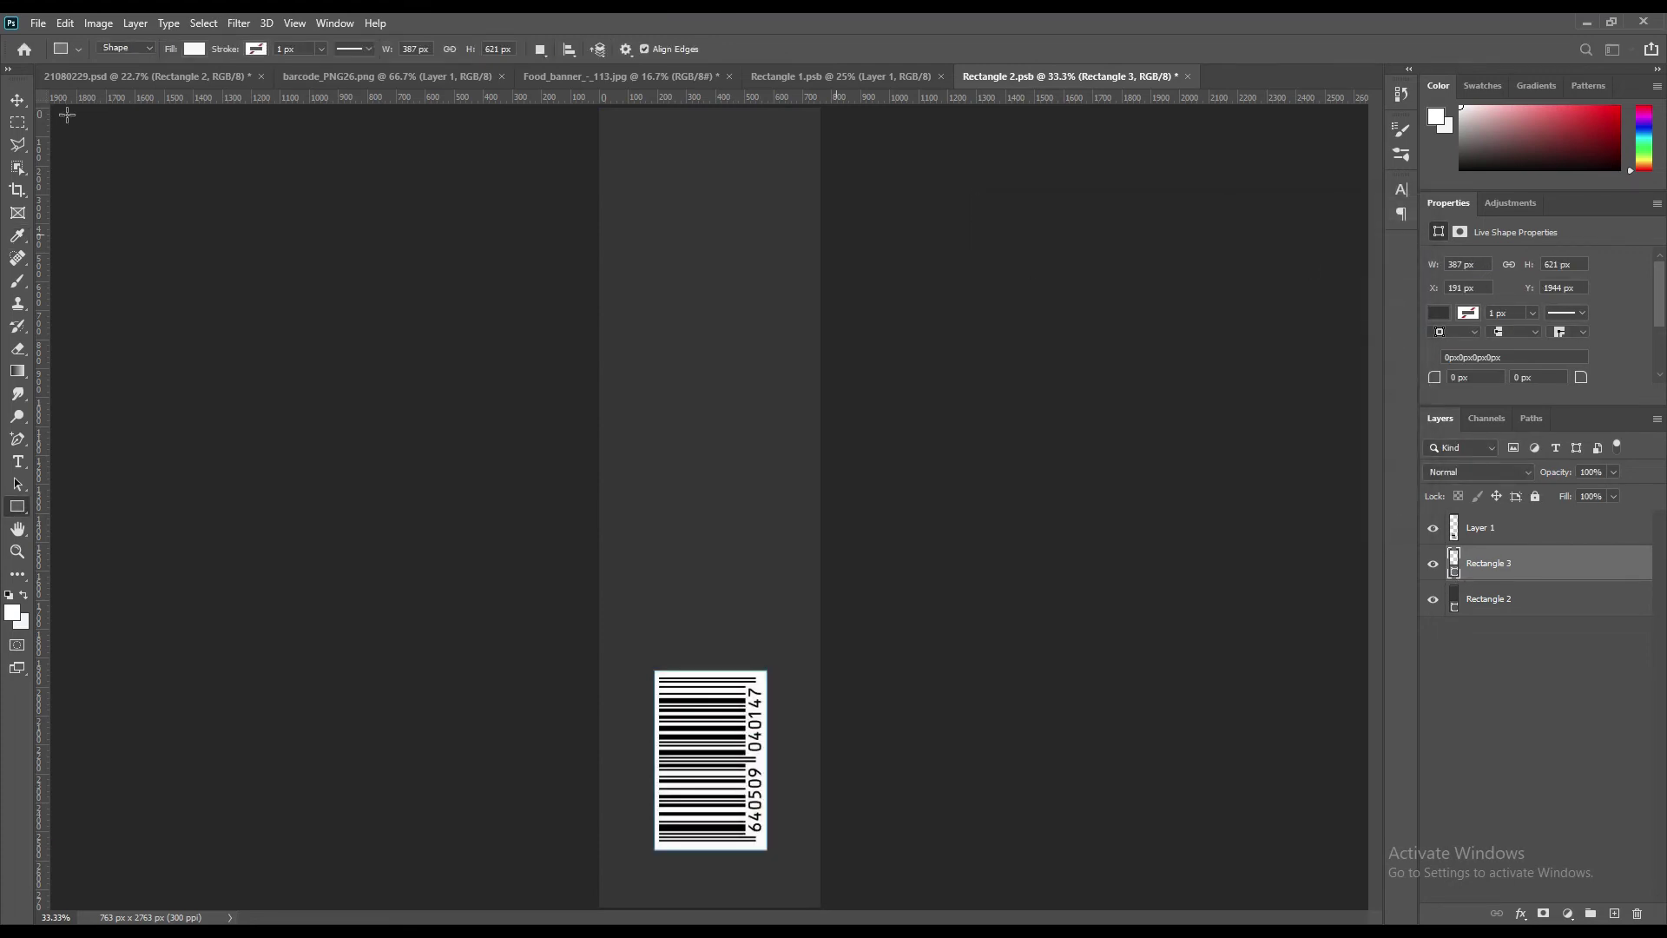
Step: Save the side panel artwork and return to the 21080229.psd mockup
left_click(17, 100)
left_click(182, 209)
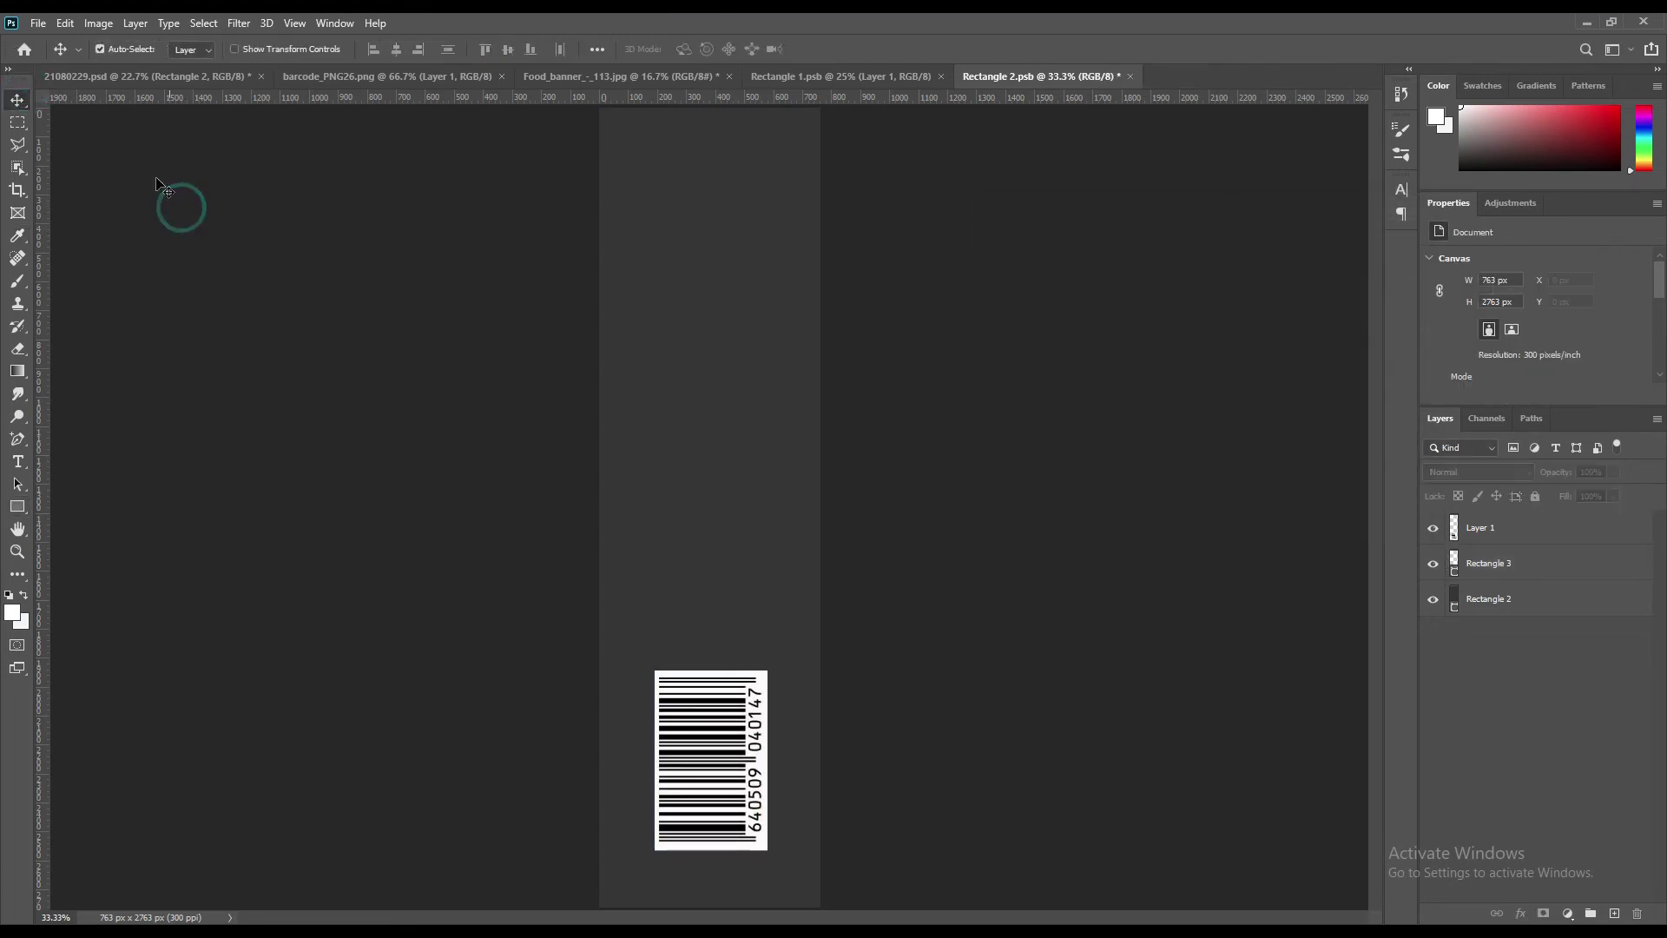
left_click(38, 22)
left_click(94, 223)
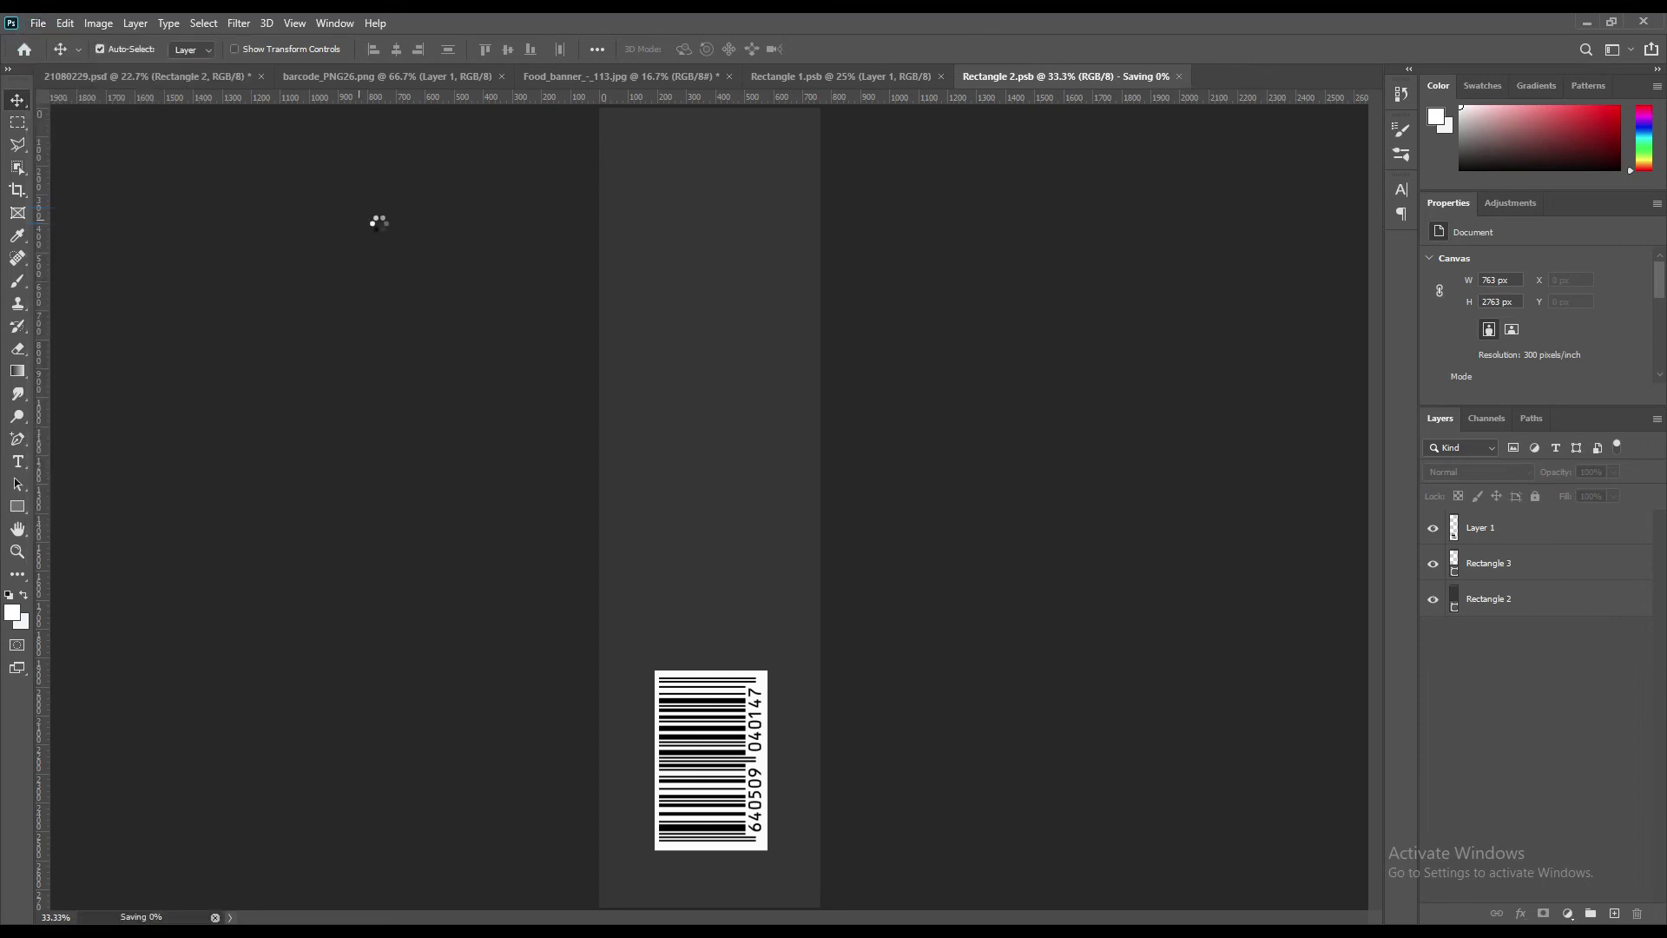
left_click(144, 76)
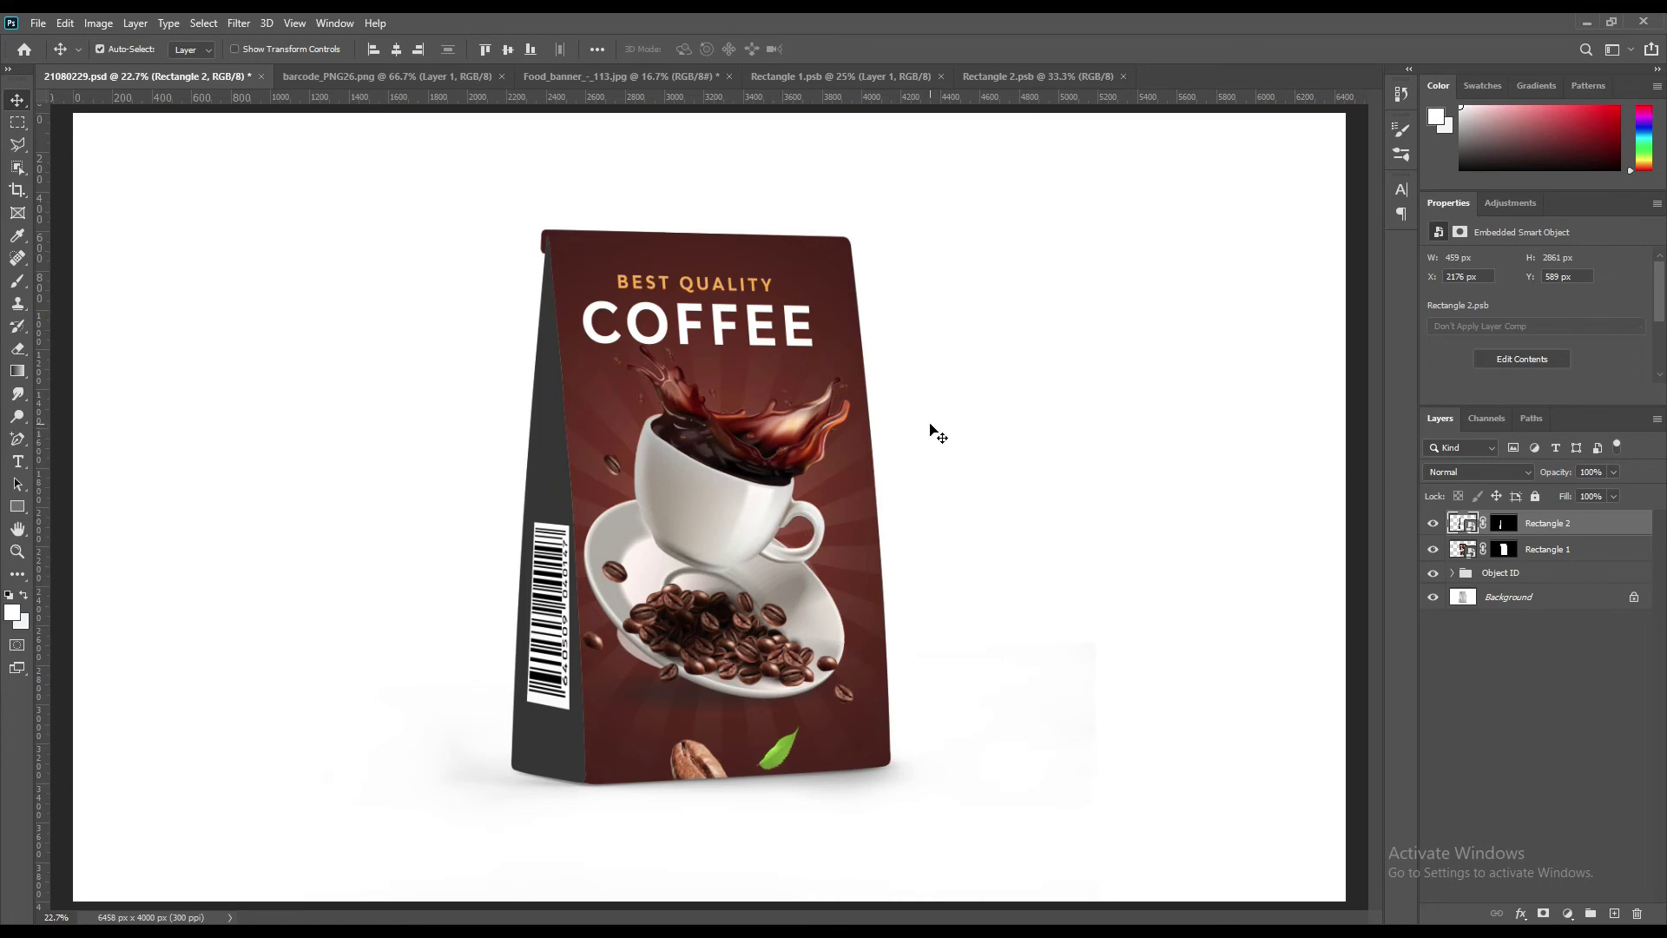
Step: Copy the front and side panel area of the silver Background into a layer above the artwork
left_click_drag(1525, 544, 1507, 577)
left_click(1528, 615)
left_click(1505, 573, "ctrl")
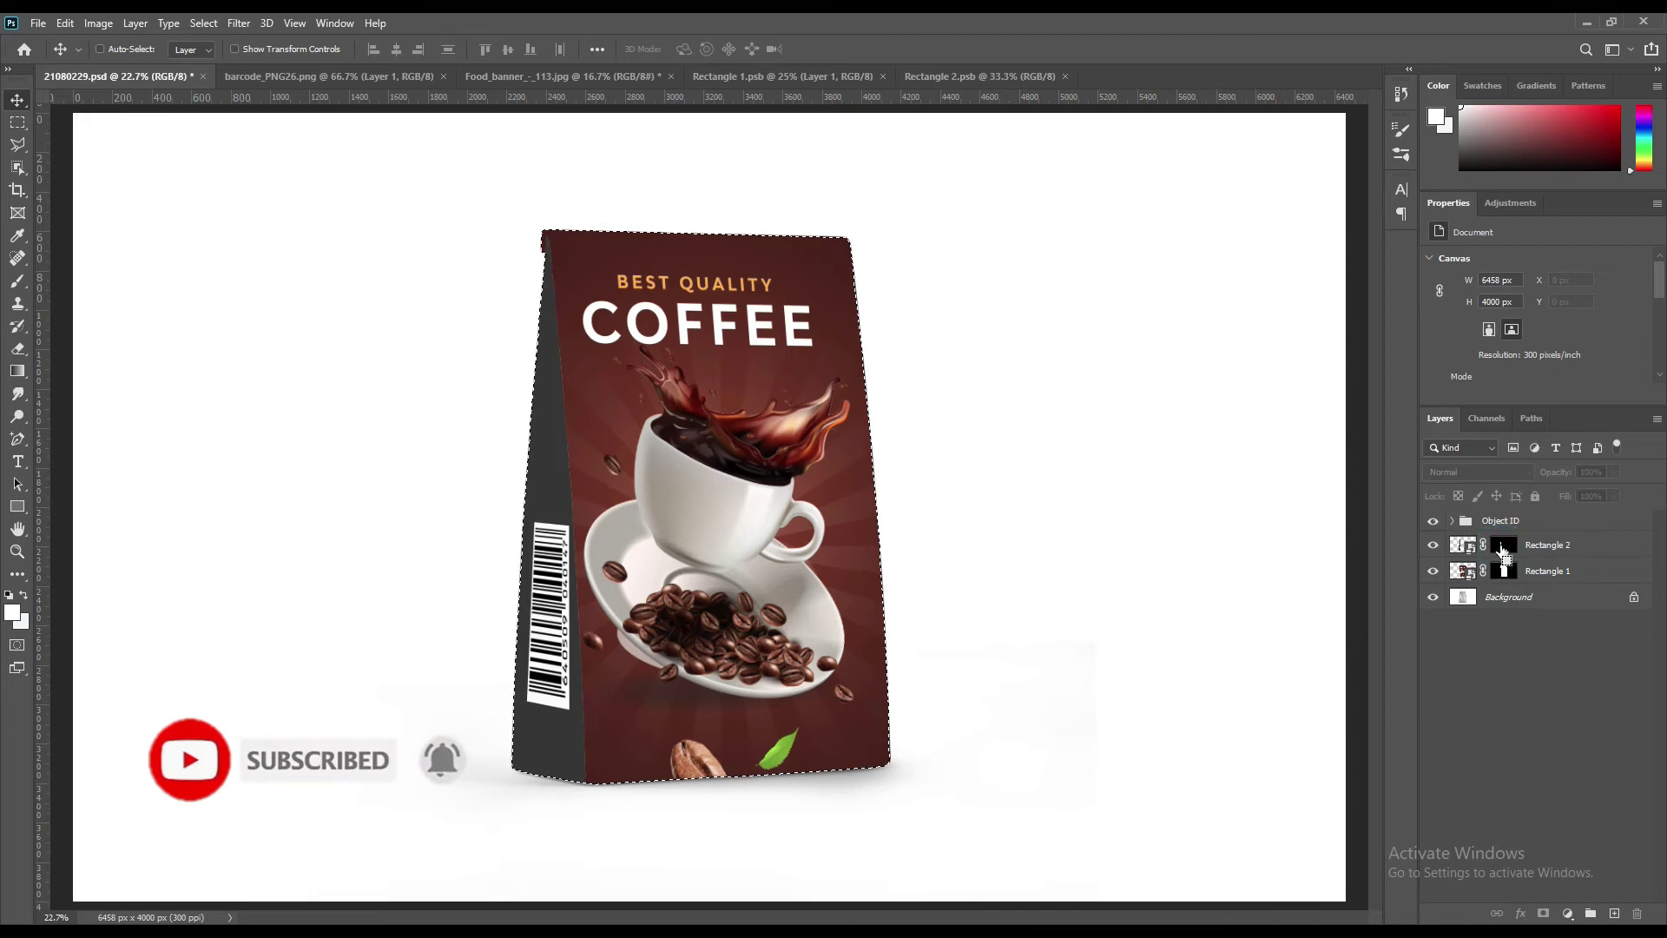
left_click(1521, 596)
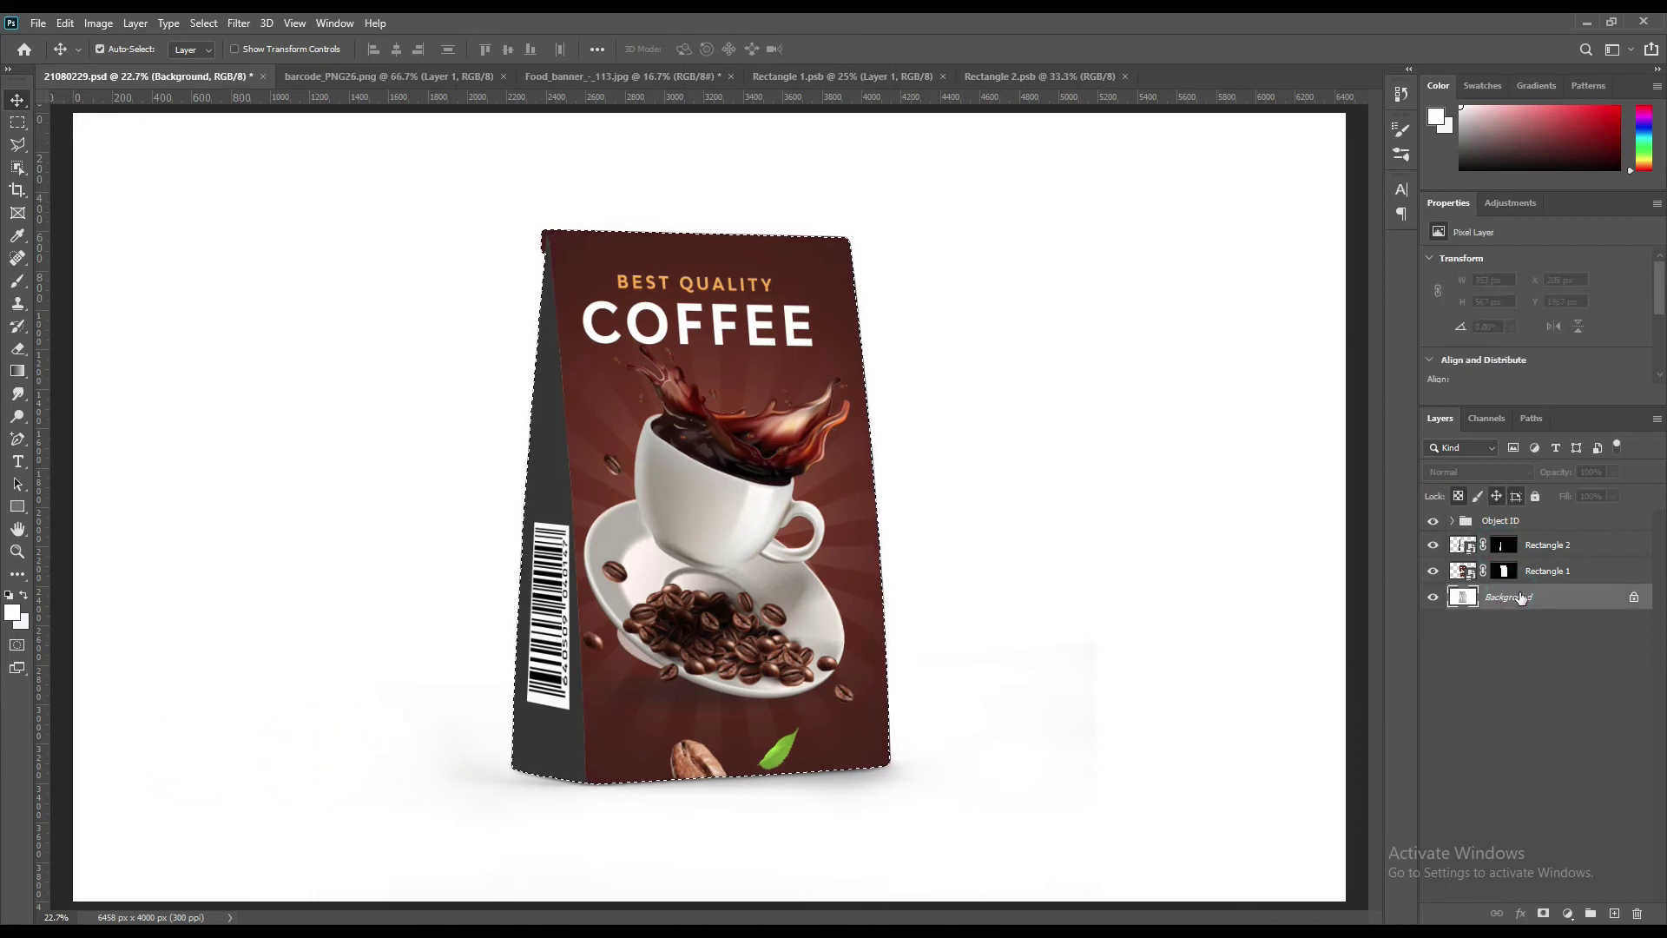
key("ctrl+j")
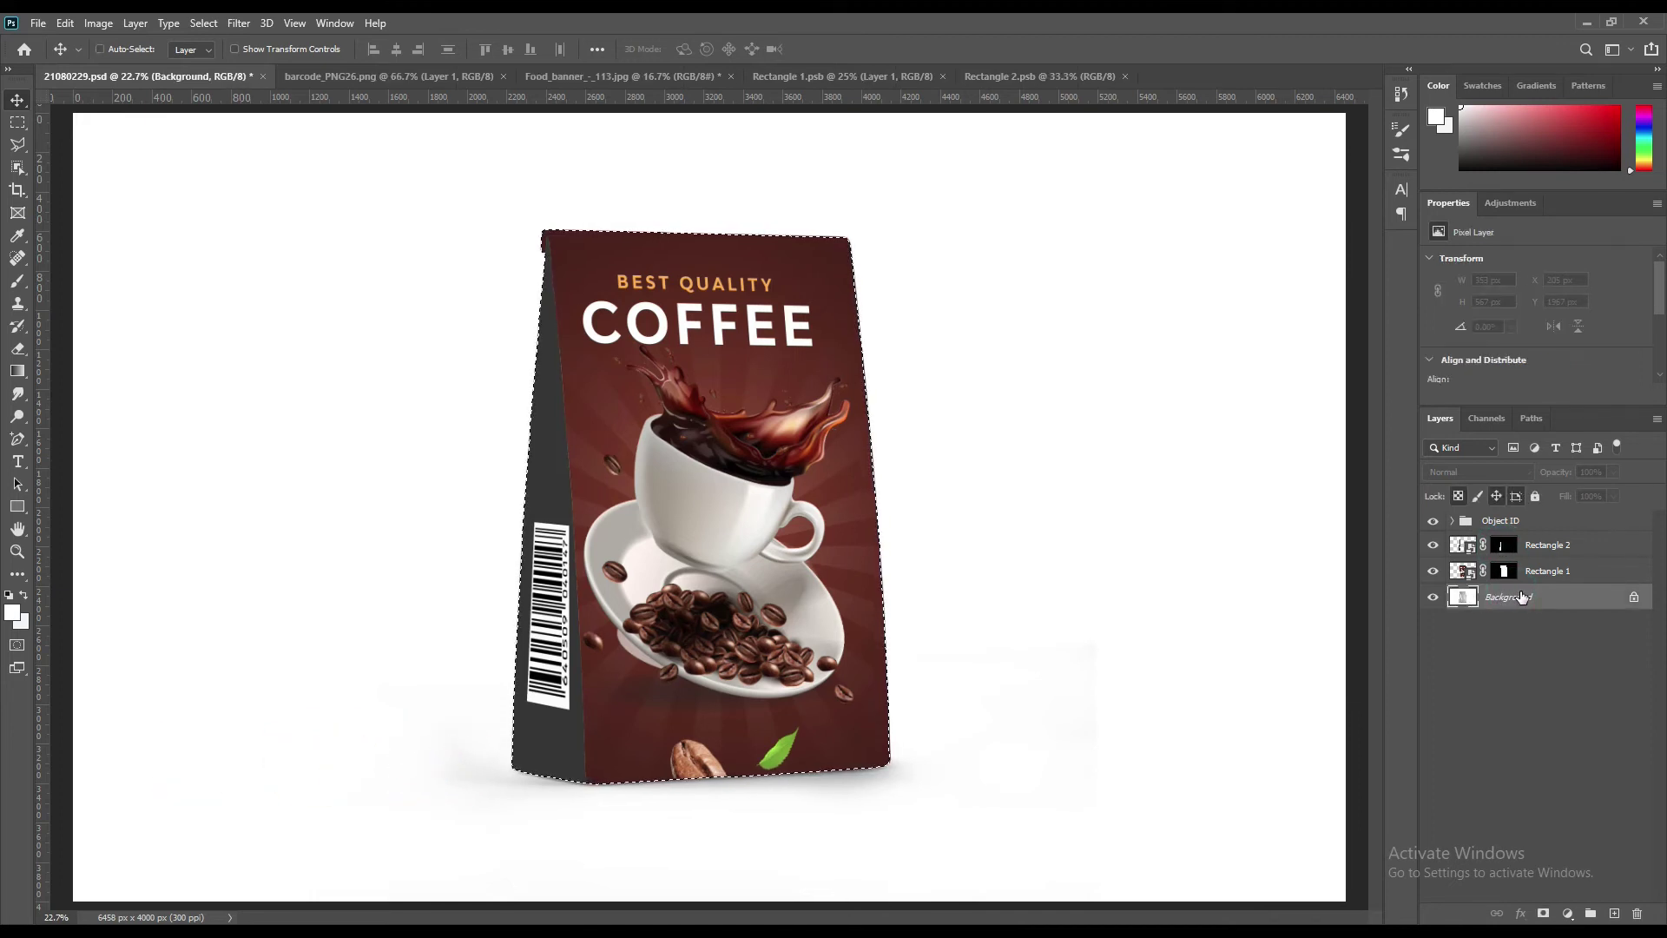
left_click_drag(1521, 596, 1536, 552)
Step: Make two more copies and name the three layers Light, Midtone and Shadow
key("ctrl+j")
key("ctrl+j")
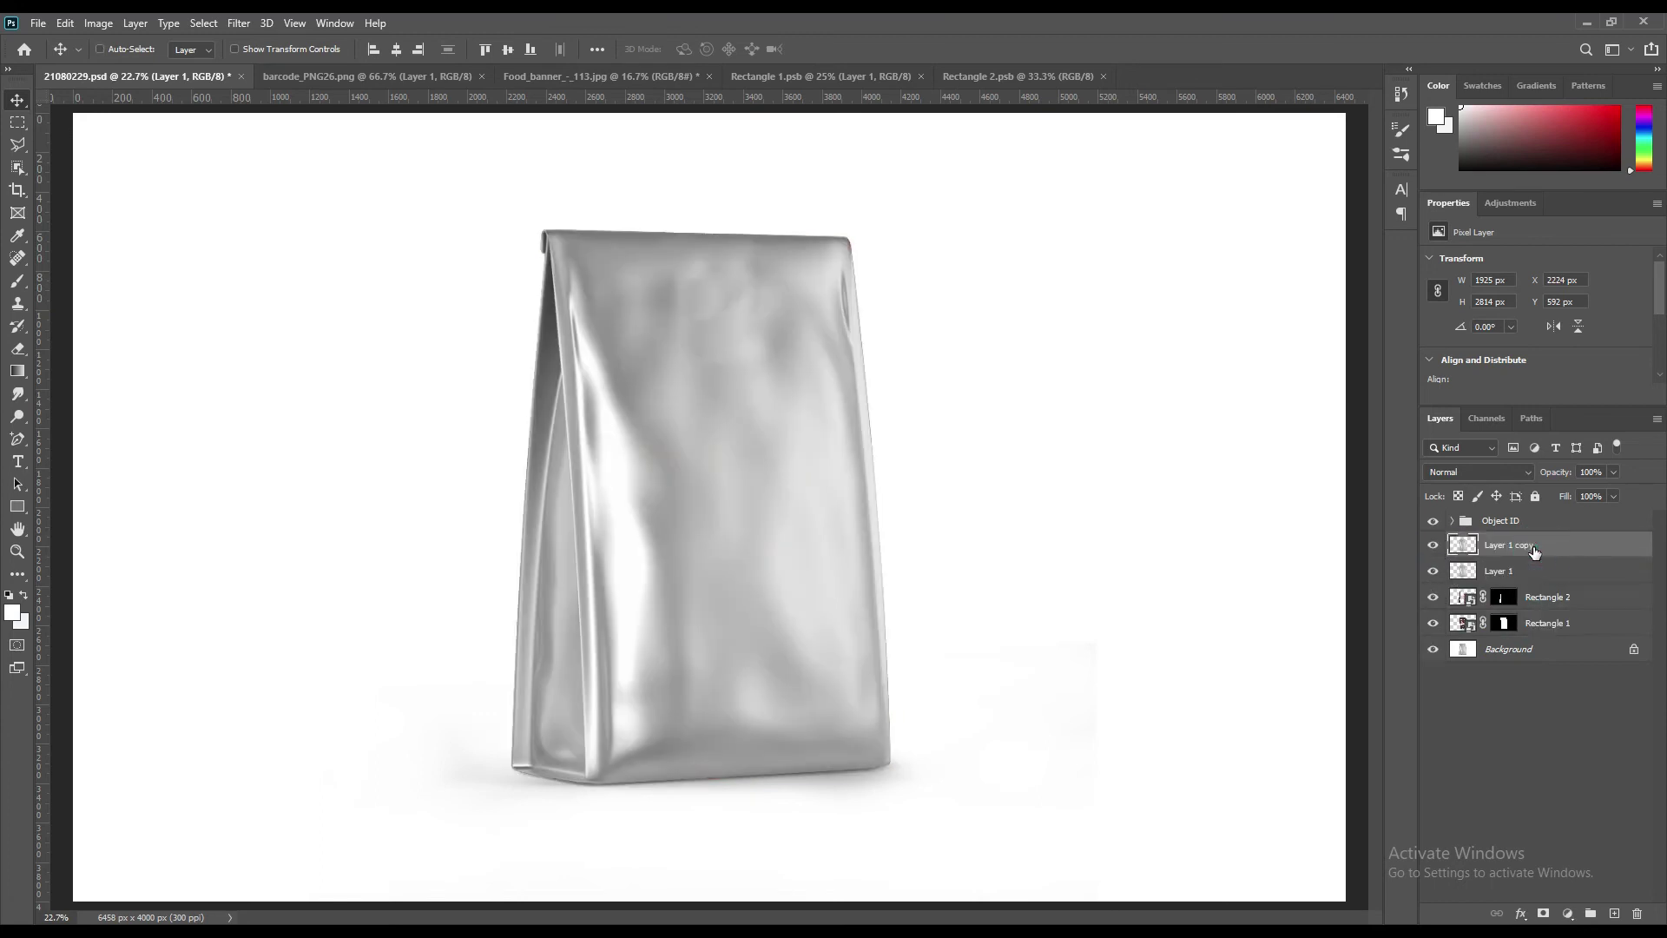
double_click(1534, 547)
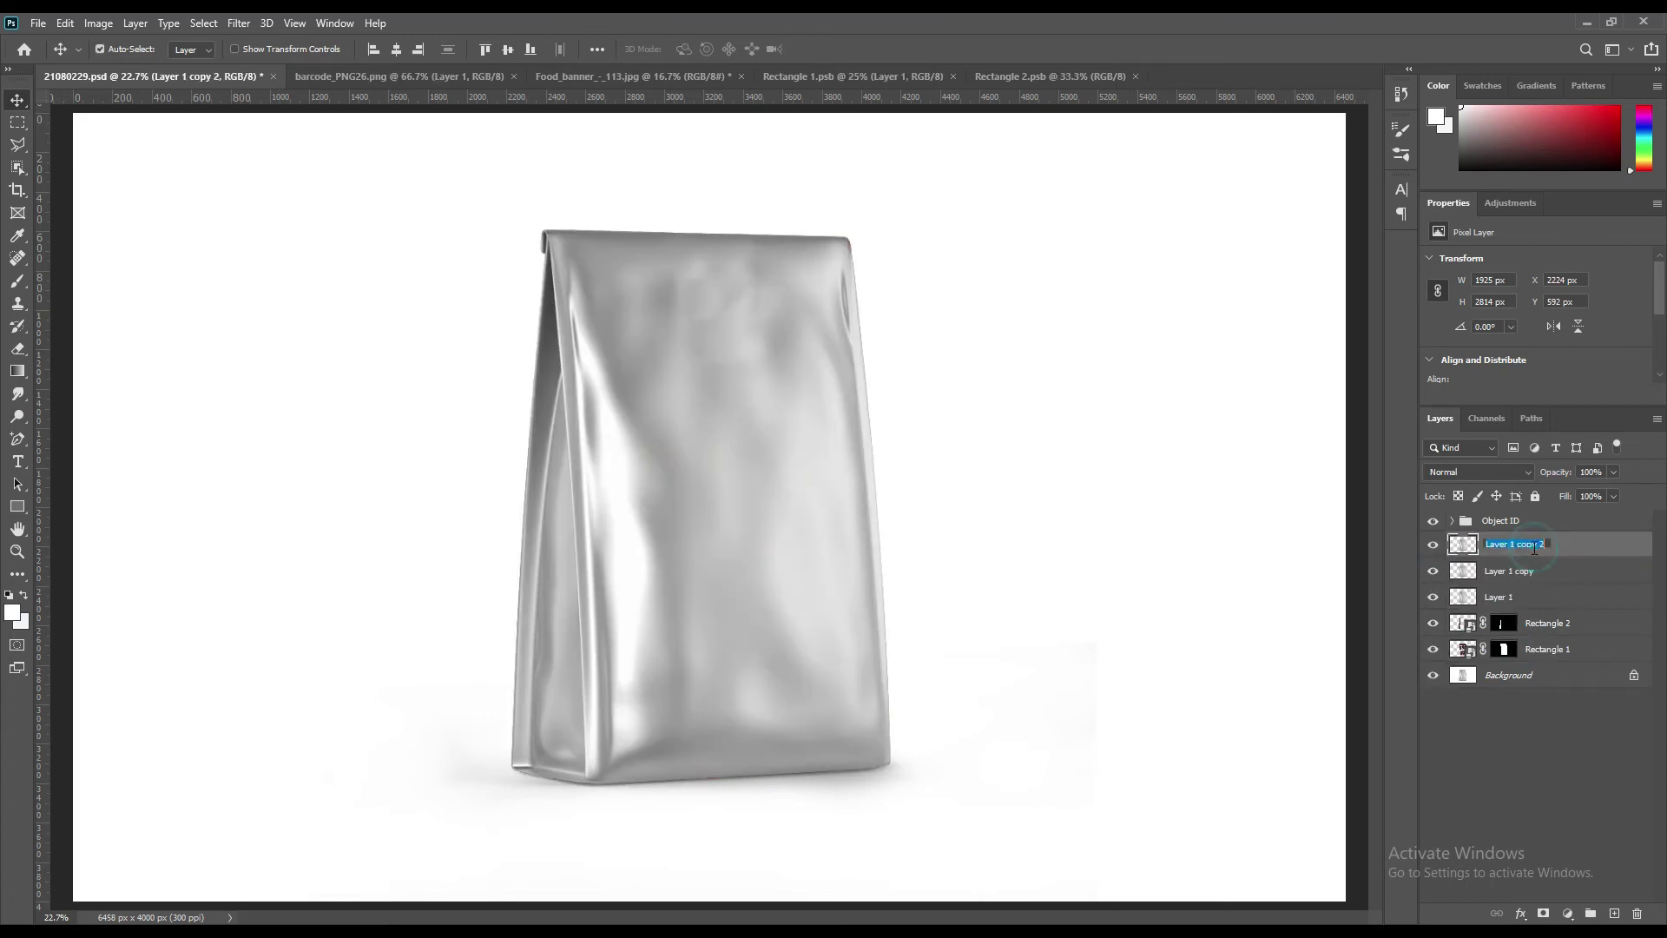
type("Light")
key("Return")
double_click(1511, 570)
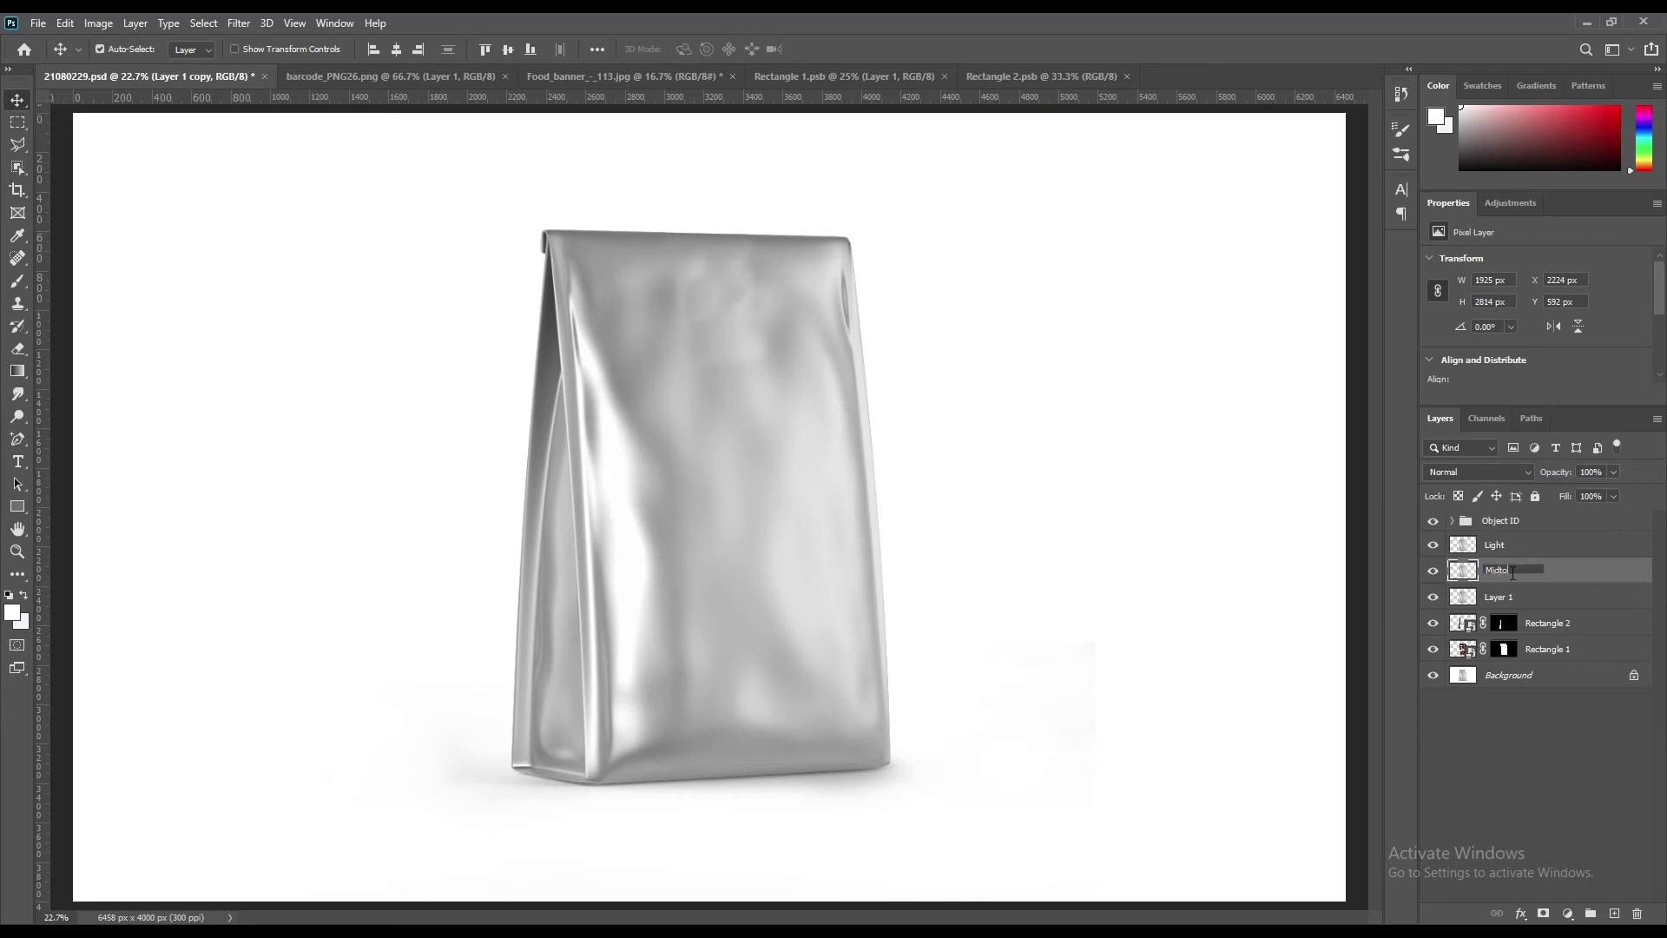
key("Return")
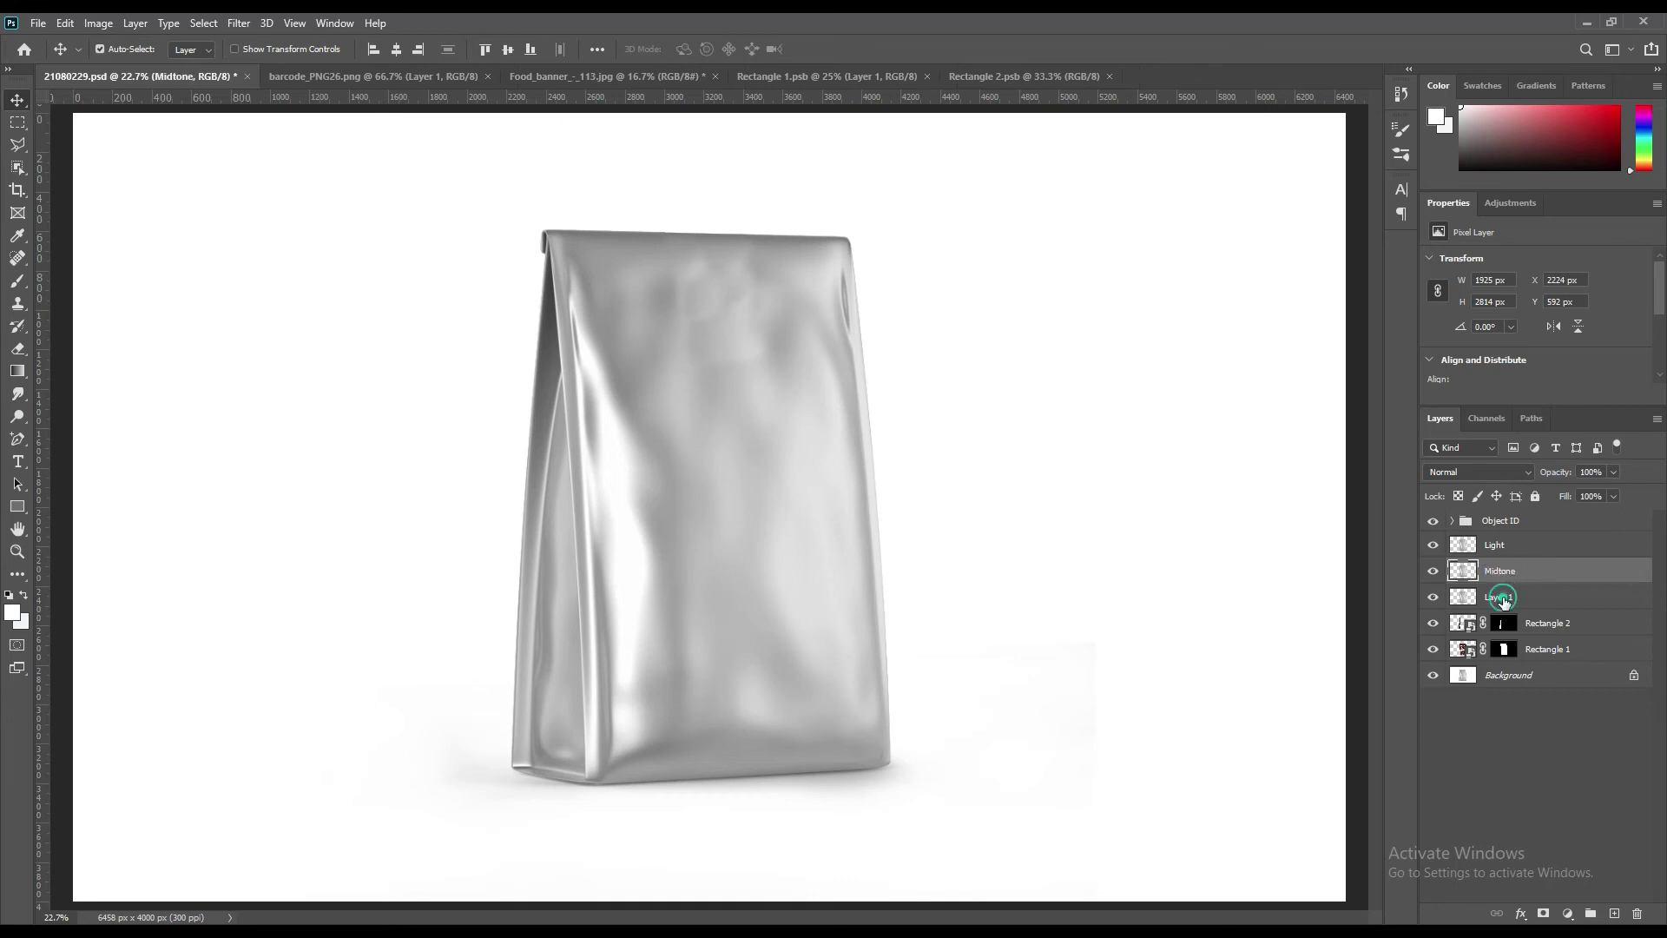
double_click(1502, 599)
type("Shadow")
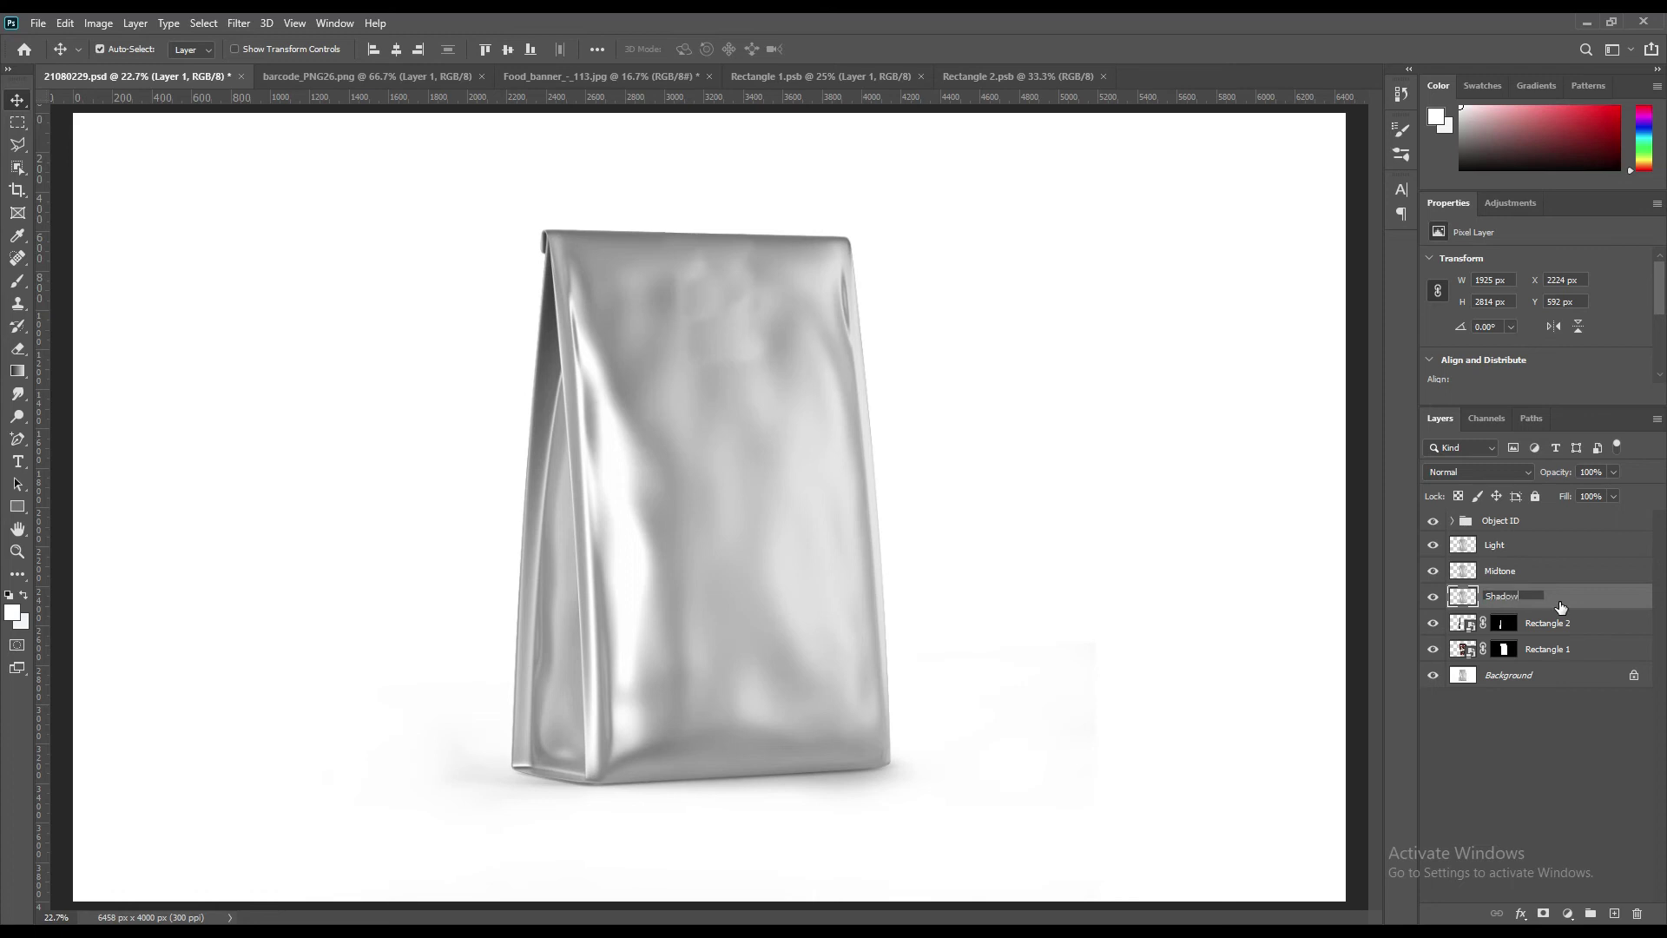
key("Return")
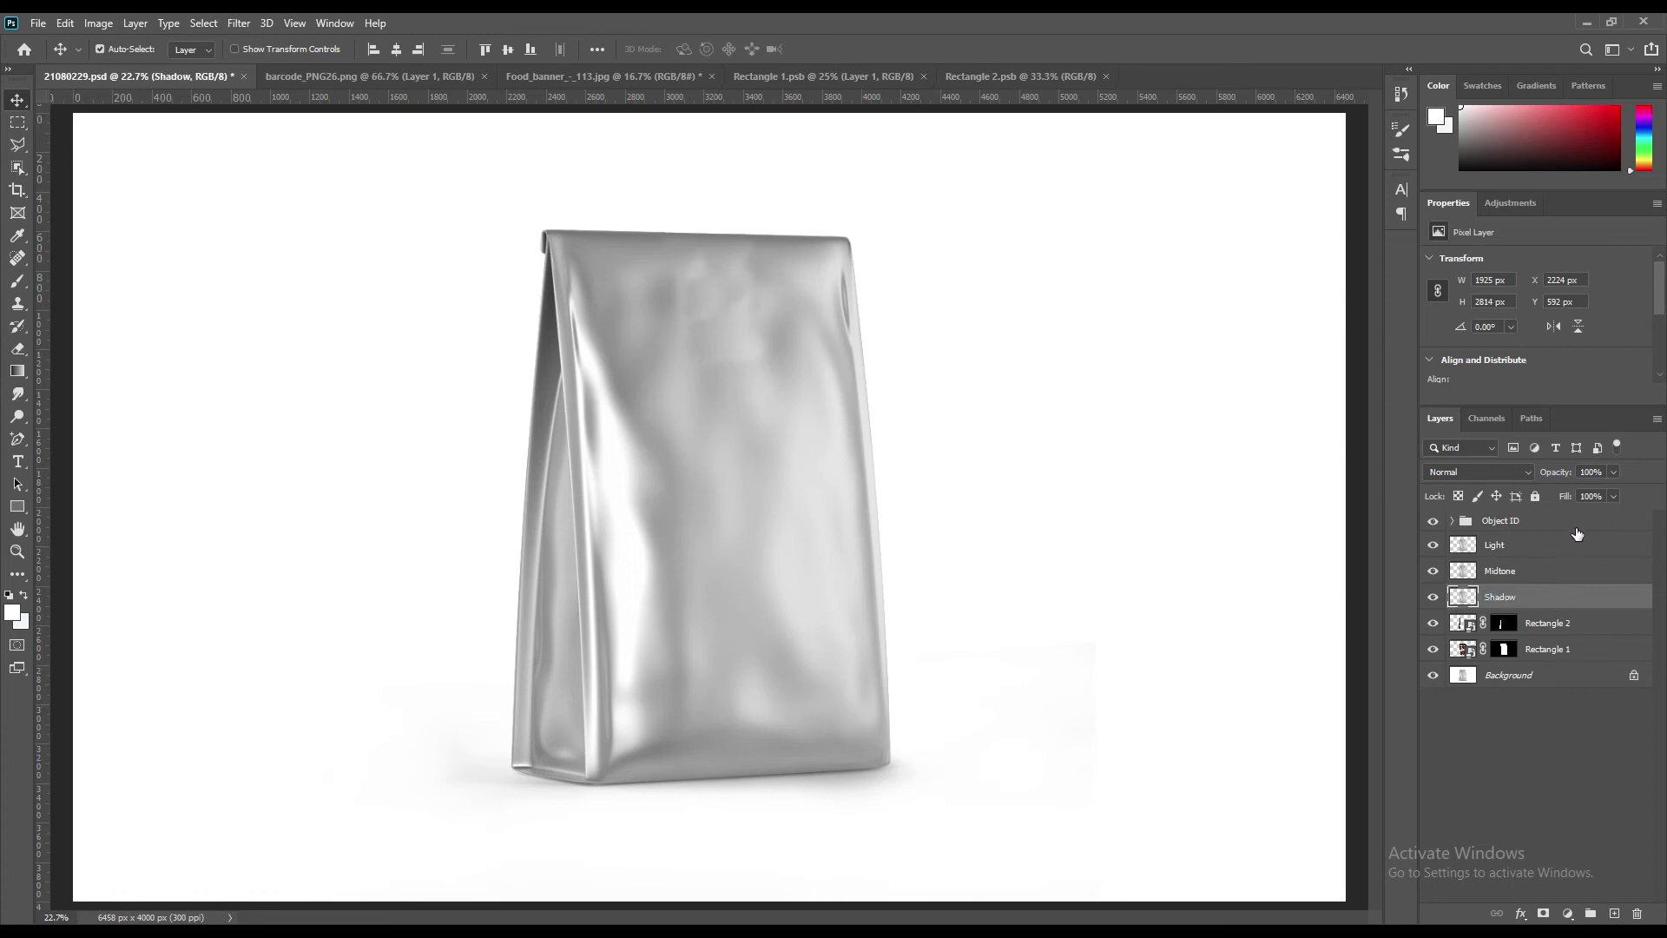
Step: Hide the Light and Midtone layers and select Shadow
left_click(1525, 549)
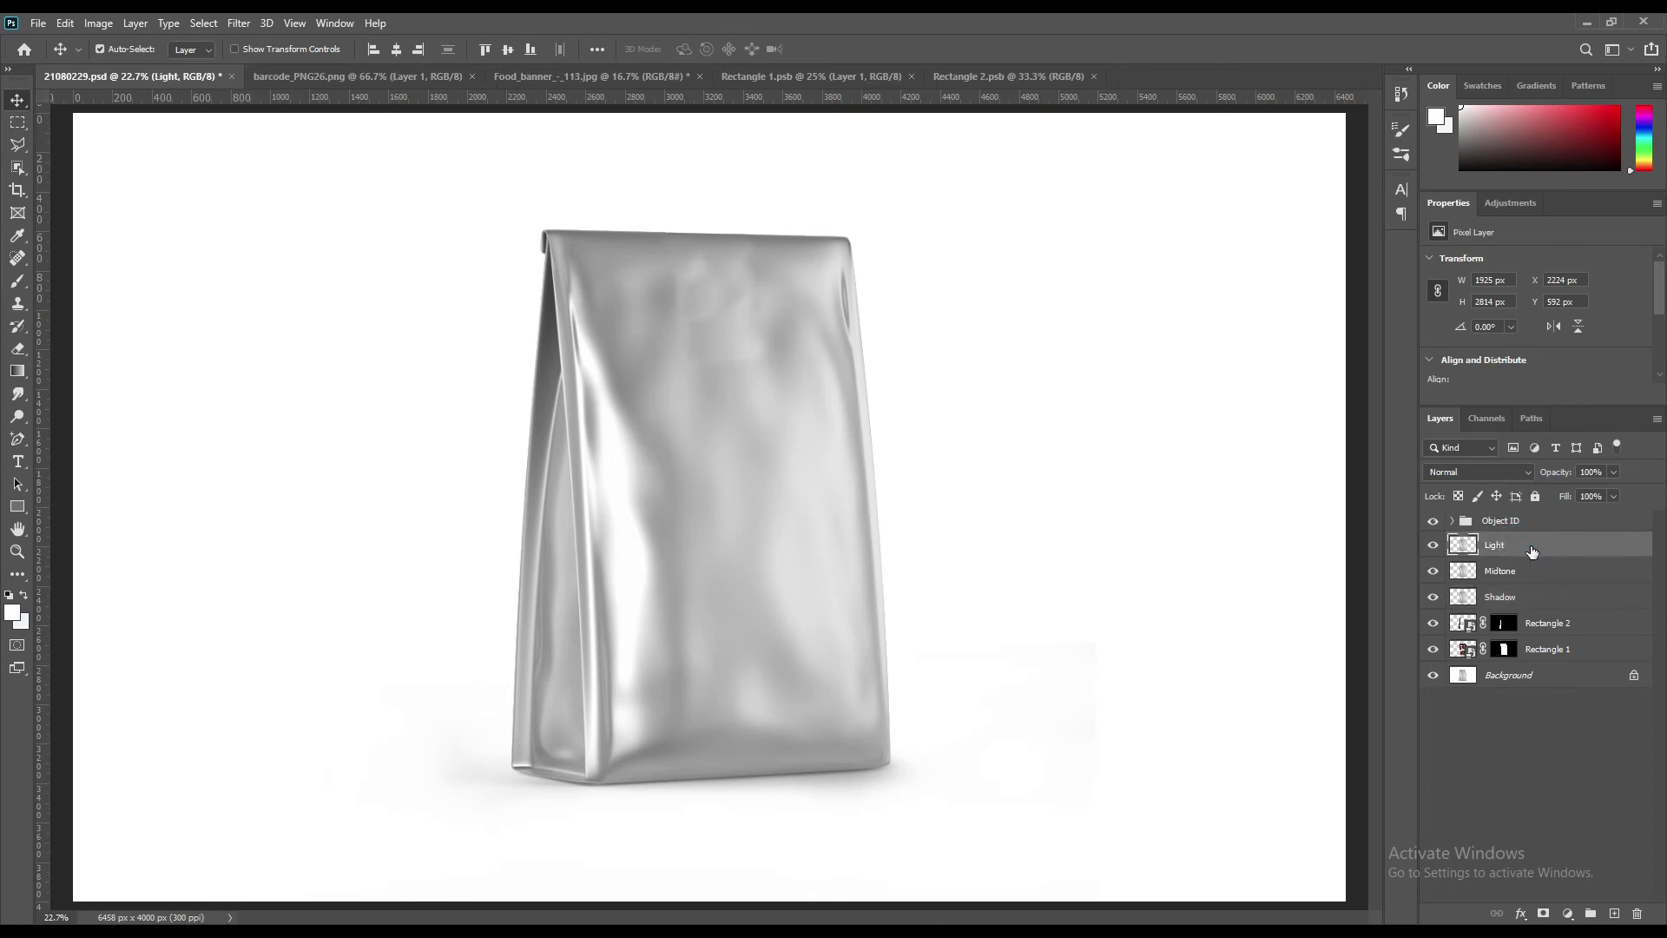
left_click(1433, 545)
left_click(1433, 570)
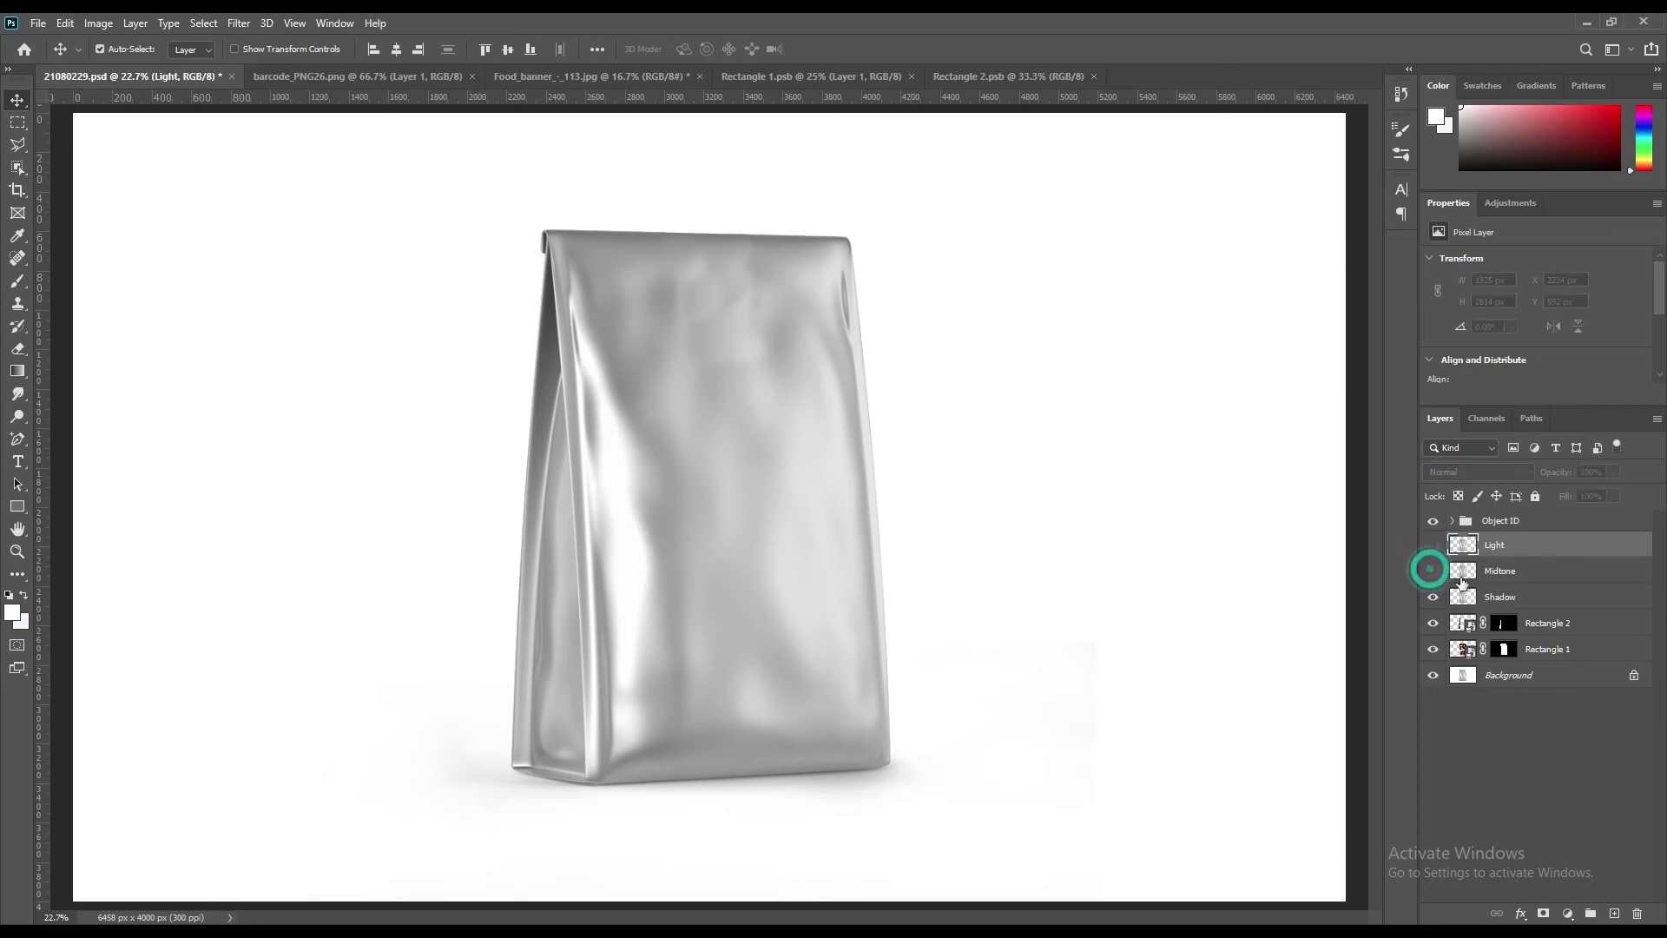
left_click(1503, 598)
left_click(1473, 474)
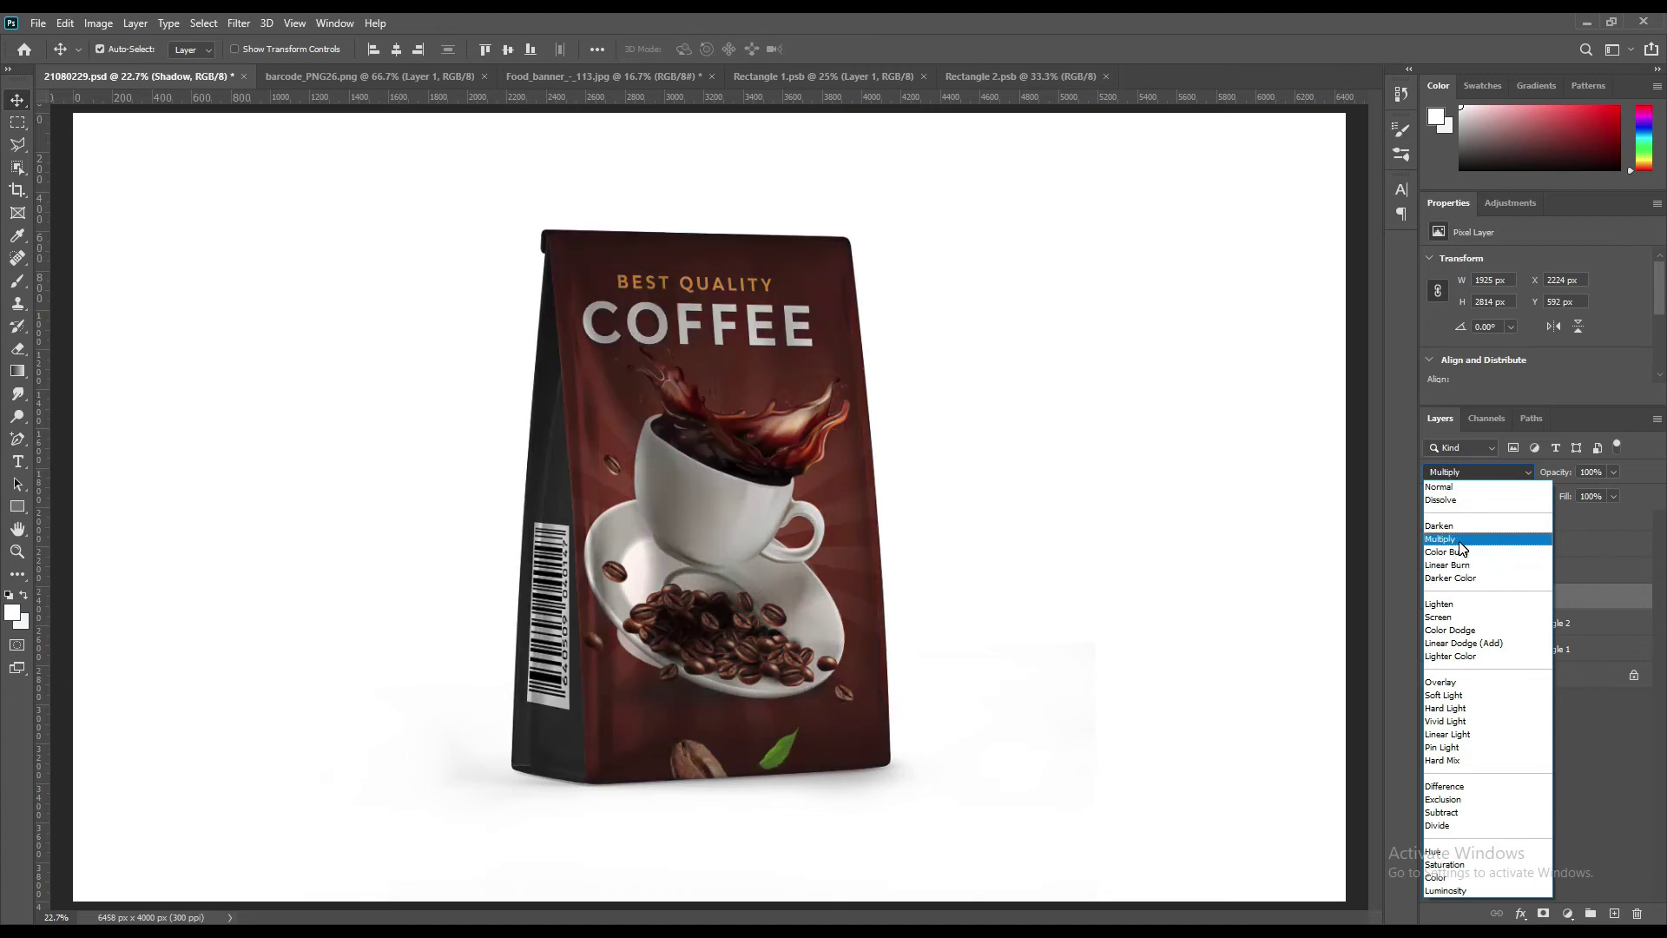
Step: Set Shadow to Multiply, show Midtone, and blend it with Linear Dodge (Add)
left_click(1461, 539)
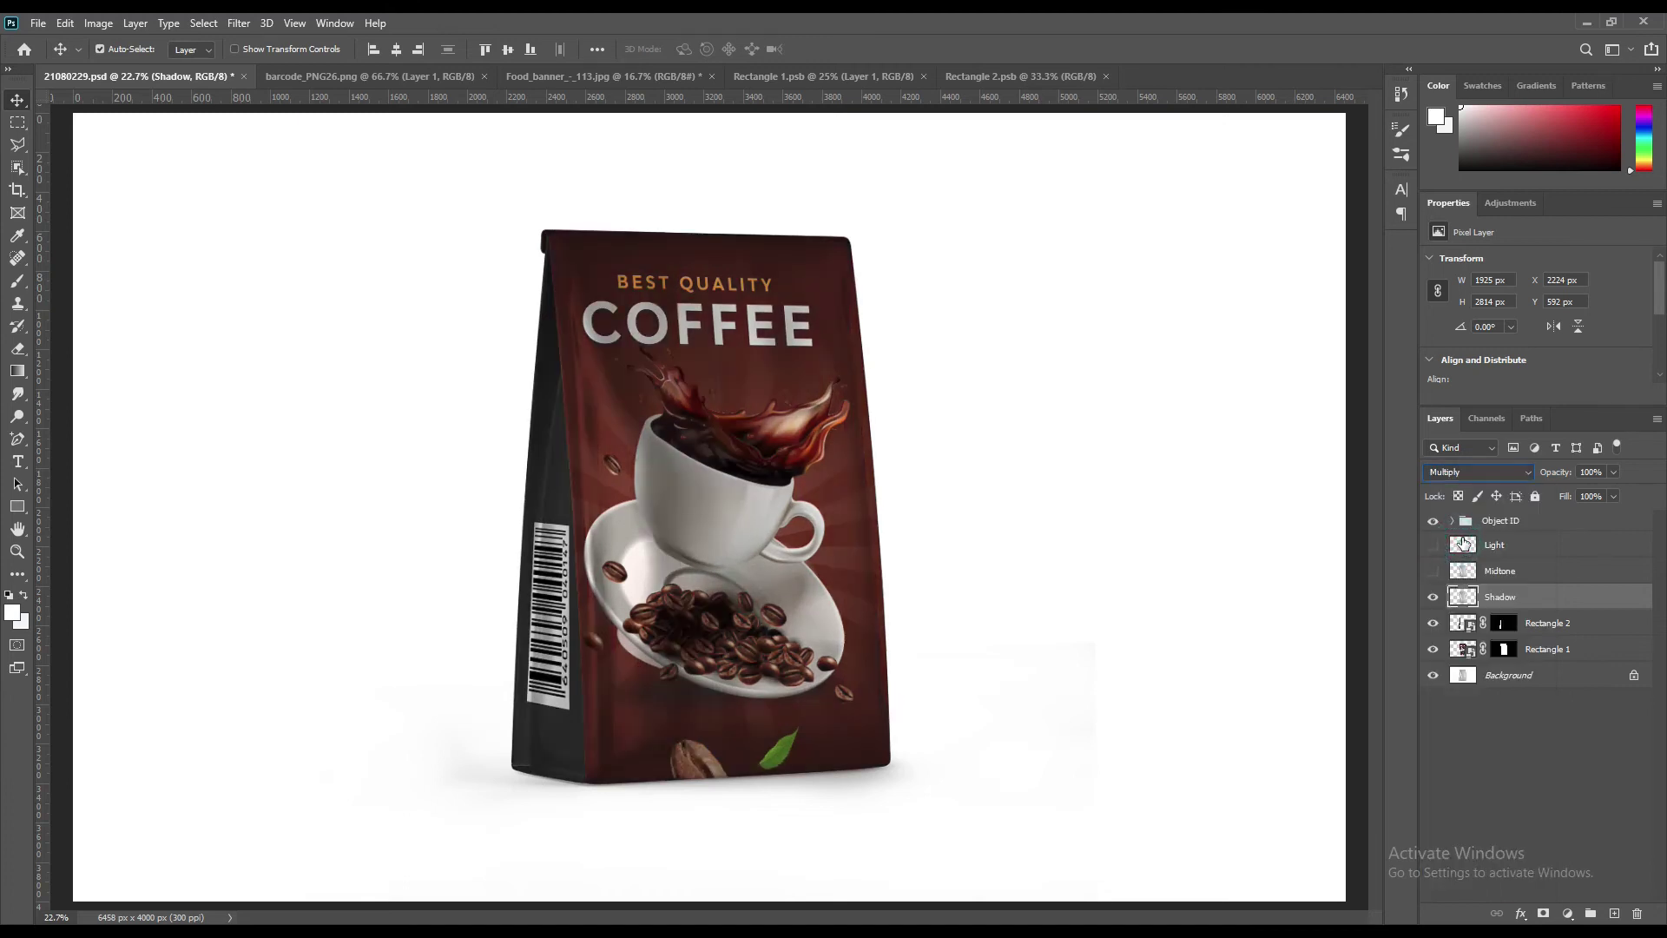
left_click(1432, 570)
left_click(1496, 579)
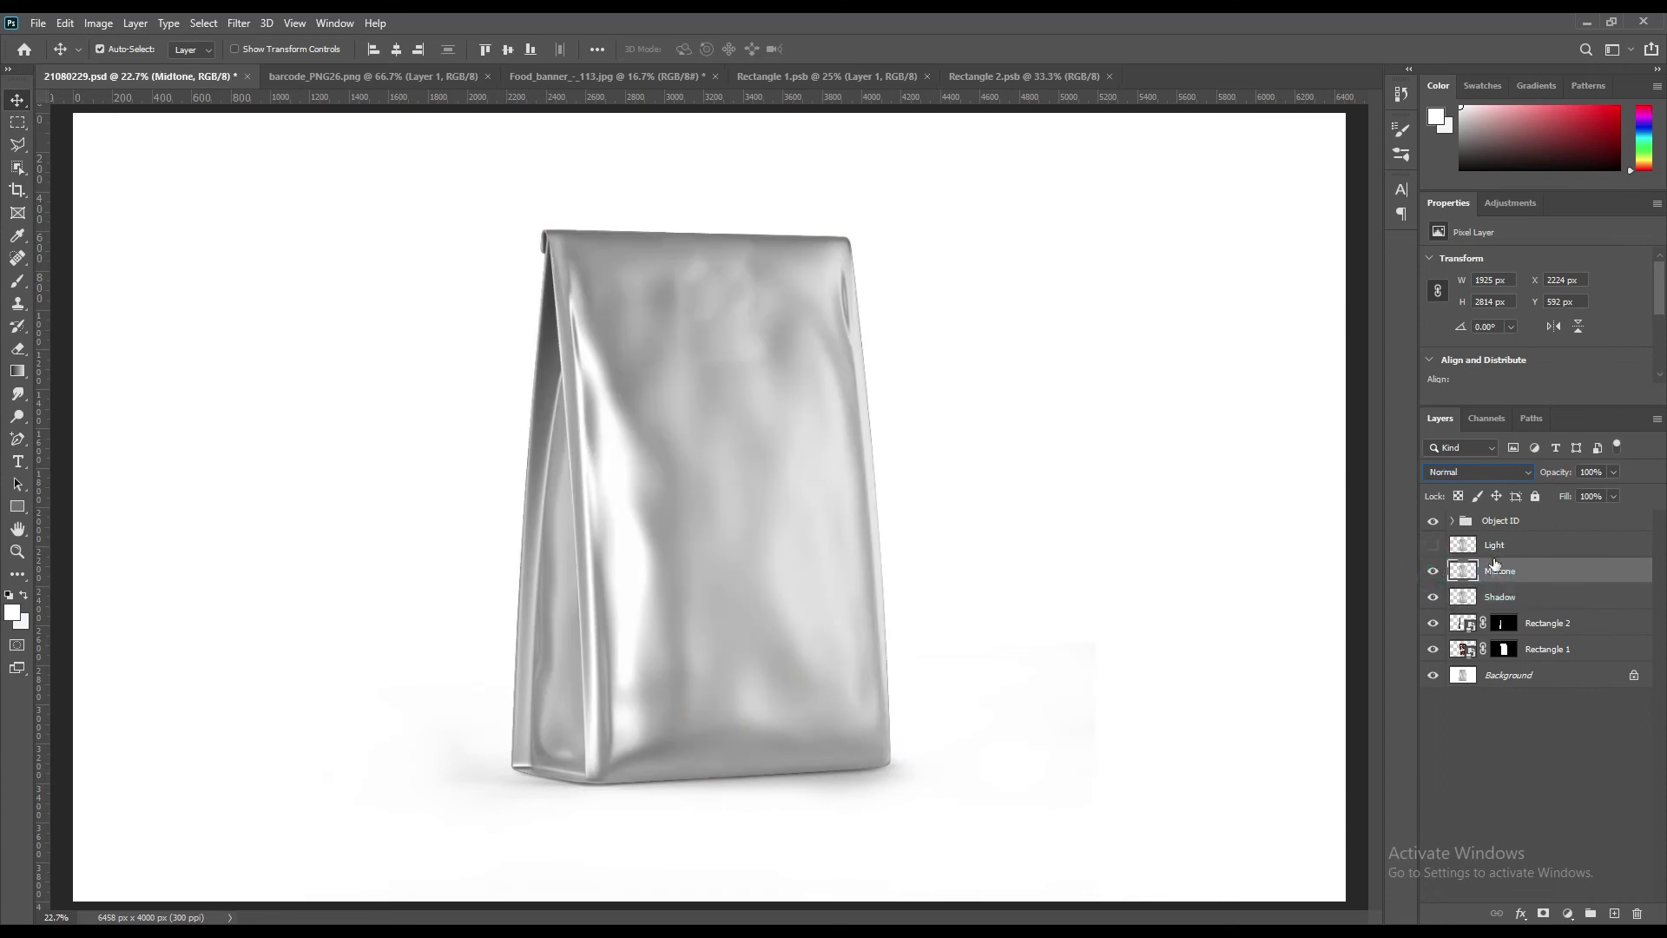
left_click(1486, 472)
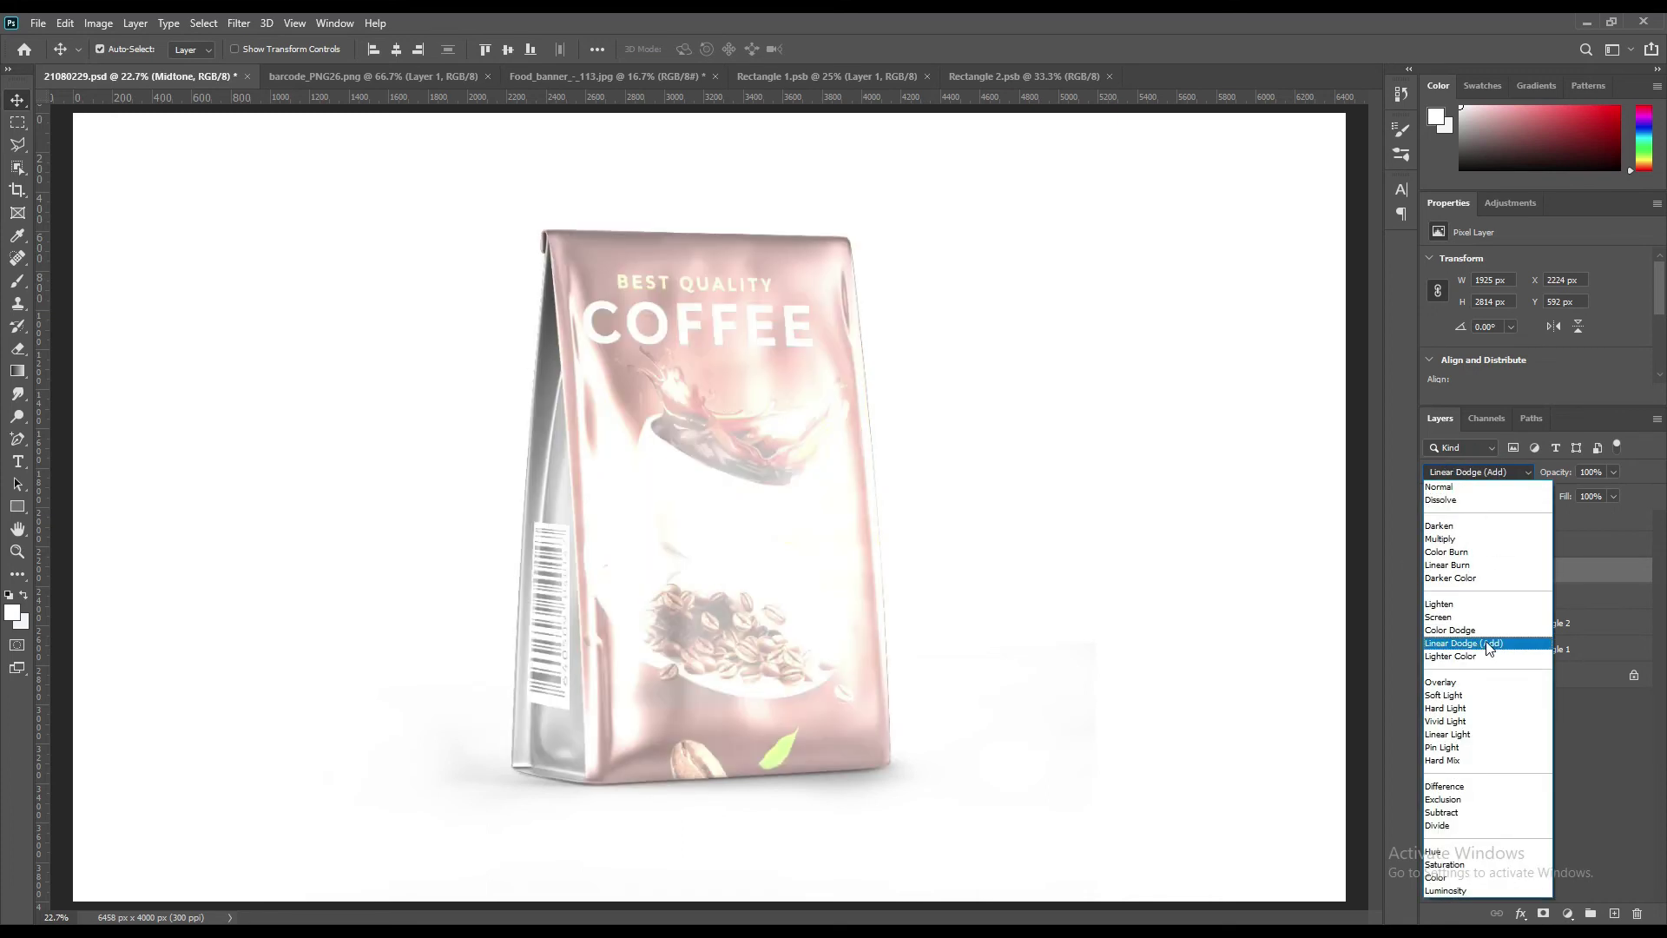
left_click(1488, 643)
Step: Apply Levels to Midtone with black input 166 and white output 68, then show Light
left_click(98, 22)
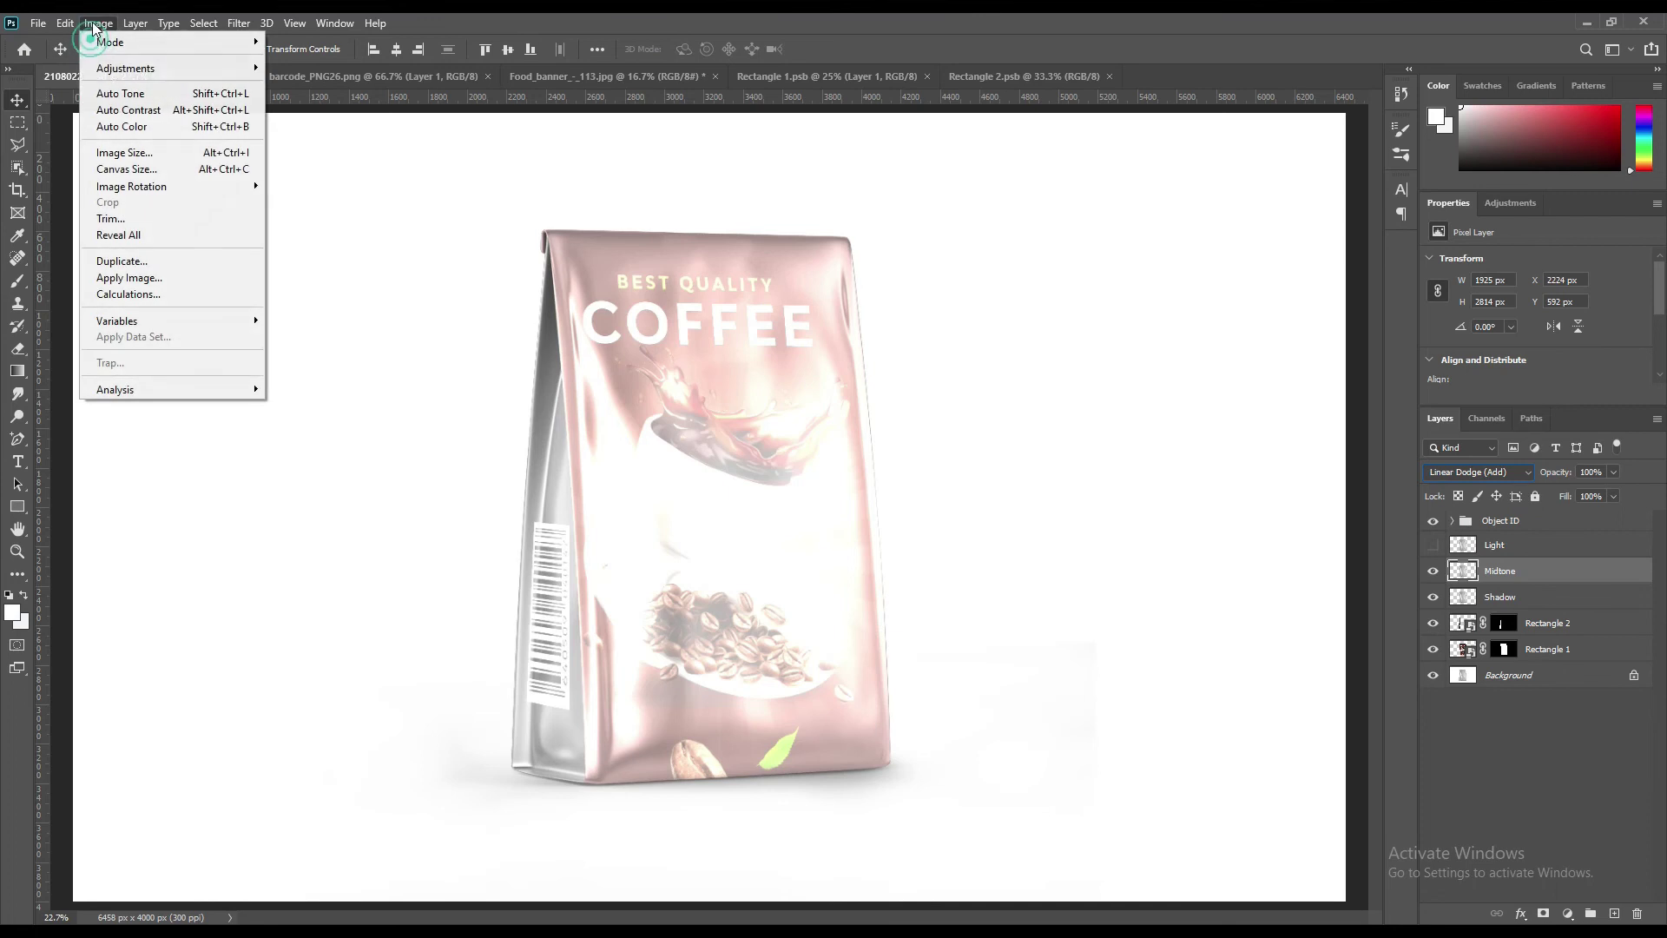
mouse_move(144, 69)
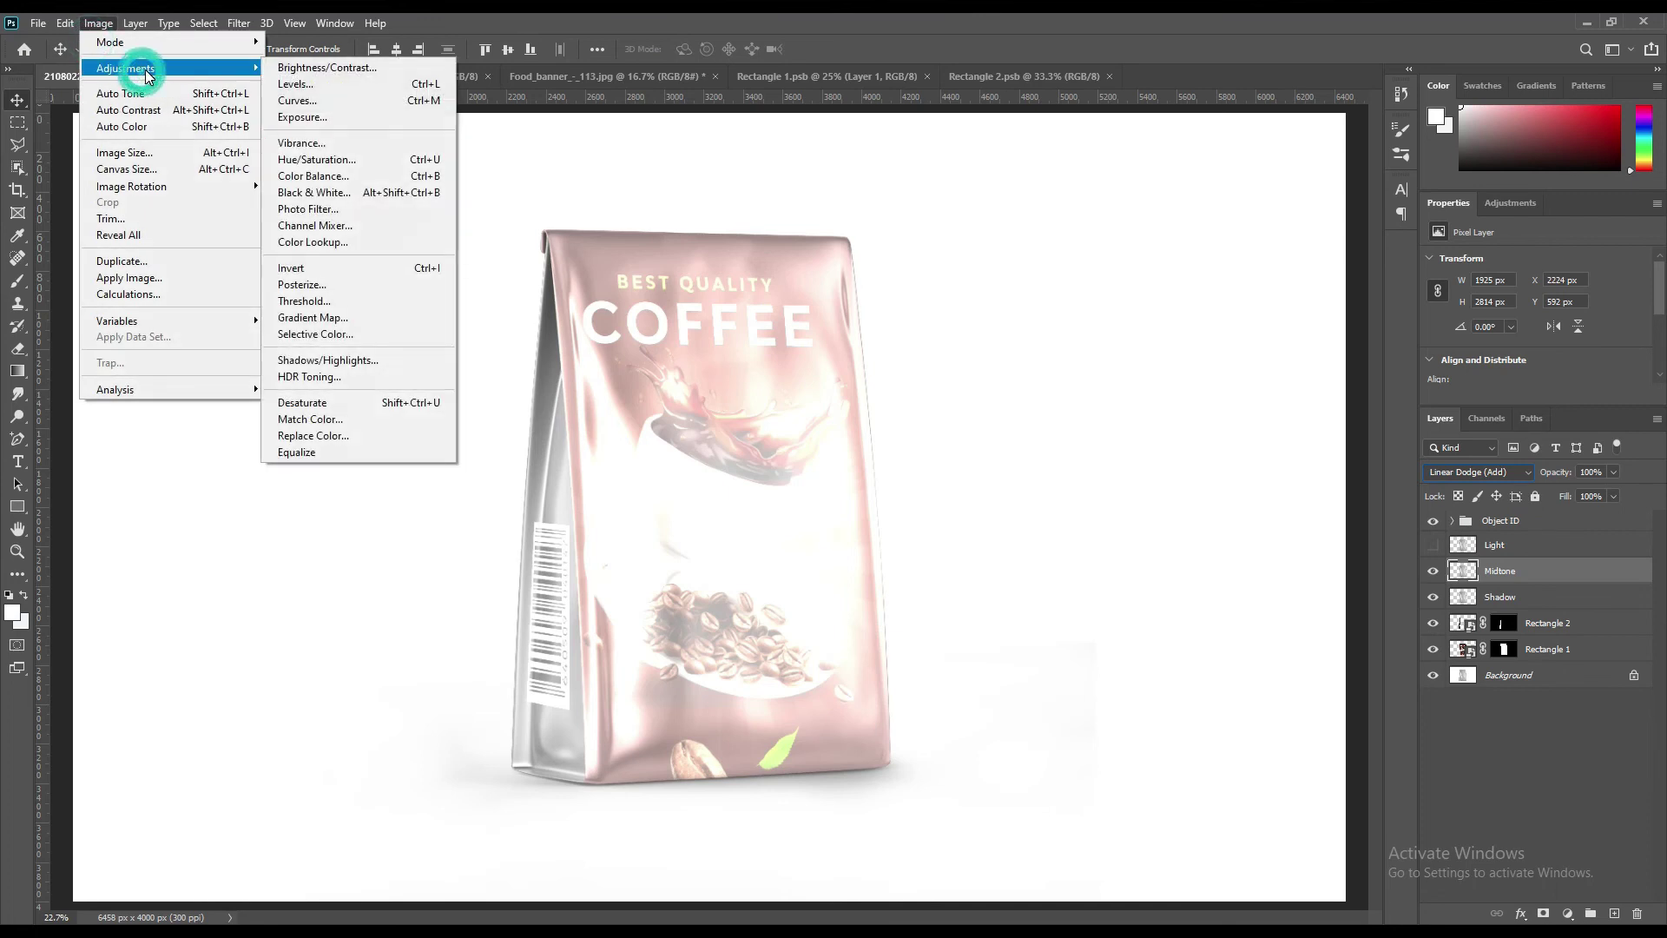
left_click(295, 86)
left_click_drag(1009, 405, 1151, 405)
left_click_drag(1225, 479, 1064, 477)
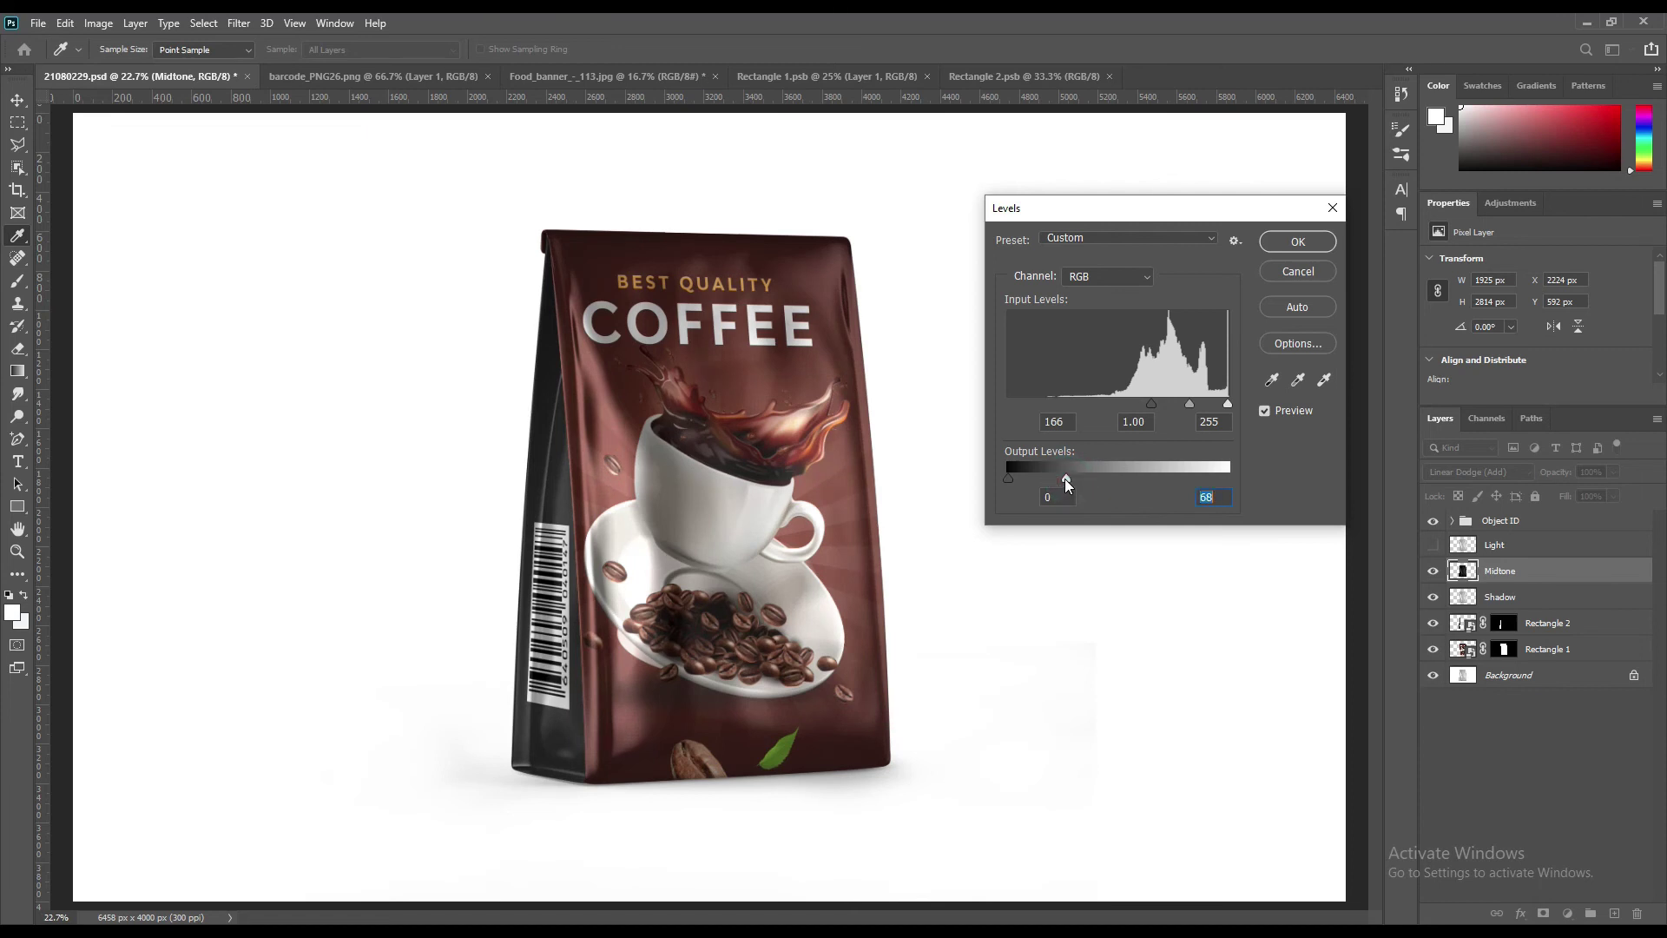
left_click(1281, 242)
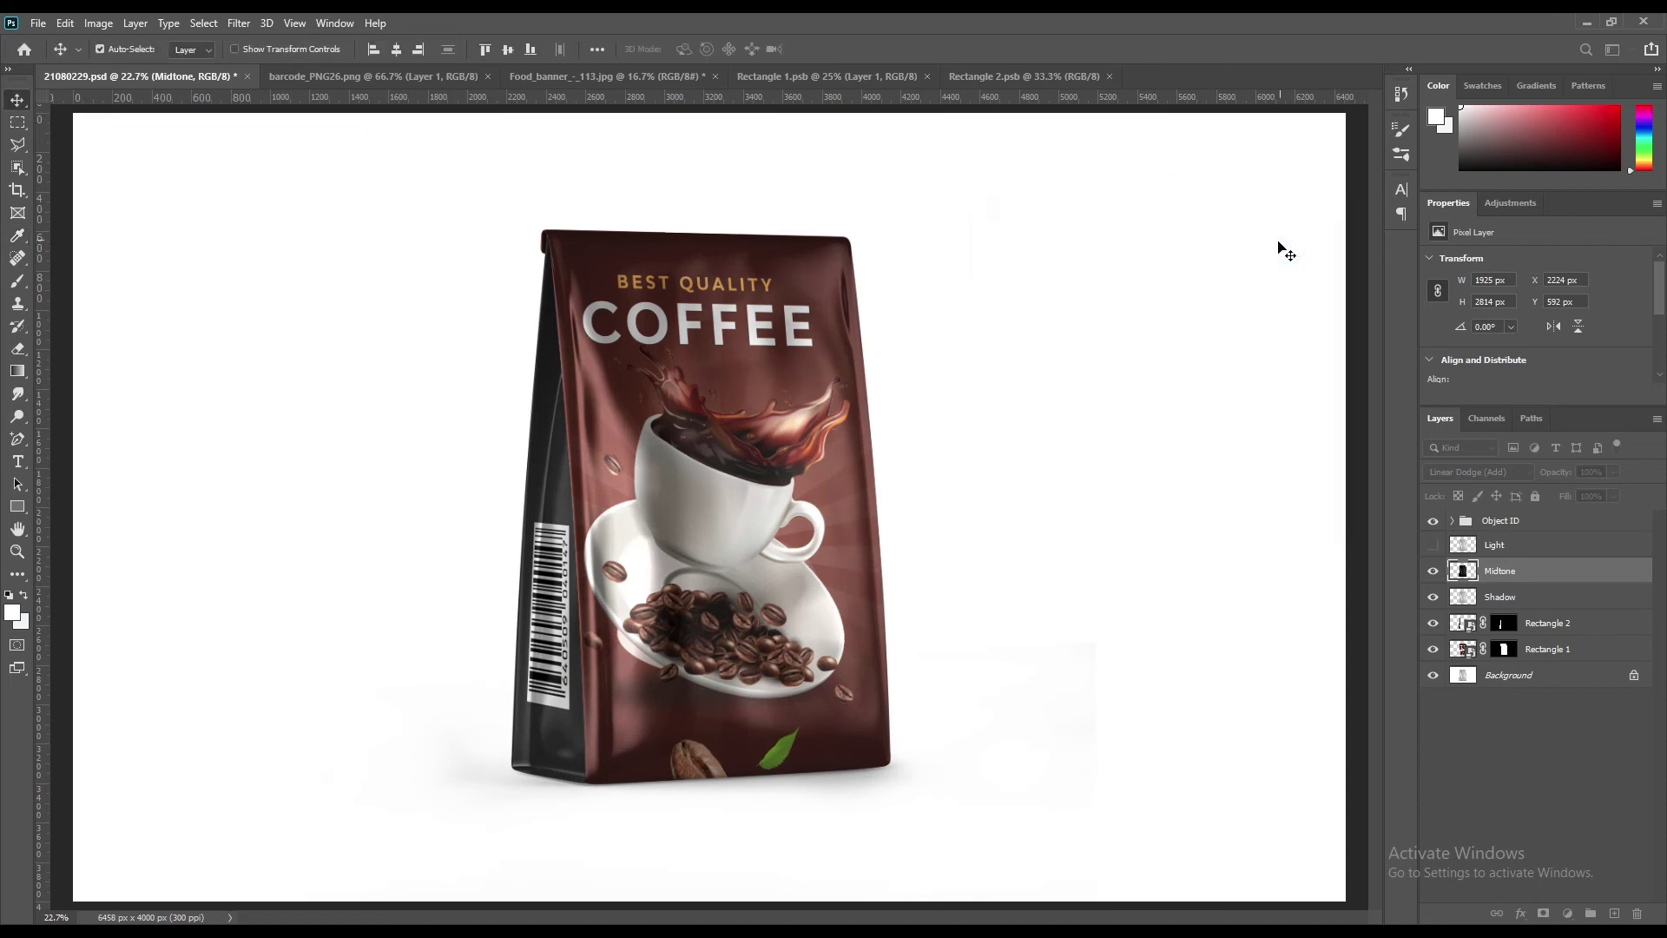
left_click(1433, 544)
Step: Set the Light layer's blend mode to Screen
left_click(1509, 550)
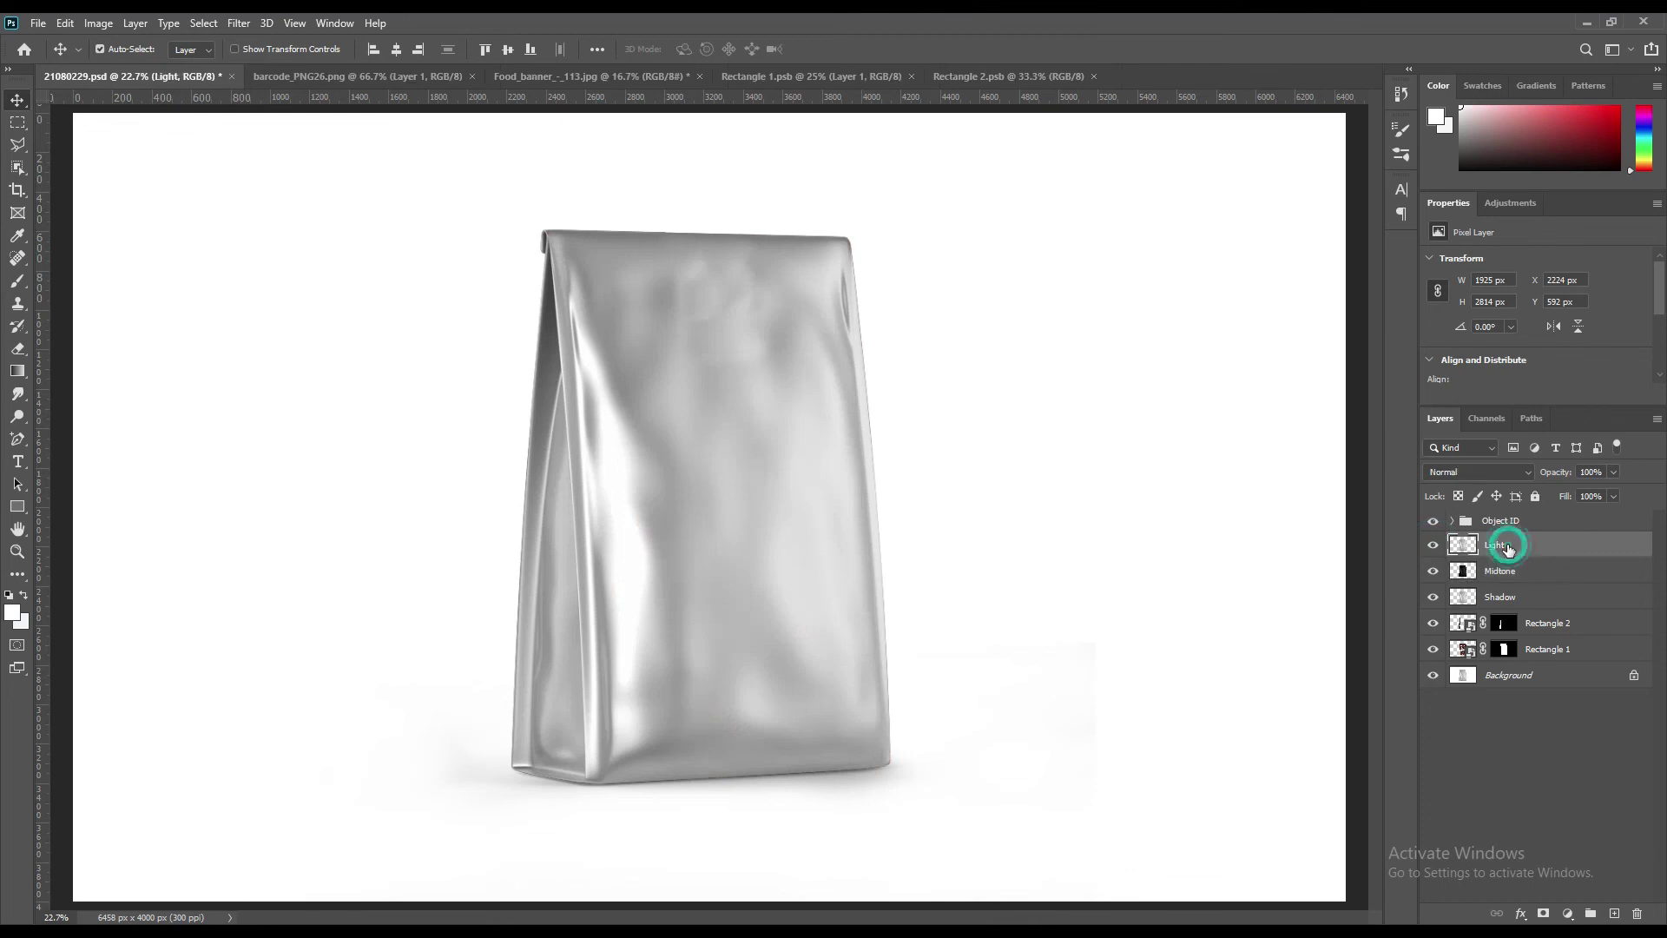
left_click(1486, 473)
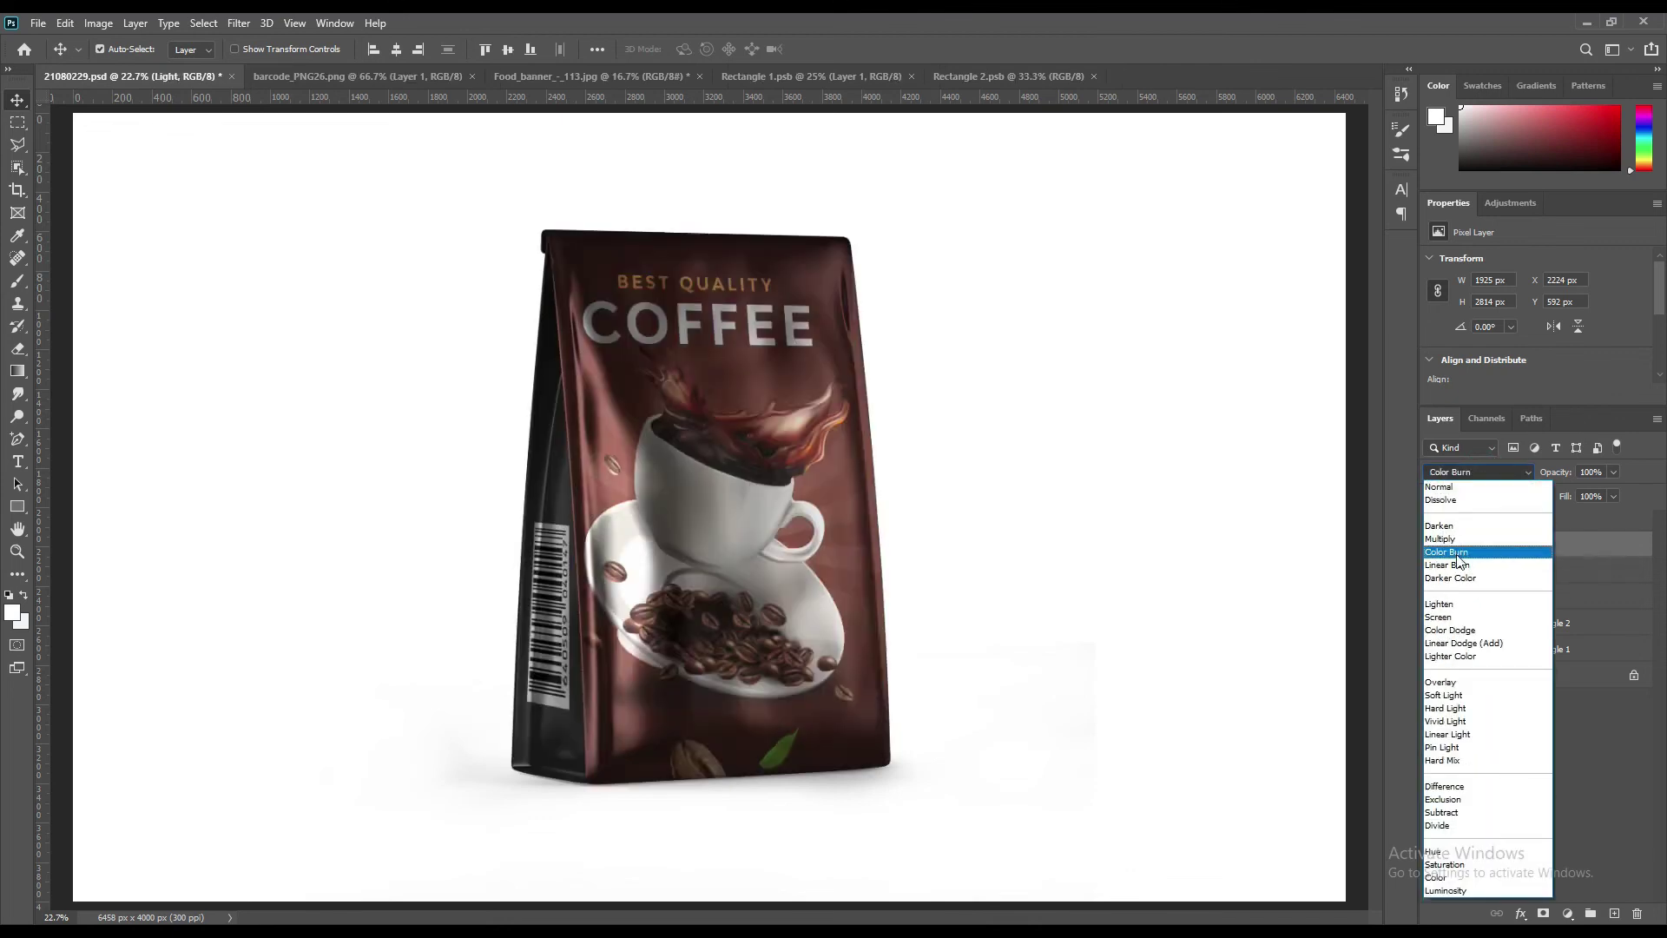
left_click(1447, 617)
Step: Apply Levels to Light with black input 215 and white output 147
left_click(99, 27)
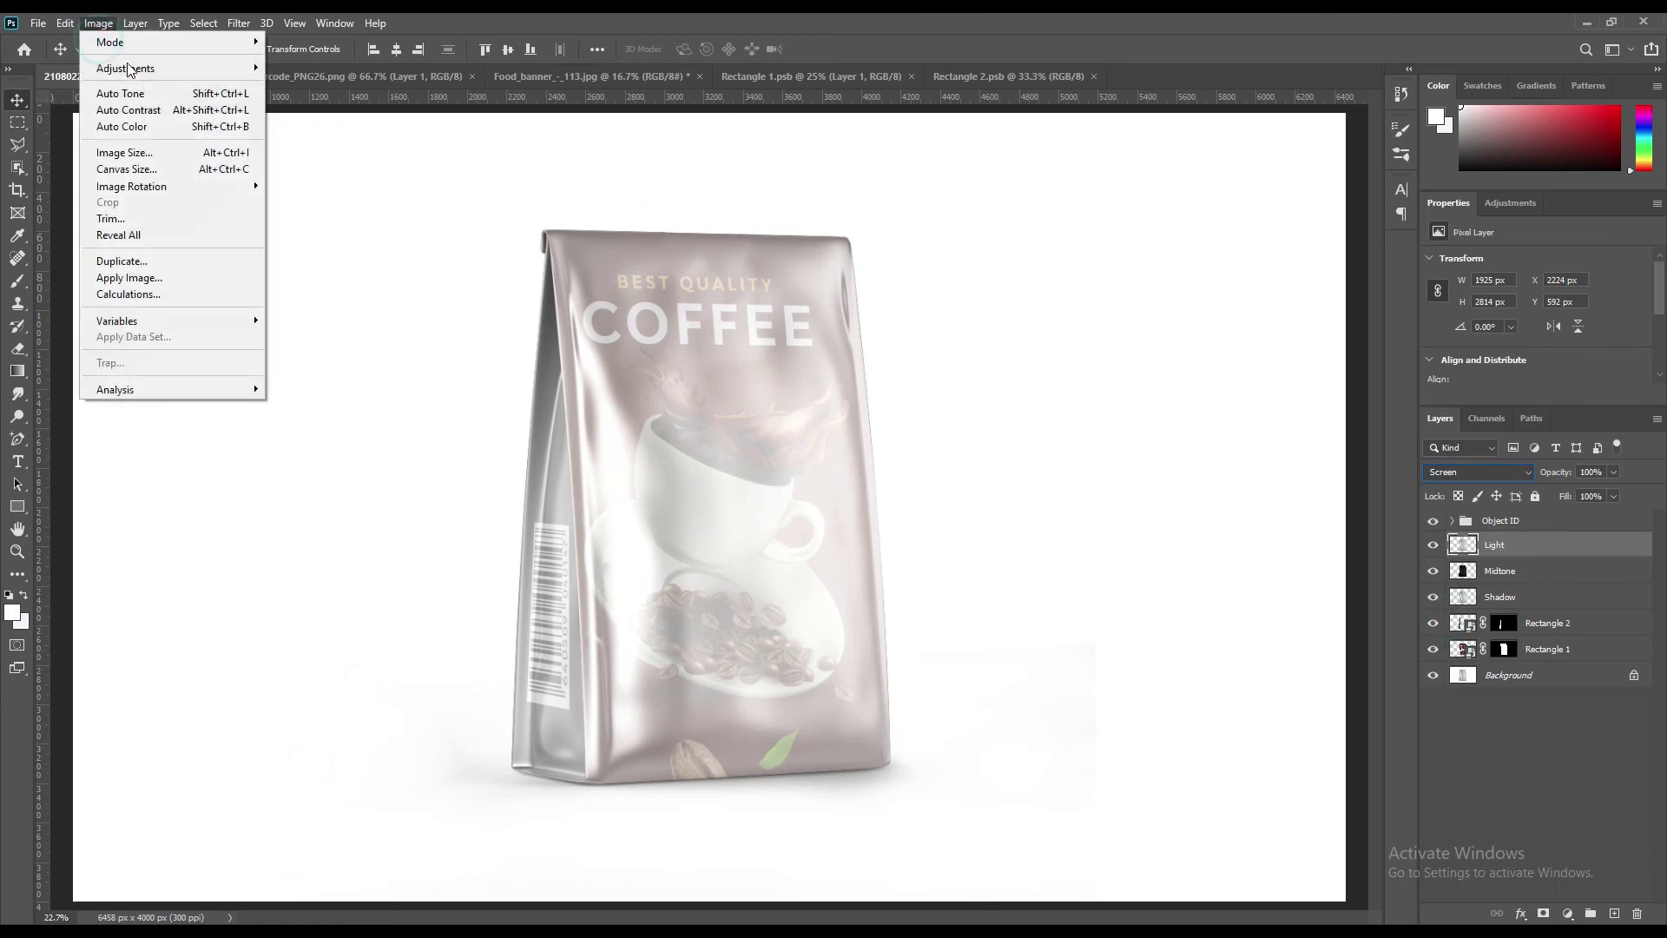
mouse_move(130, 67)
left_click(313, 85)
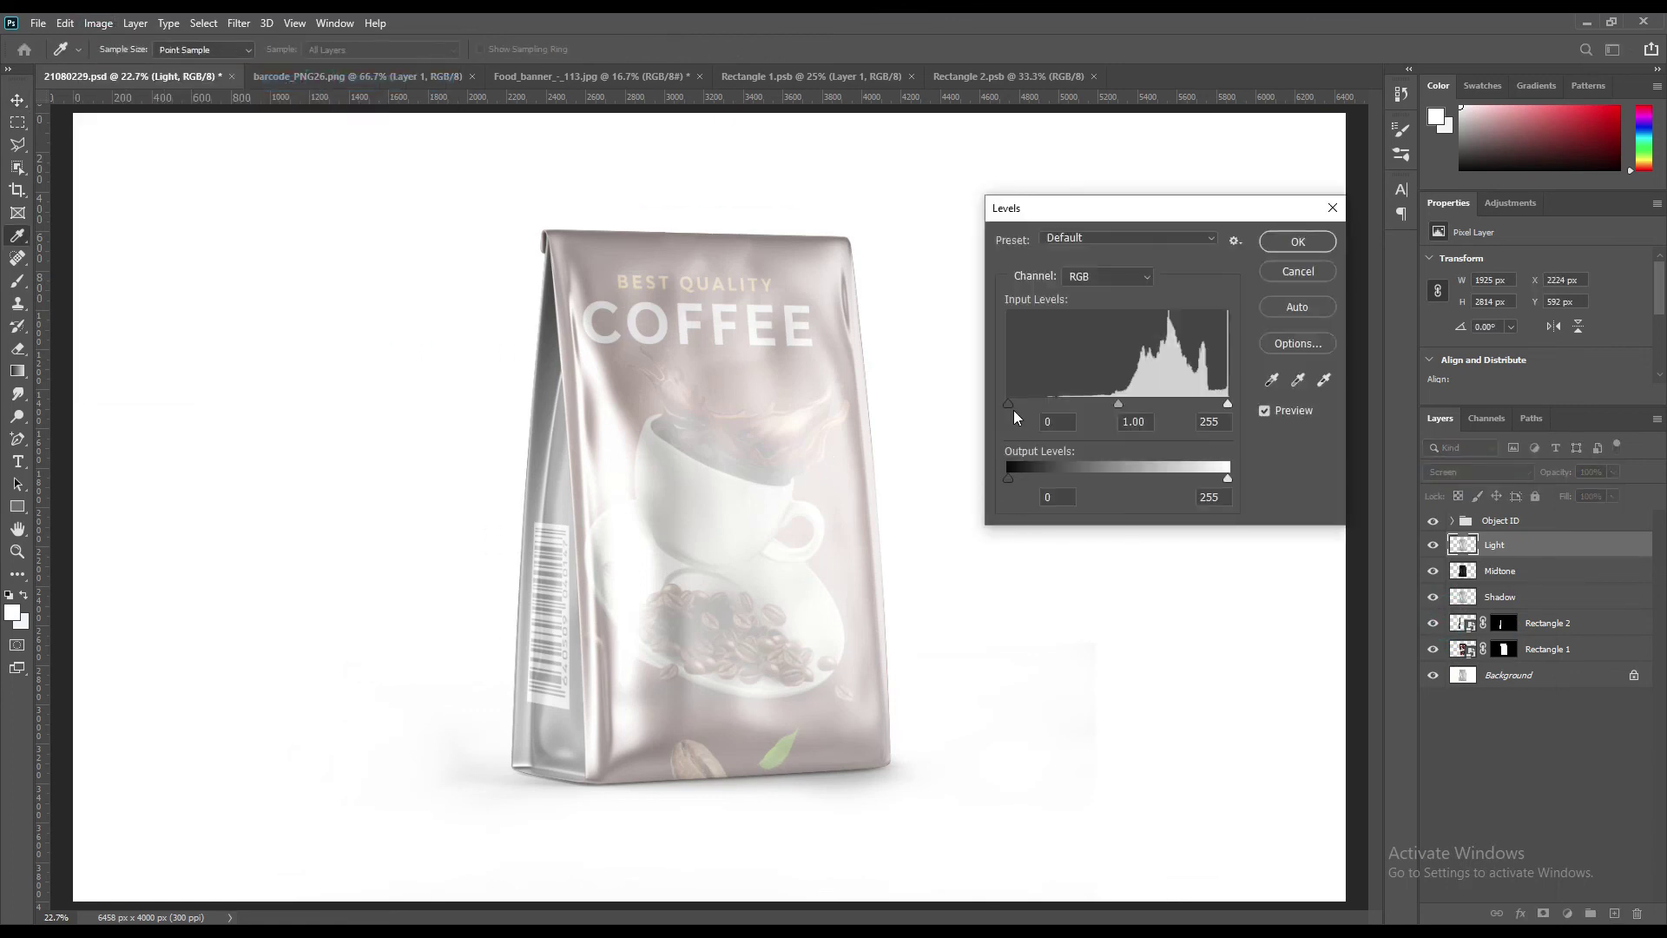
left_click_drag(1087, 404, 1193, 401)
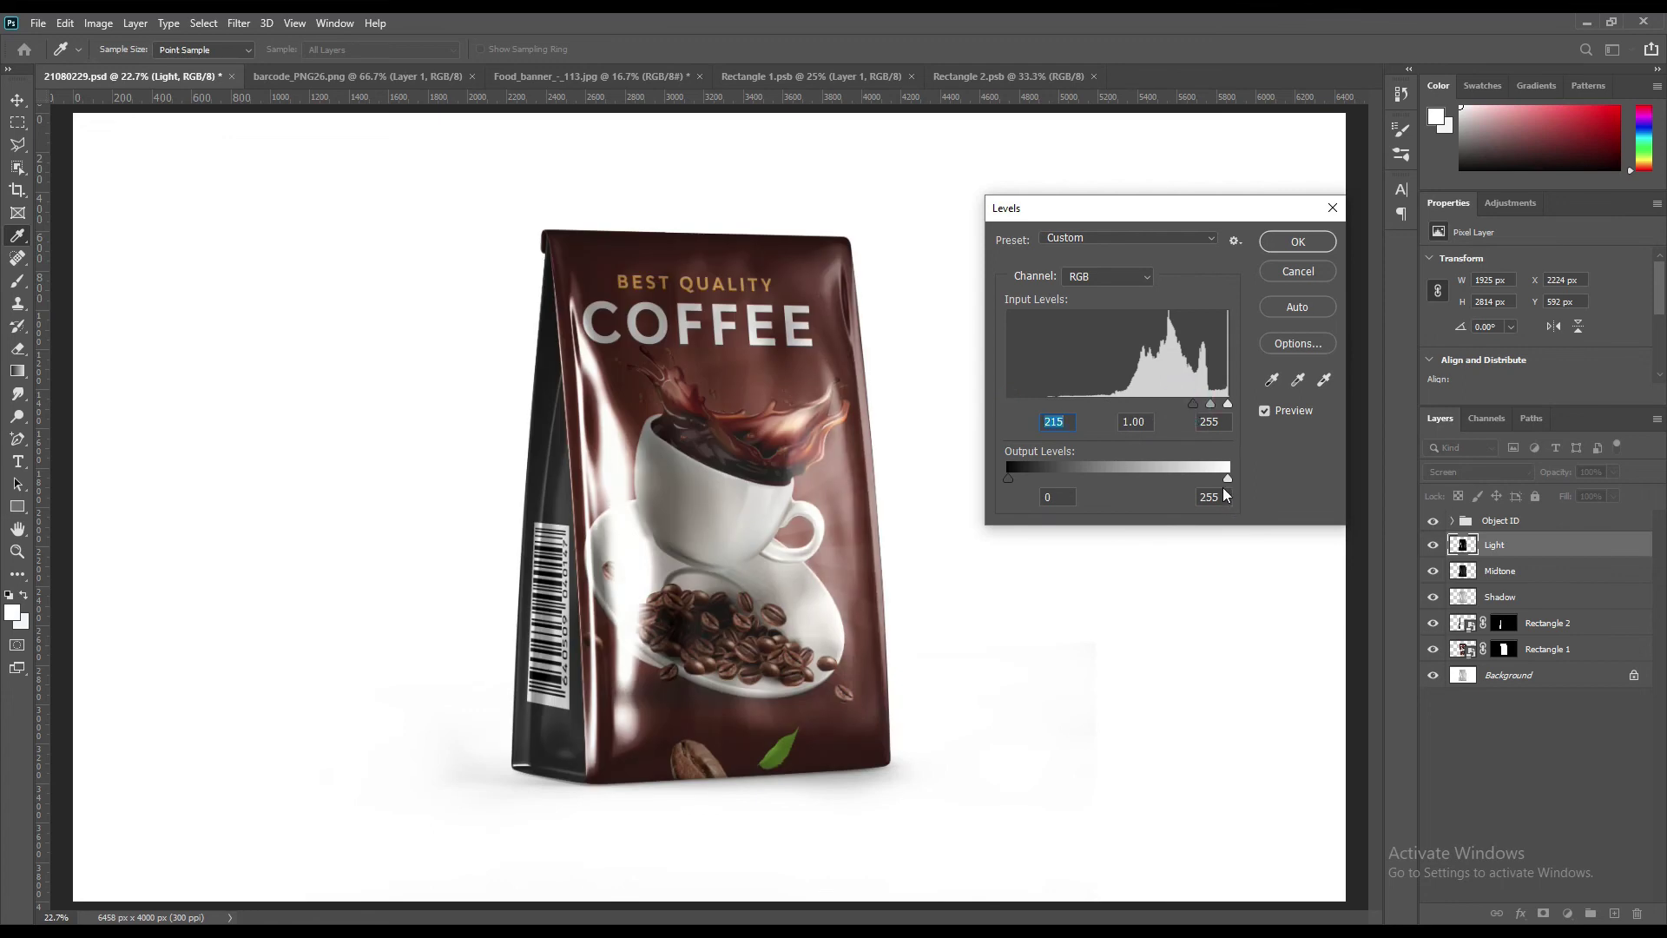
left_click_drag(1225, 479, 1134, 476)
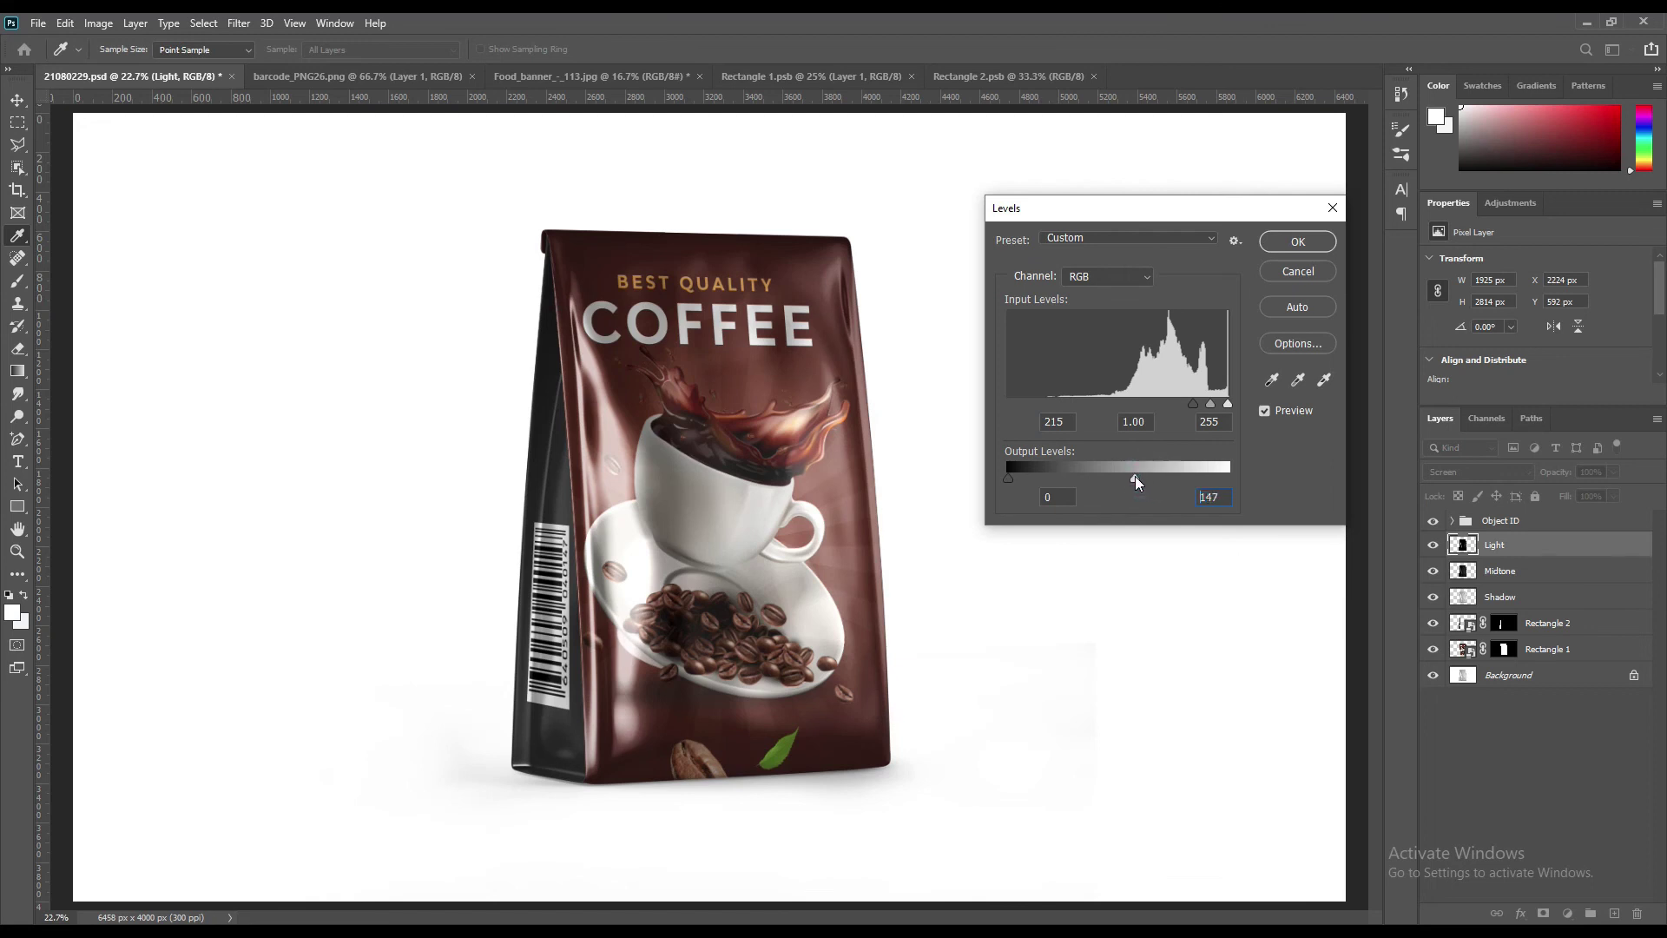
left_click(1264, 243)
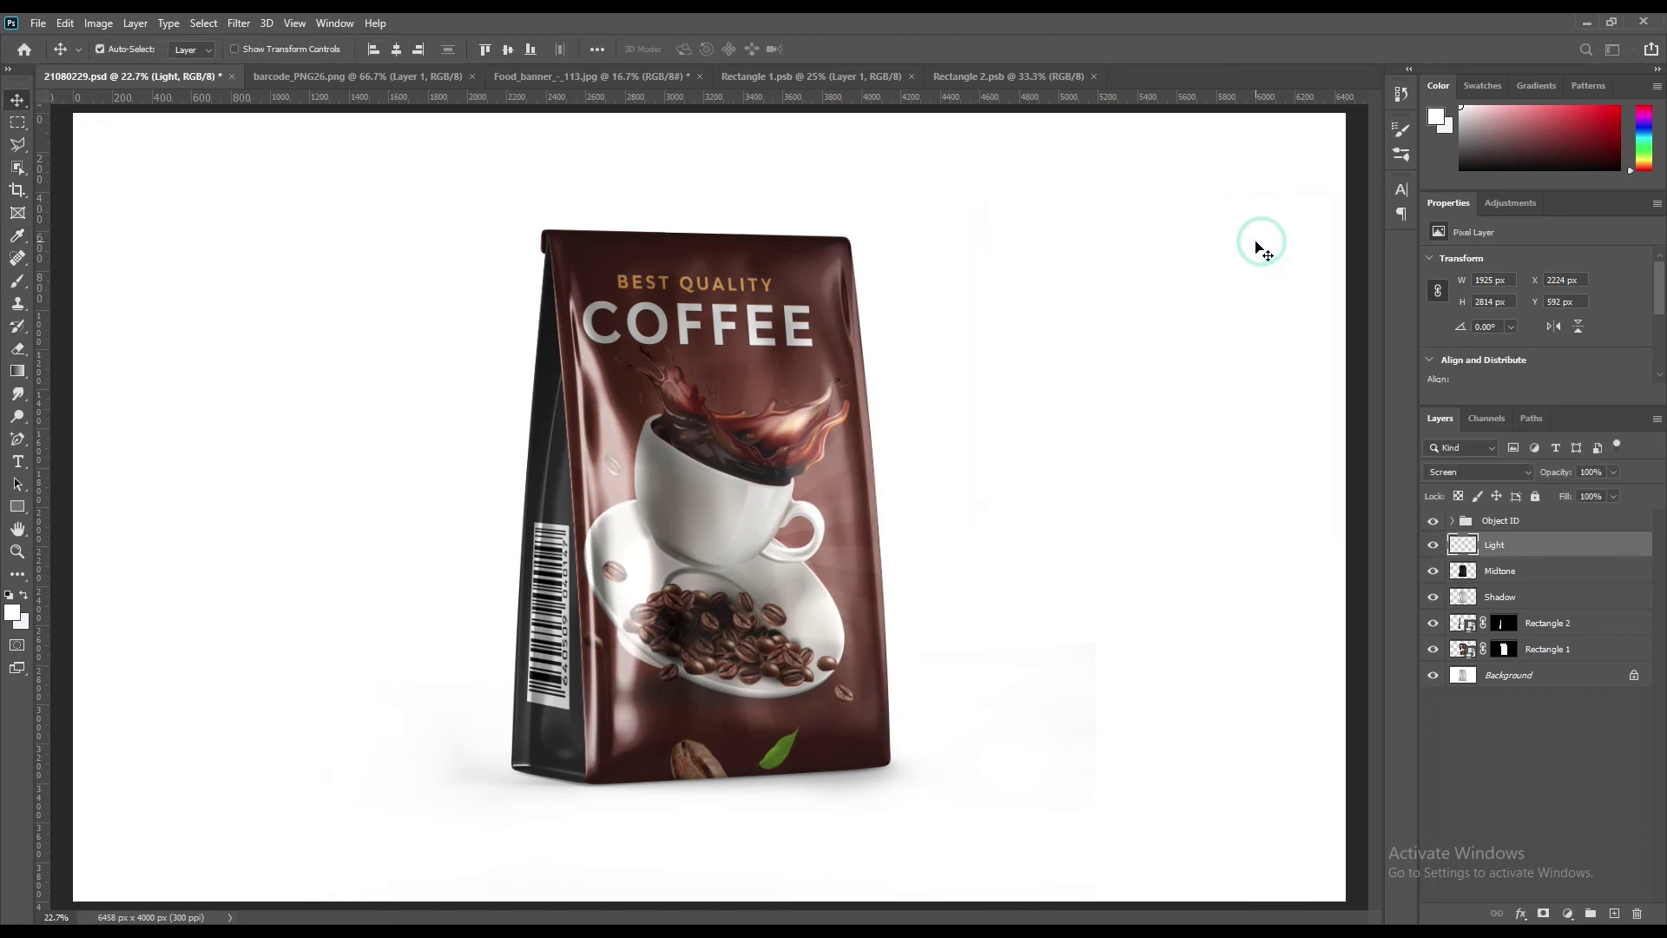
left_click(1528, 599, "shift")
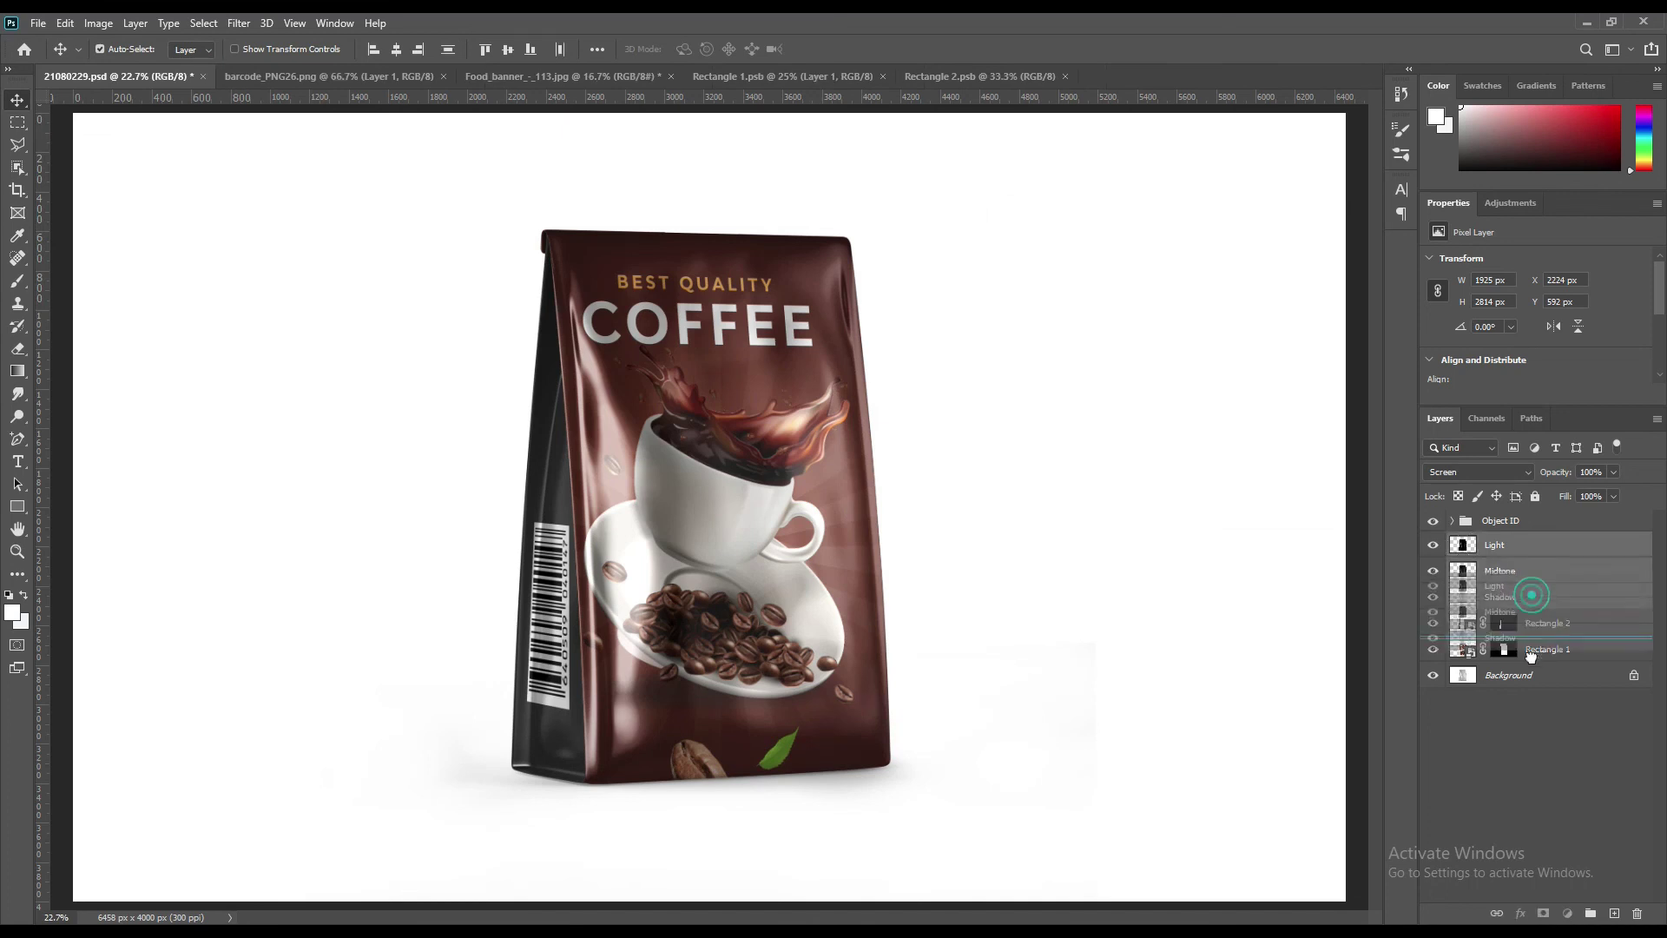
Step: Group Light, Midtone and Shadow into a group named FX
left_click(1590, 913)
double_click(1497, 541)
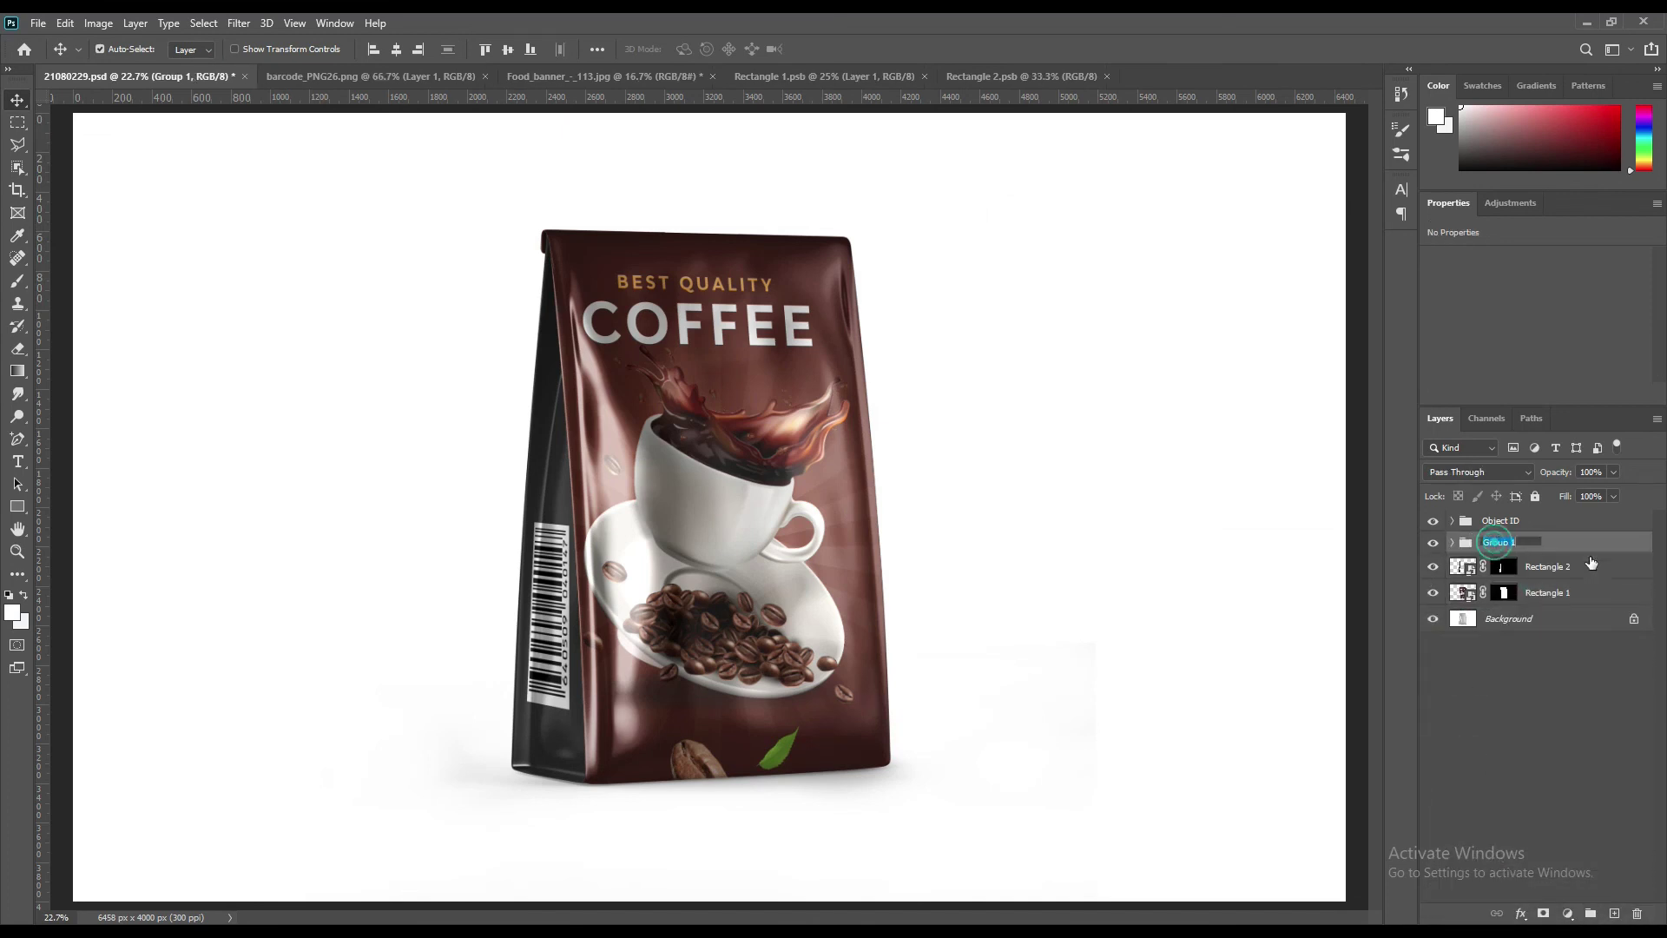
type("FX")
key("Return")
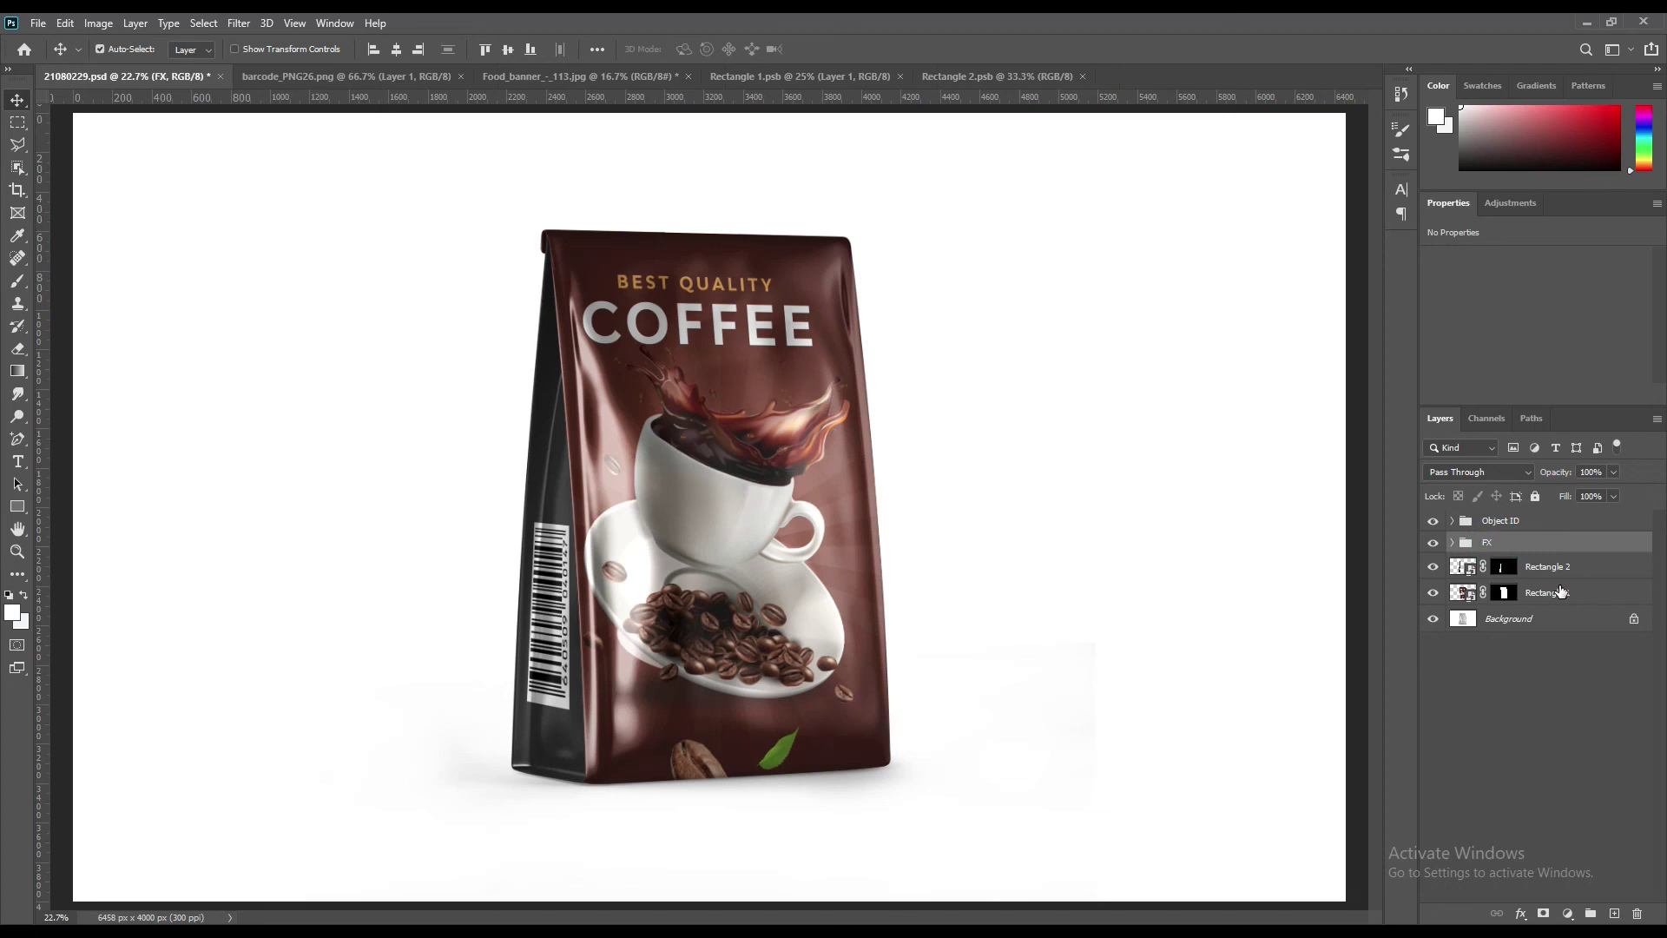
Step: Add a peach Solid Color fill above Background, sampled from the splash, in Linear Burn mode
left_click(1507, 613)
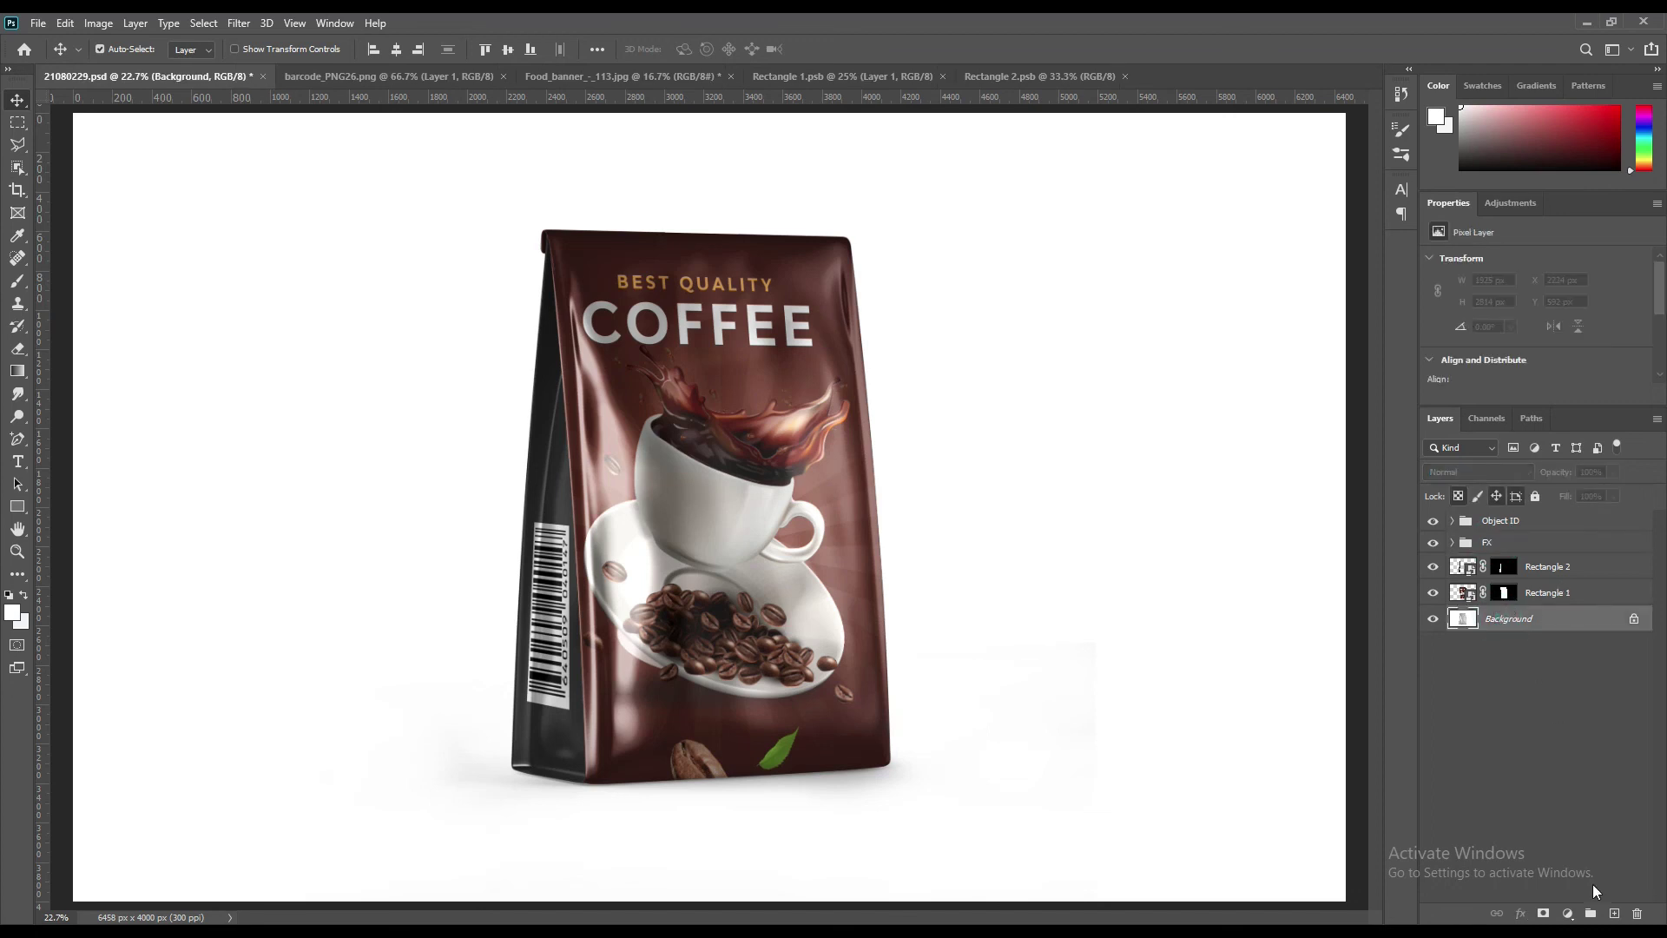
left_click(1569, 914)
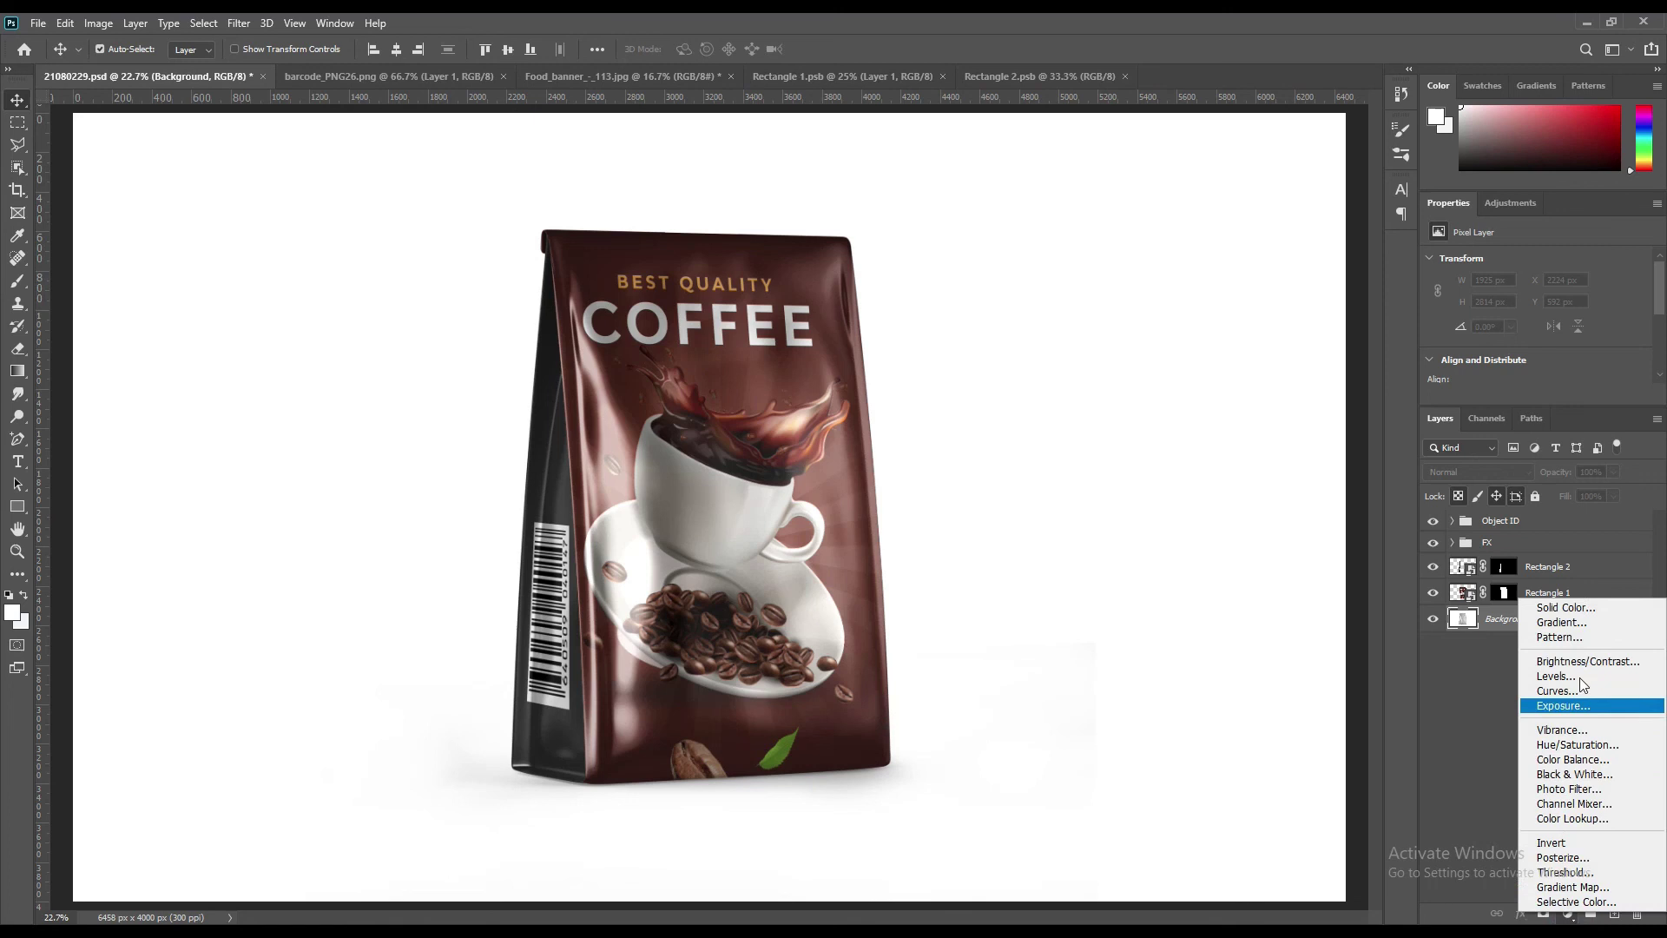
left_click(1585, 608)
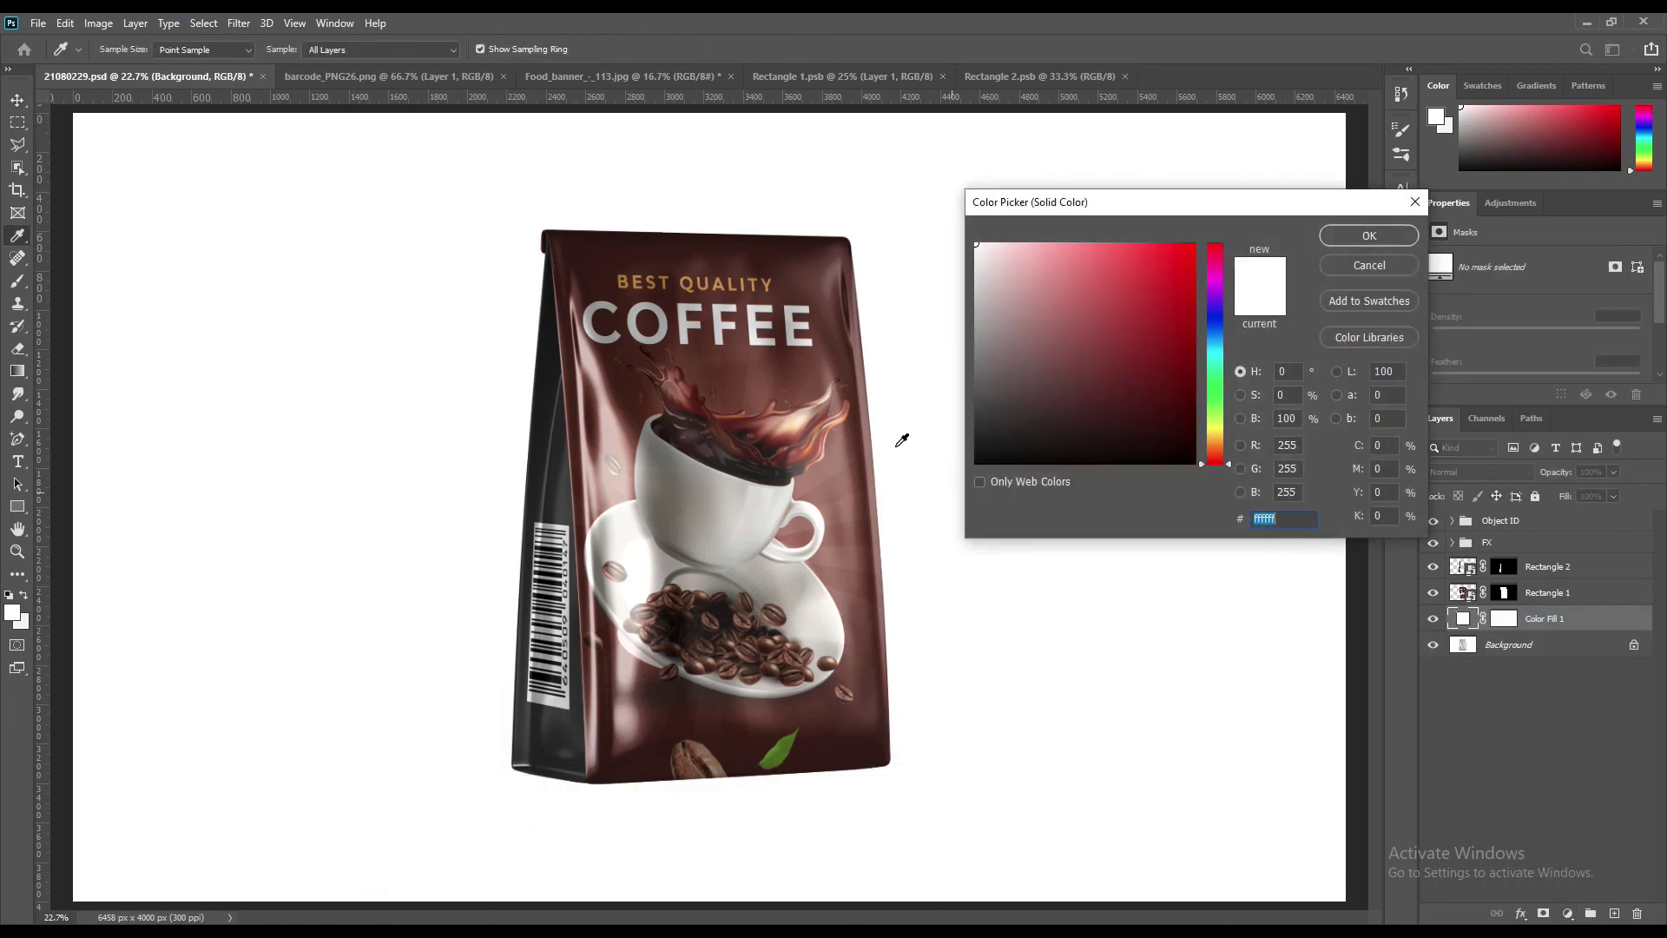
left_click(800, 418)
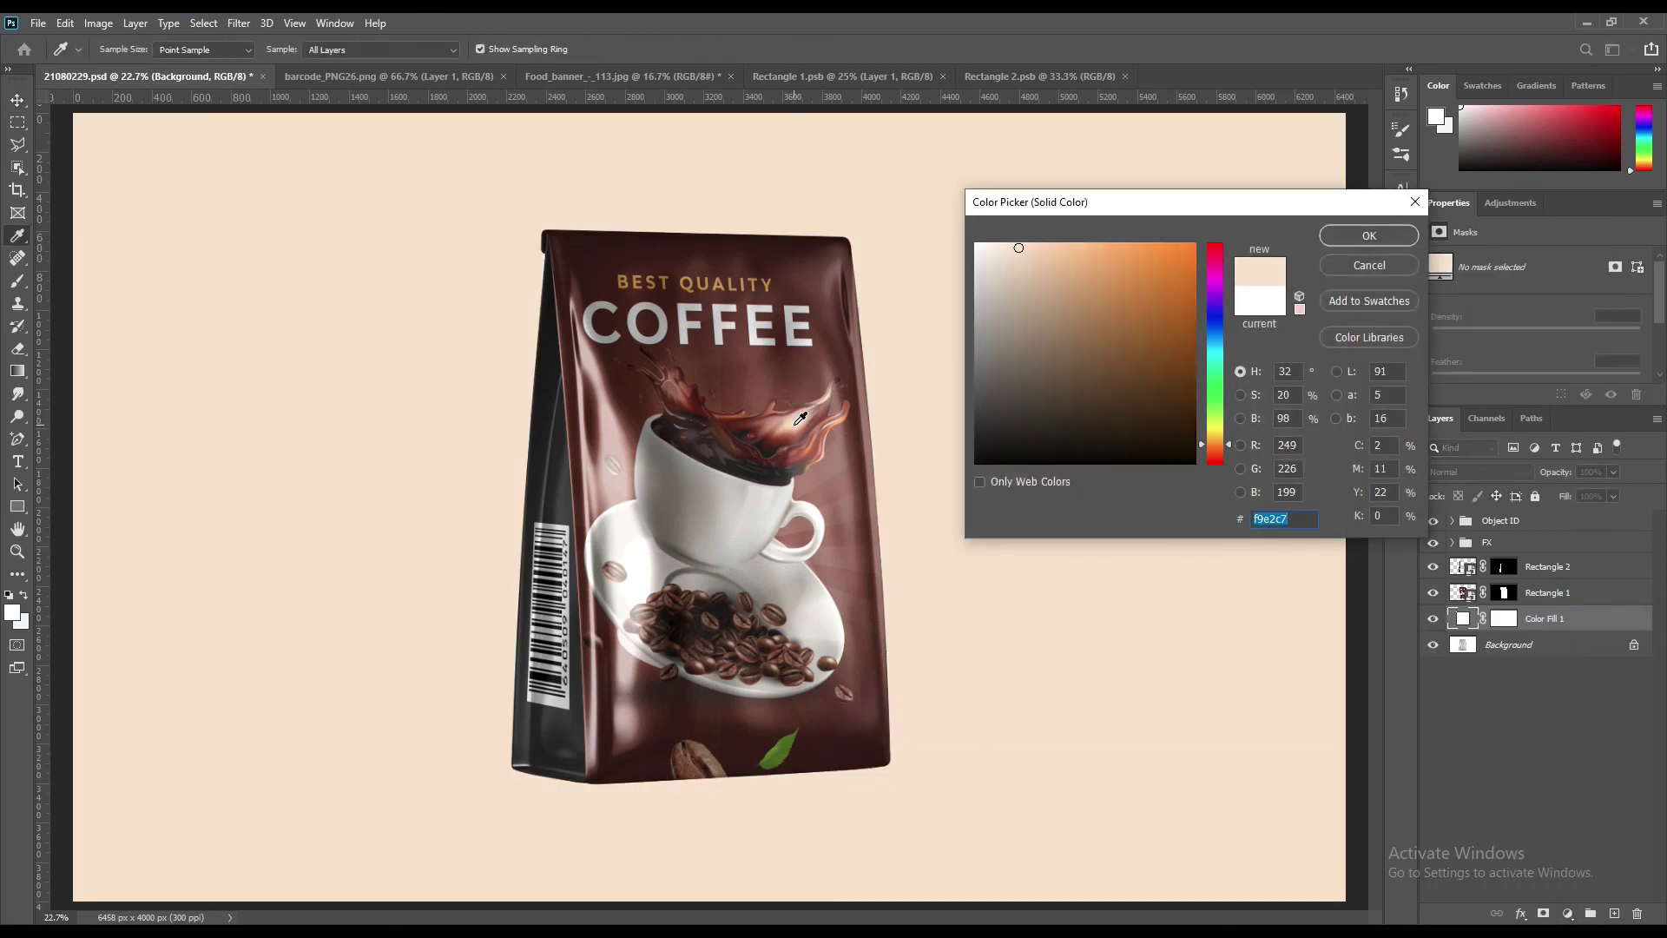
left_click(797, 424)
left_click(1344, 236)
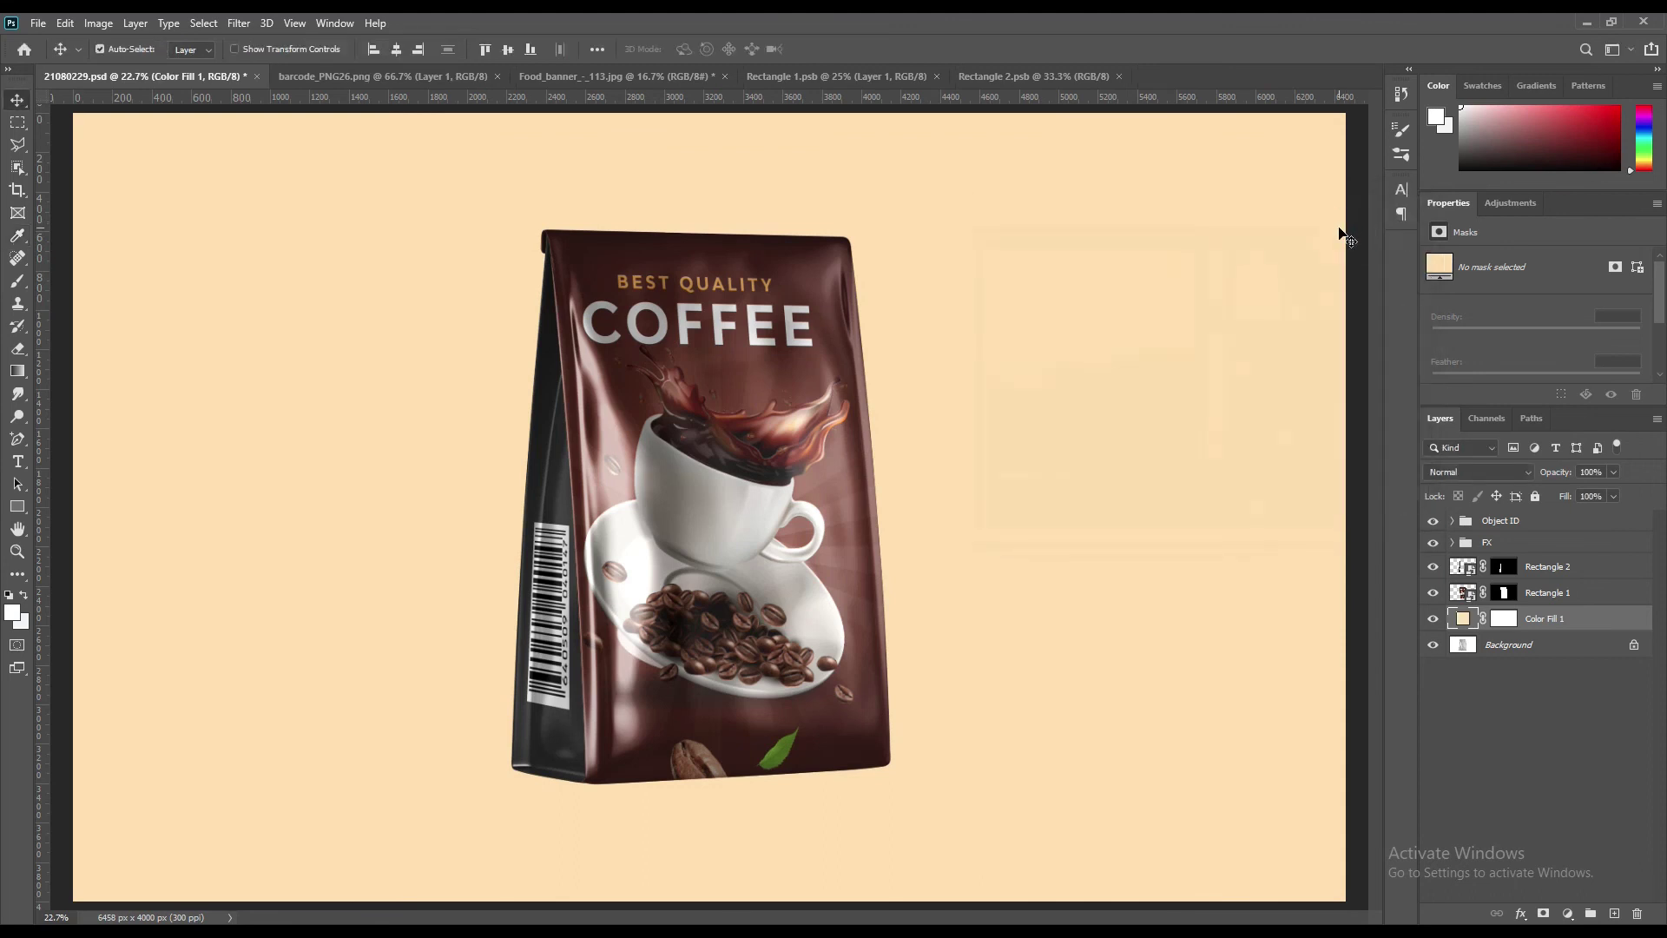
left_click(1476, 471)
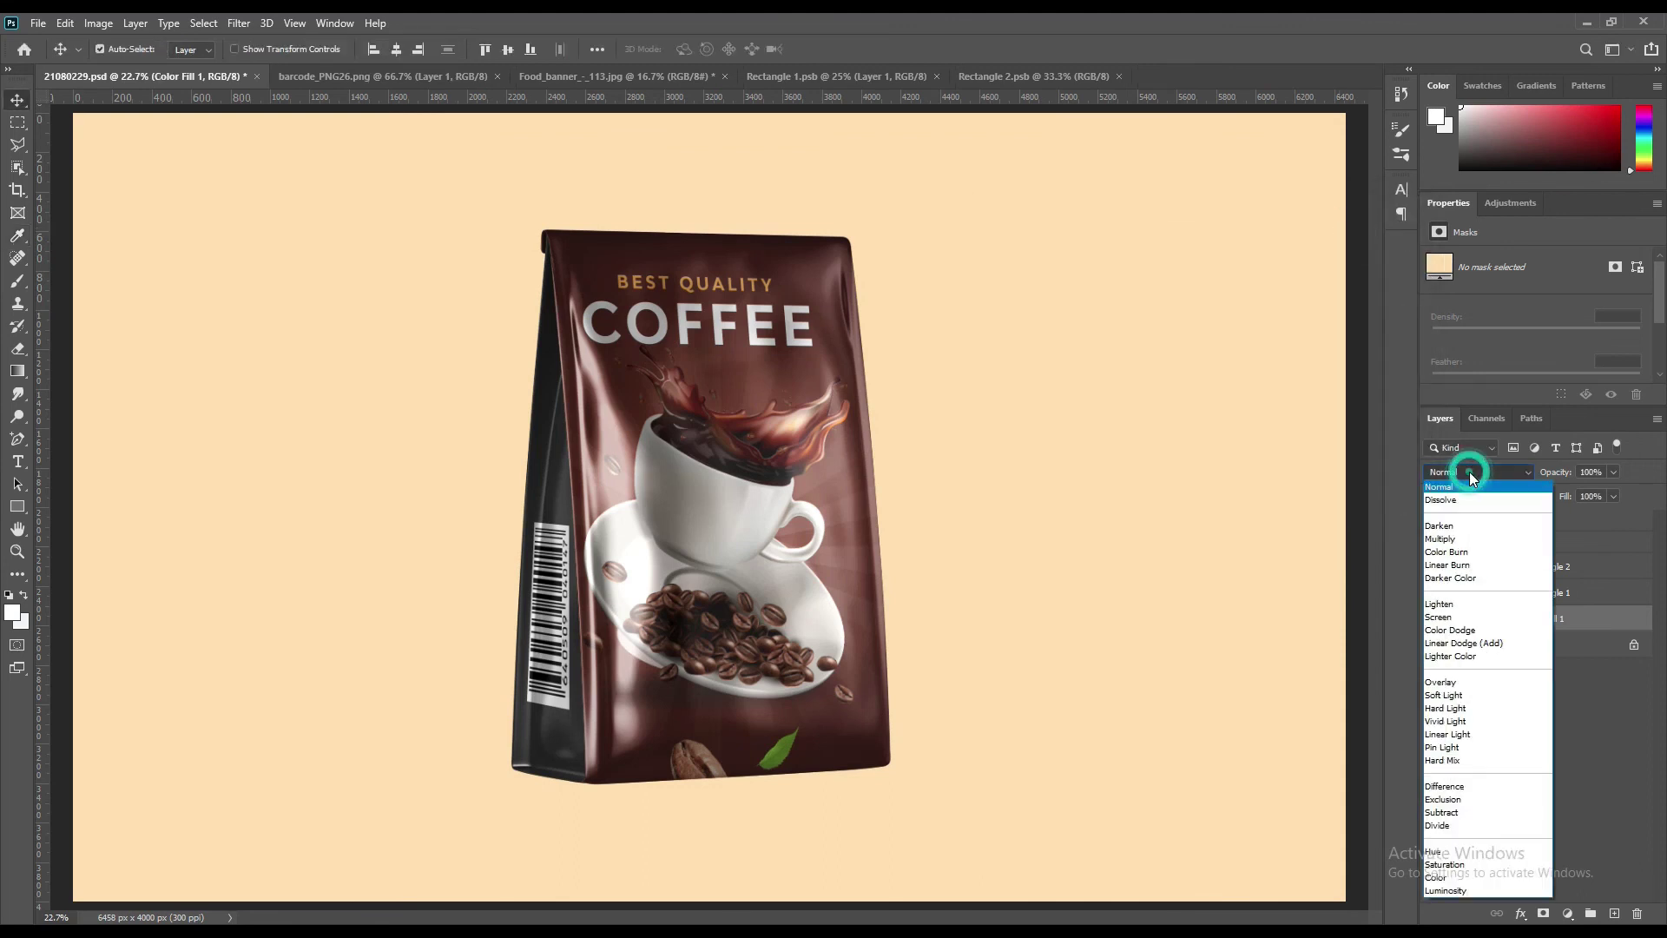
left_click(1455, 566)
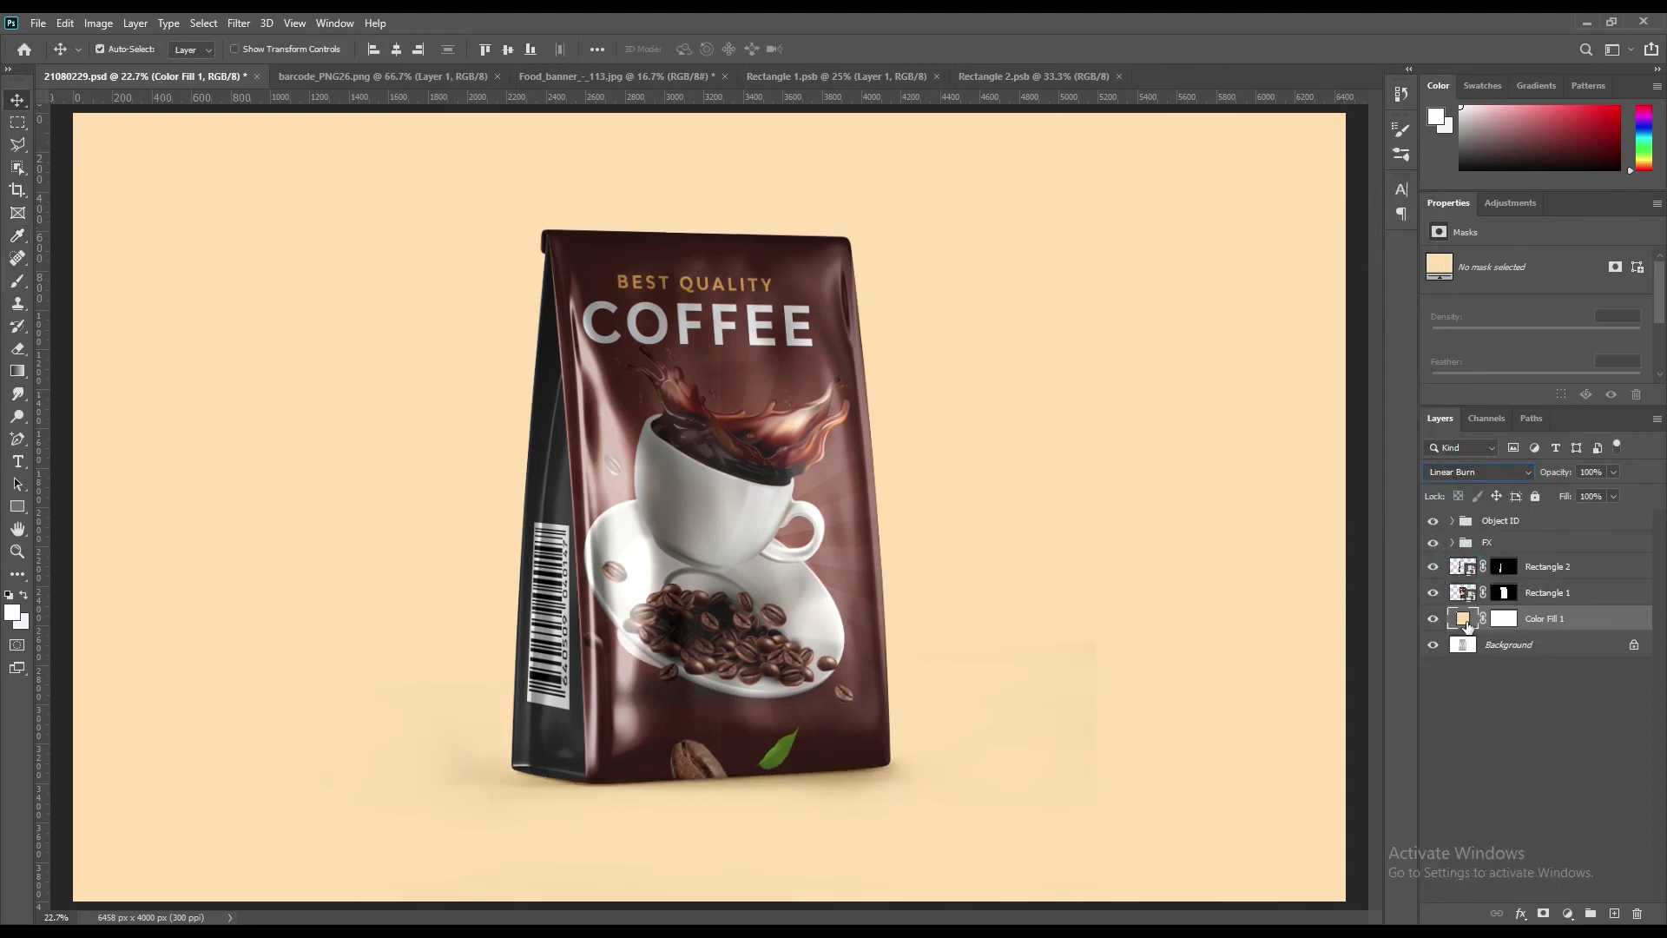
Step: Recolour Color Fill 1 to the pinker peach #fac38d
double_click(1463, 619)
left_click_drag(1049, 242, 1084, 243)
left_click(1218, 450)
left_click_drag(806, 253, 865, 343)
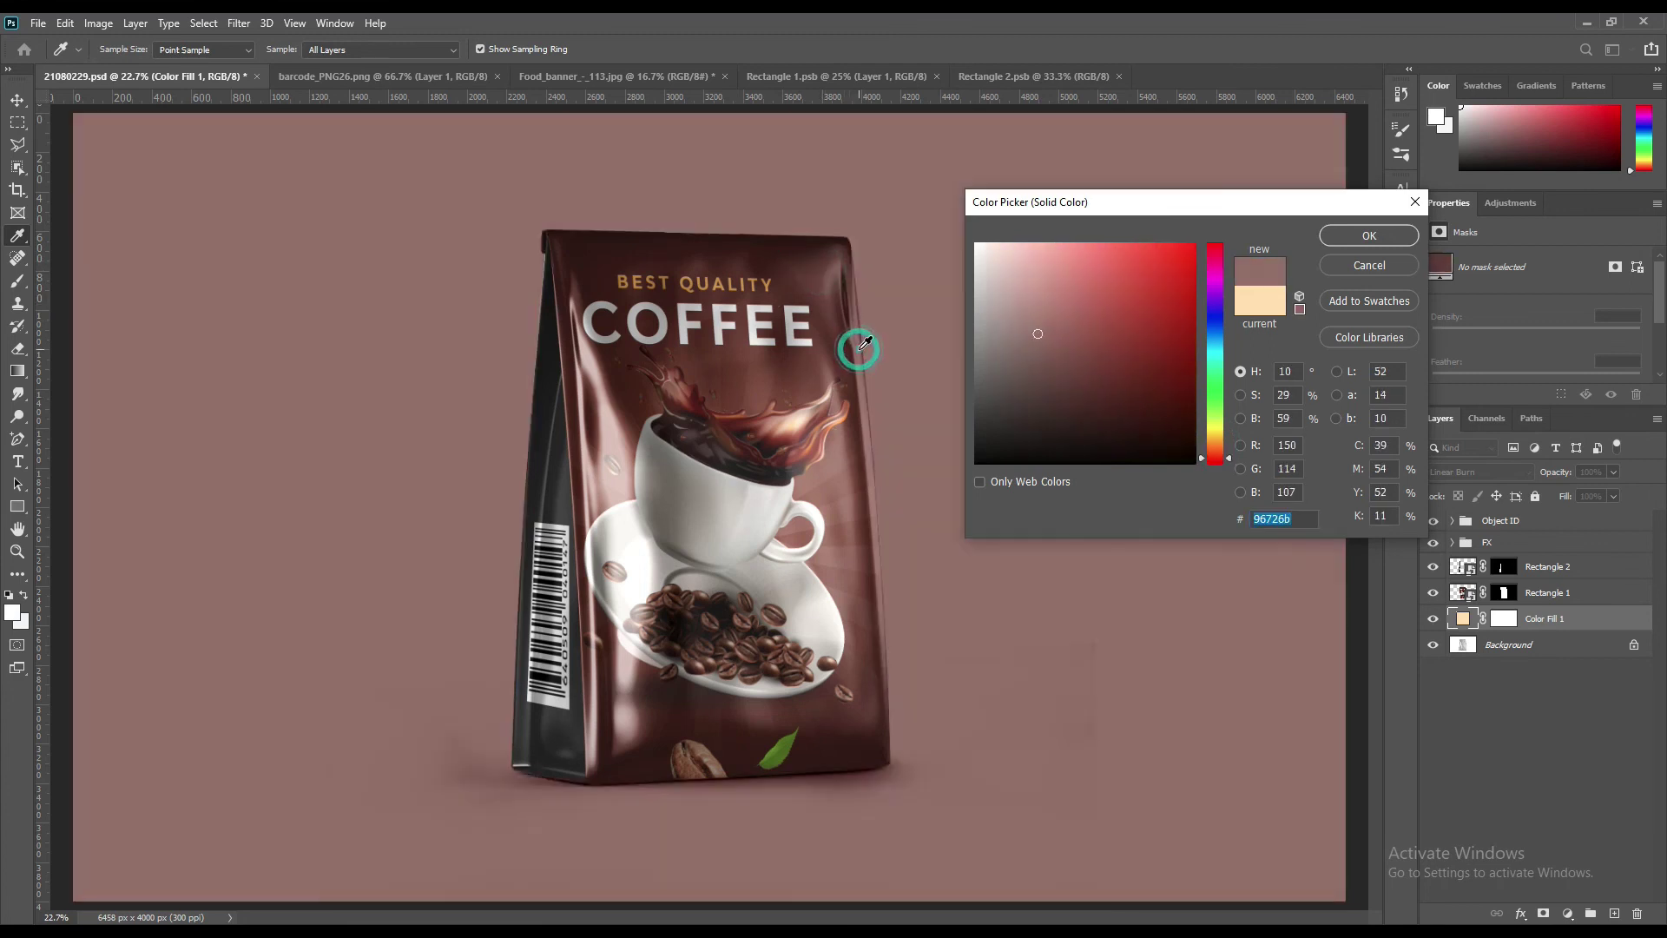
left_click_drag(1027, 331, 1071, 247)
left_click(1214, 439)
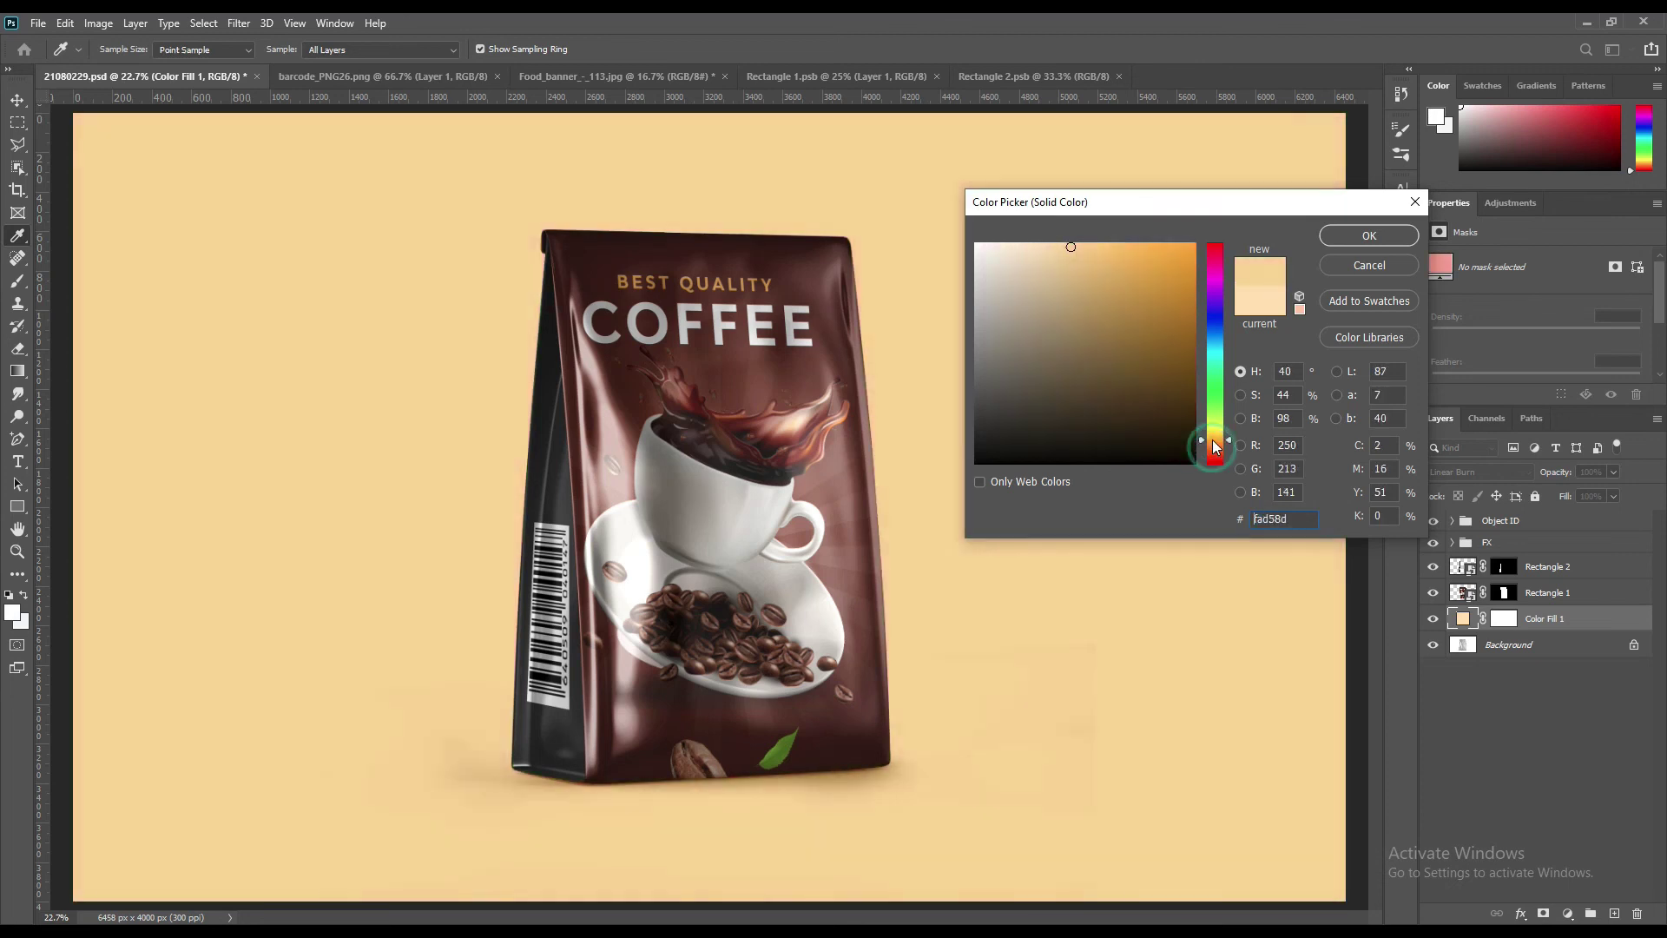
left_click_drag(1212, 439, 1212, 445)
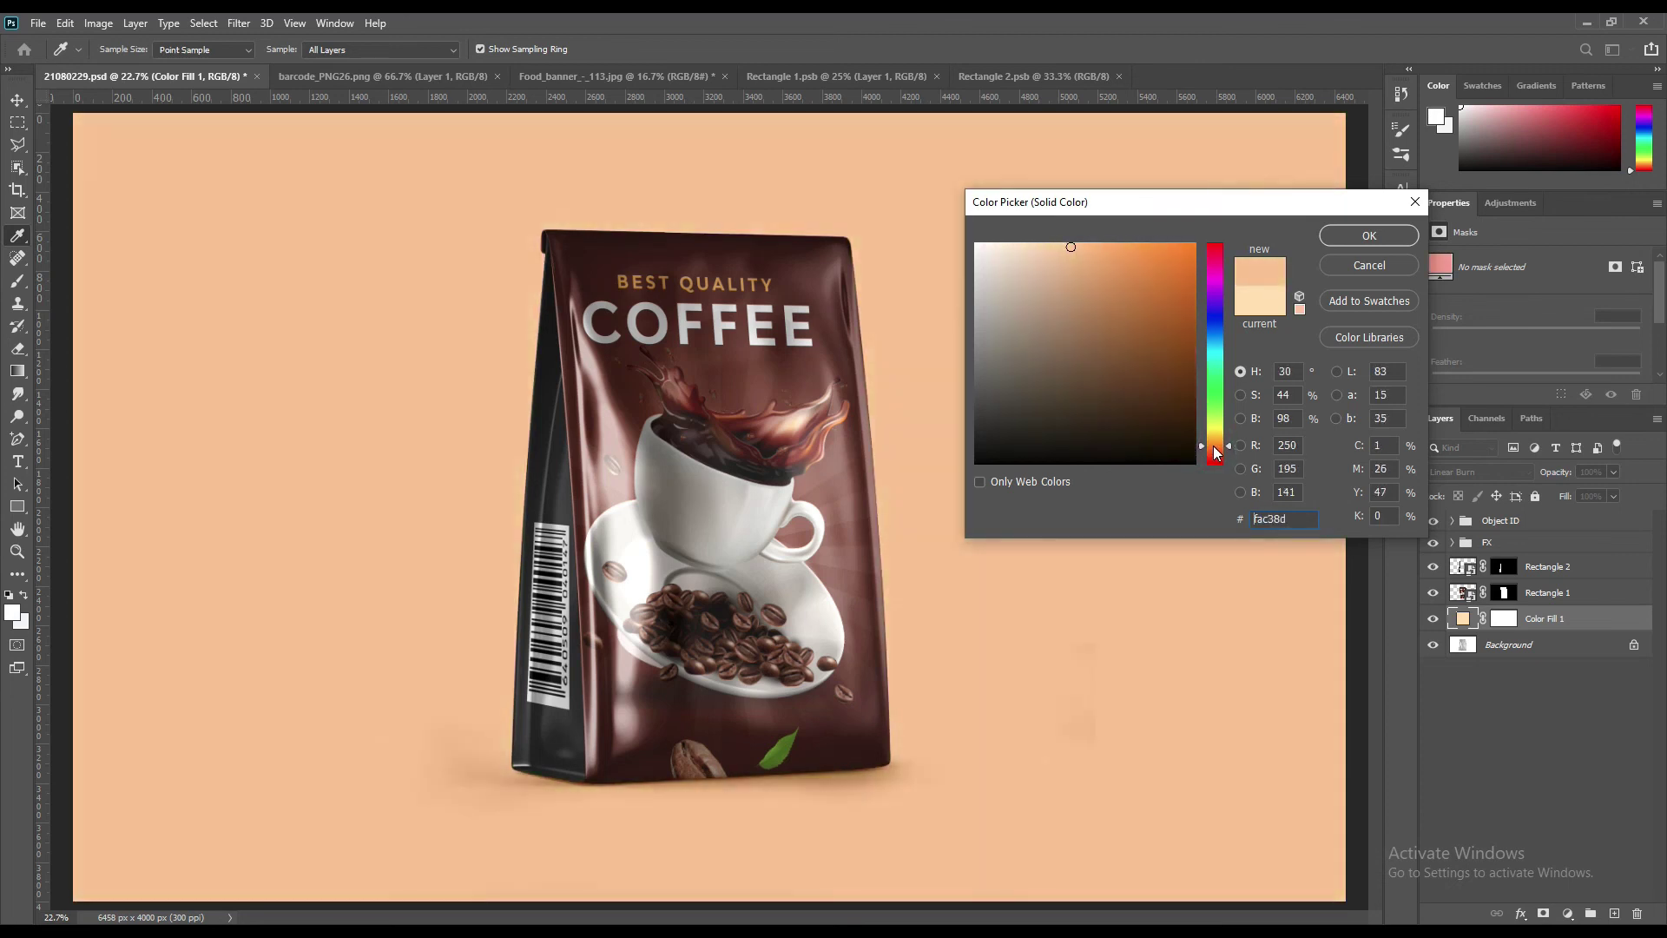
left_click(1341, 236)
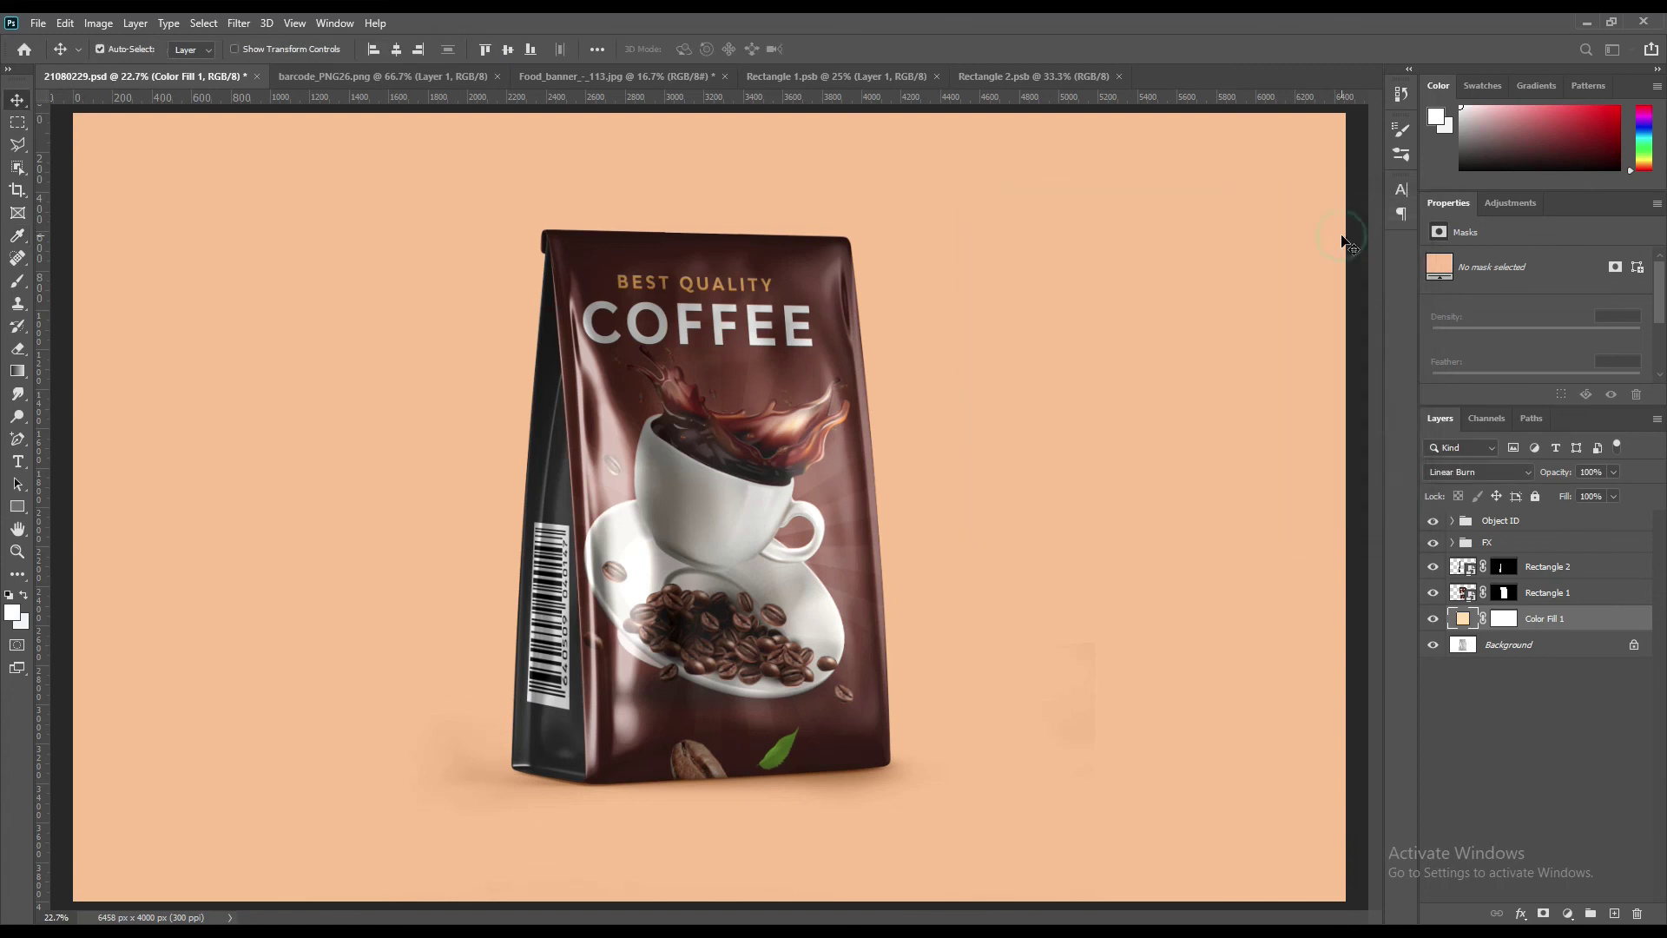
left_click(1502, 757)
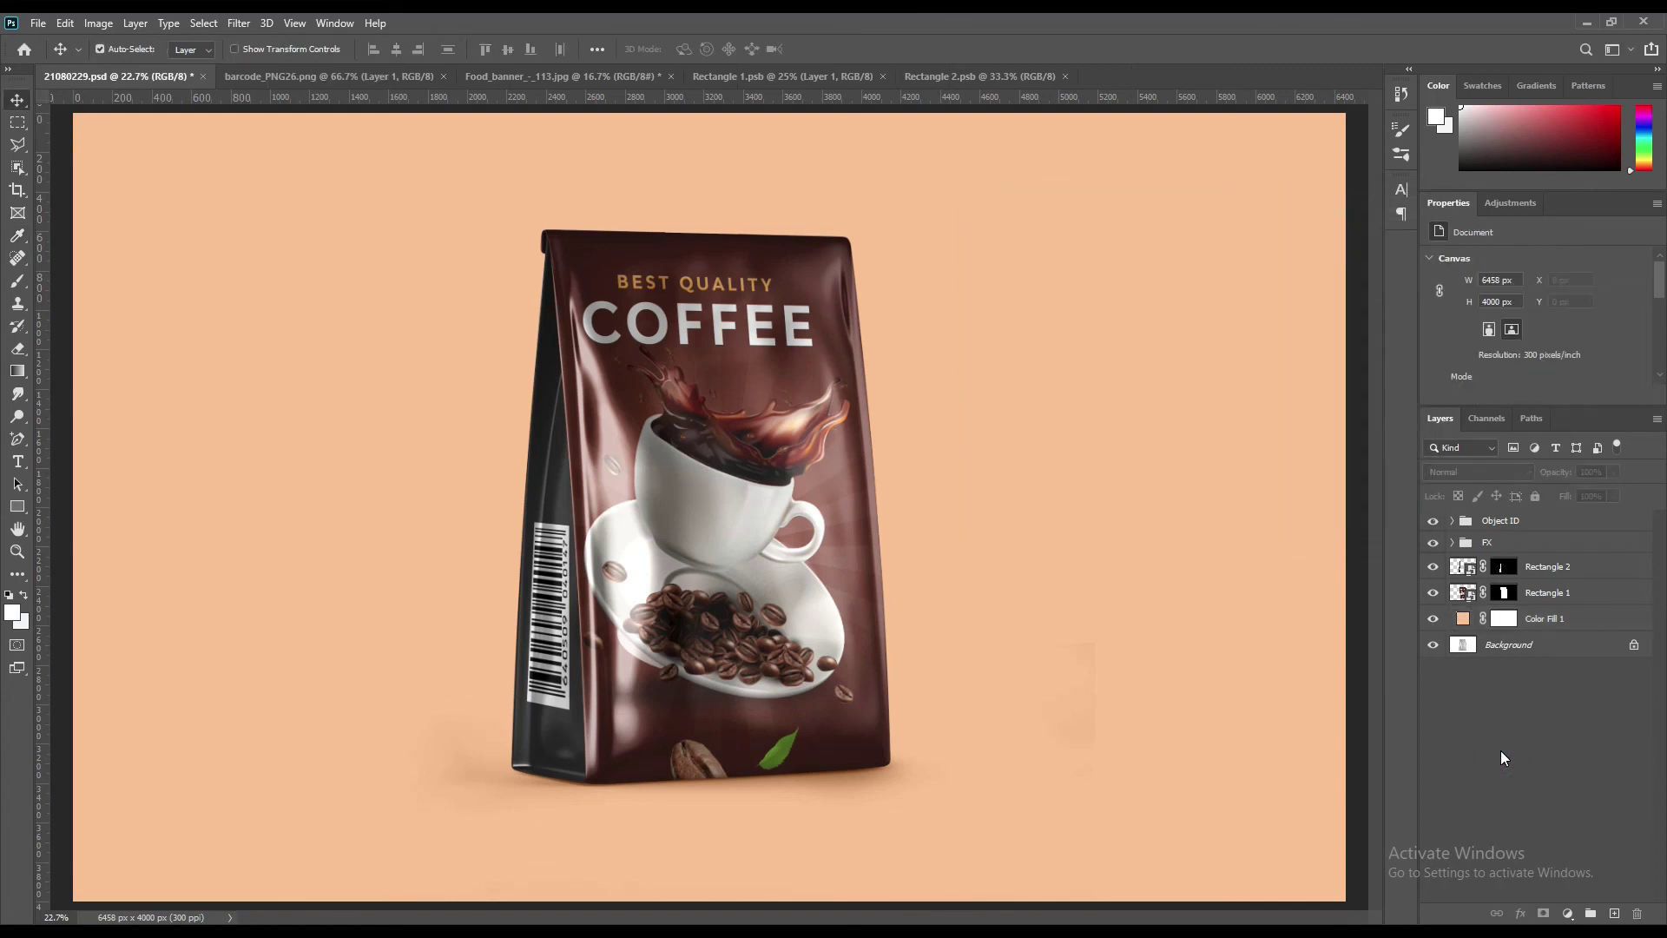